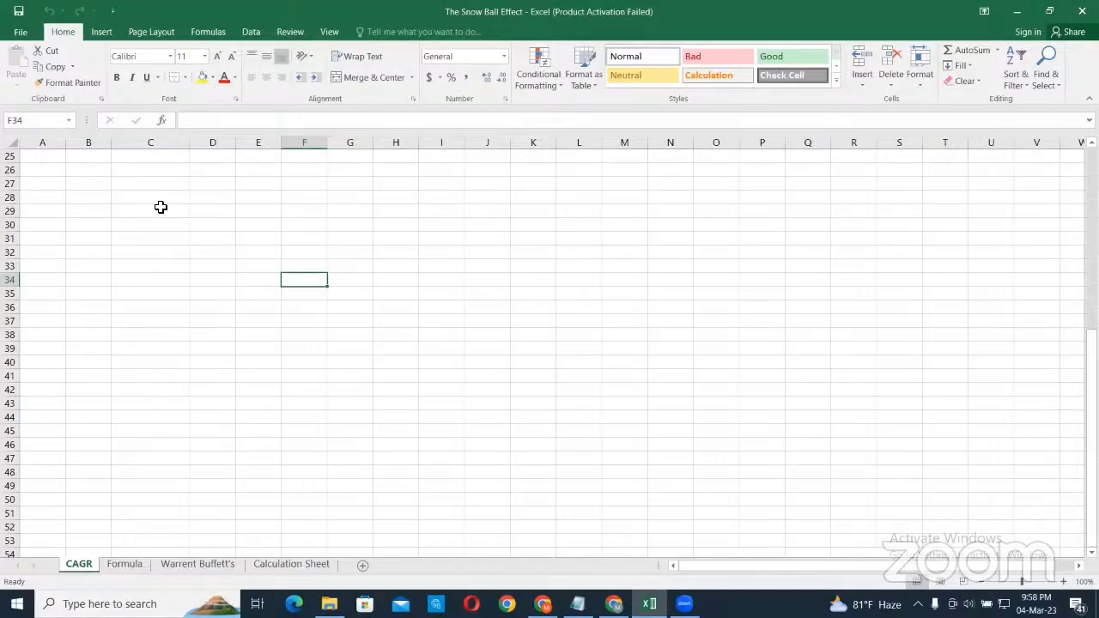
- Review the CAGR full form and the Compound Annual Growth Rate definition on the CAGR sheet, enlarged to 115%
scroll(160, 207, "up", 8)
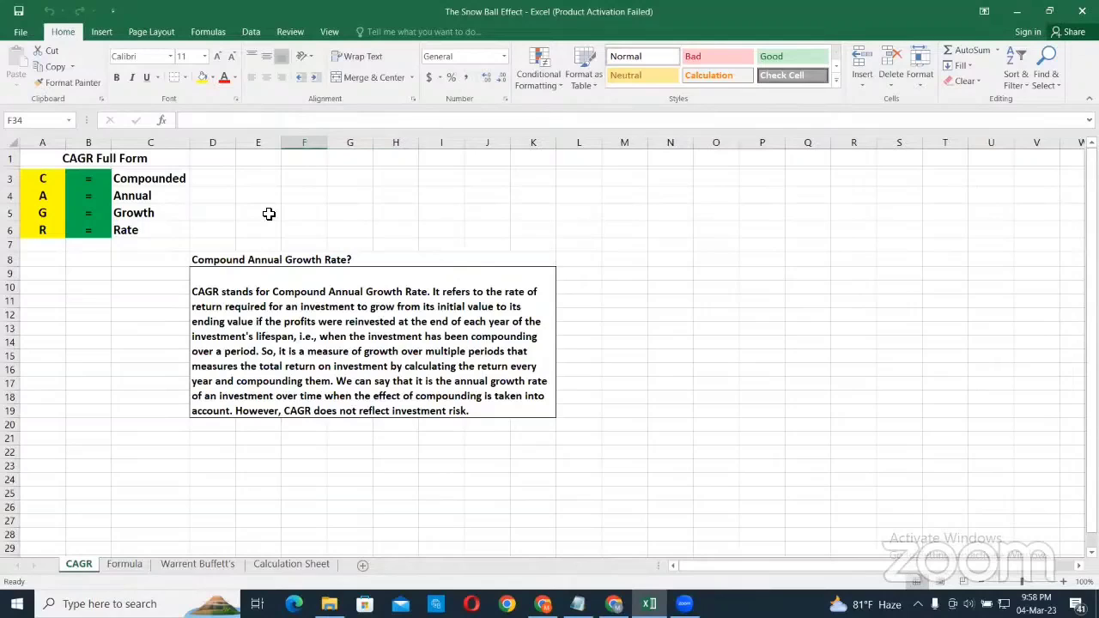
scroll(269, 214, "down", 1)
scroll(268, 213, "up", 2)
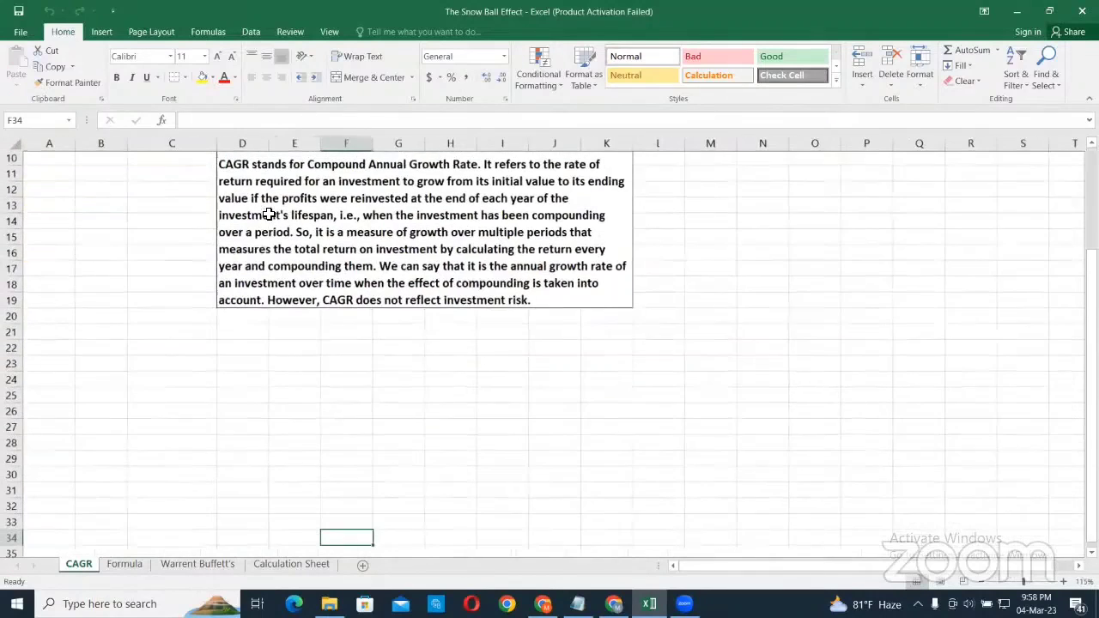
scroll(269, 214, "up", 3)
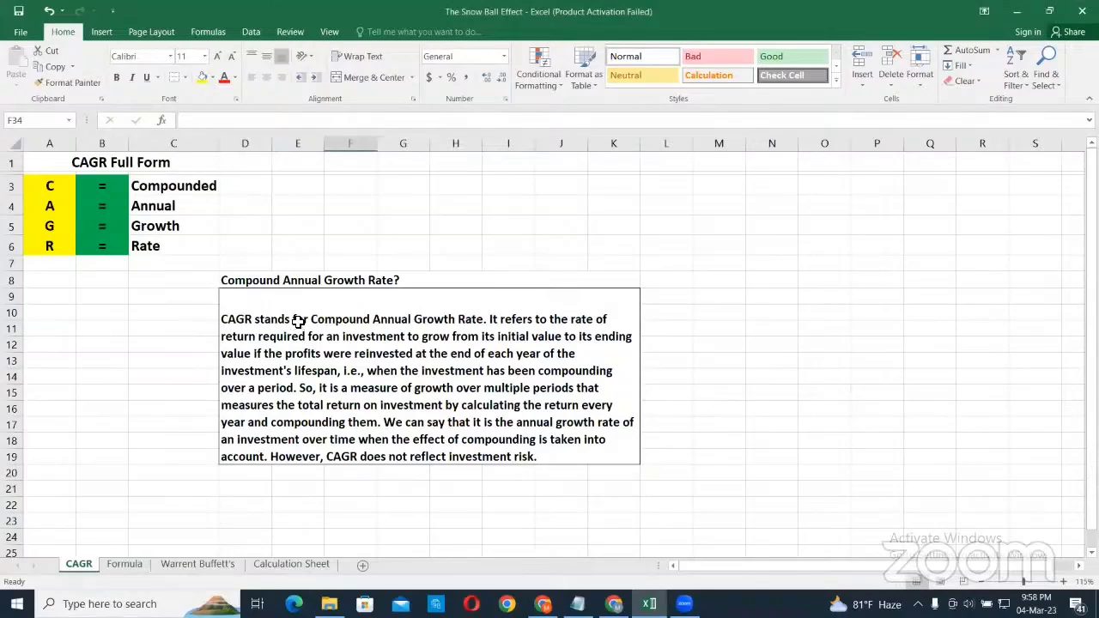
scroll(298, 319, "down", 1)
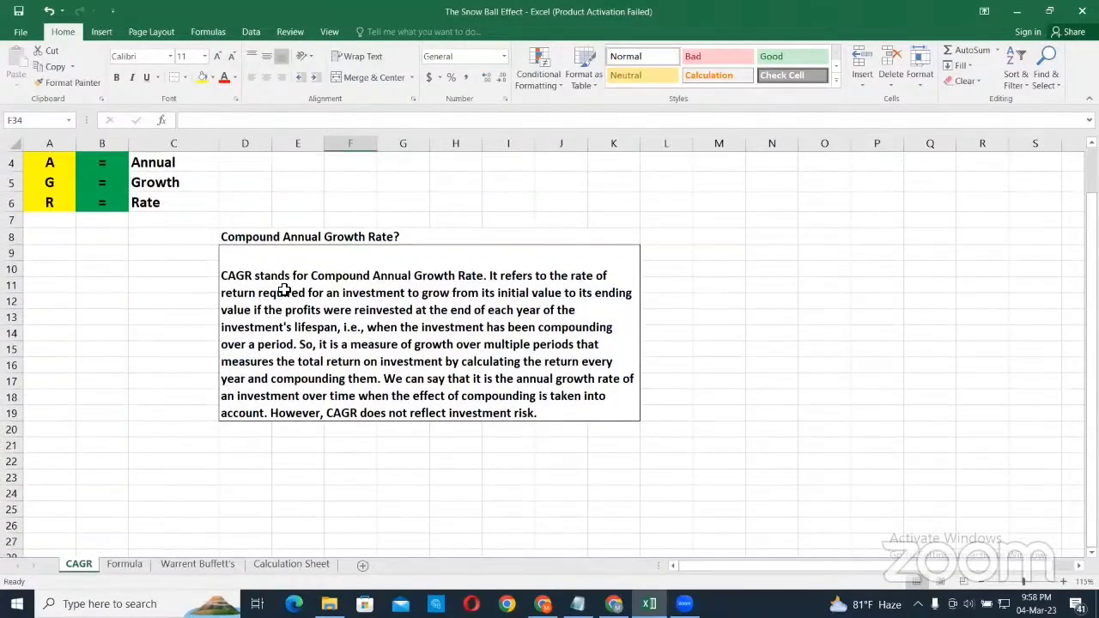
left_click(283, 292)
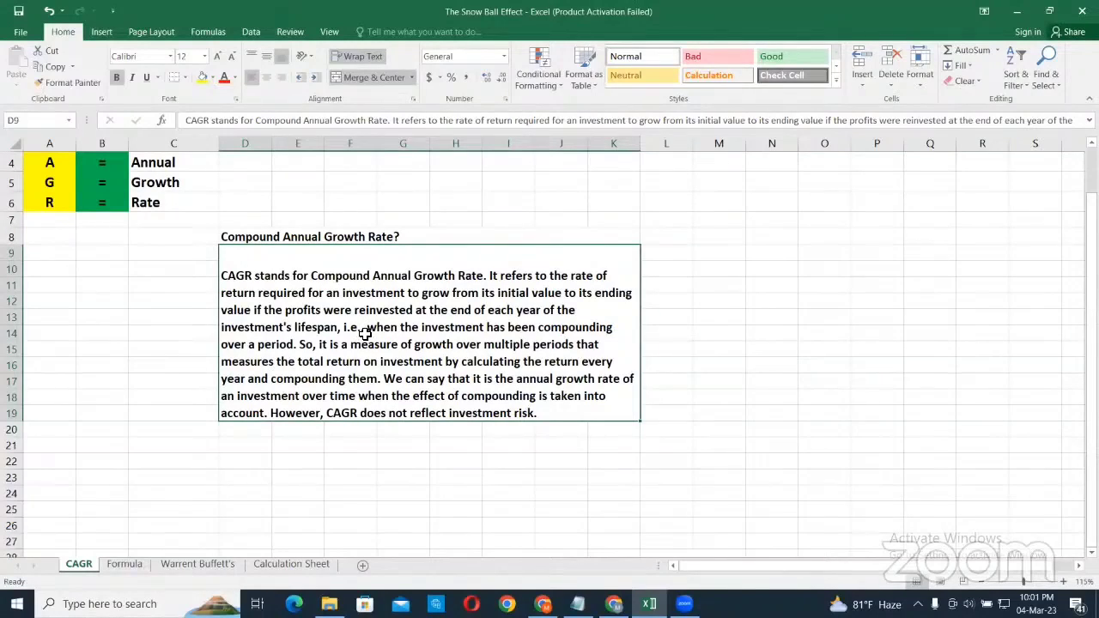
scroll(365, 333, "up", 1)
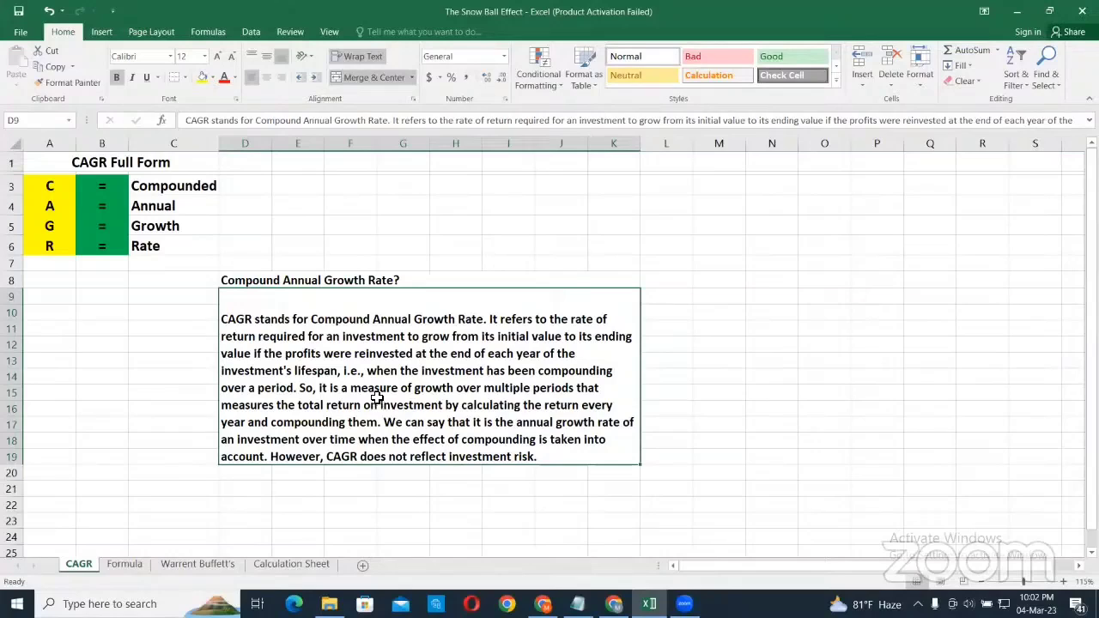
scroll(378, 396, "down", 2)
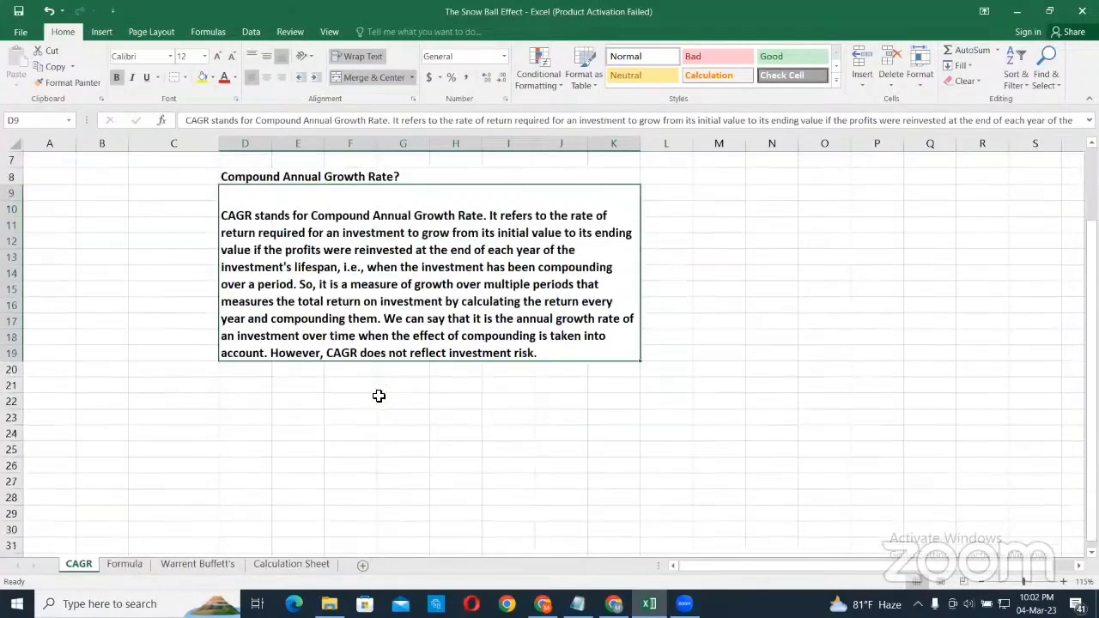
scroll(379, 395, "up", 2)
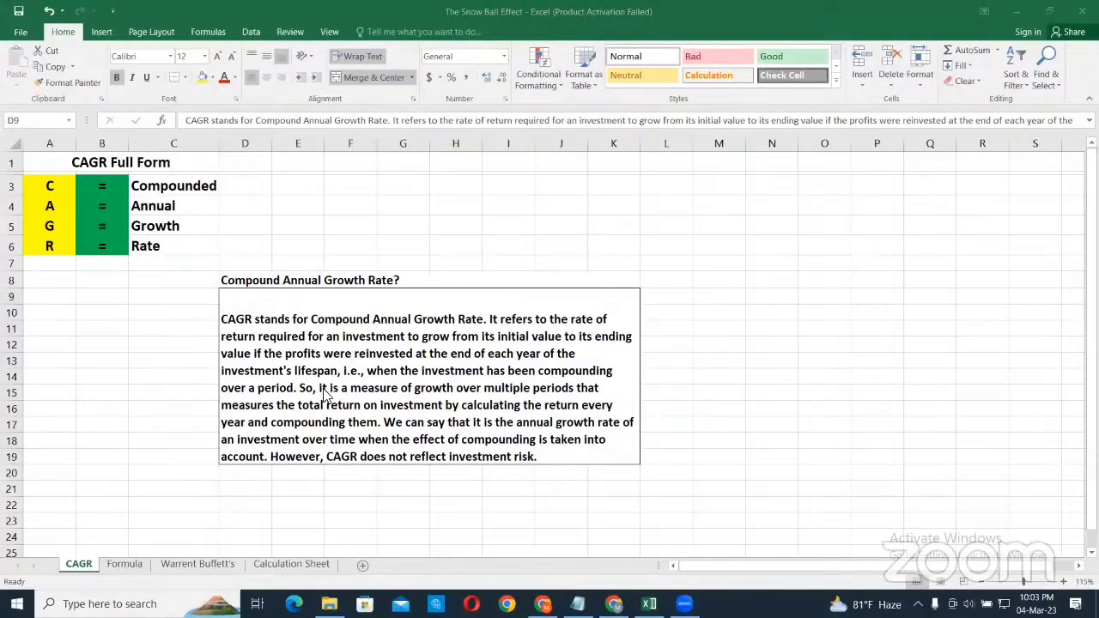
left_click(333, 393)
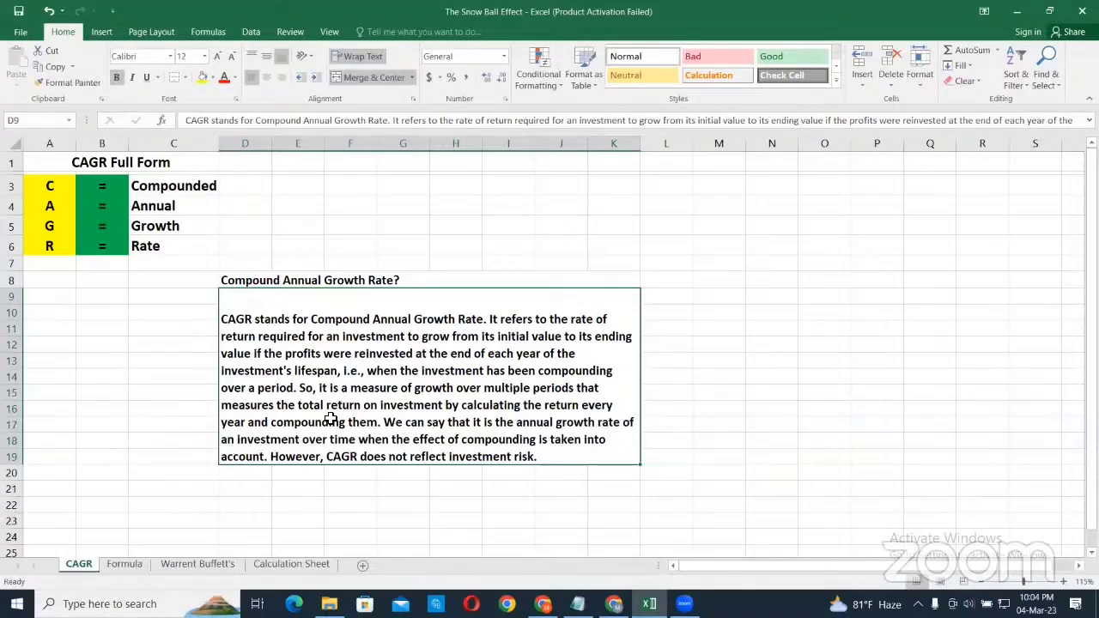
- Open the Formula sheet and examine the CAGR formula picture and the written formula beneath it
left_click(126, 564)
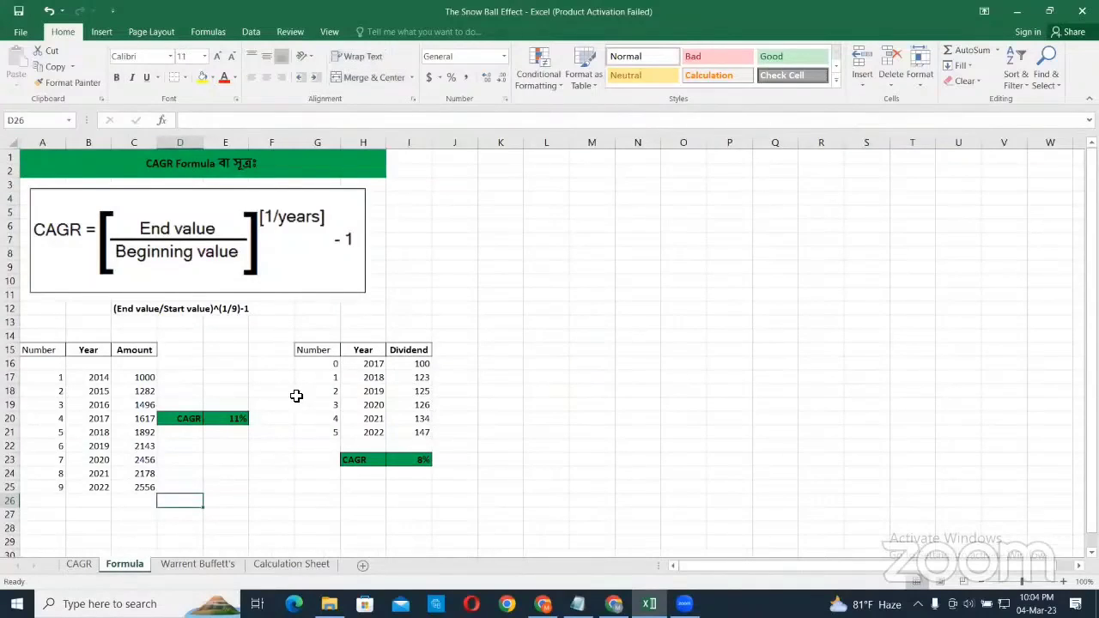
left_click(199, 166)
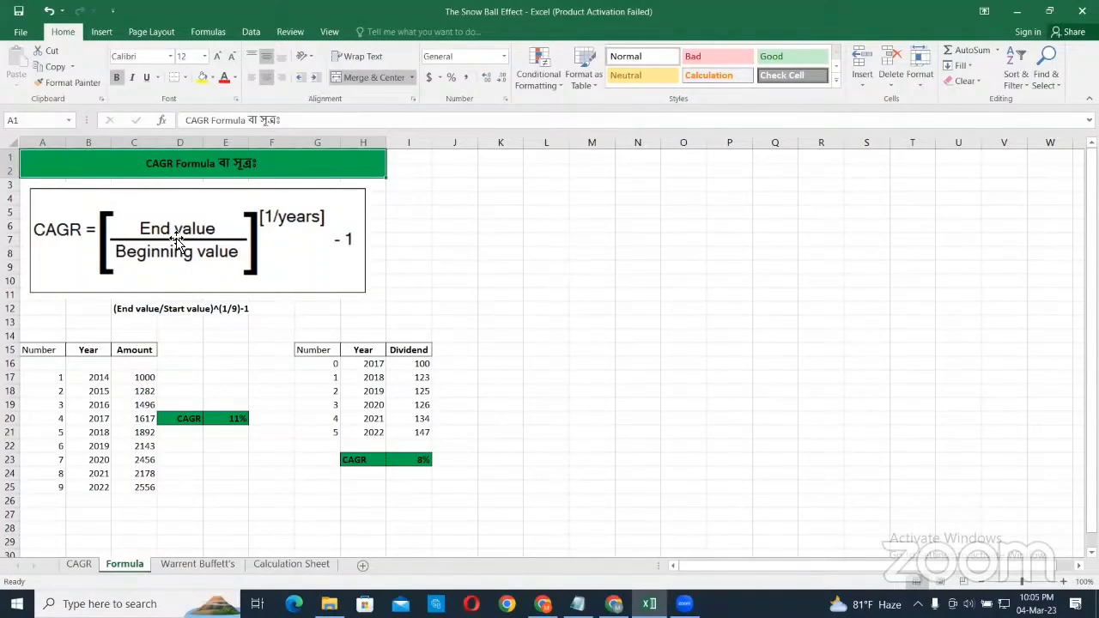
left_click(181, 310)
left_click(208, 334)
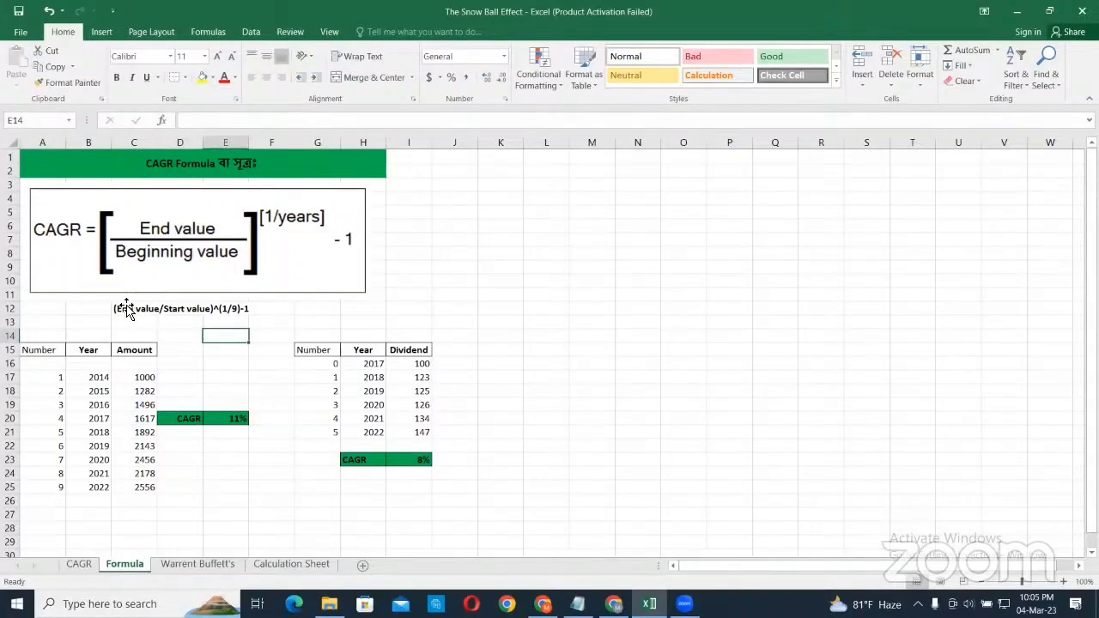
left_click(126, 290)
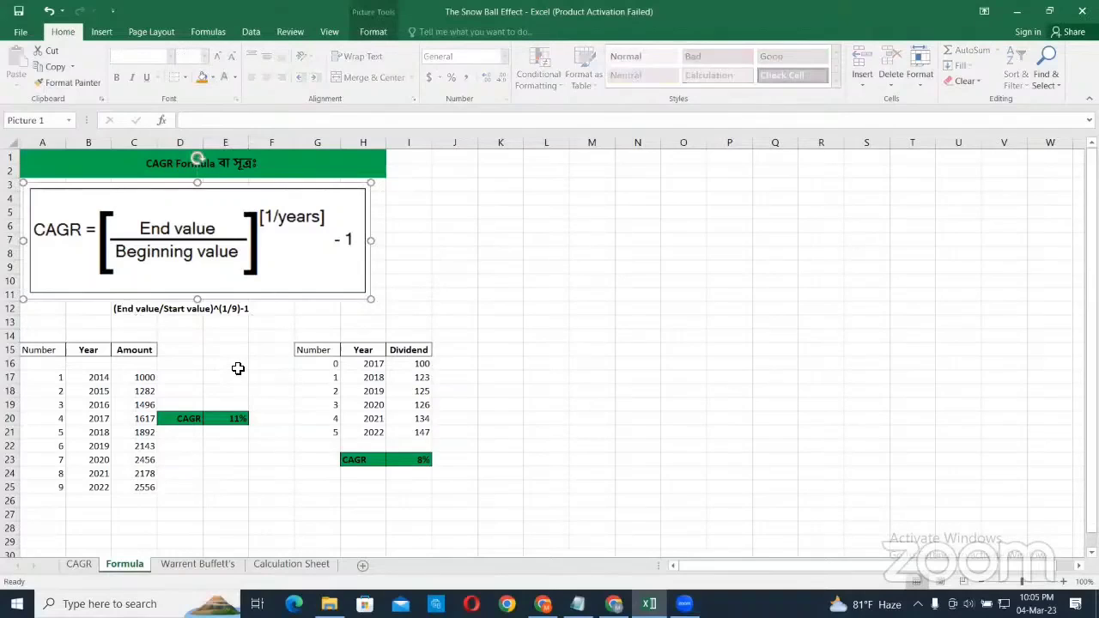
scroll(238, 368, "down", 2)
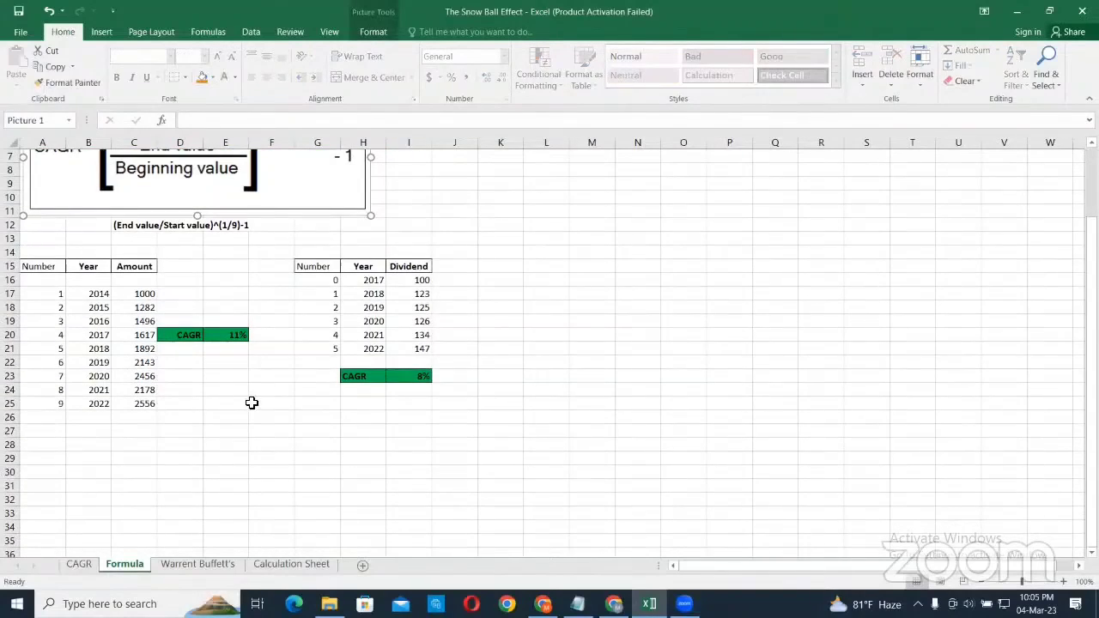
- Examine the Number, Year and Amount columns of the investment table, including the yearly amounts from 2014 to 2022
left_click(144, 405)
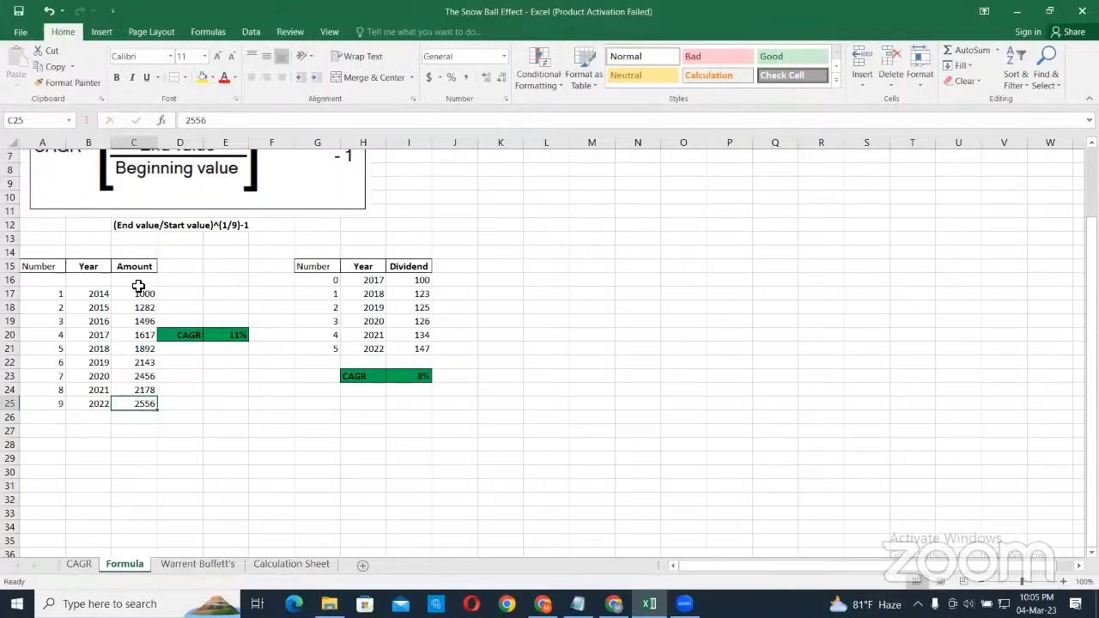
left_click(39, 266)
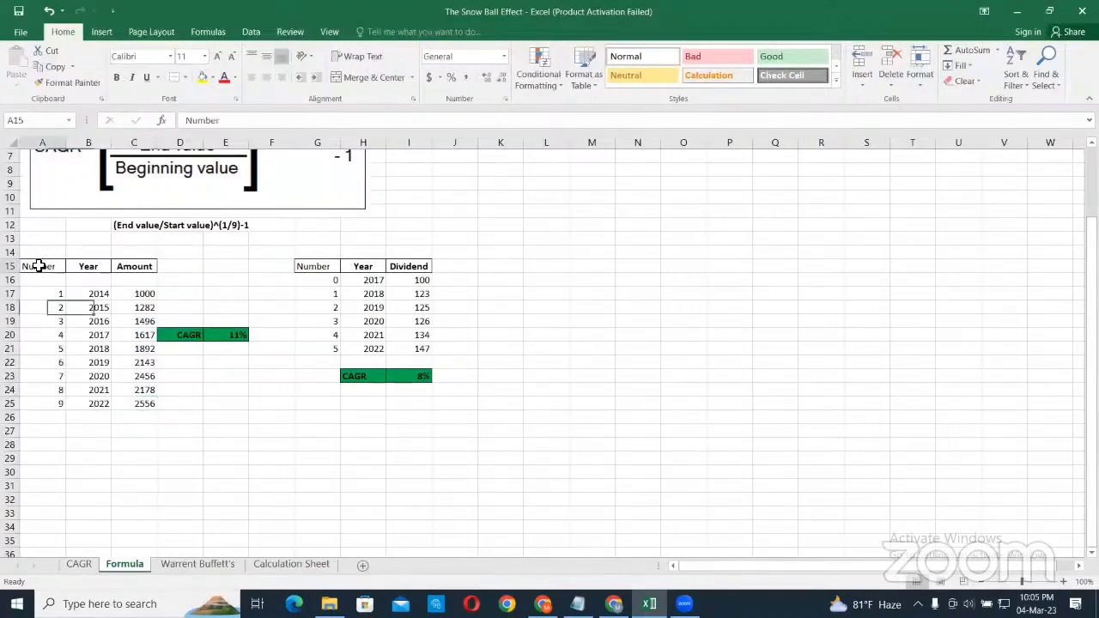
left_click(88, 266)
left_click(141, 269)
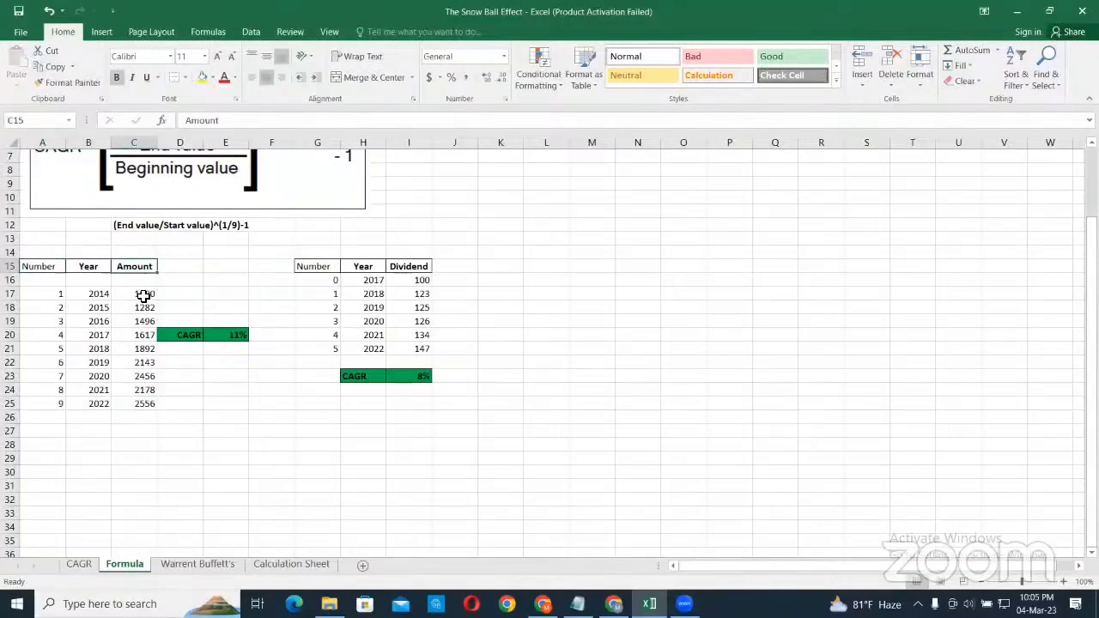
left_click(143, 294)
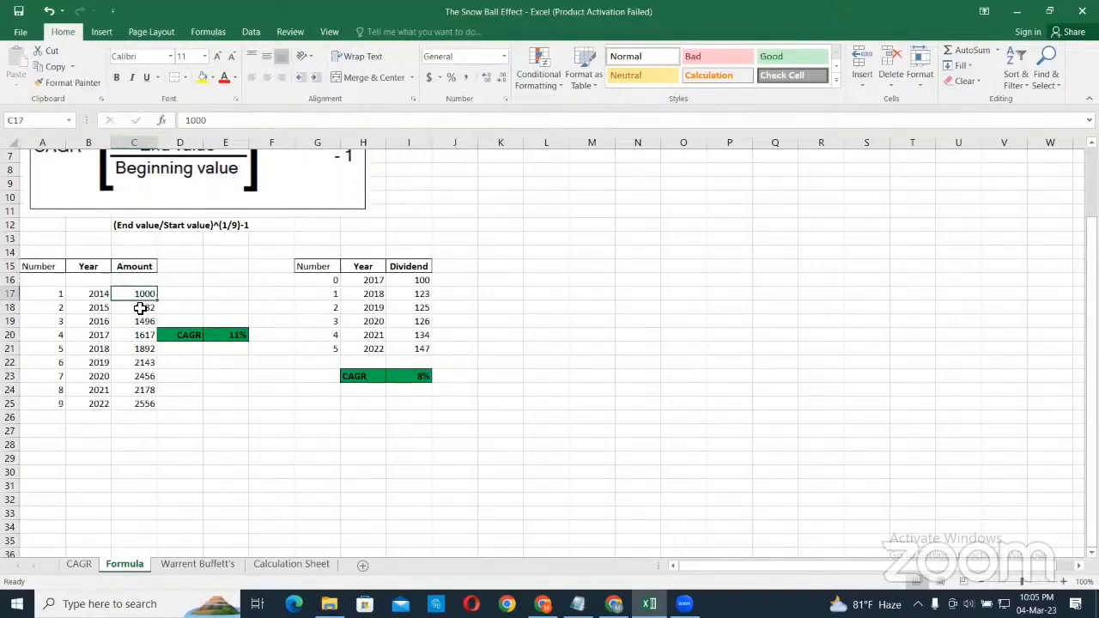
left_click(147, 307)
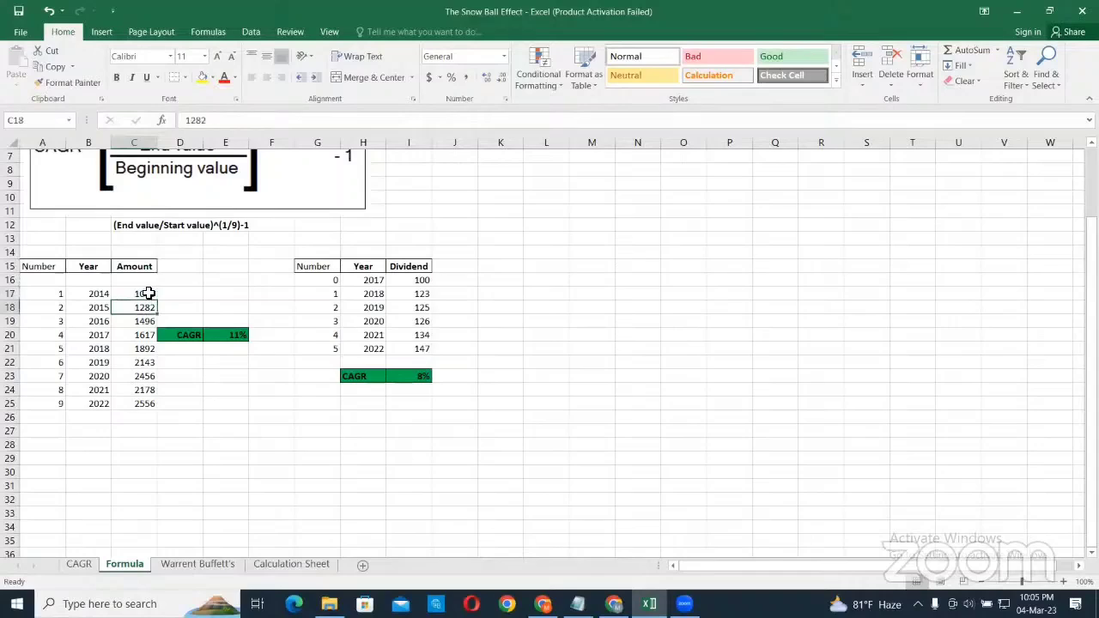
left_click(144, 348)
left_click(145, 376)
left_click(144, 389)
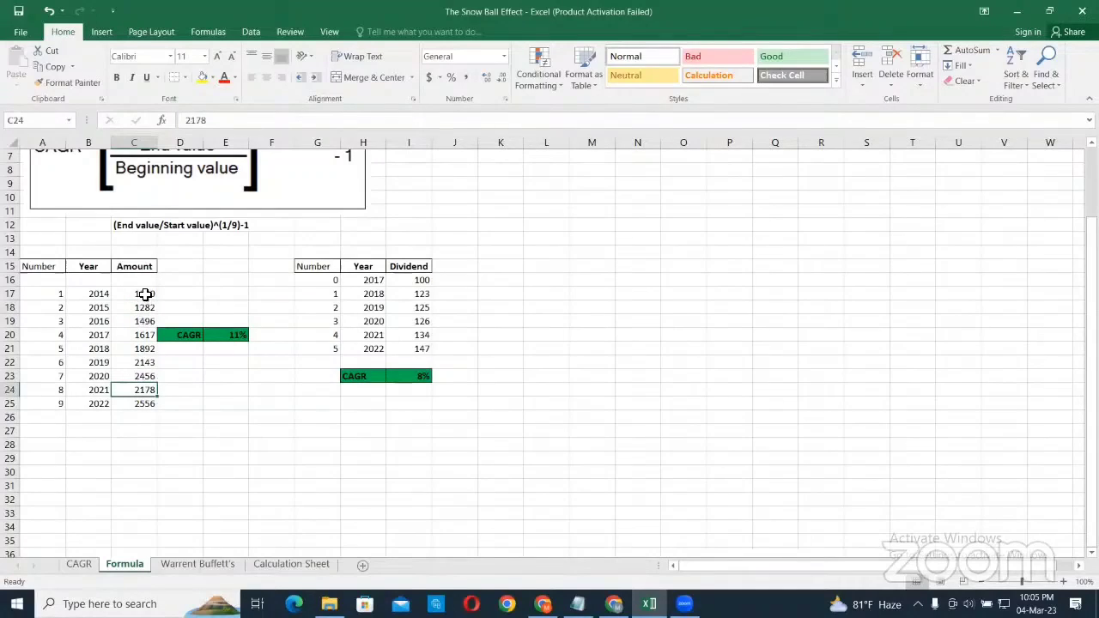
left_click_drag(143, 293, 145, 403)
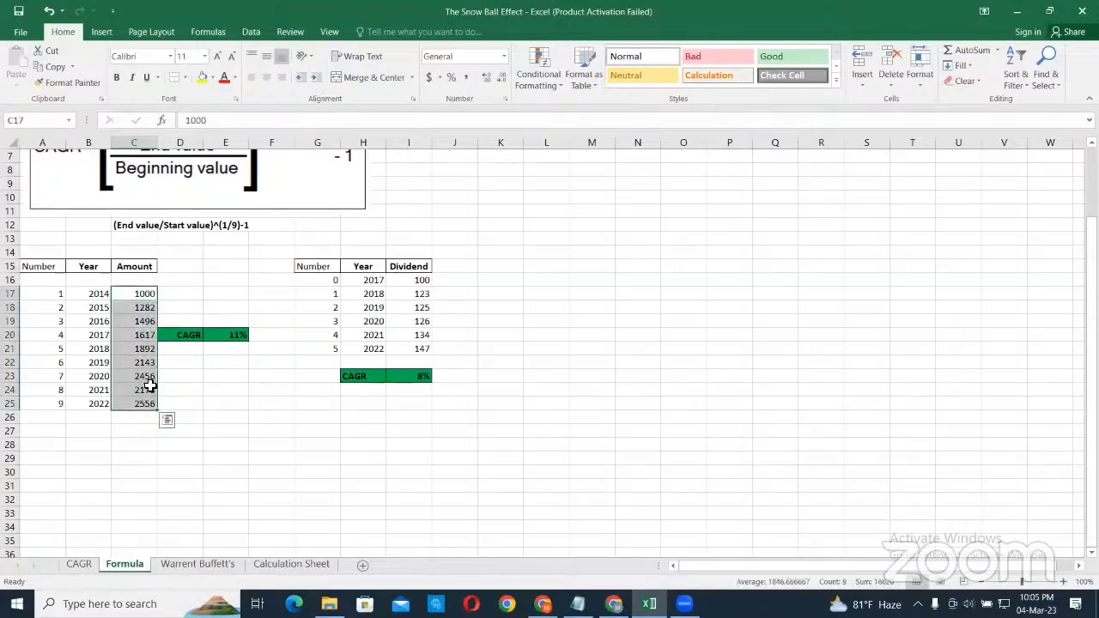
left_click(233, 403)
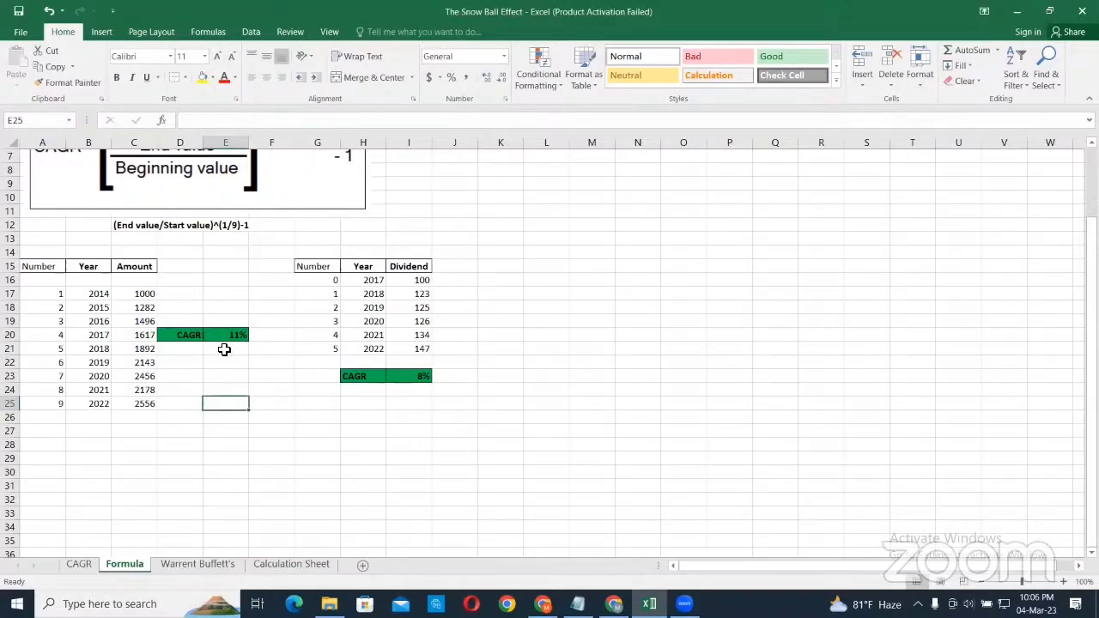
left_click(139, 345)
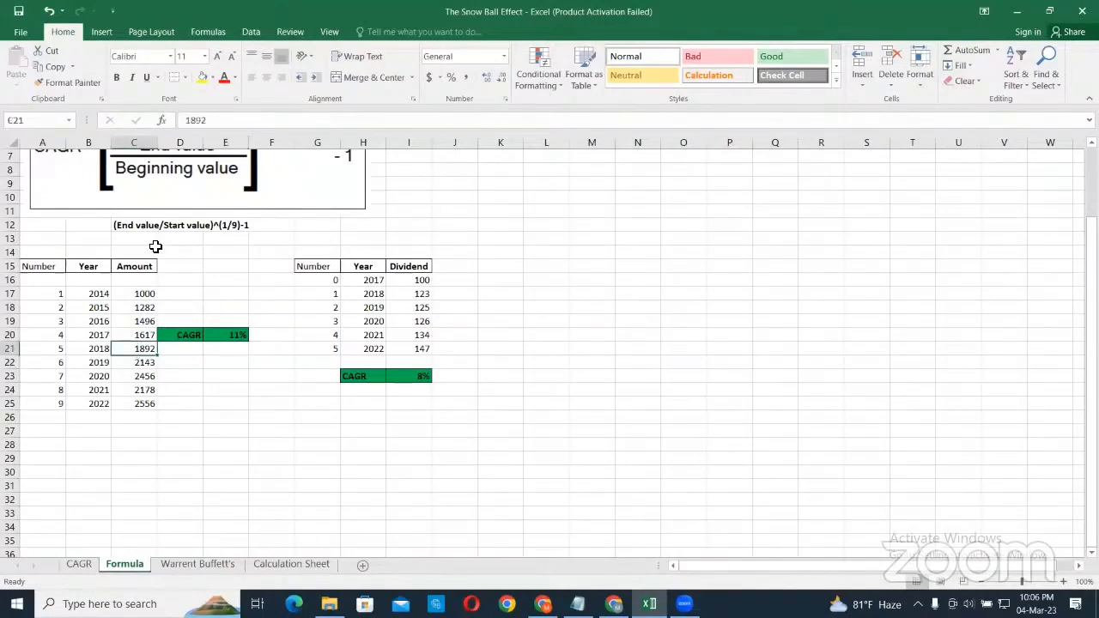
- Highlight the 2022 amount in C25 with yellow fill and the 2014 amount in C17 with light gold fill
left_click(142, 404)
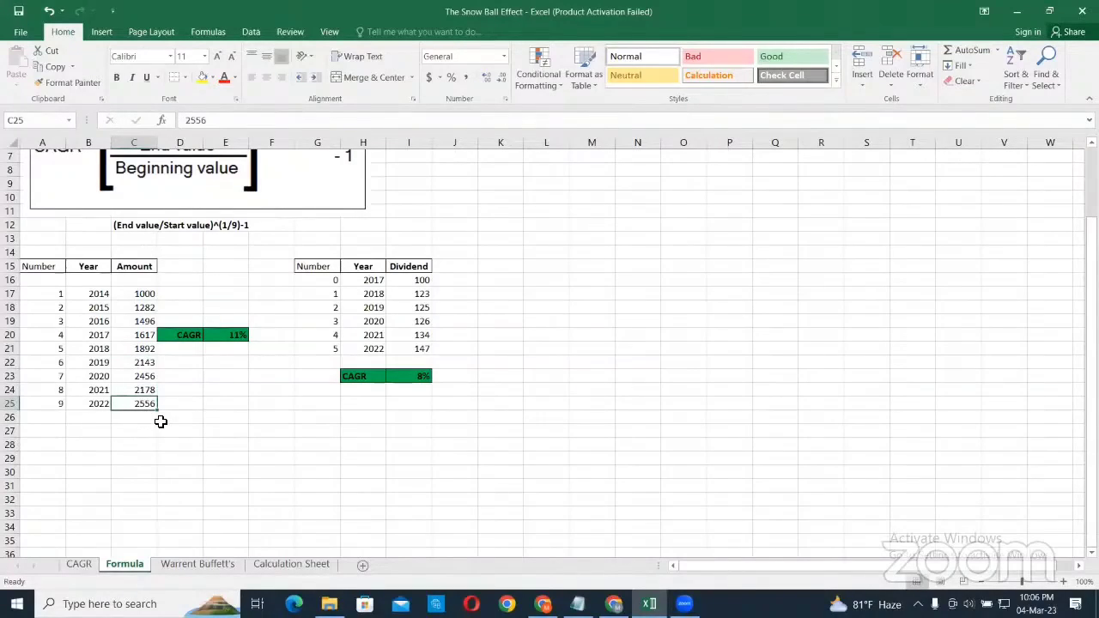
left_click(202, 79)
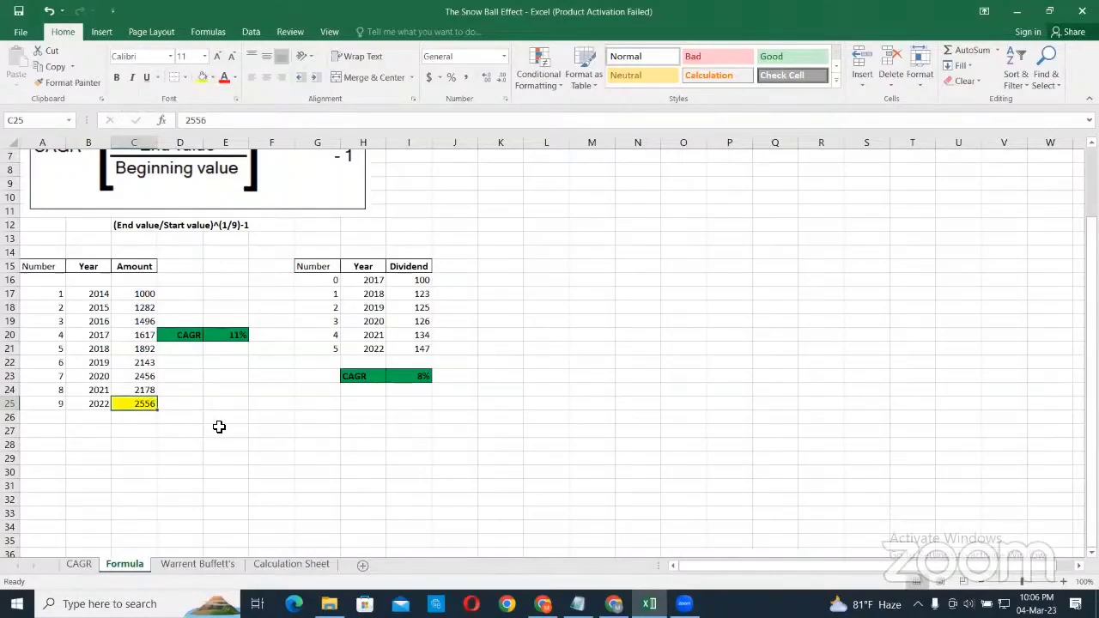
scroll(152, 377, "up", 1)
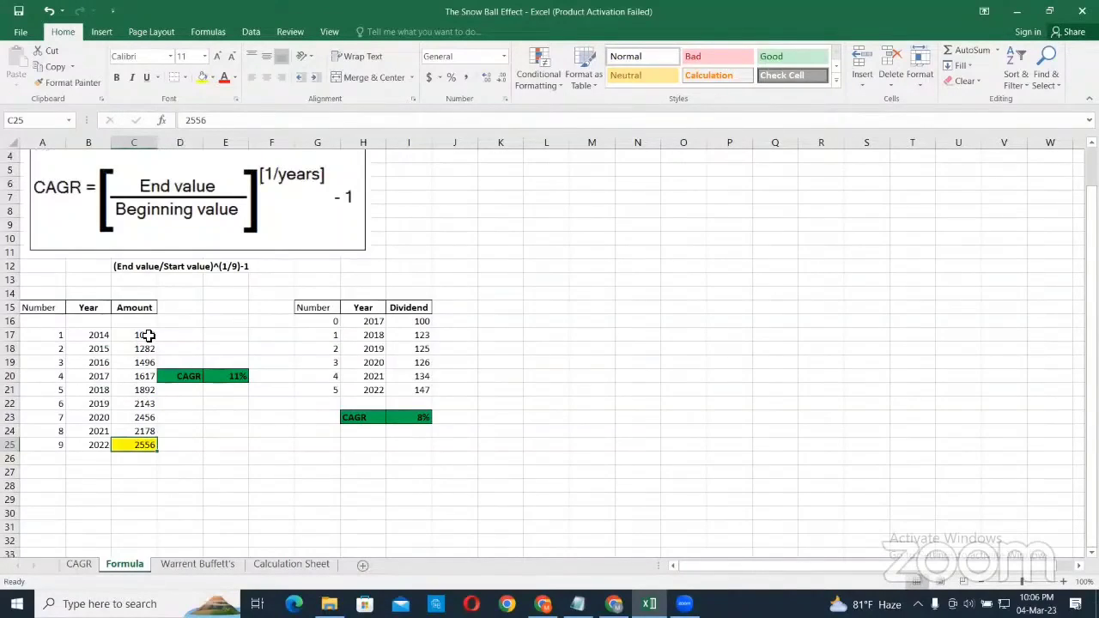
left_click(147, 336)
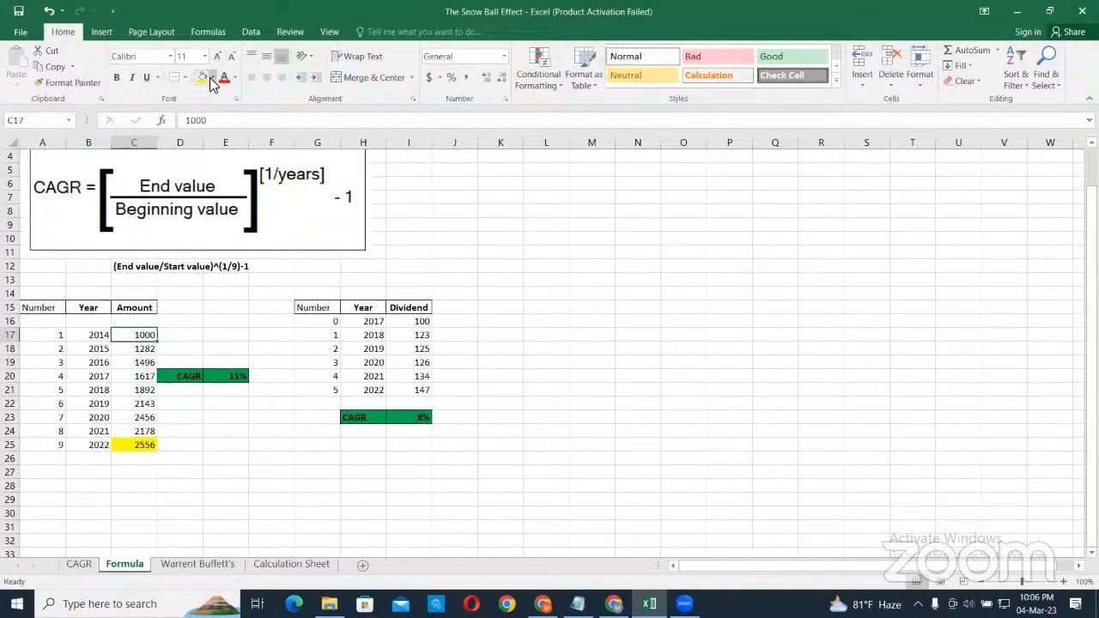
left_click(213, 77)
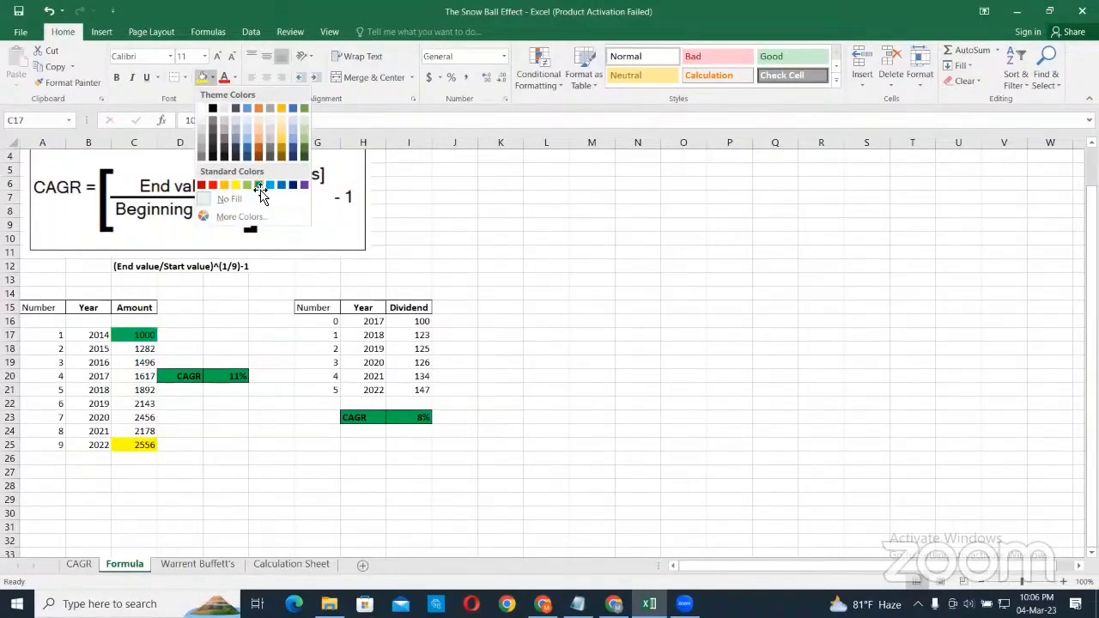
left_click(261, 183)
left_click(213, 77)
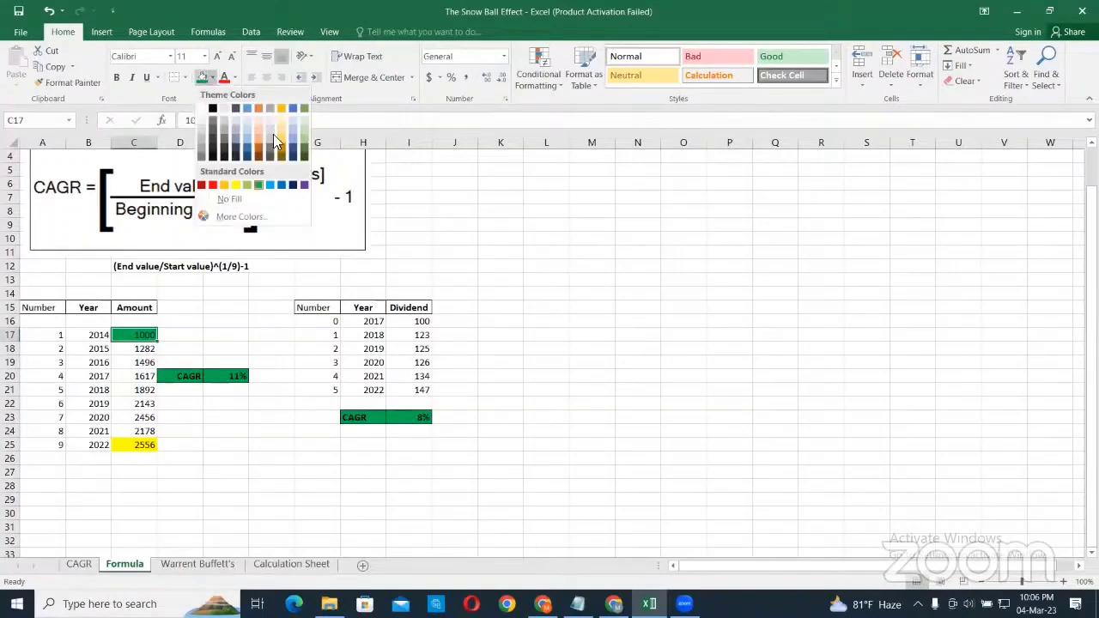
left_click(281, 121)
left_click(236, 462)
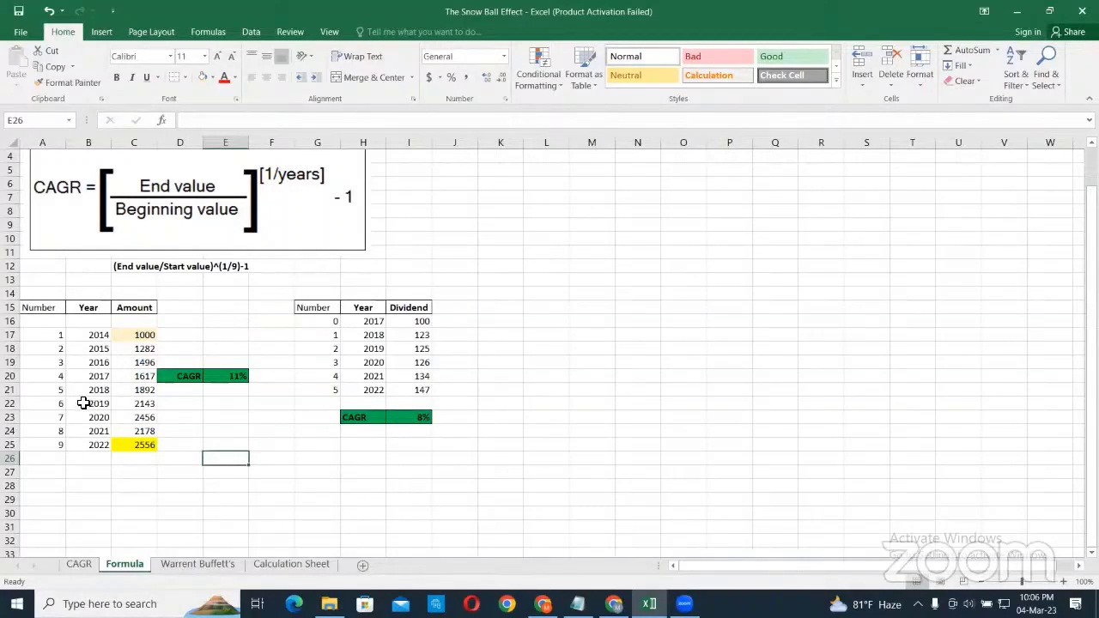
- Fill the year-count cell A25, beside 2022, with orange
left_click(59, 442)
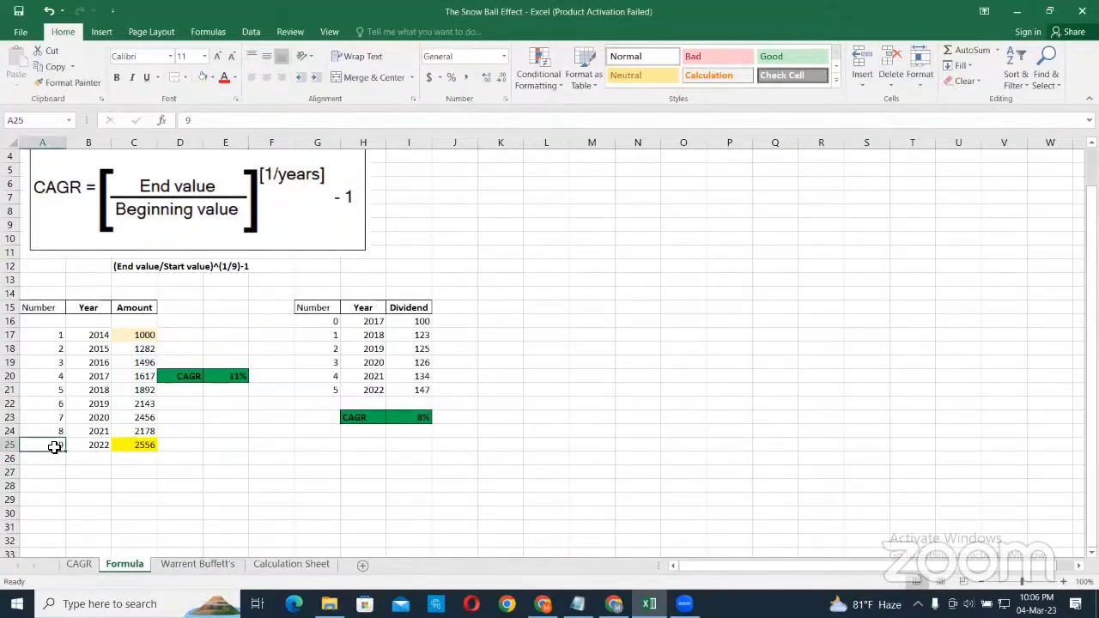
left_click(212, 78)
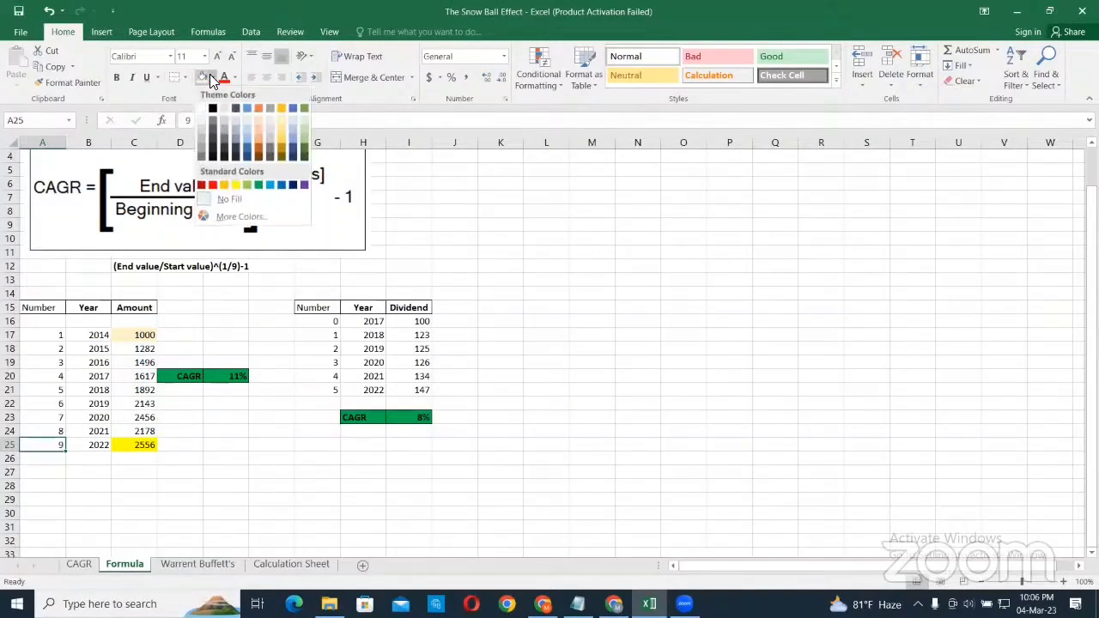
left_click(226, 189)
left_click(191, 471)
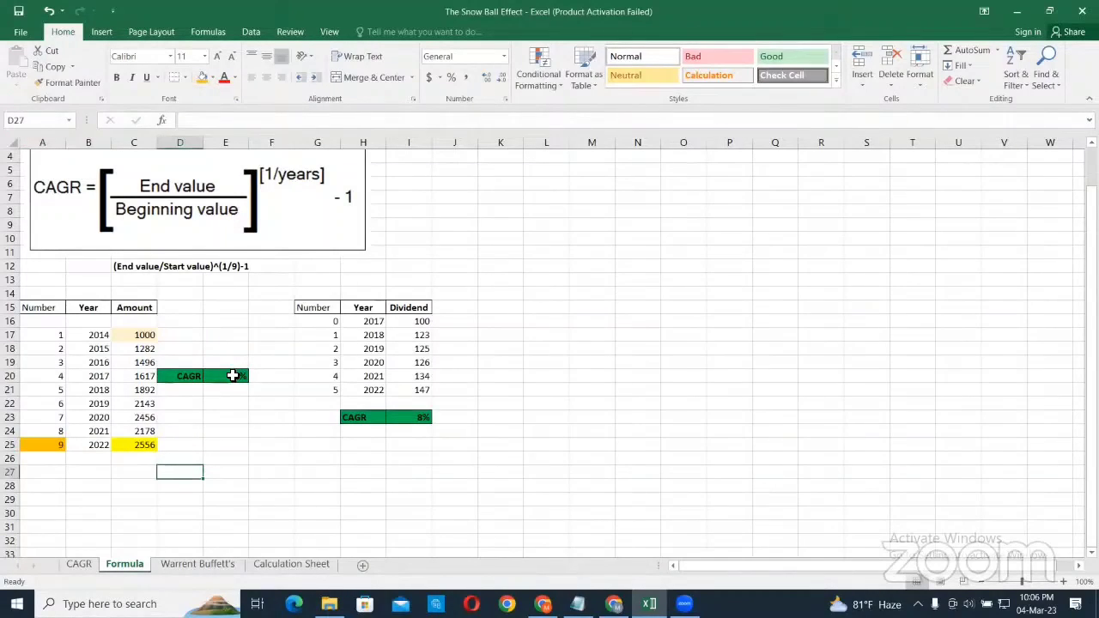
- Inspect the CAGR formula and its referenced cells in E20, leaving it unchanged
double_click(232, 375)
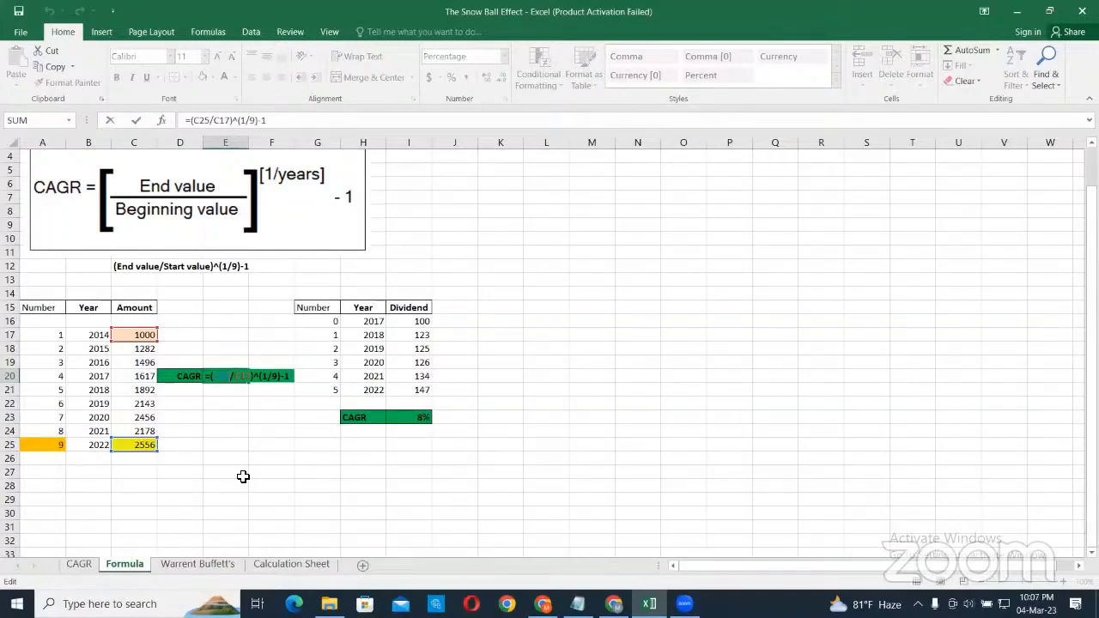
key("Return")
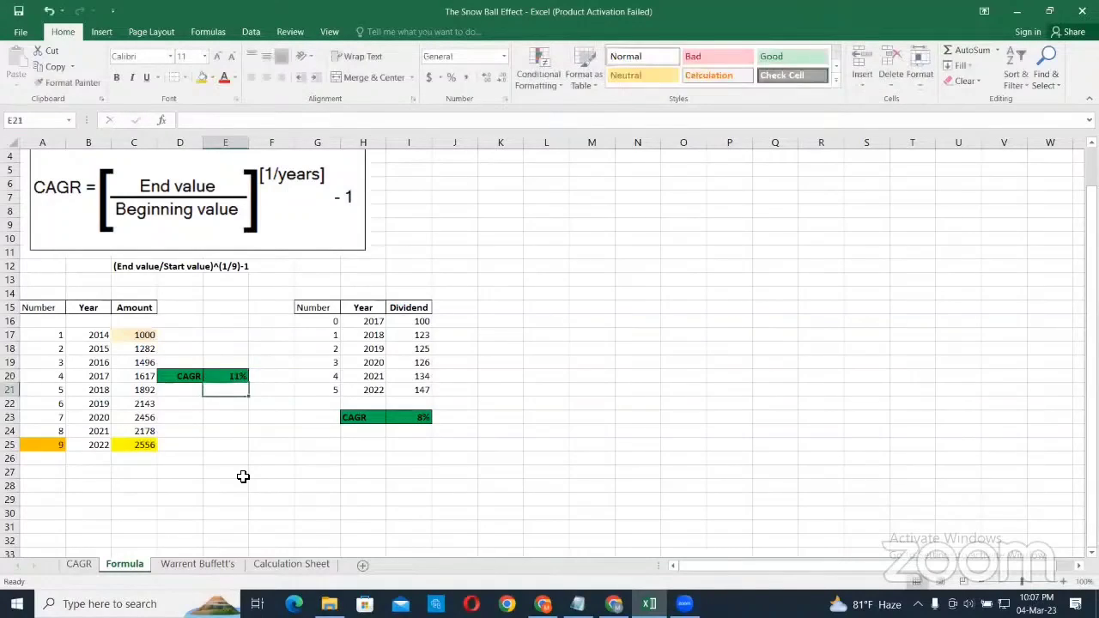
- Review the investment CAGR in E20, and compare the Amount heading with the dividend table's Number, Year and Dividend headings
left_click(236, 381)
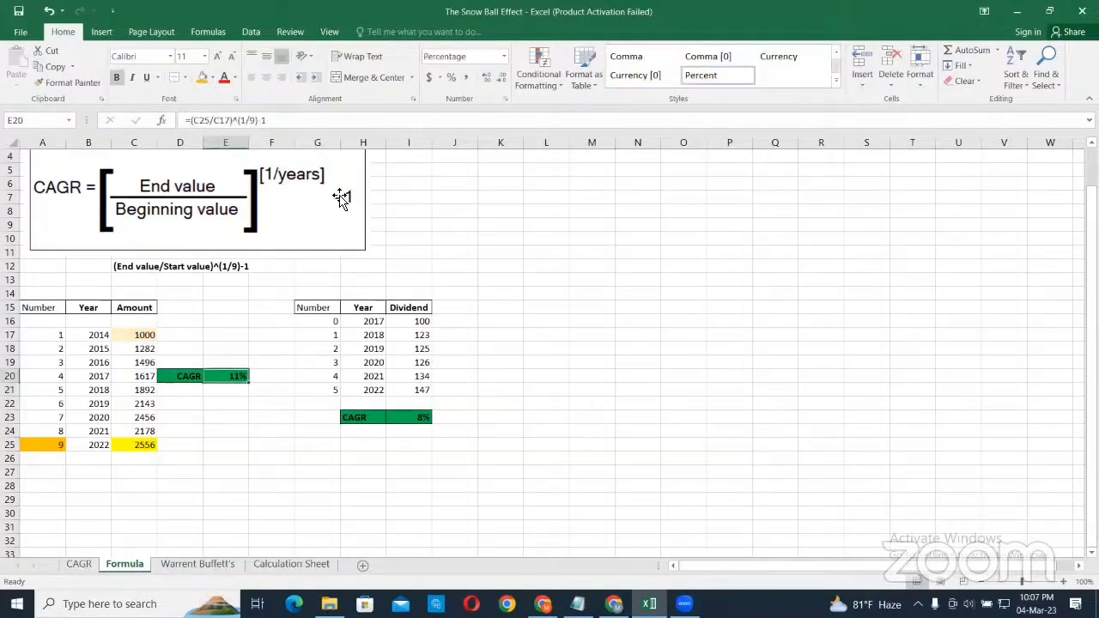
left_click(233, 405)
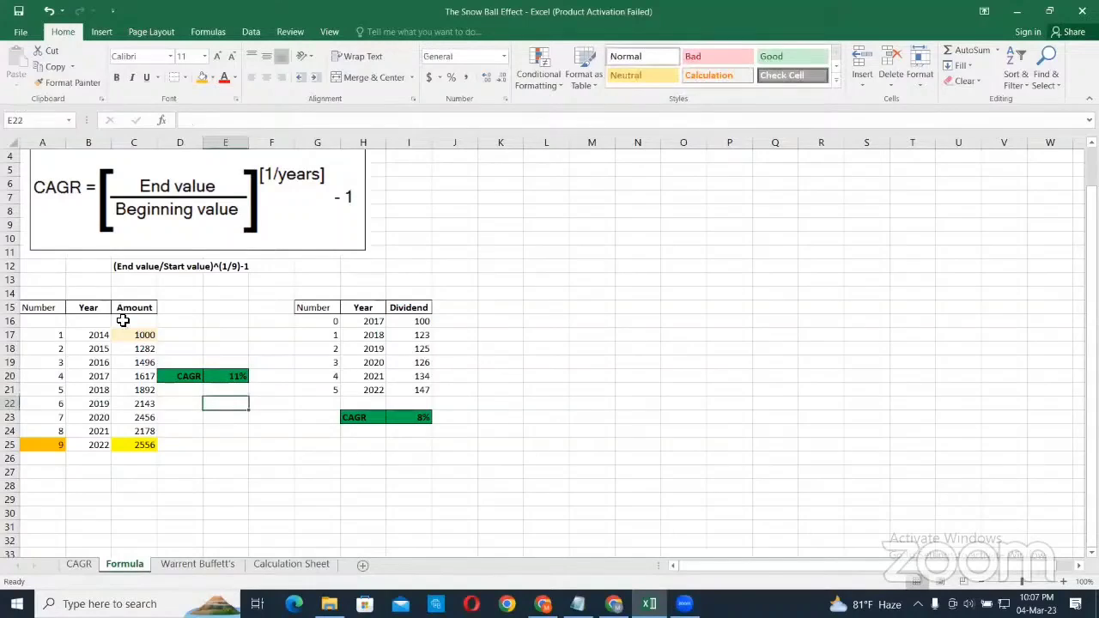
left_click(128, 308)
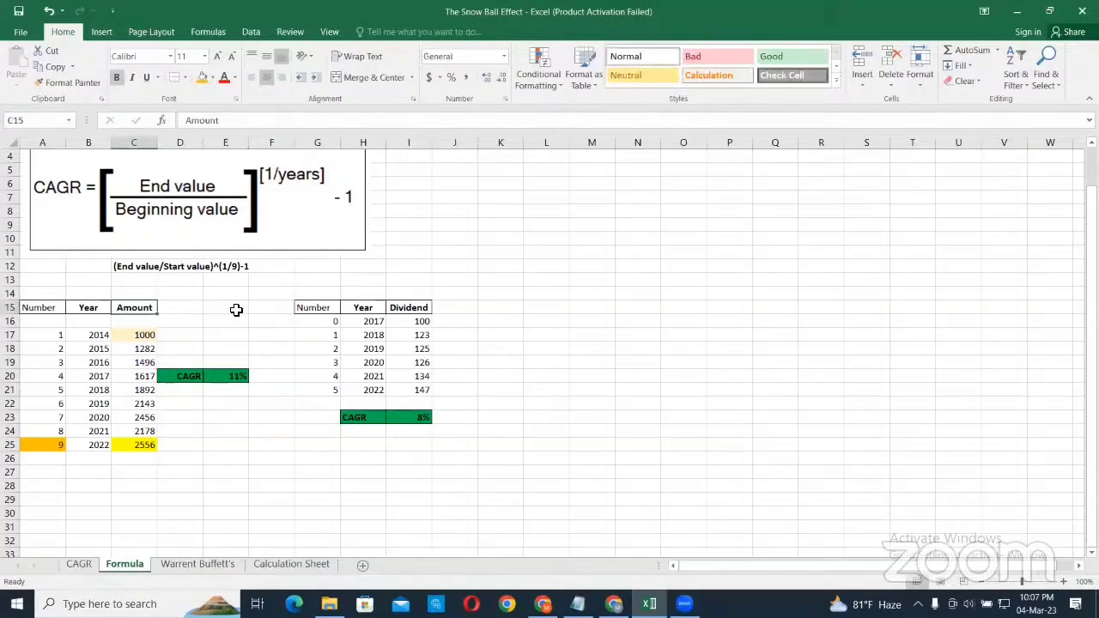
left_click(407, 307)
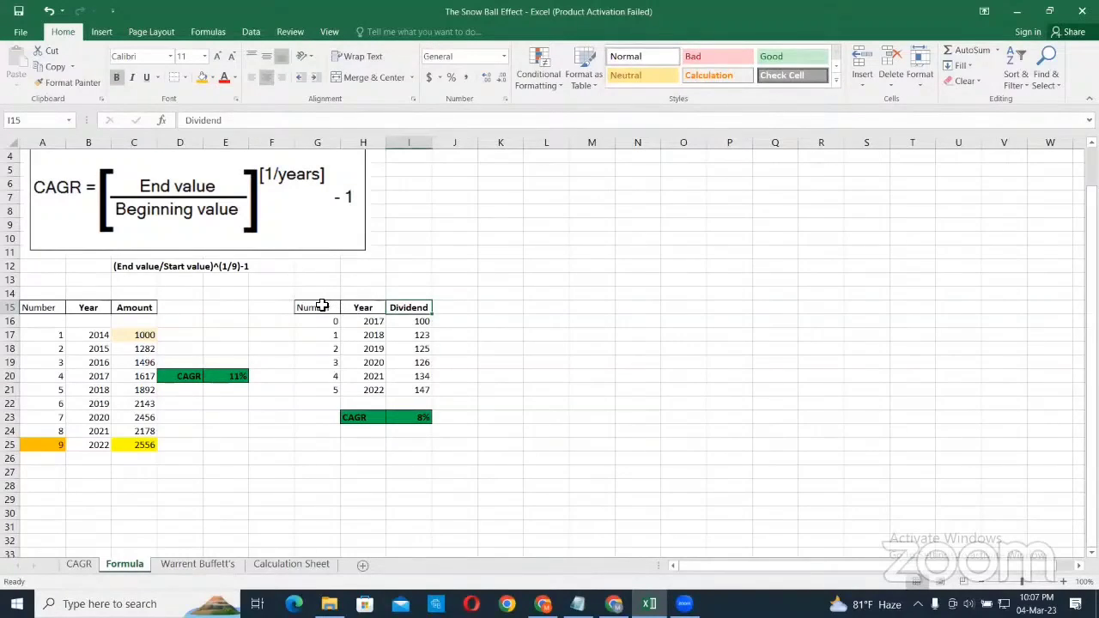
left_click_drag(322, 307, 385, 306)
left_click(476, 326)
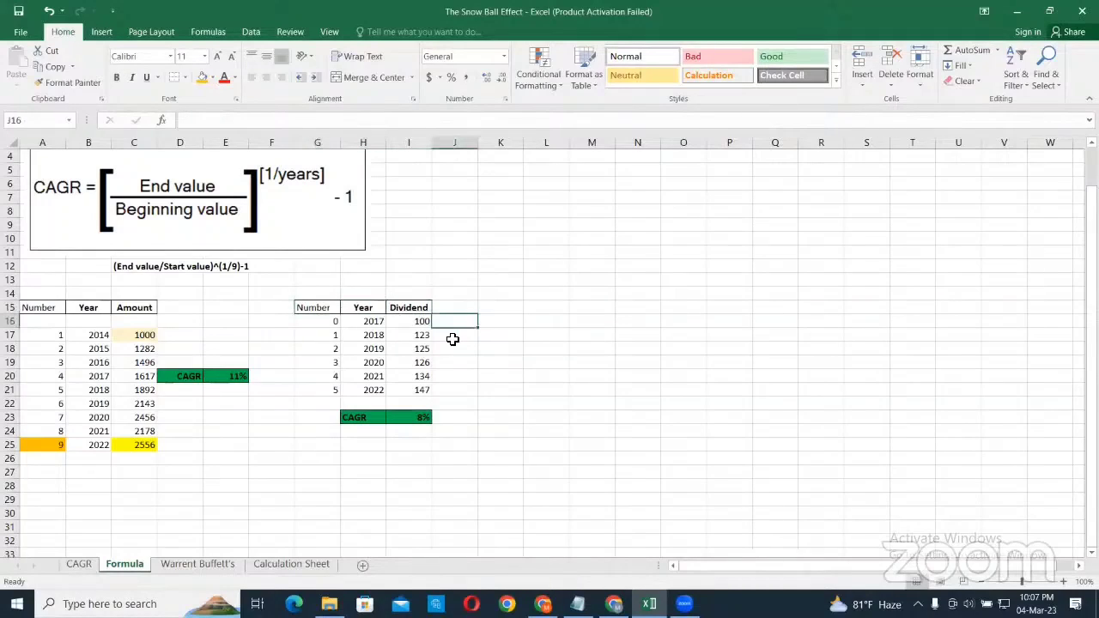
- Examine the yearly dividends from 2017 to 2022 in I16:I21 and the starting year number in G16
left_click(418, 307)
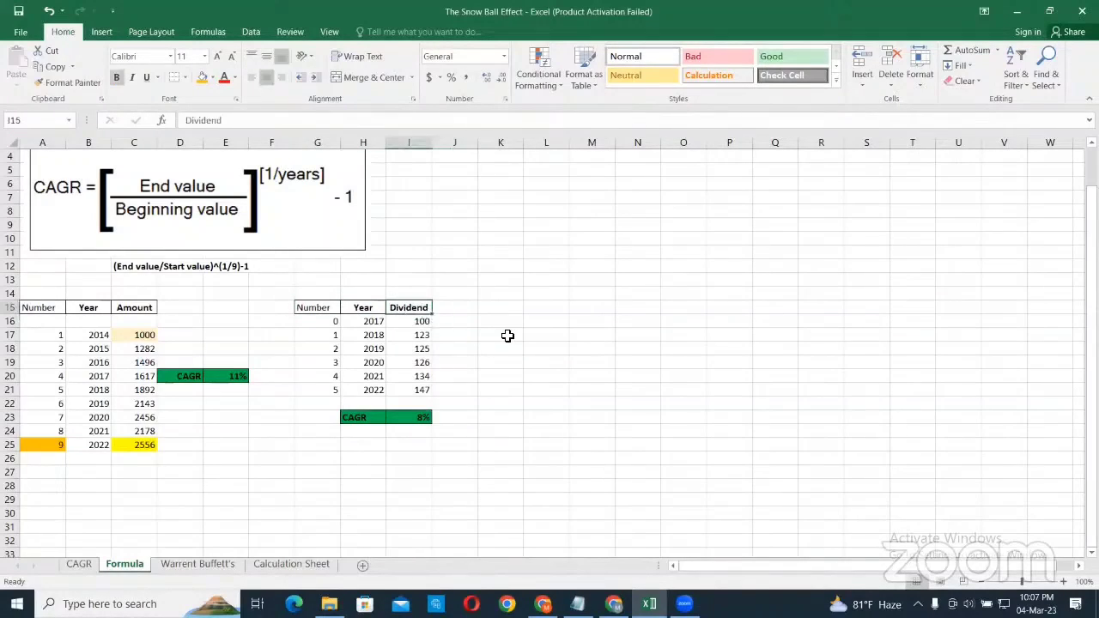
left_click(376, 323)
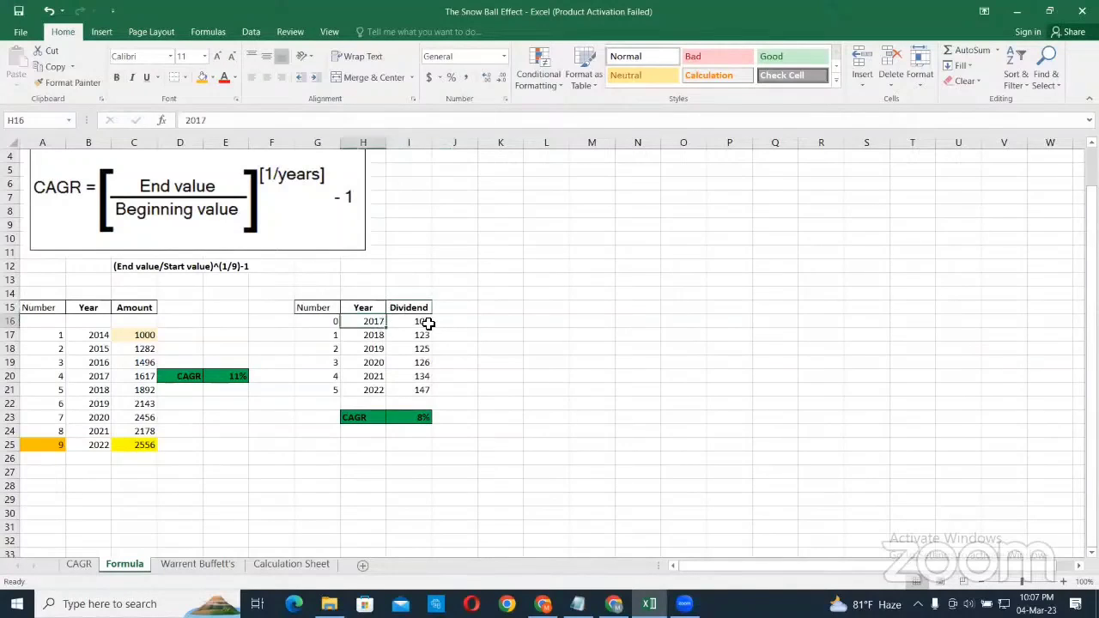
left_click(424, 321)
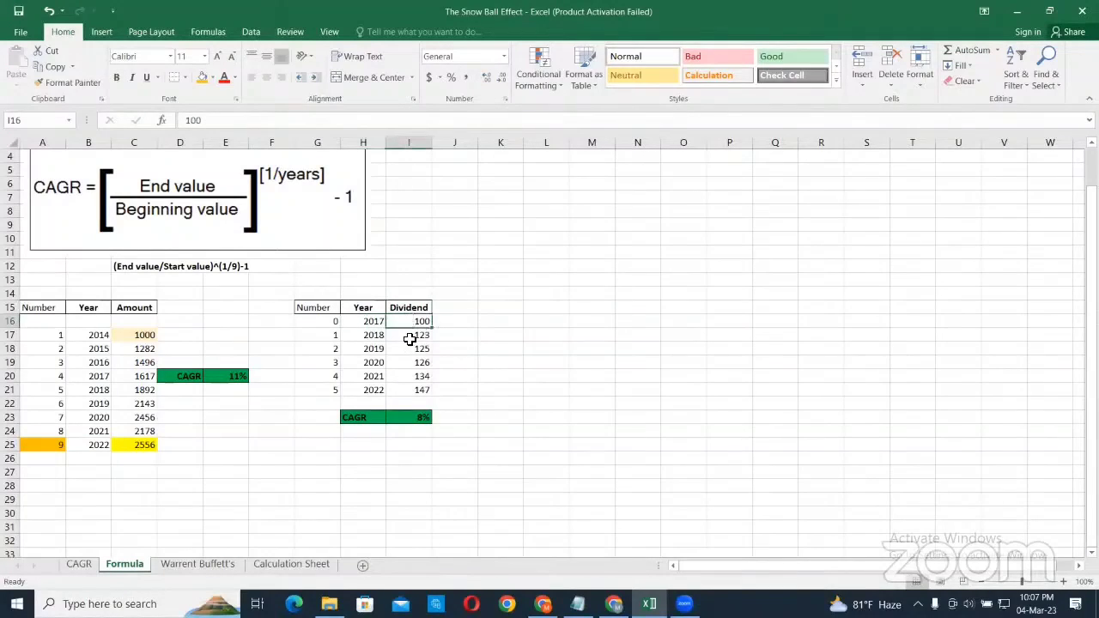
left_click(410, 336)
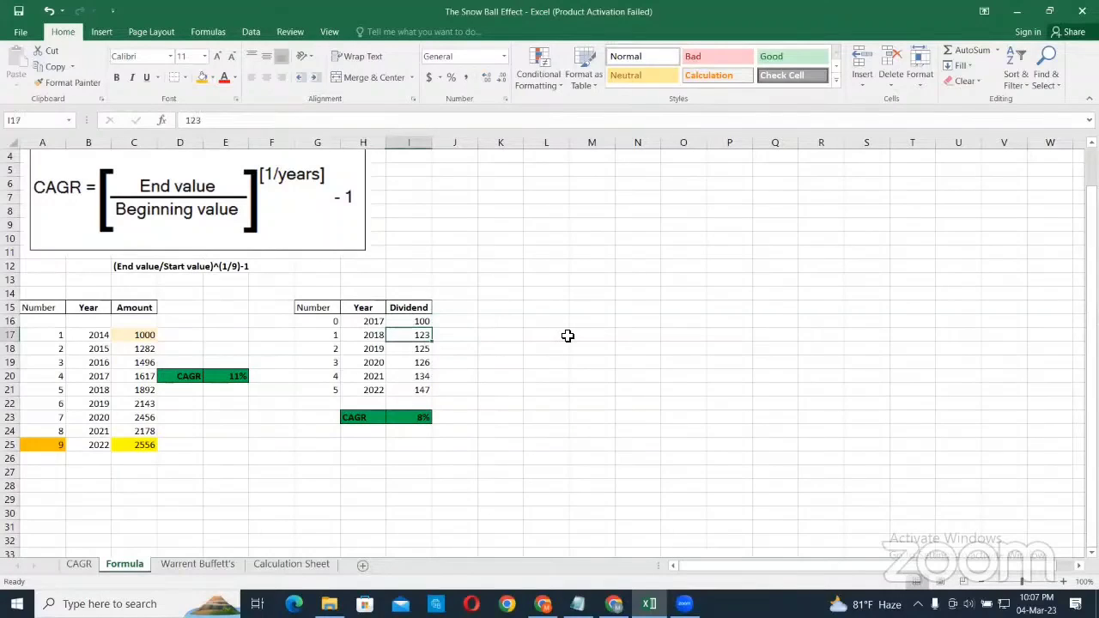
left_click(422, 350)
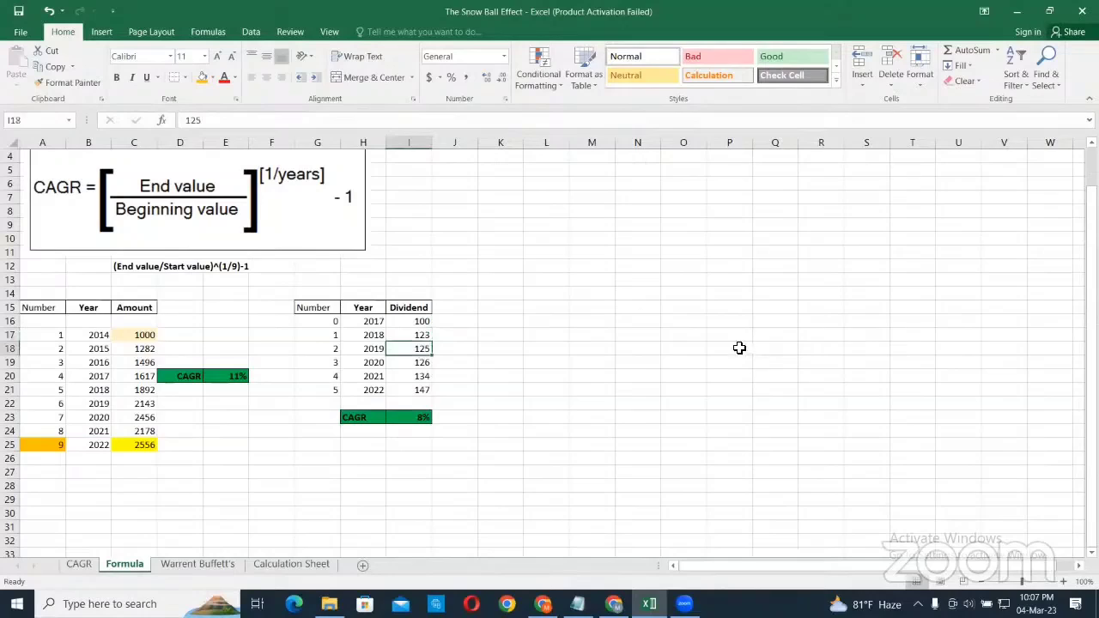
left_click(427, 365)
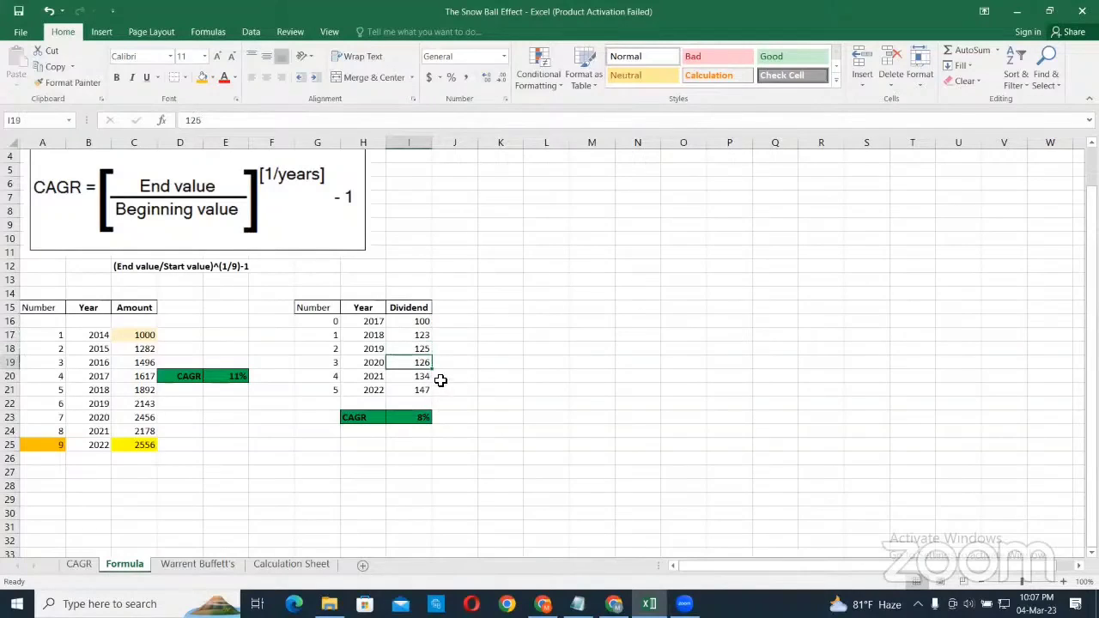
left_click(429, 376)
left_click(422, 389)
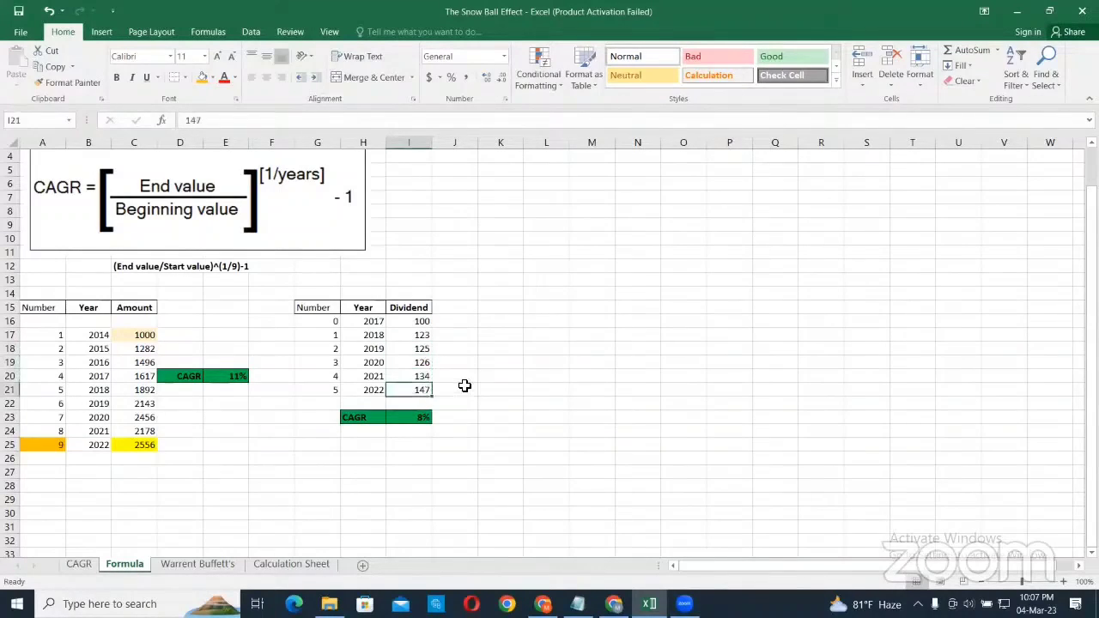
left_click(342, 321)
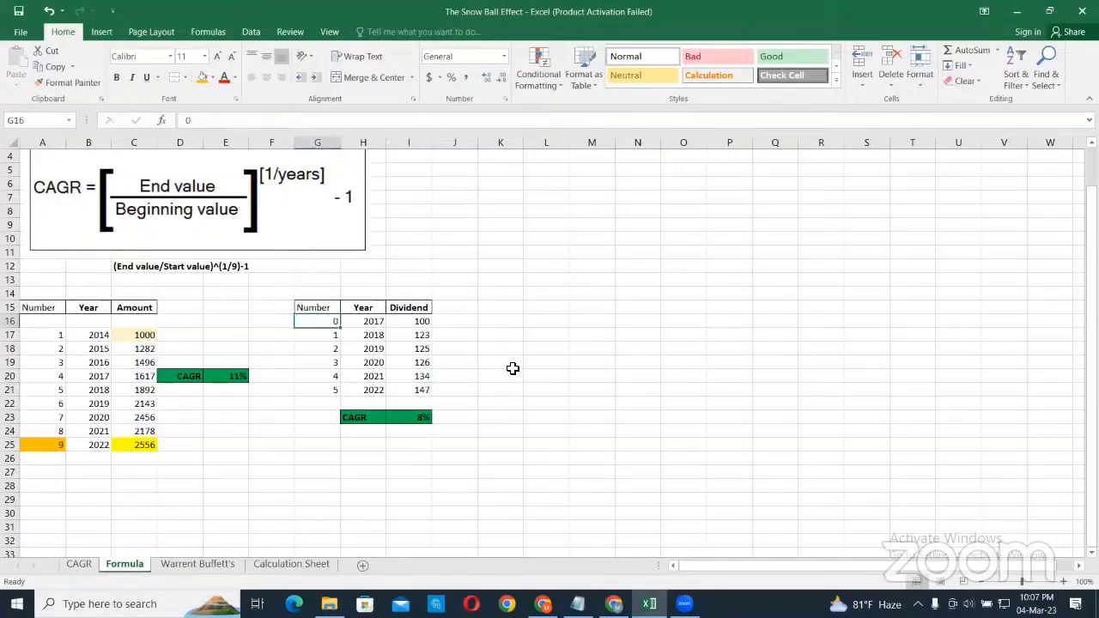
- Inspect the dividend CAGR formula in I23
left_click(424, 421)
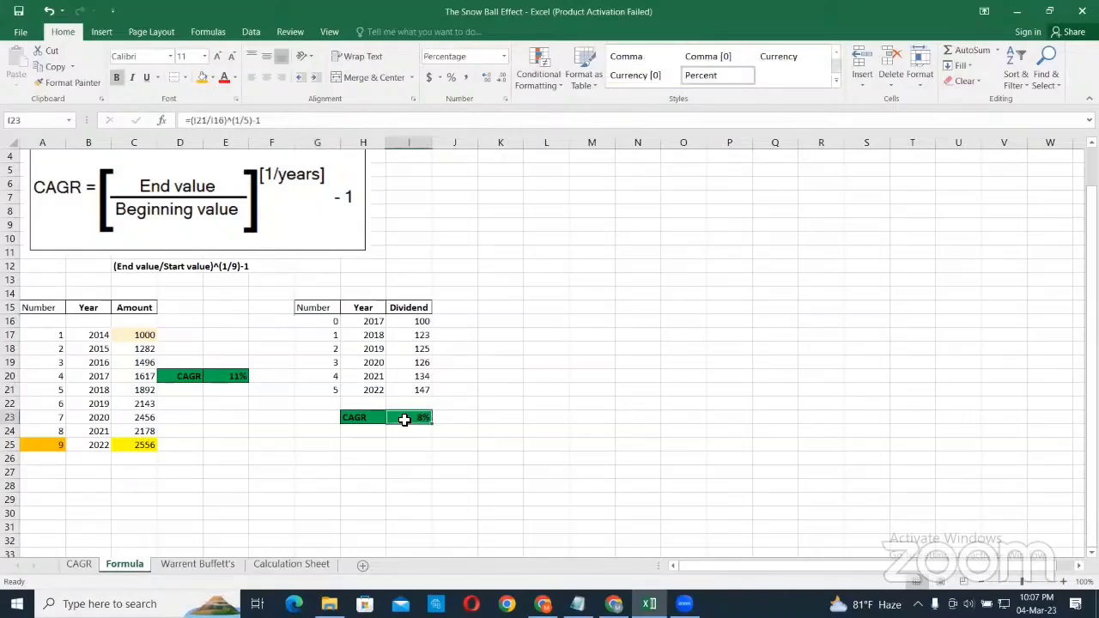
left_click(413, 434)
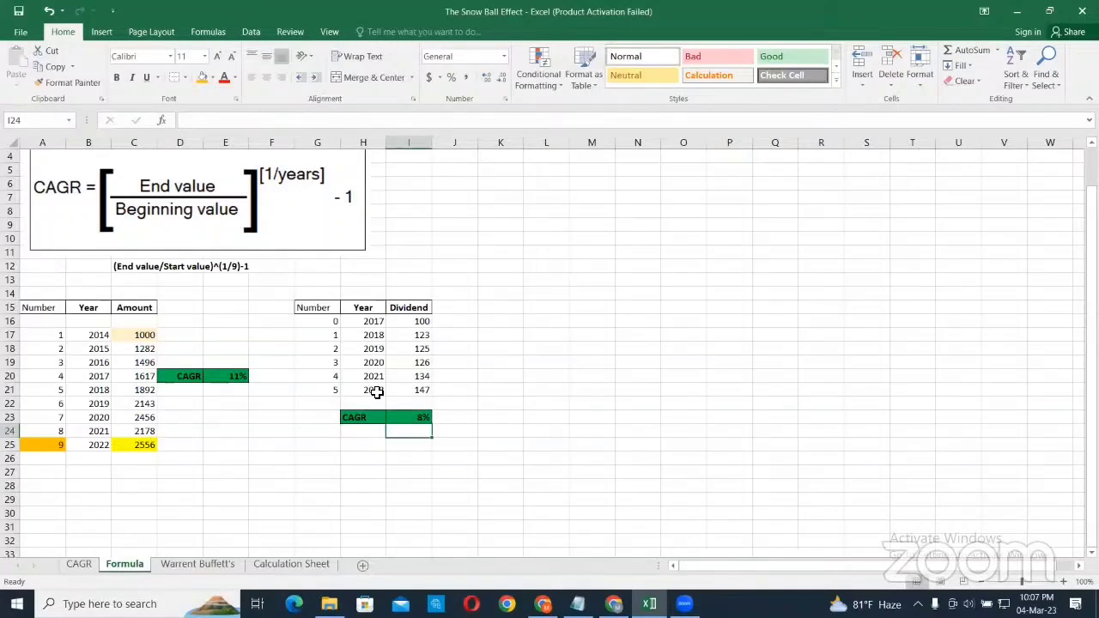
left_click(460, 449)
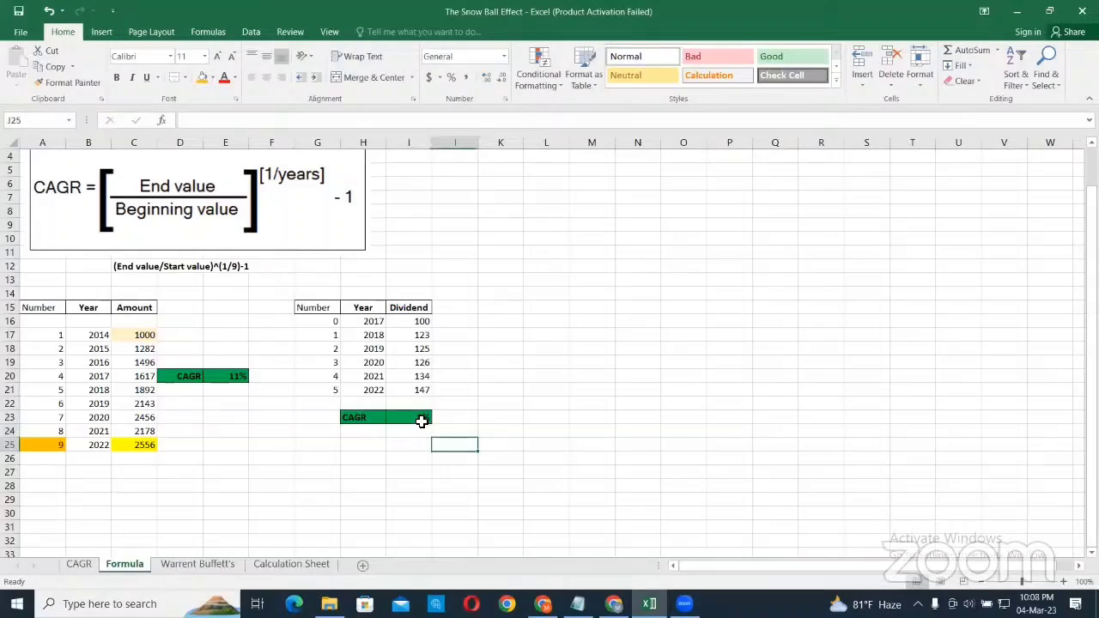
left_click(421, 420)
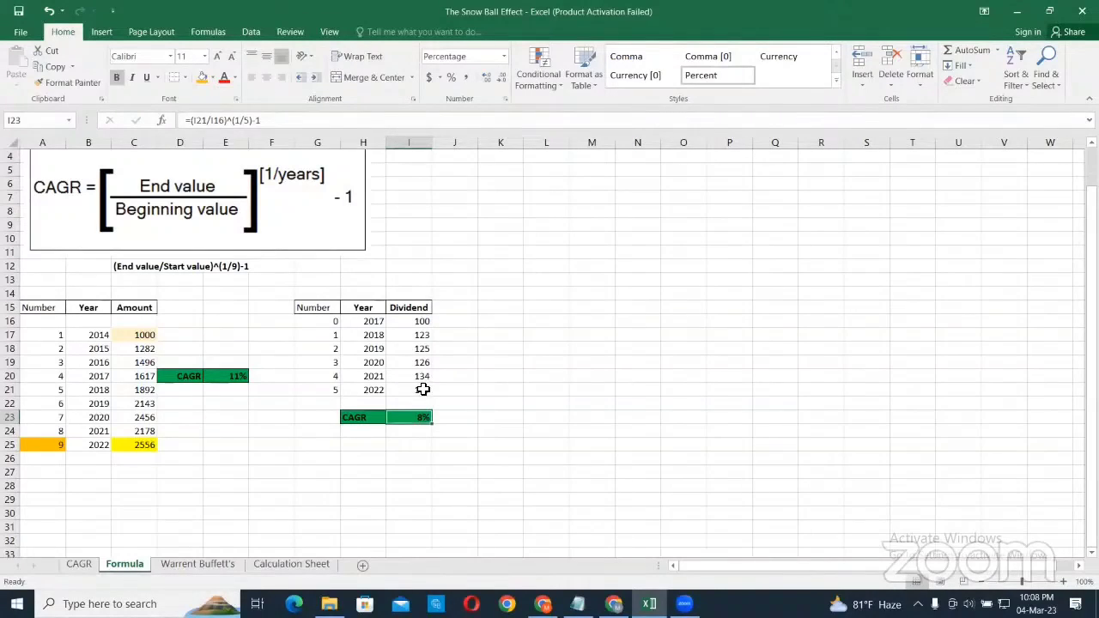
- Fill the 2022 dividend in I21 with orange, and the 2017 dividend in I16 and year count in G21 with yellow
left_click(423, 389)
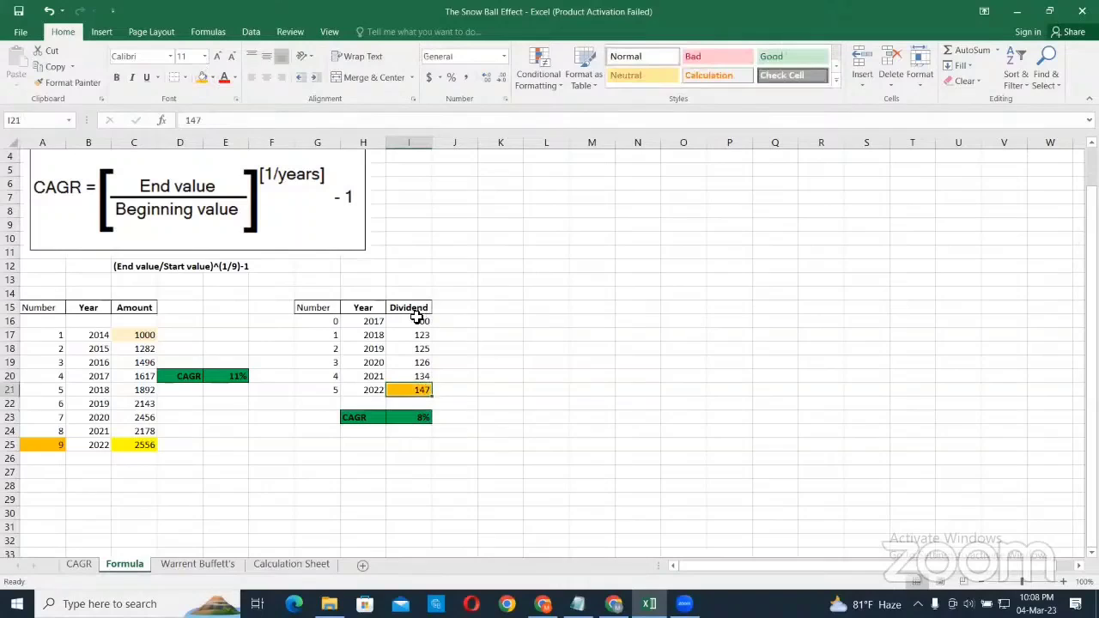
key("Up")
key("Up")
key("Up")
key("Up")
key("Up")
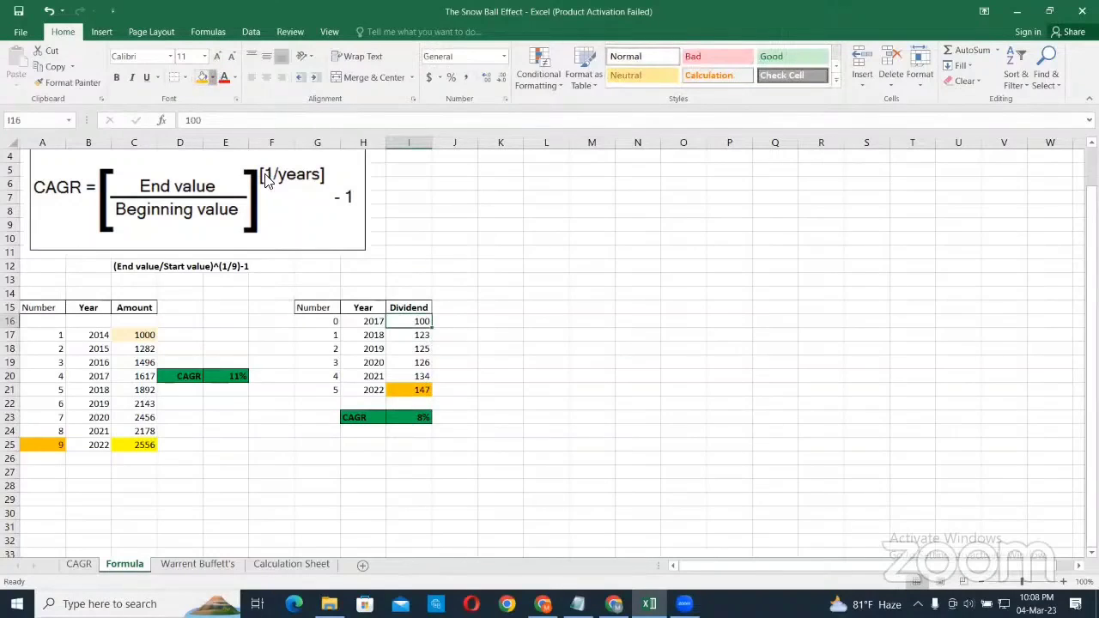
left_click(214, 78)
left_click(235, 182)
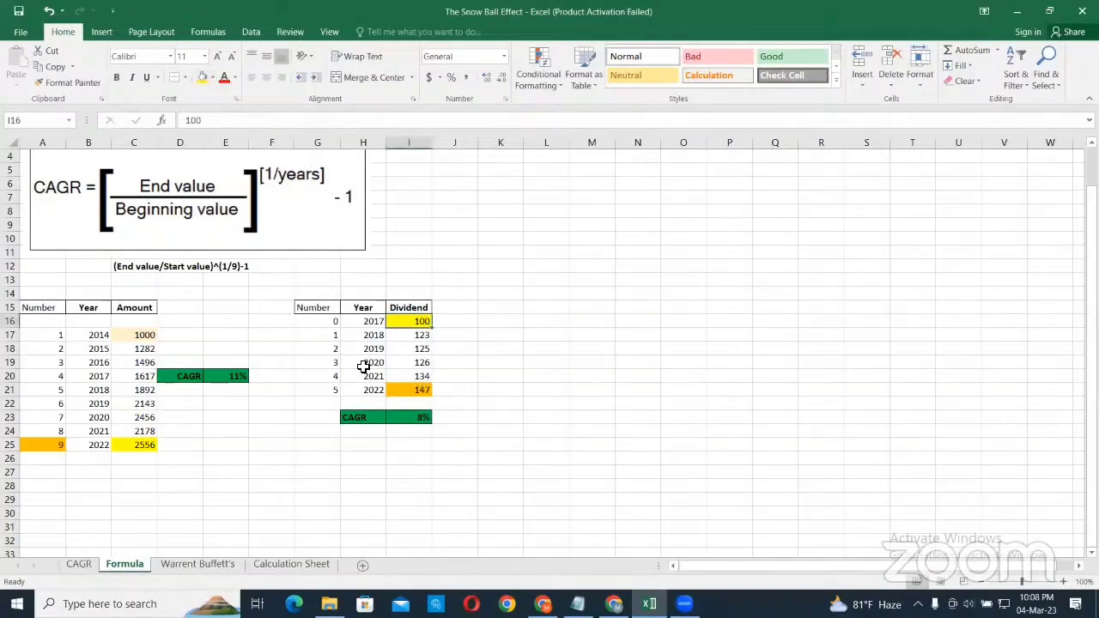
left_click(334, 388)
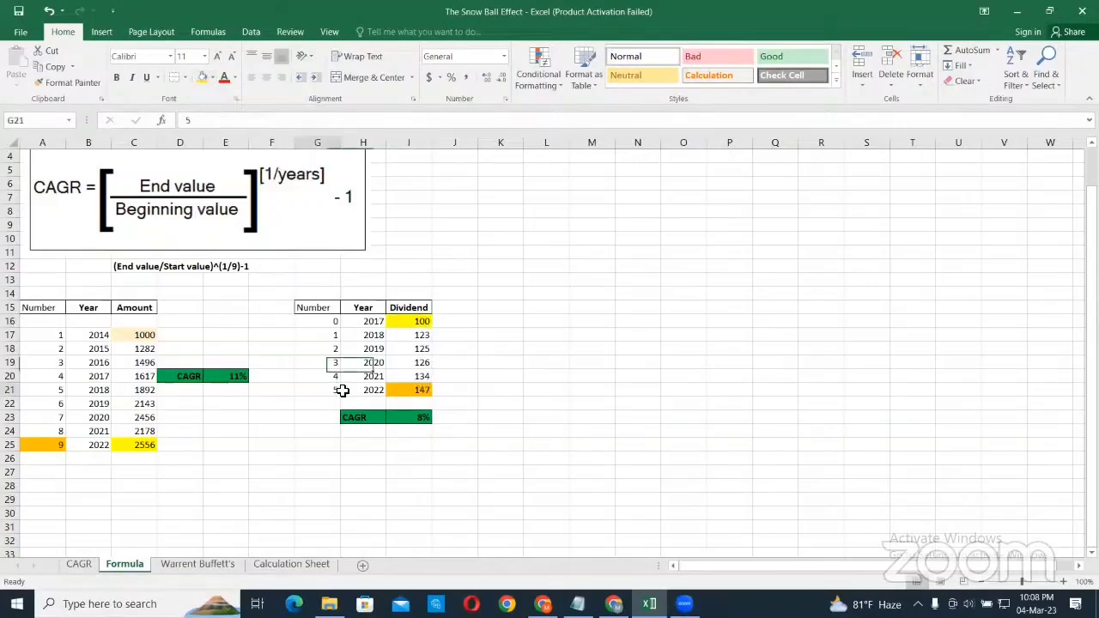
left_click(203, 77)
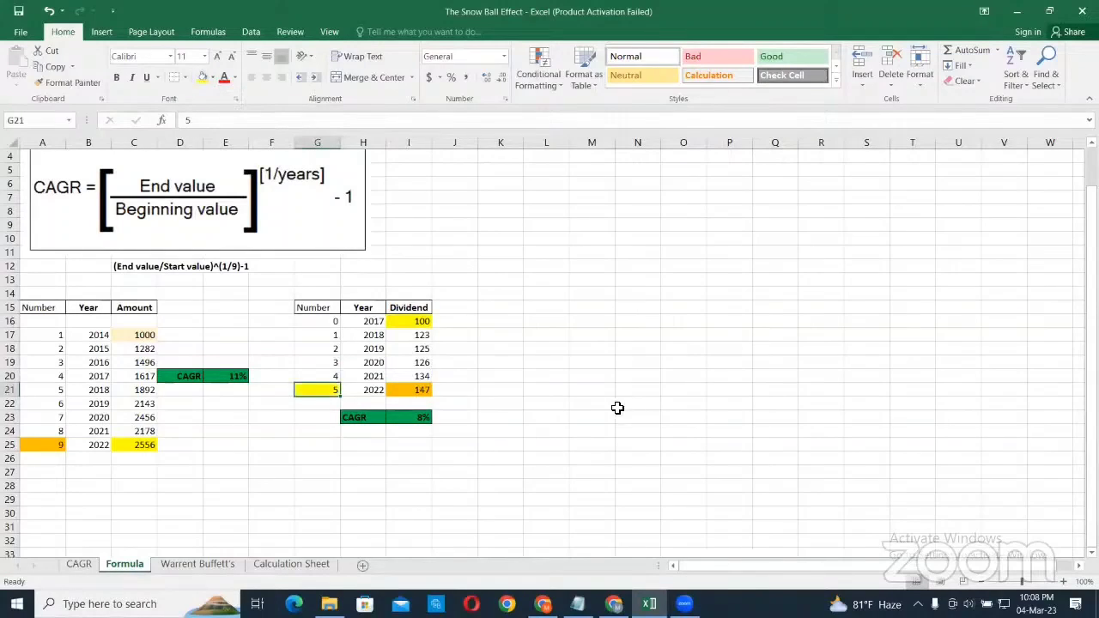
- Trace the cells referenced by the CAGR formula in I23 and review the dividend range I16:I21
left_click(413, 419)
double_click(412, 419)
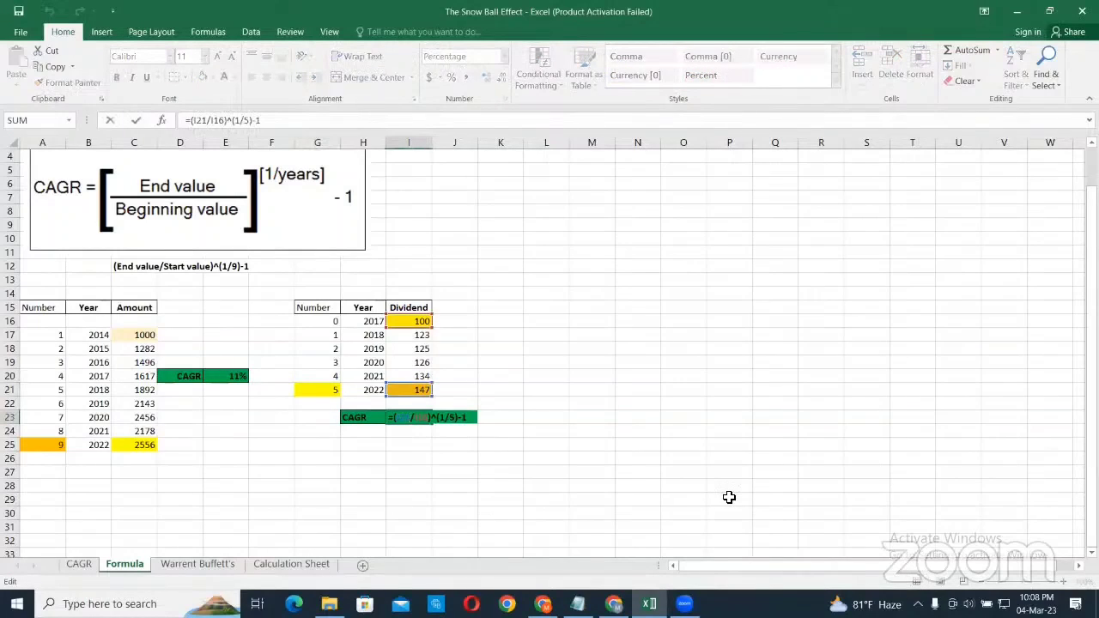
key("Return")
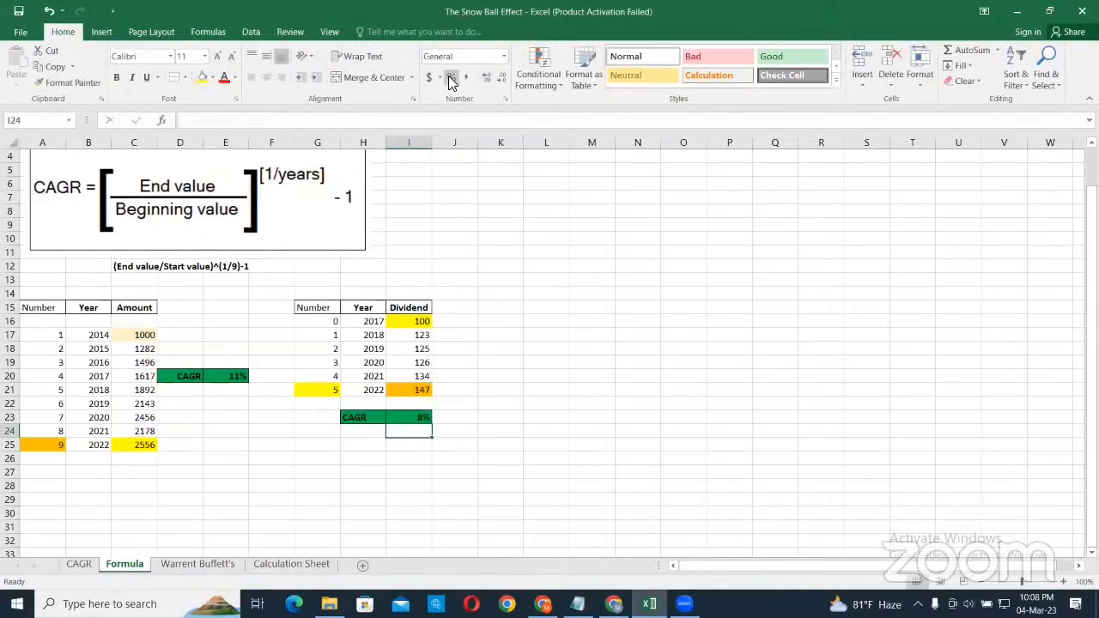
left_click(420, 418)
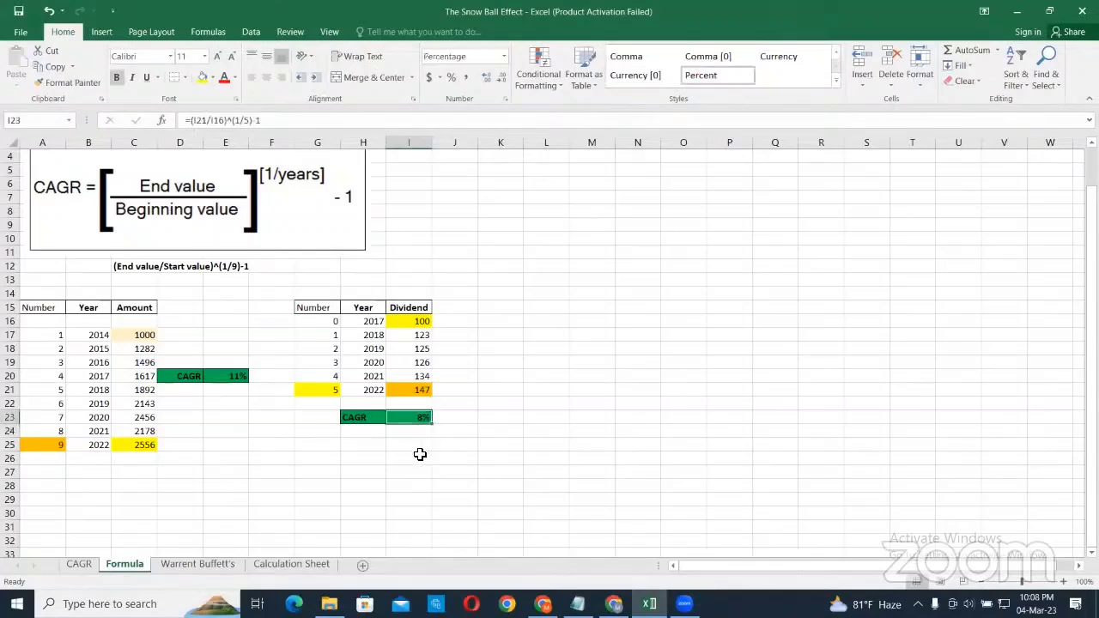
left_click(422, 320)
left_click_drag(421, 320, 419, 389)
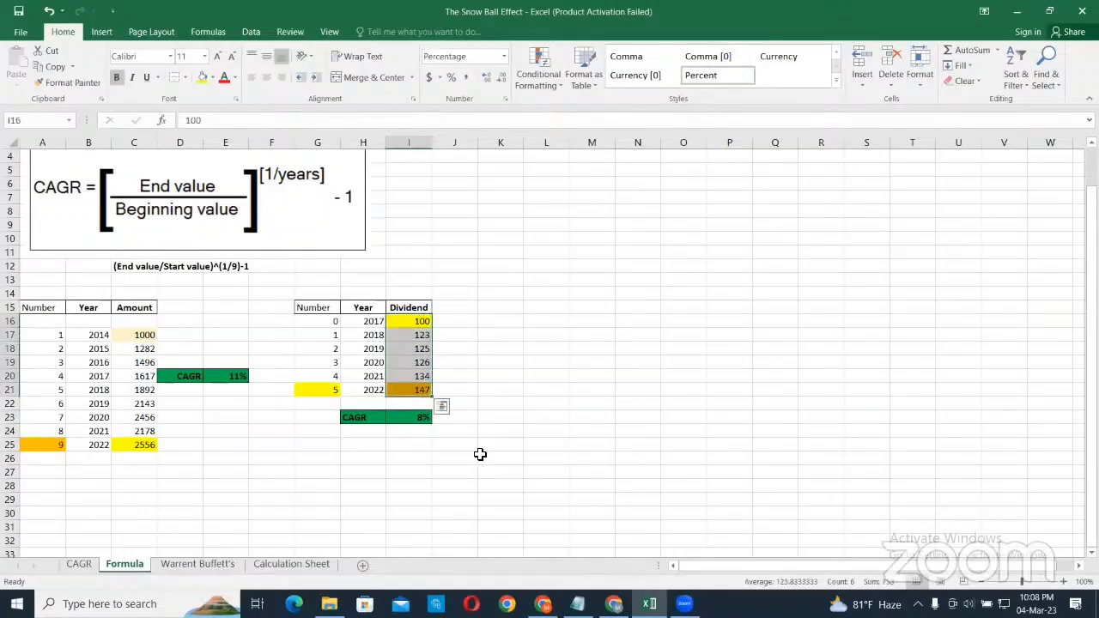
left_click(481, 453)
- Calculate the dividend increase in K21 by multiplying the 2022 dividend by the CAGR with =I21*I23
left_click(502, 390)
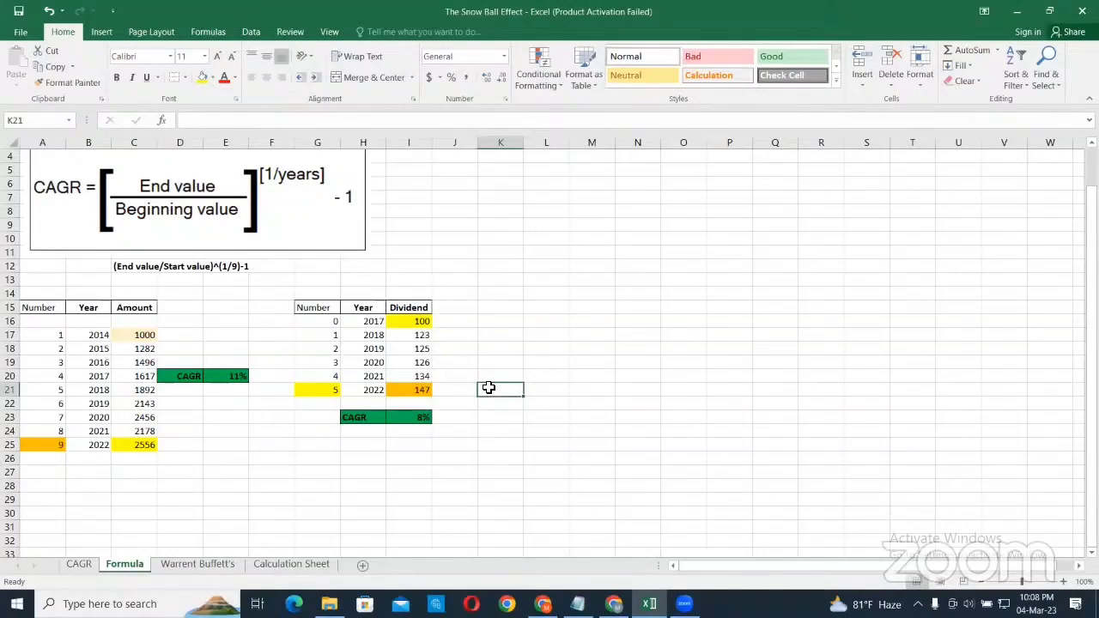
type("=")
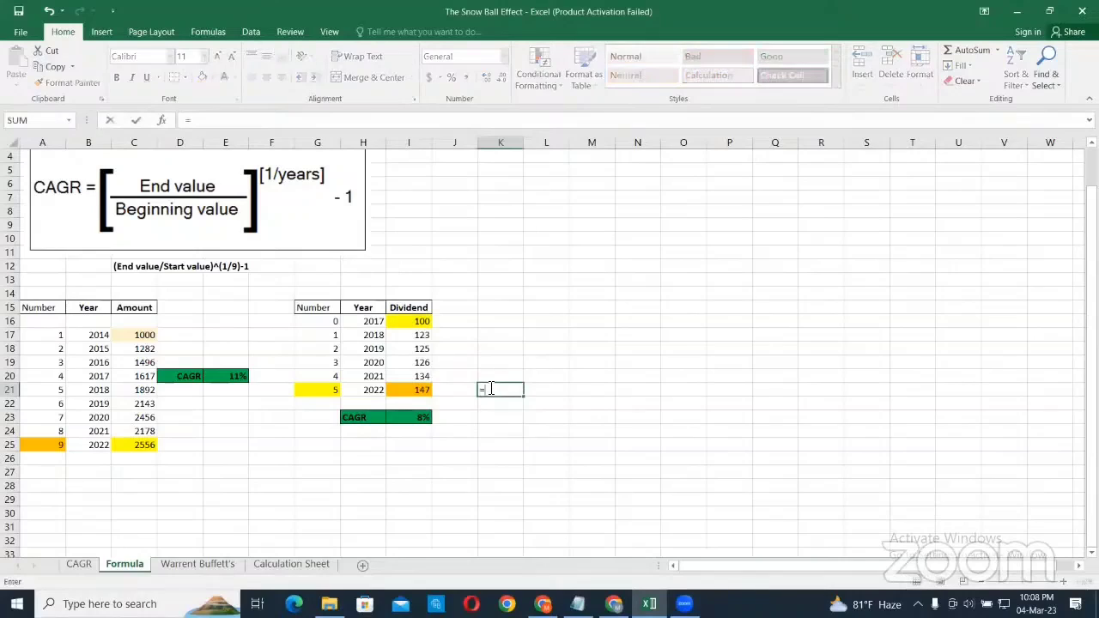
left_click(423, 389)
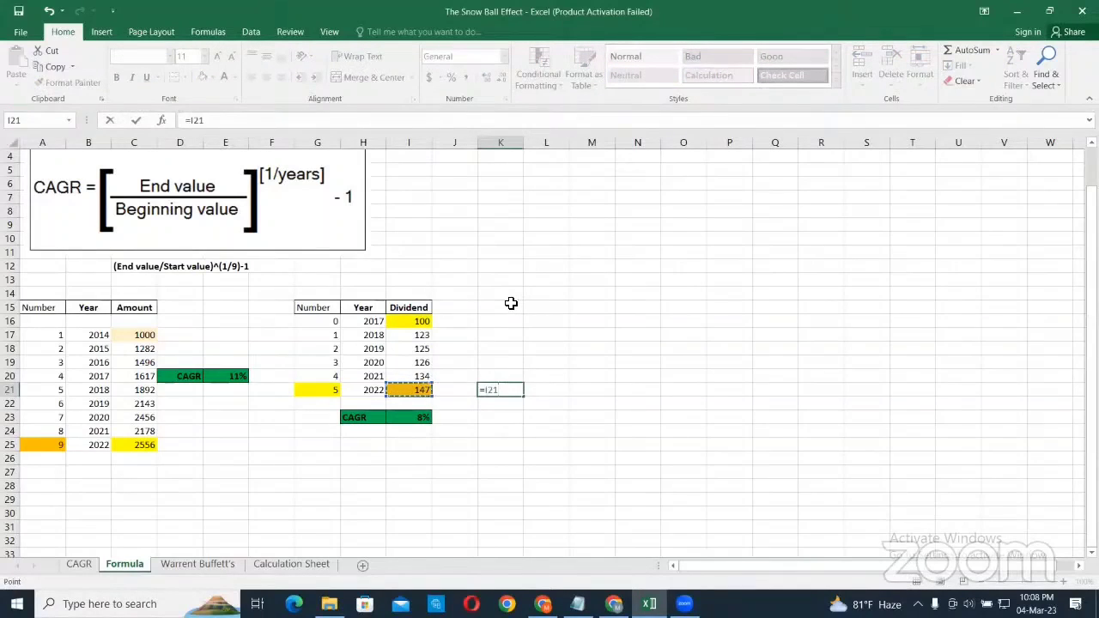
type("*")
left_click(420, 419)
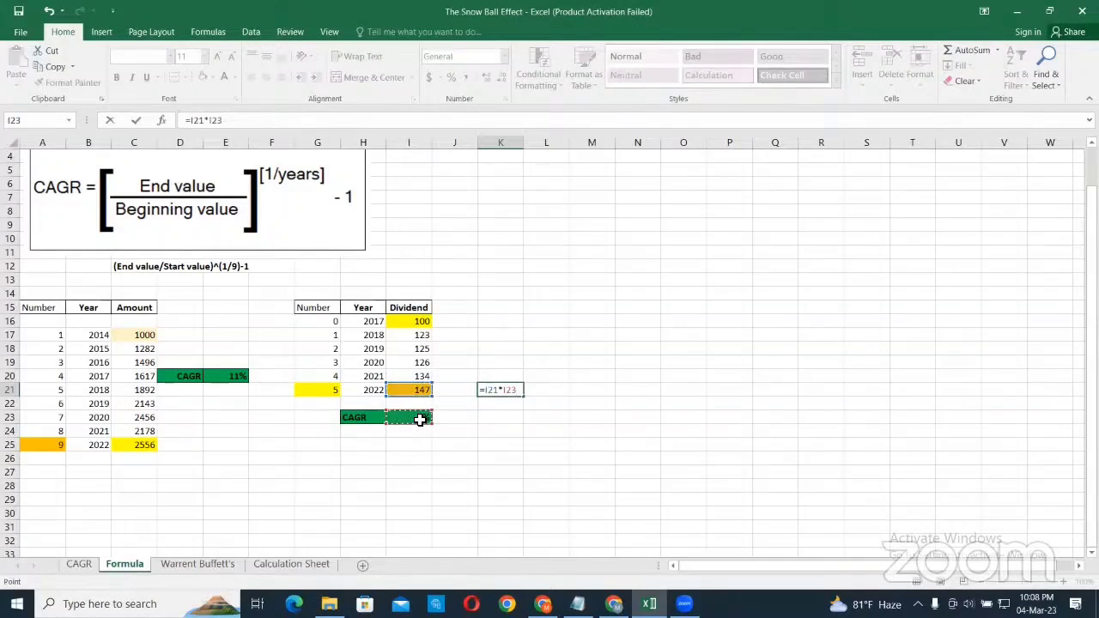
key("Return")
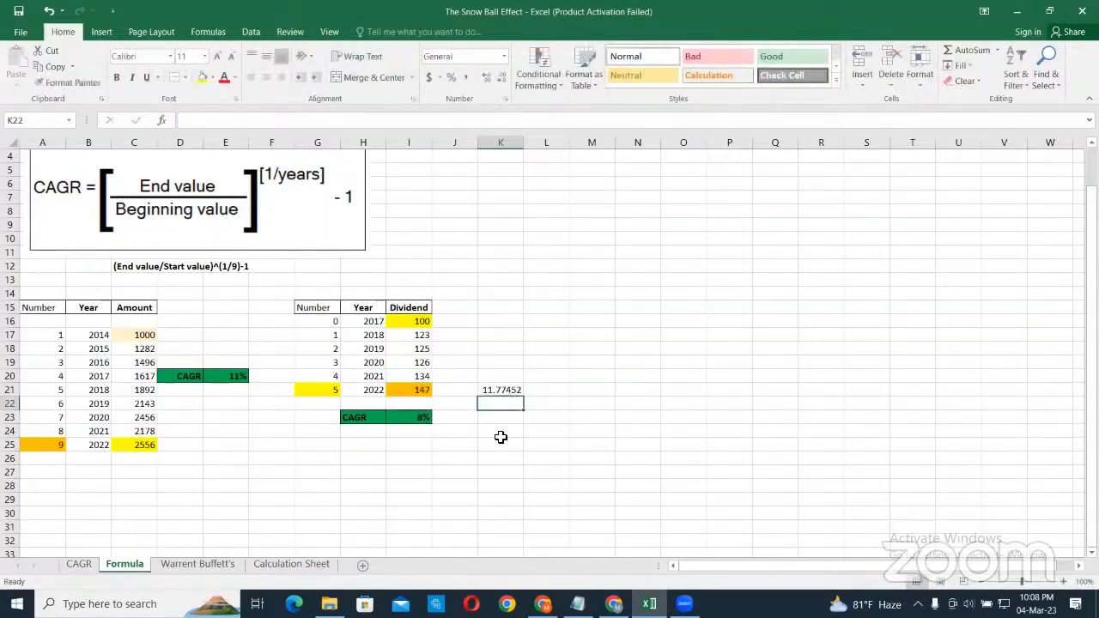
left_click(508, 392)
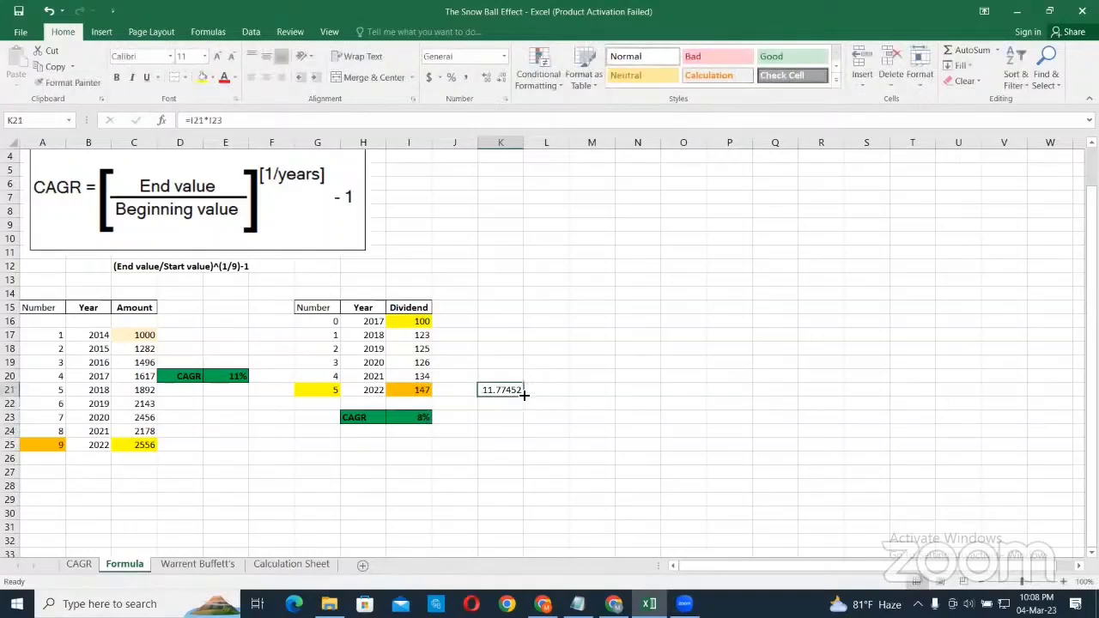
- Calculate the next dividend in I22 by adding the increase to the 2022 dividend with =I21+K21
left_click(417, 391)
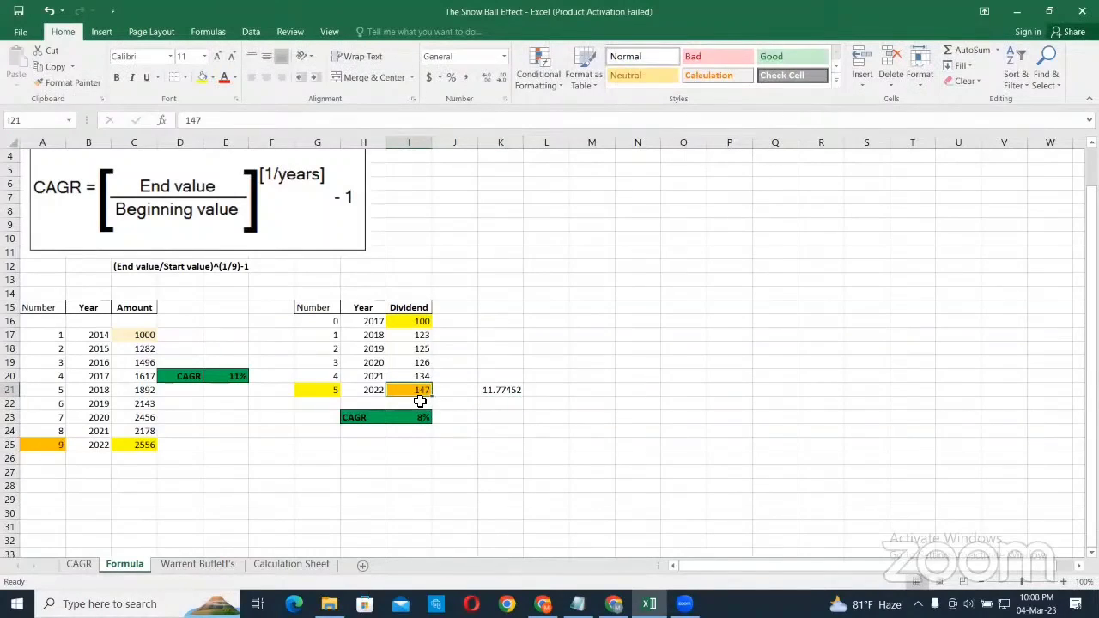
left_click(419, 401)
type("=")
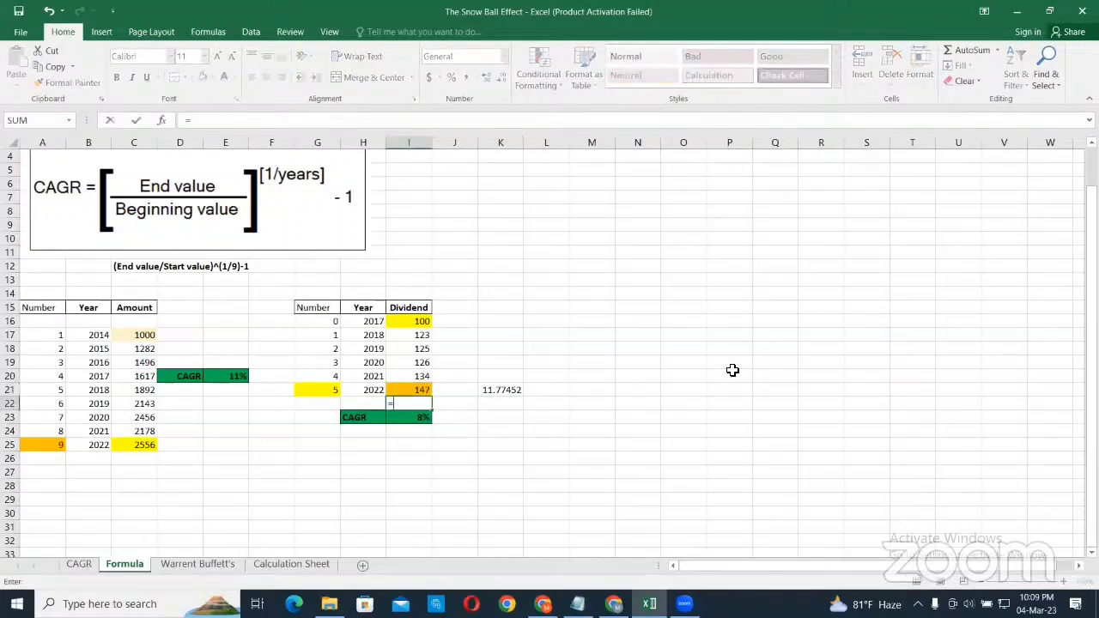
left_click(409, 390)
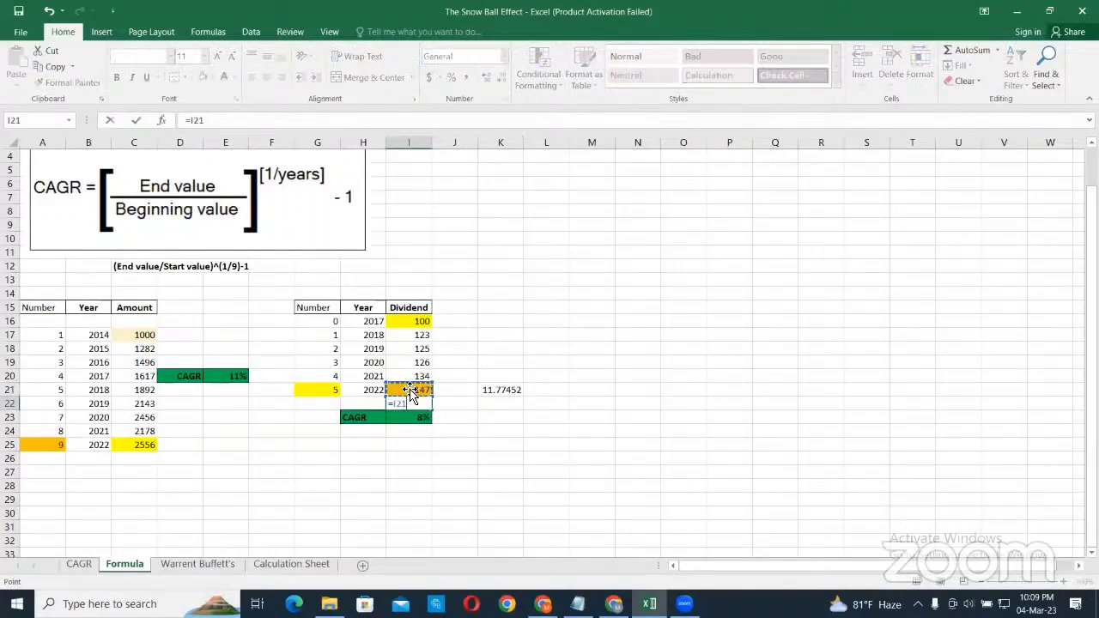
type("+")
left_click(506, 390)
key("Return")
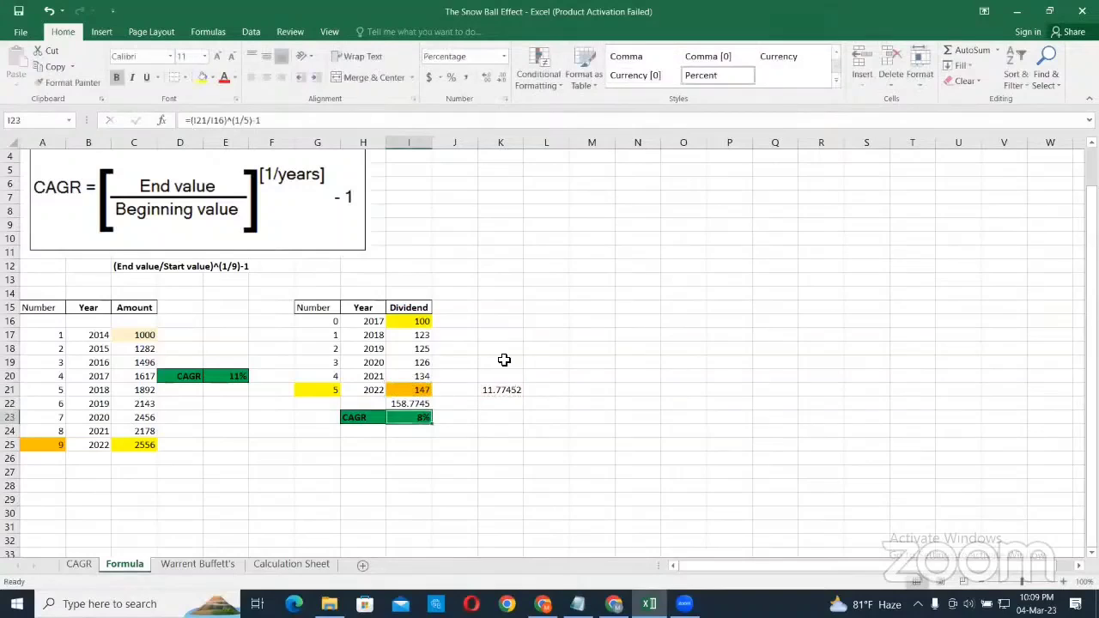
left_click(418, 442)
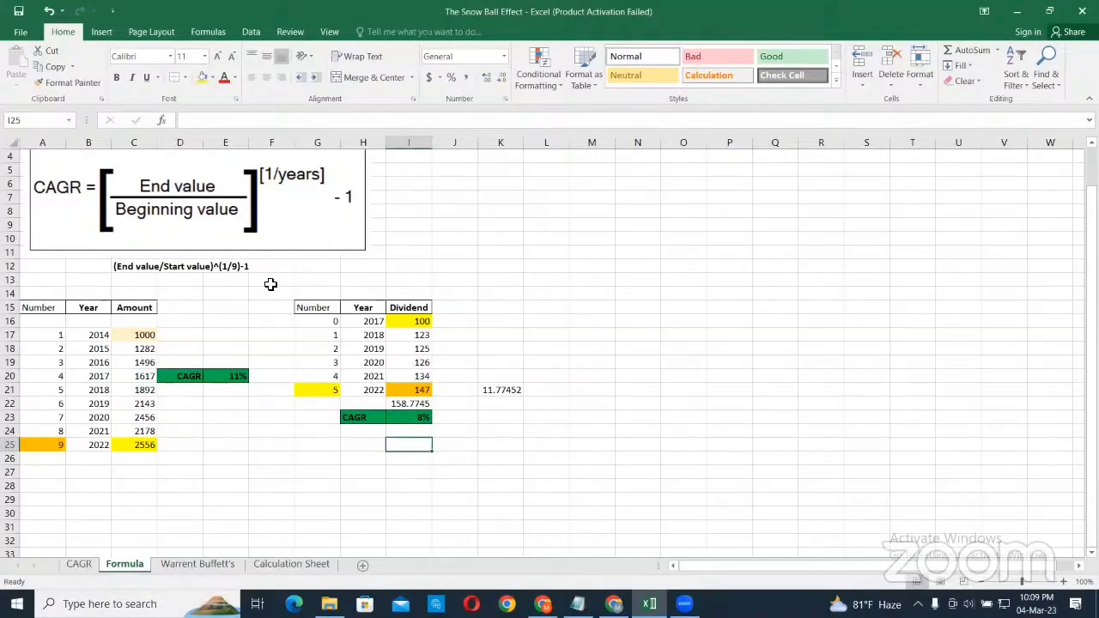
- Label the projected dividend row with number 6 in G22 and year 2023 in H22, and enter a question mark in J22
left_click(378, 401)
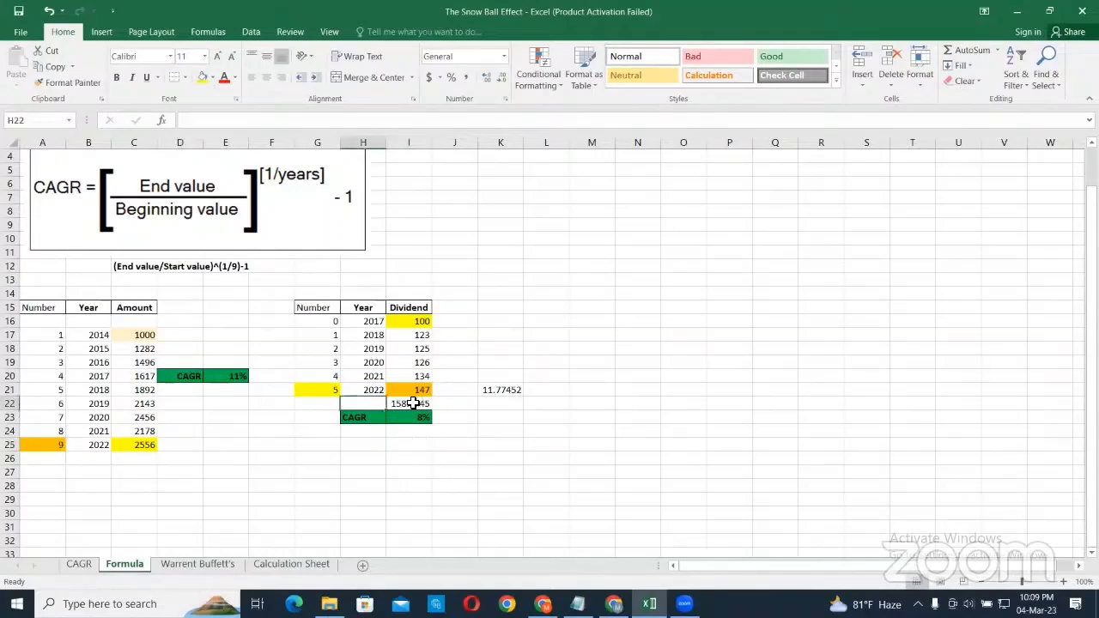
left_click(330, 405)
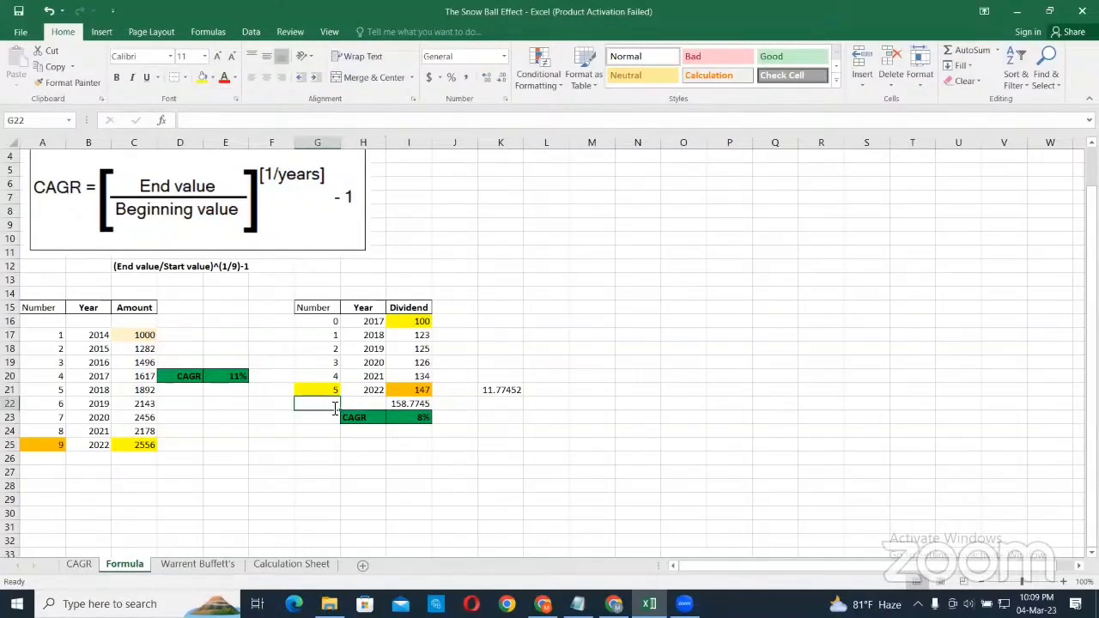
type("6")
key("Tab")
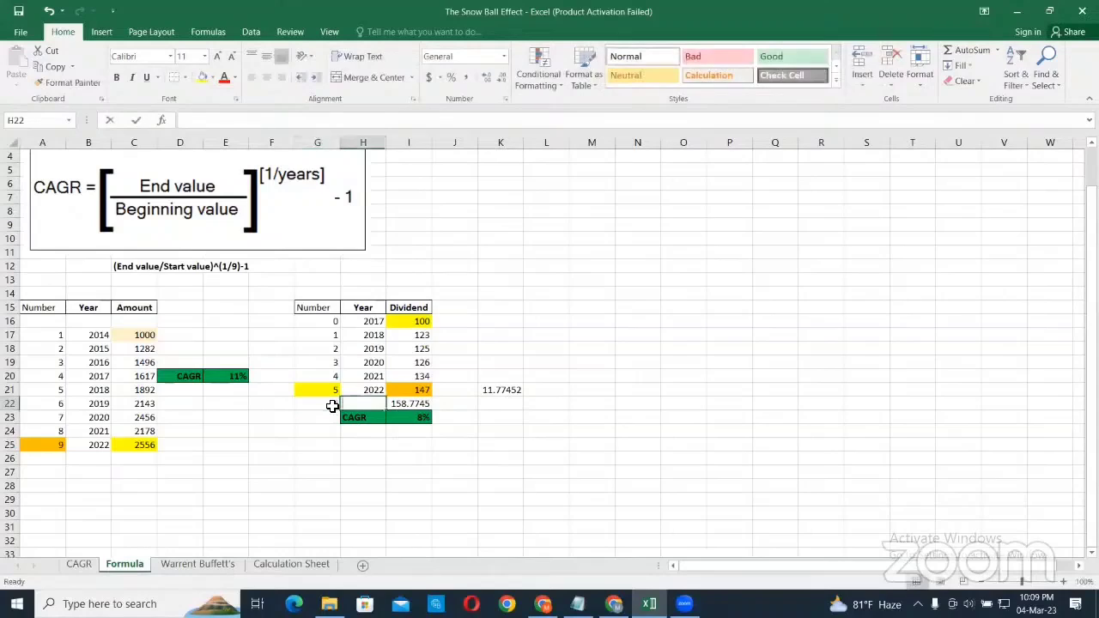
type("2023")
key("Tab")
key("Tab")
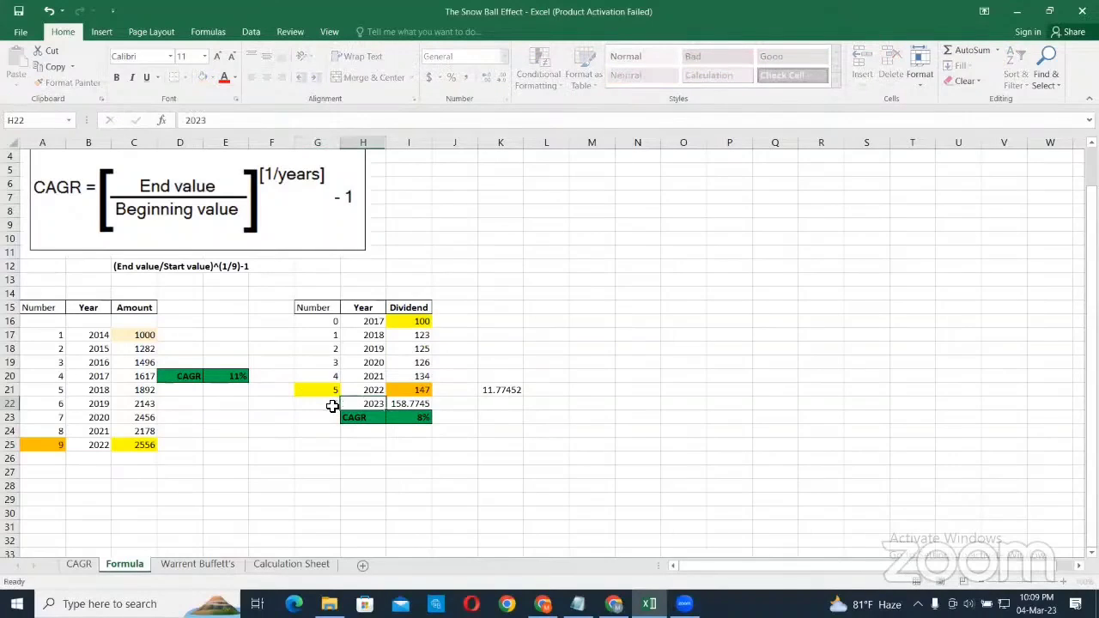
type("?")
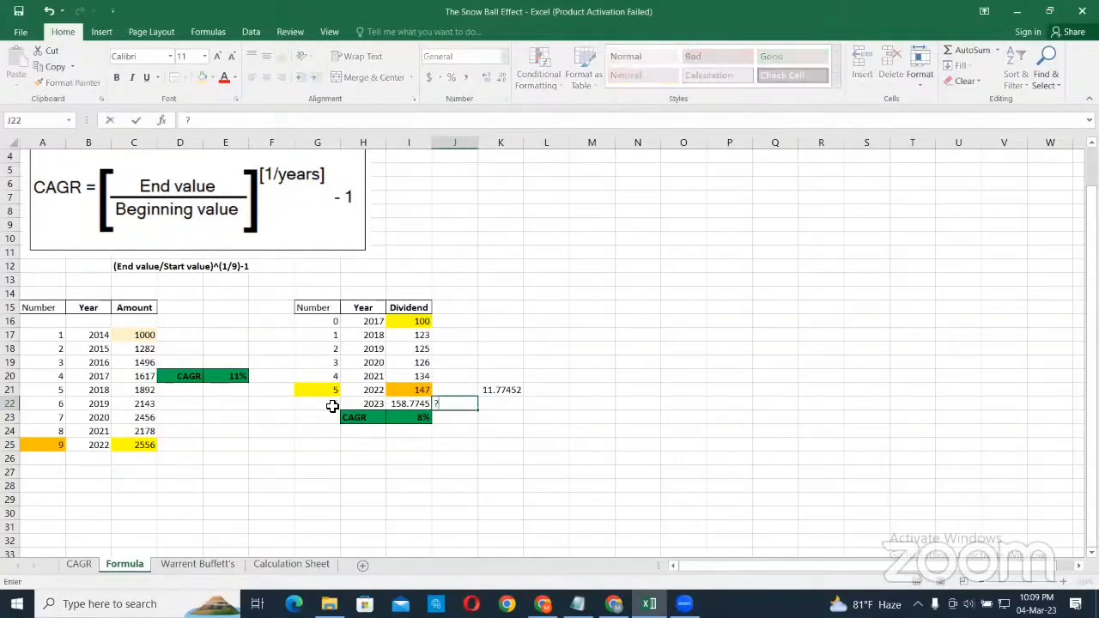
key("Return")
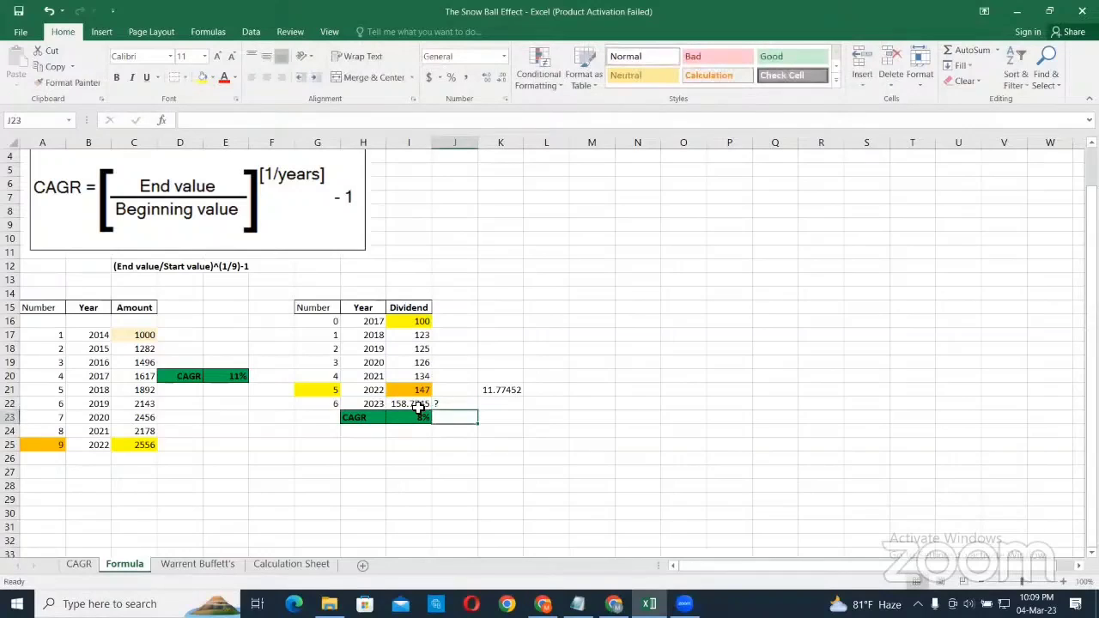
left_click(419, 405)
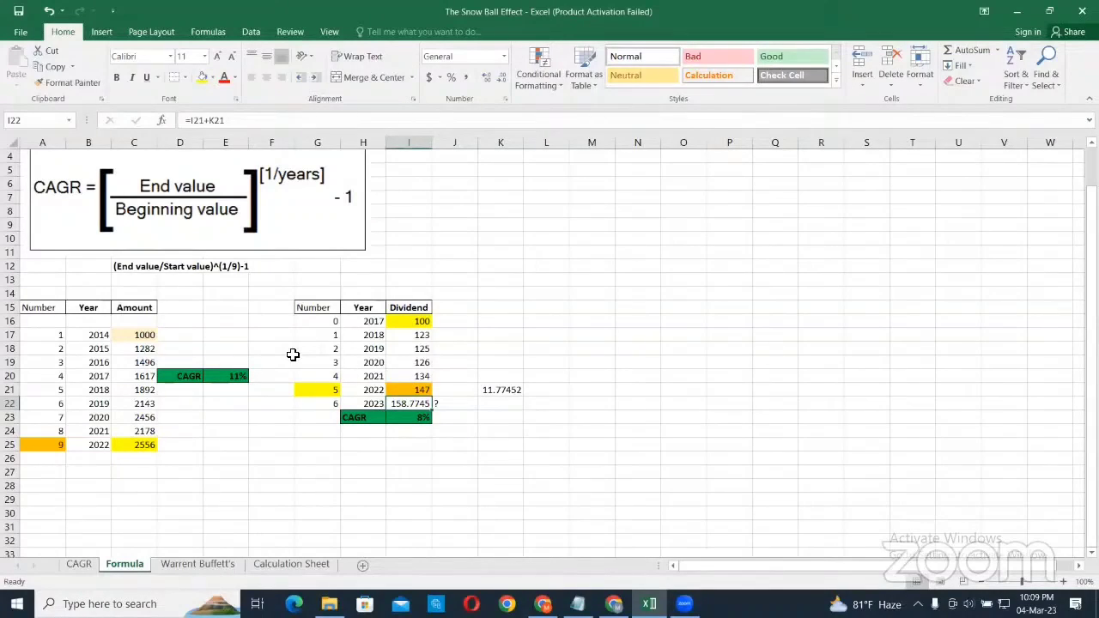
scroll(276, 352, "up", 1)
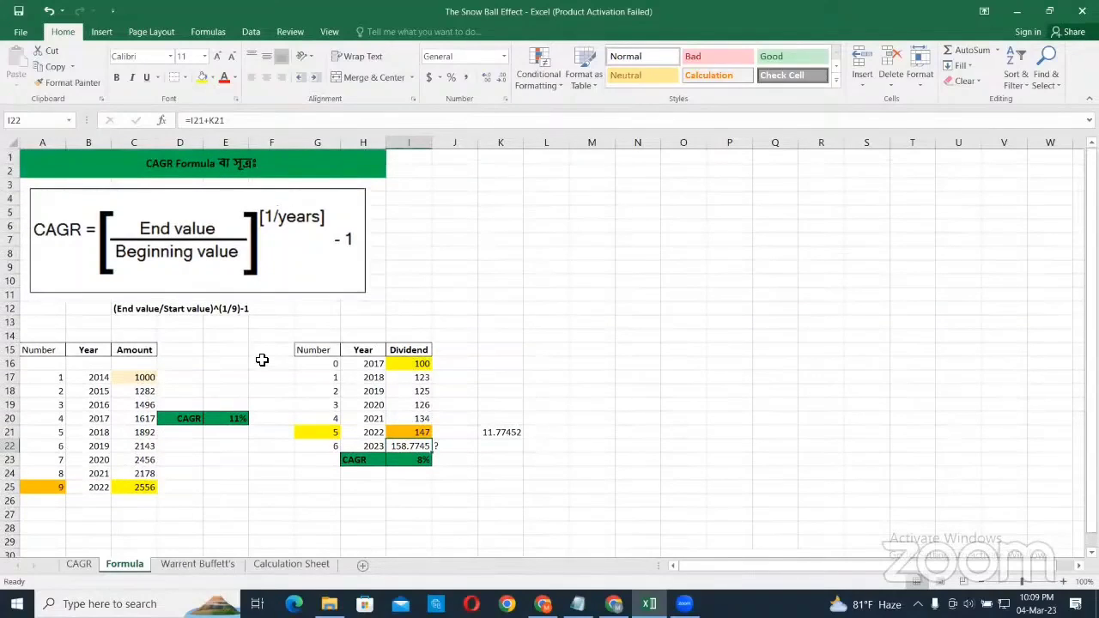
left_click(550, 335)
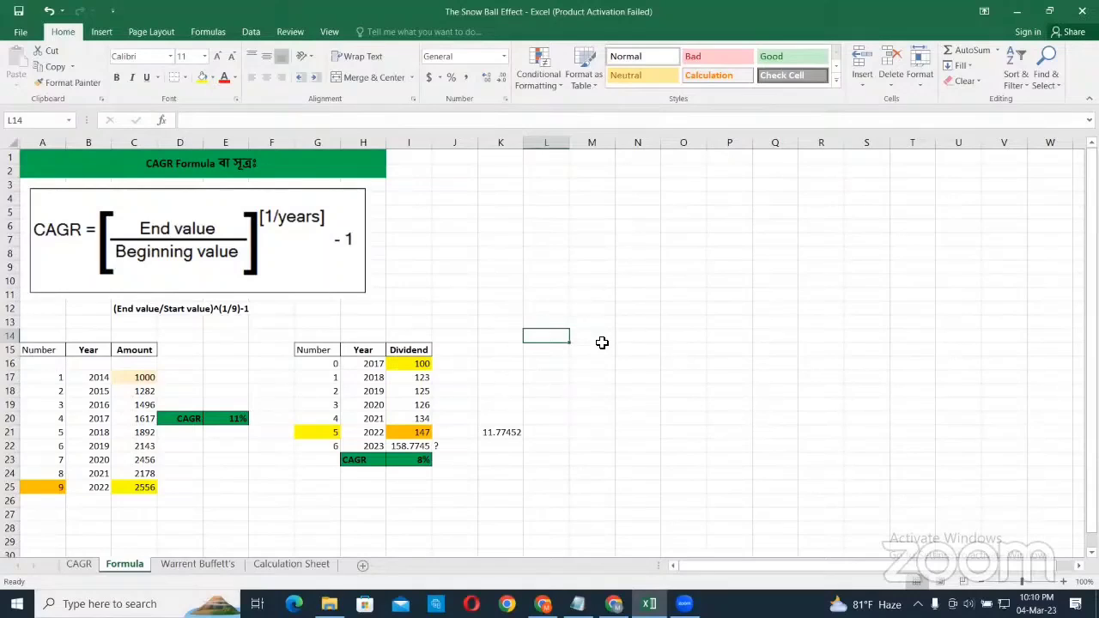
left_click(599, 337)
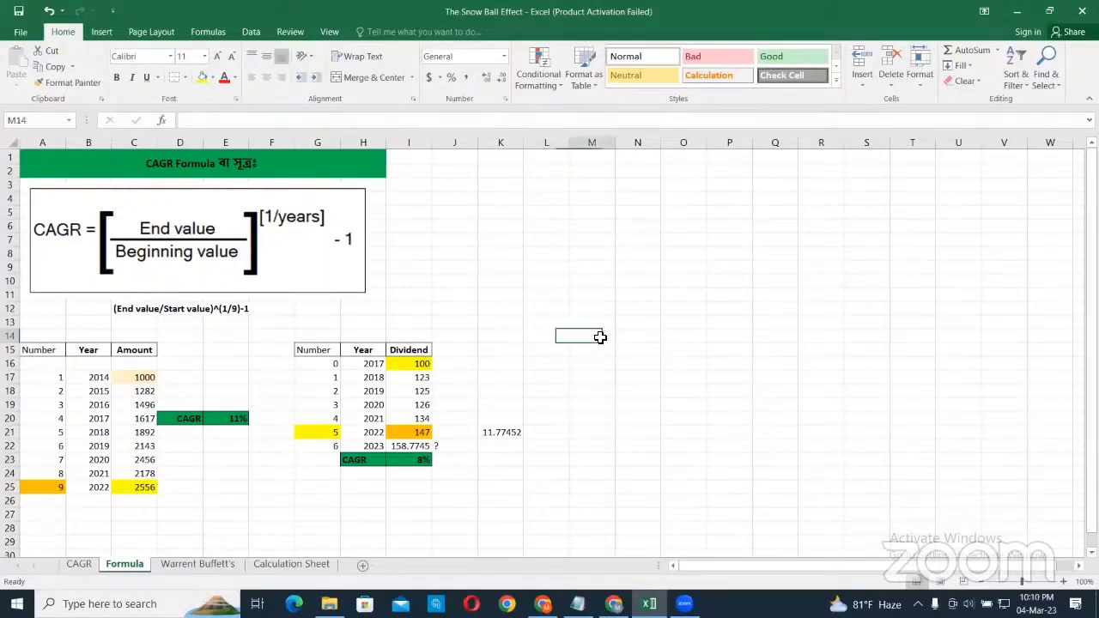
left_click(642, 339)
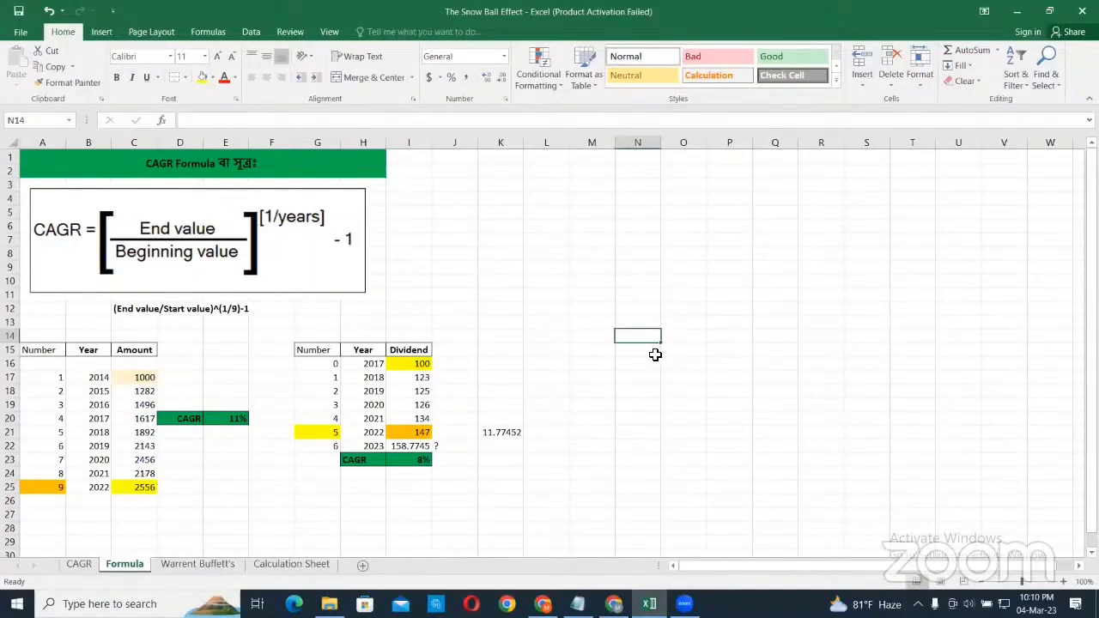
left_click(653, 354)
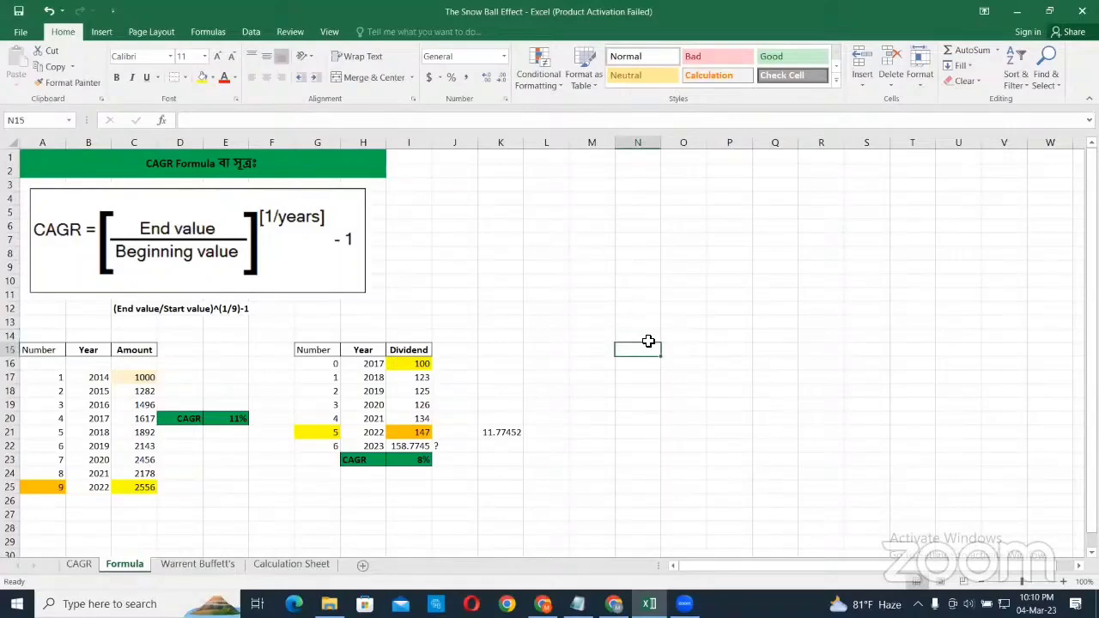
left_click(655, 336)
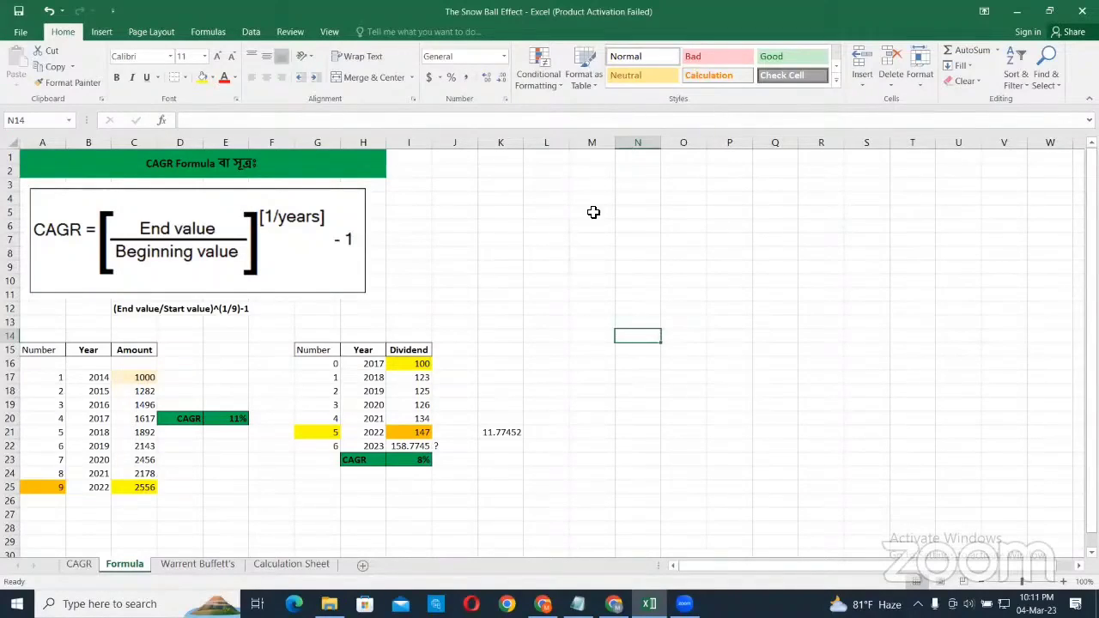
left_click(559, 377)
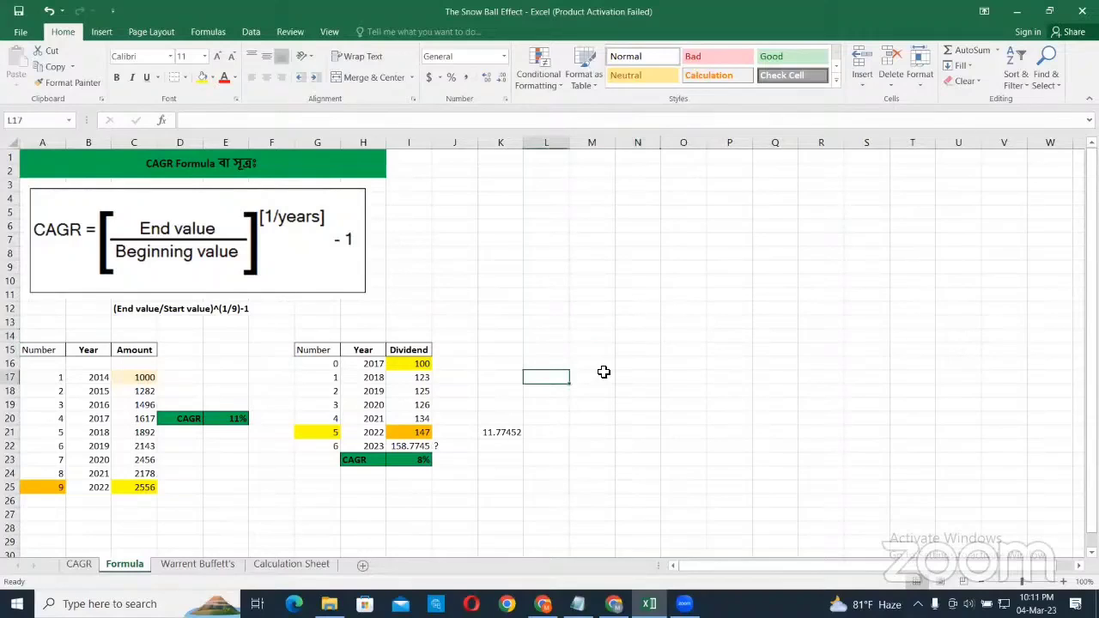
left_click(590, 355)
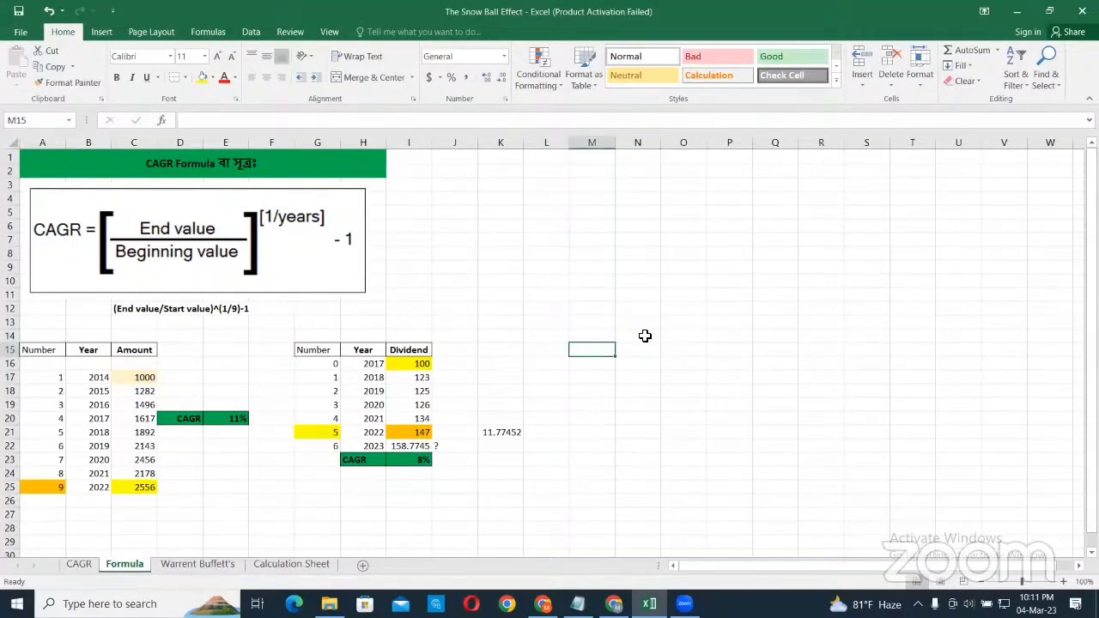
left_click(606, 321)
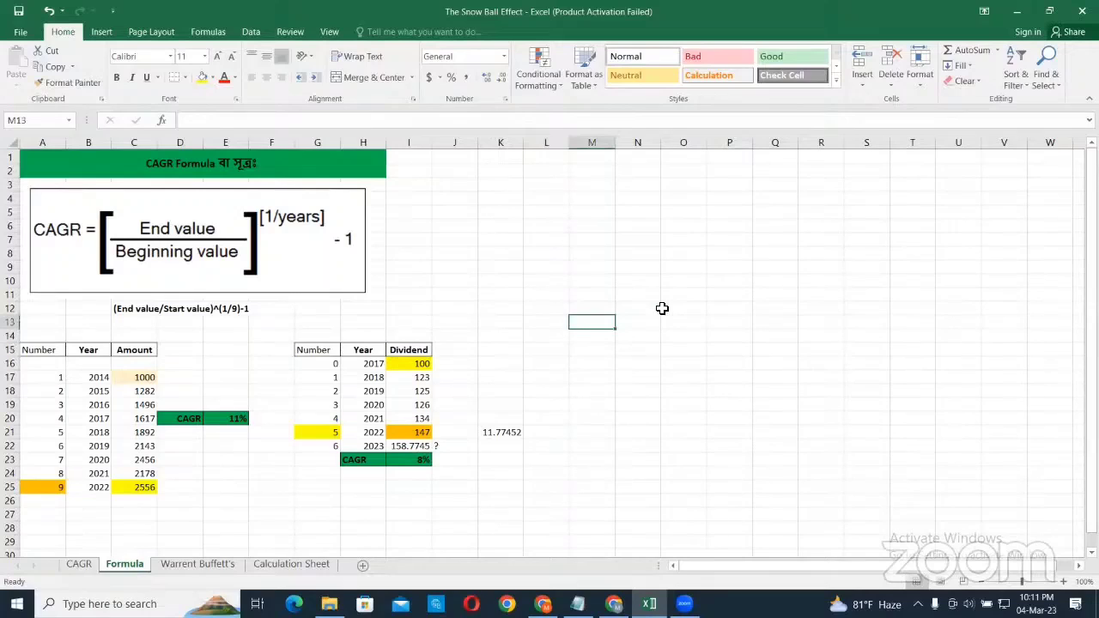
left_click(602, 310)
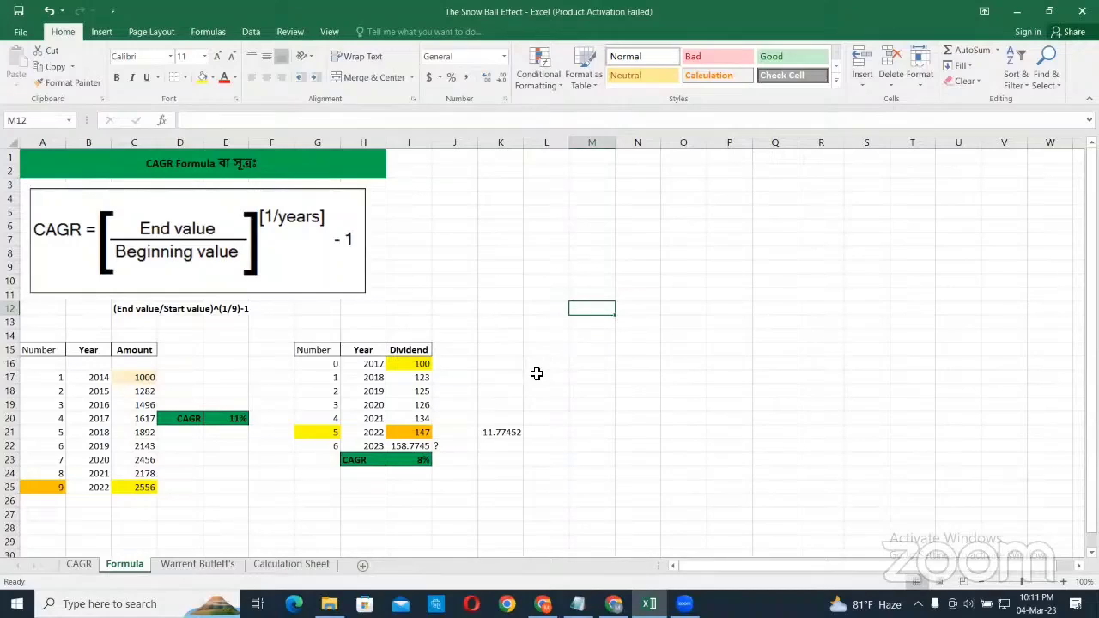
- Review the Snow Ball Effect growth table and the wealth-by-age chart on the Warrent Buffett's sheet
left_click(210, 565)
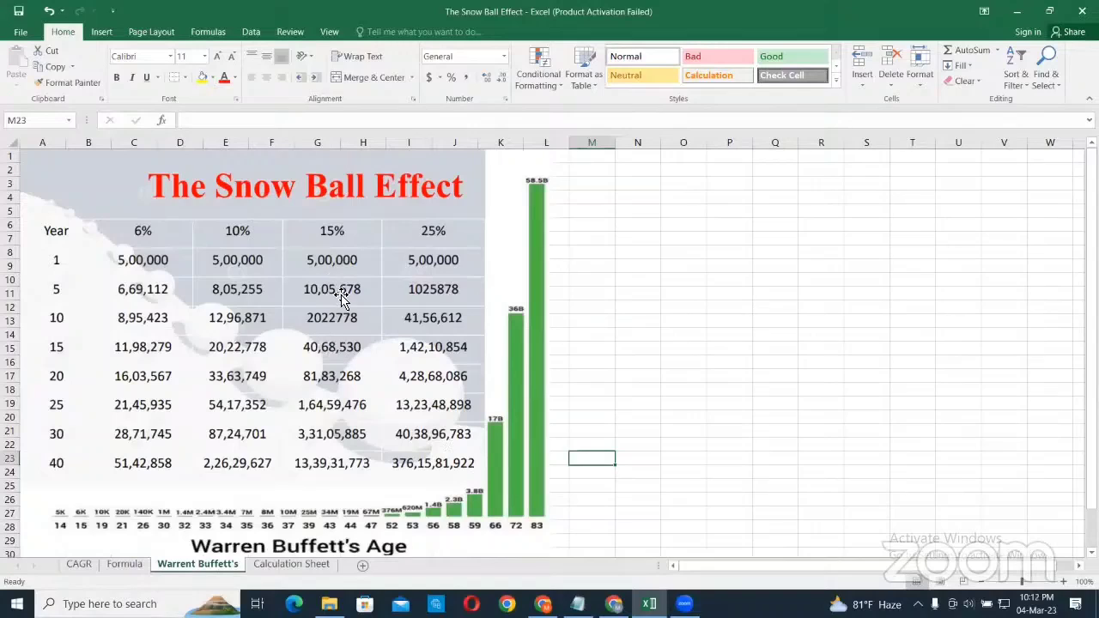
scroll(343, 296, "down", 1)
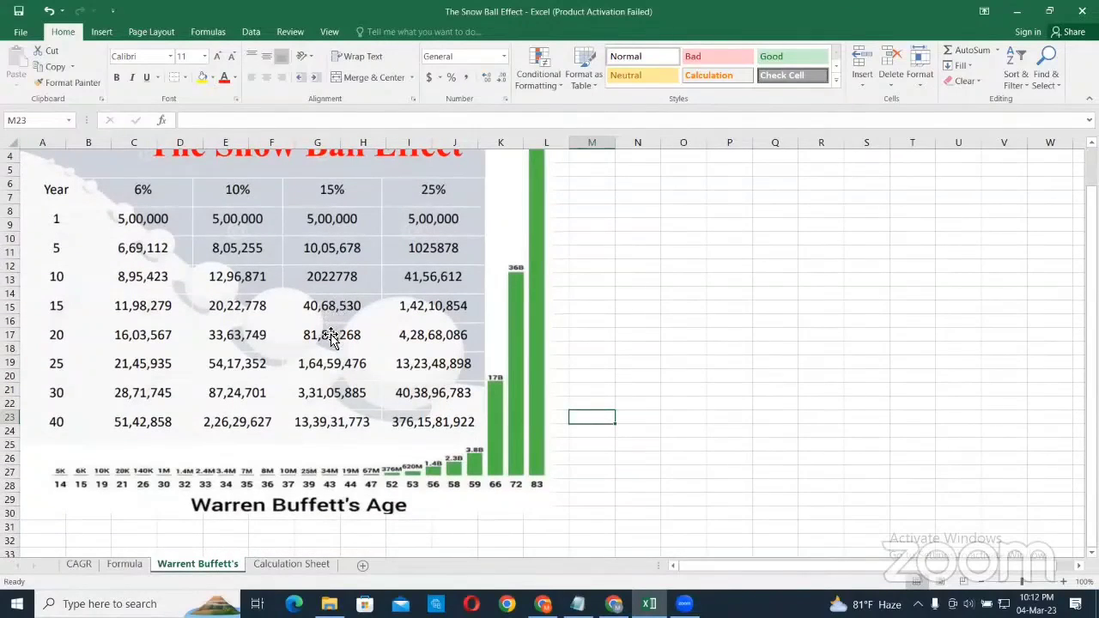
scroll(331, 338, "up", 1)
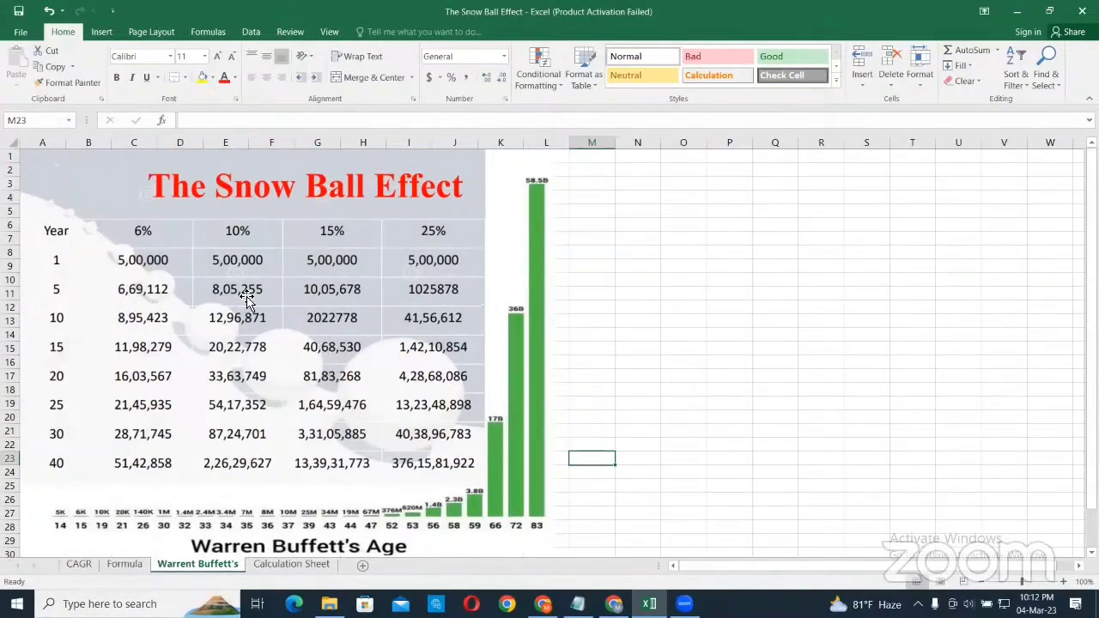
left_click(153, 241)
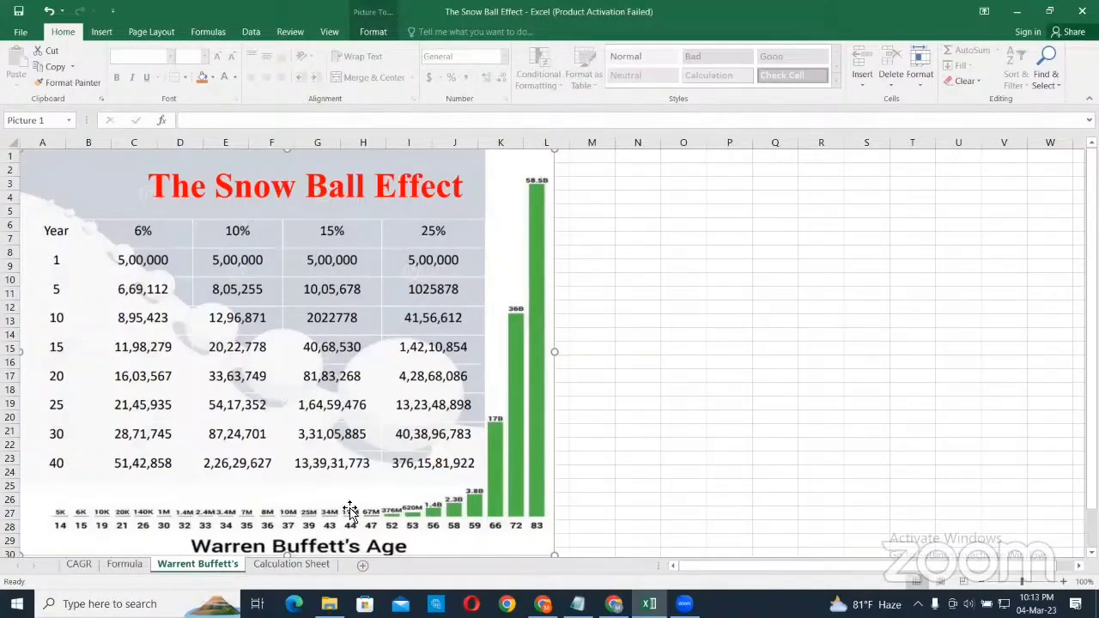
- Examine both growth tables on the Calculation Sheet, including the starting amount in E5 and the growth rate in E4
left_click(292, 564)
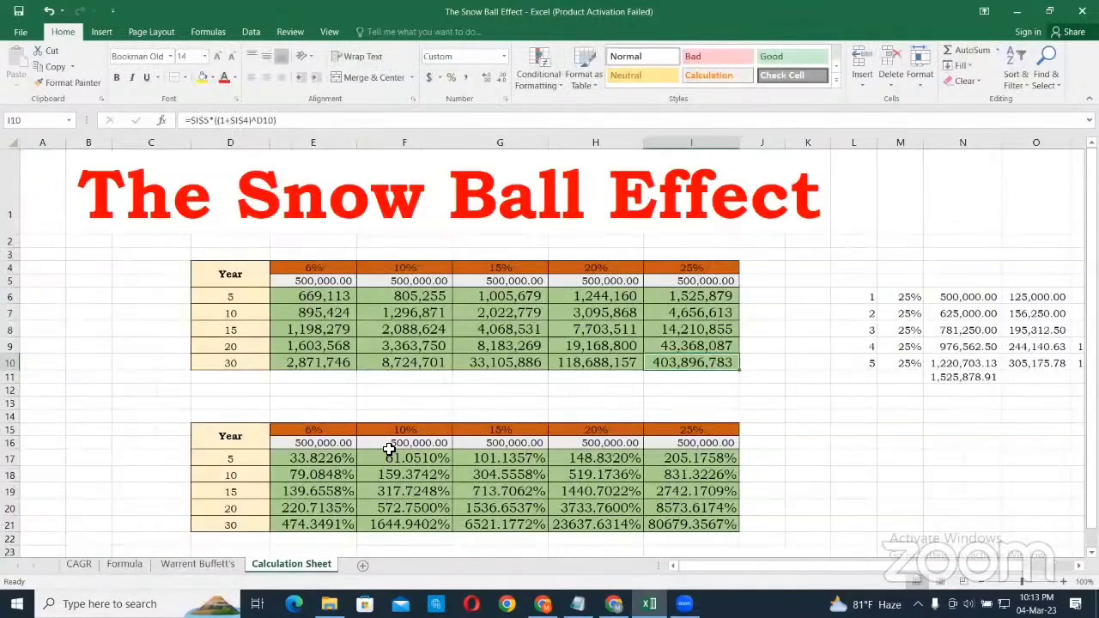
scroll(361, 377, "down", 1)
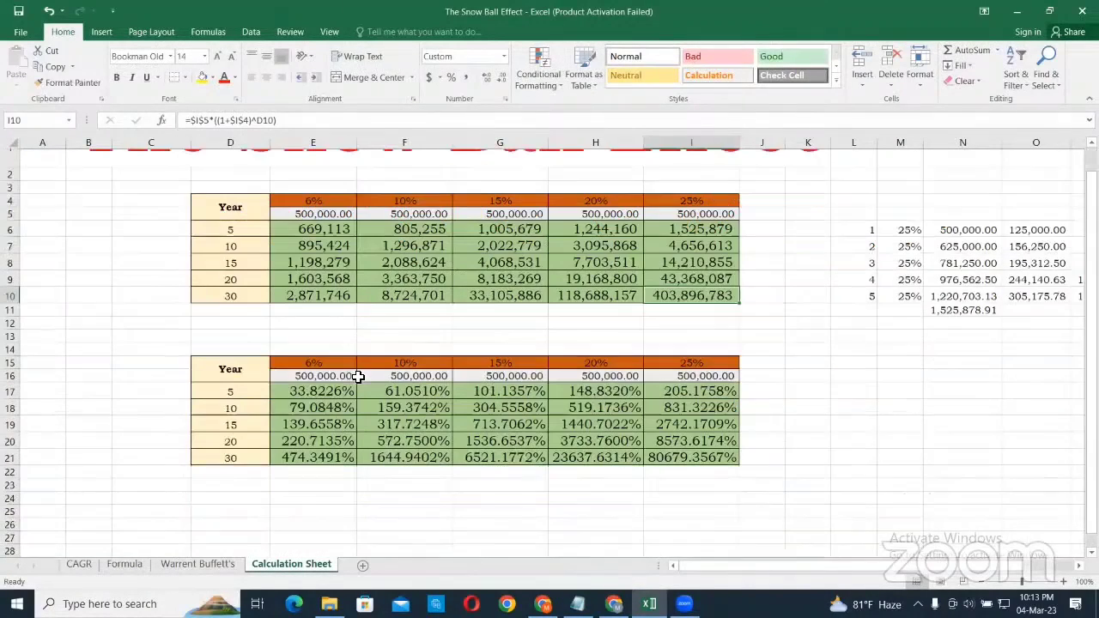
scroll(358, 377, "up", 1)
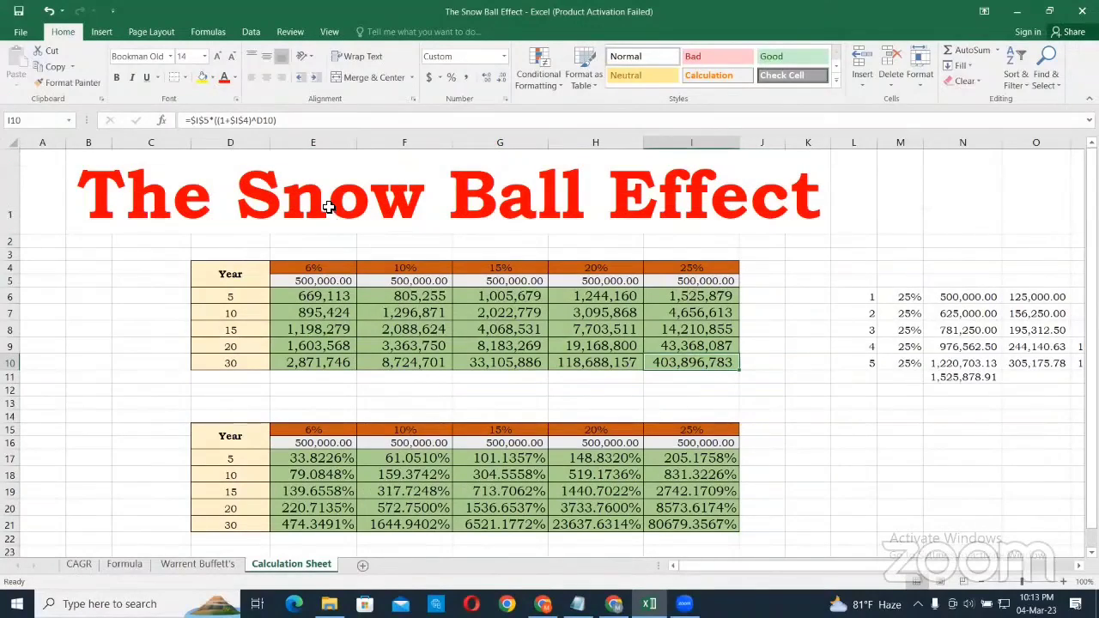
left_click(329, 207)
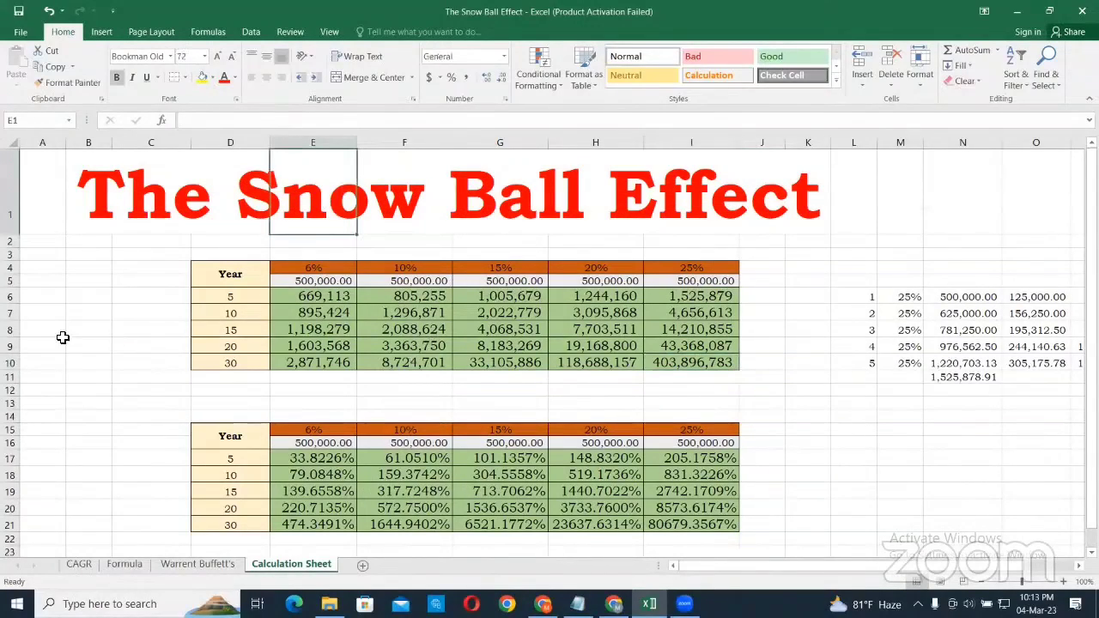
left_click(62, 342)
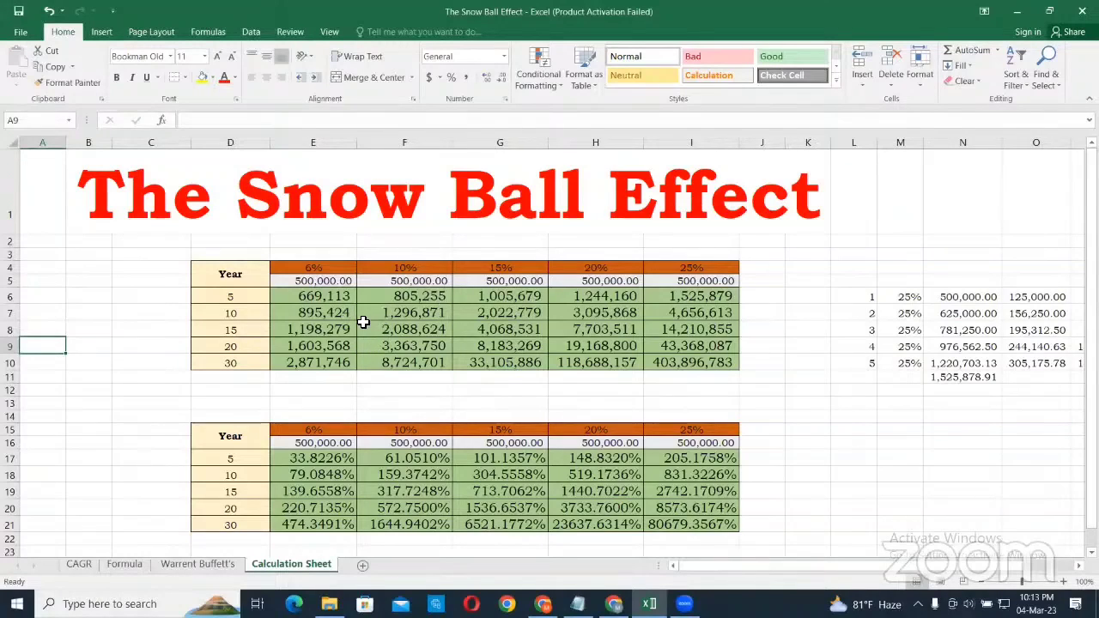
left_click(309, 280)
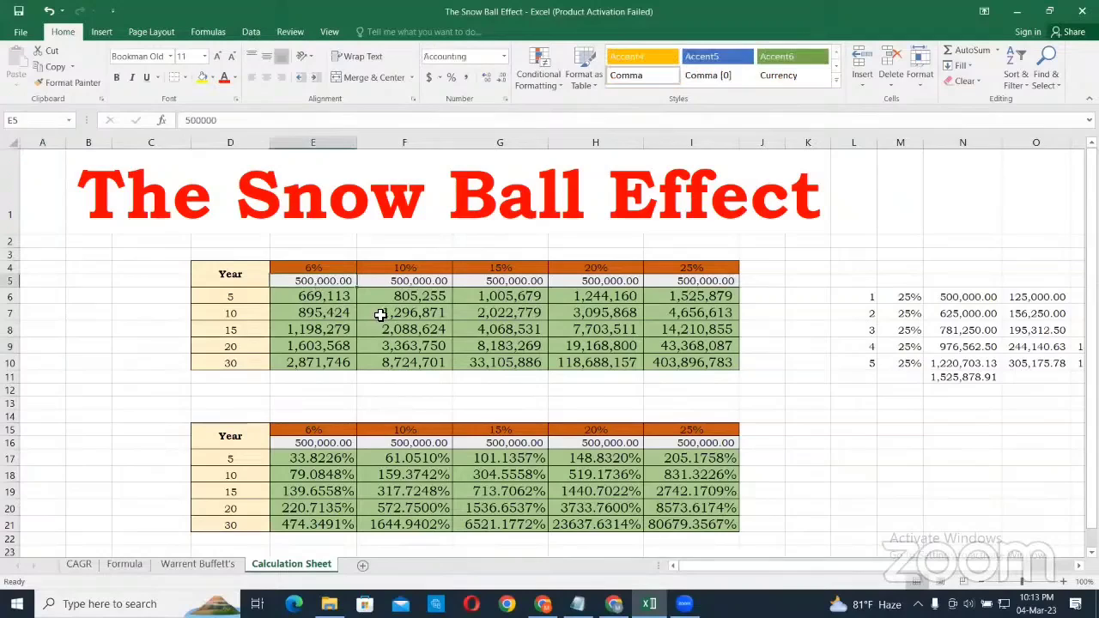
left_click(316, 268)
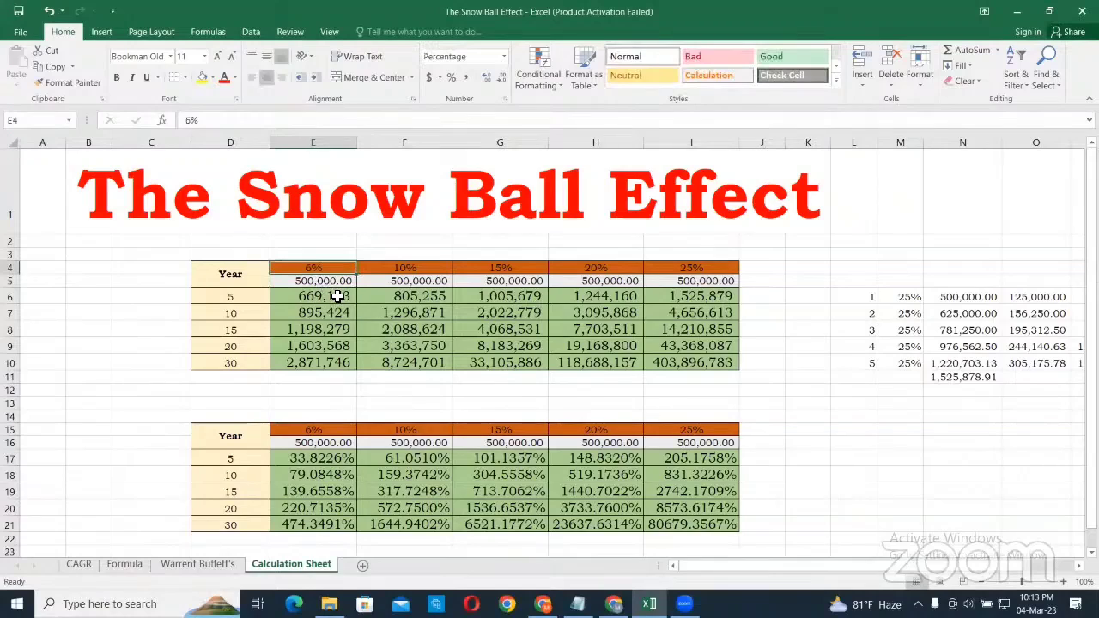
scroll(338, 295, "up", 1, "ctrl")
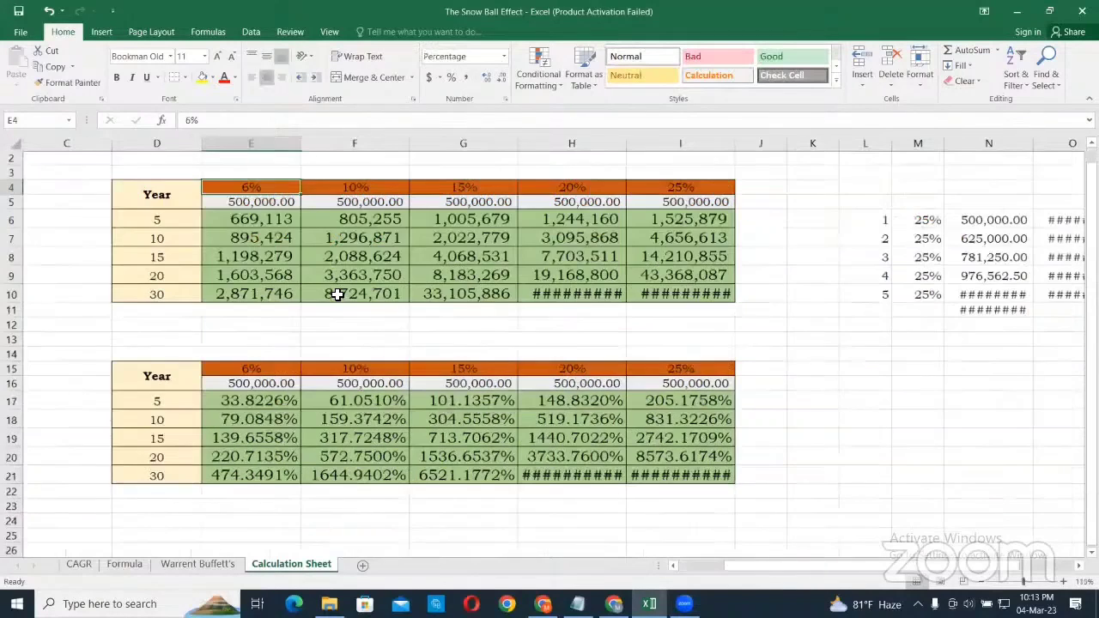
scroll(336, 292, "up", 1)
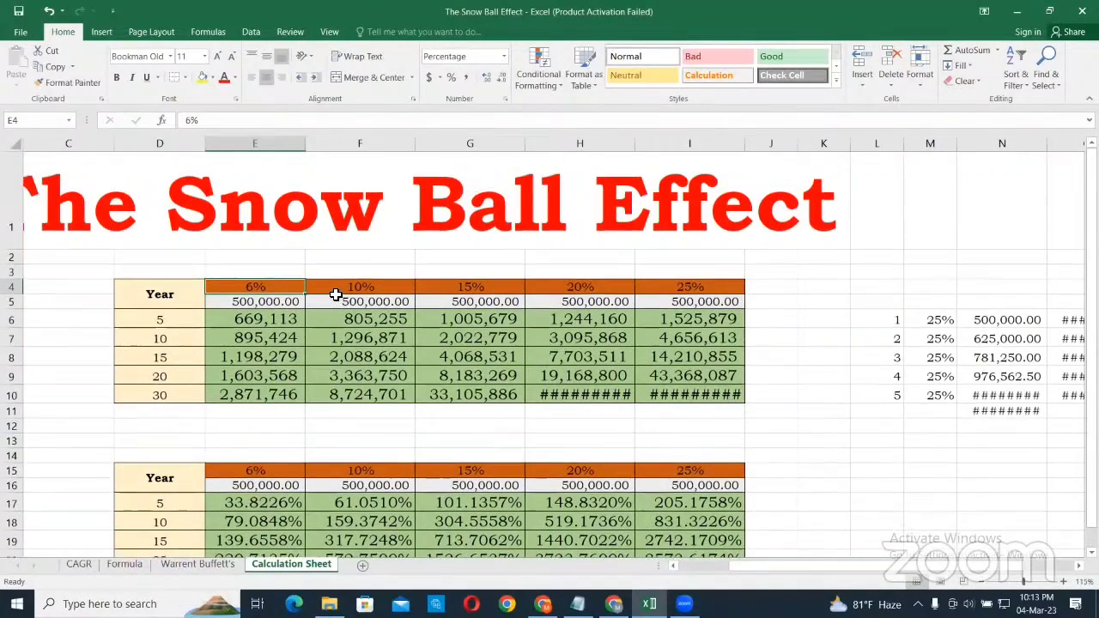
- Widen columns H, I and N on the Calculation Sheet so their large amounts fit
double_click(634, 144)
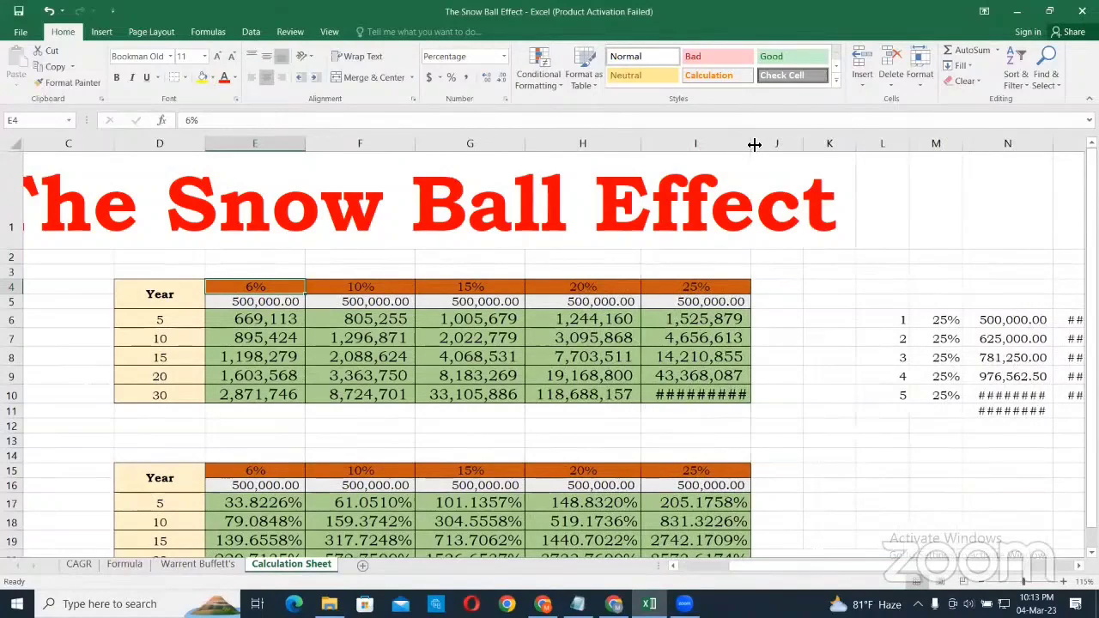
double_click(751, 144)
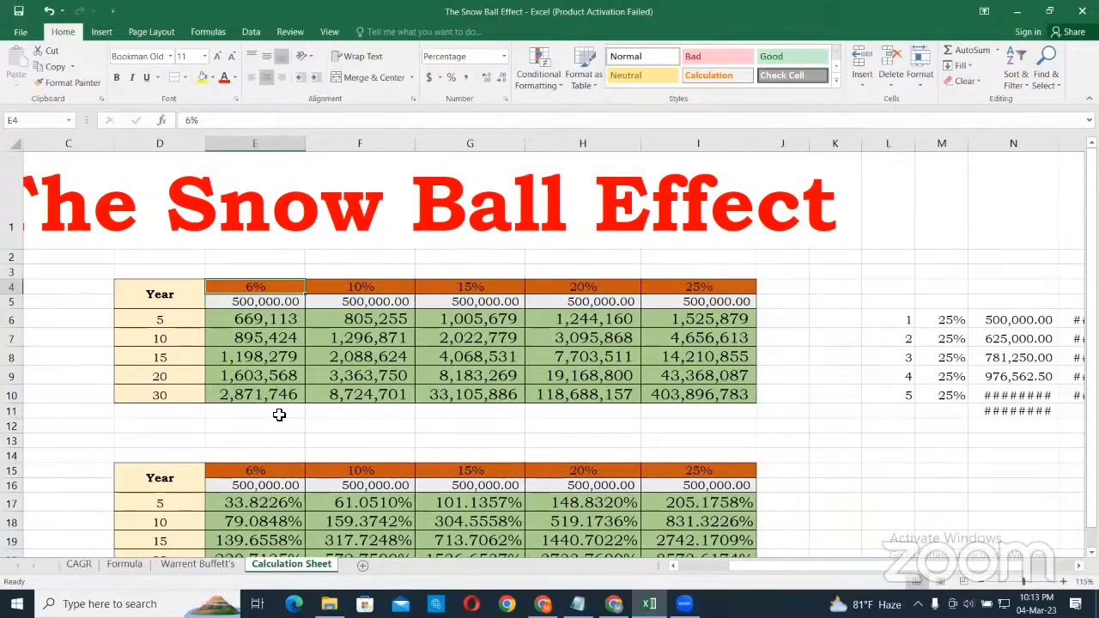
left_click(266, 305)
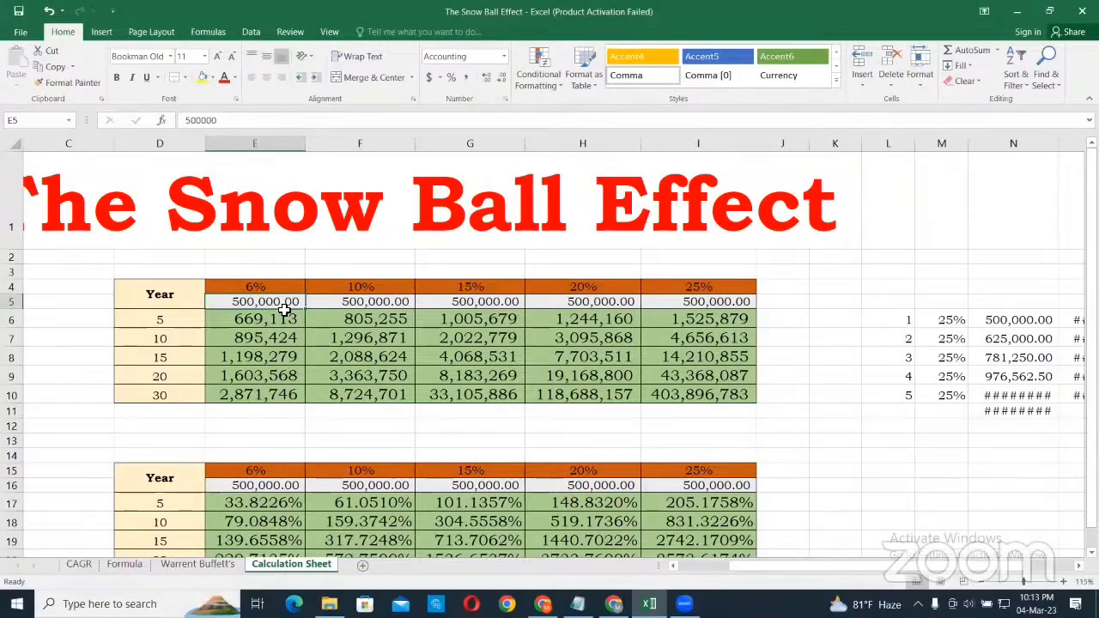
left_click(263, 287)
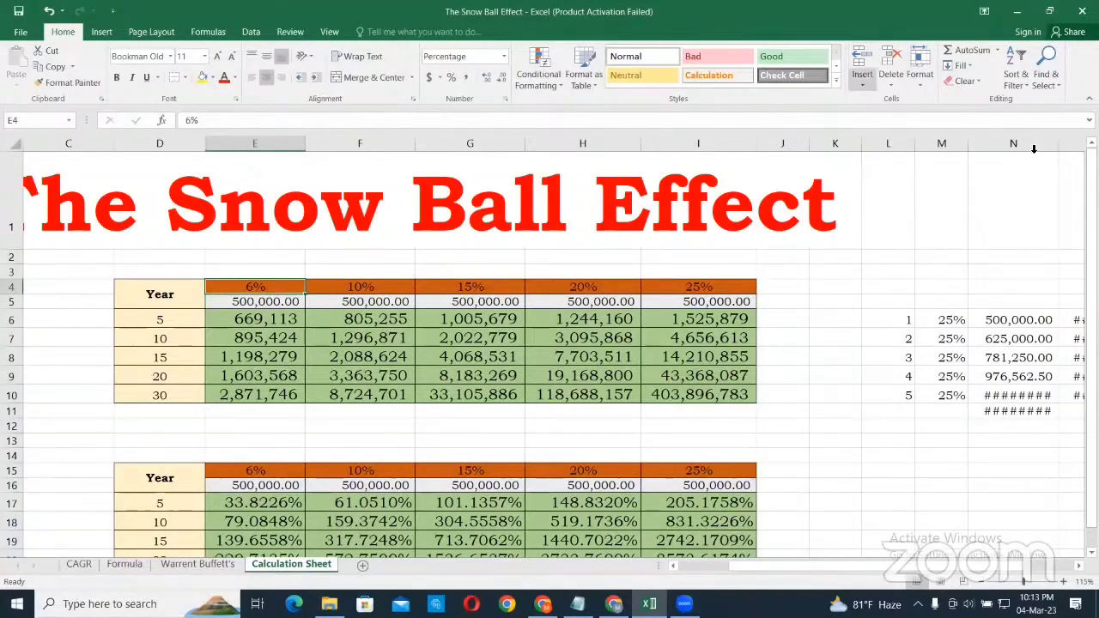
left_click_drag(1060, 148, 1062, 148)
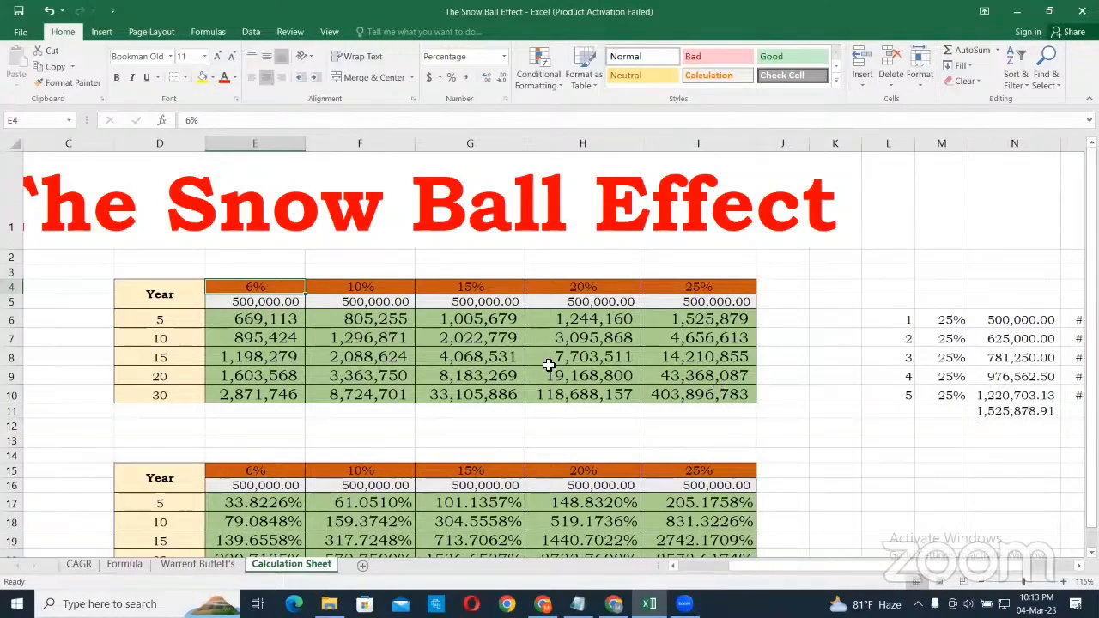
- Examine the 6% growth formulas in E6 to E8 against the starting amount in E5 and the rate in E4
left_click(263, 321)
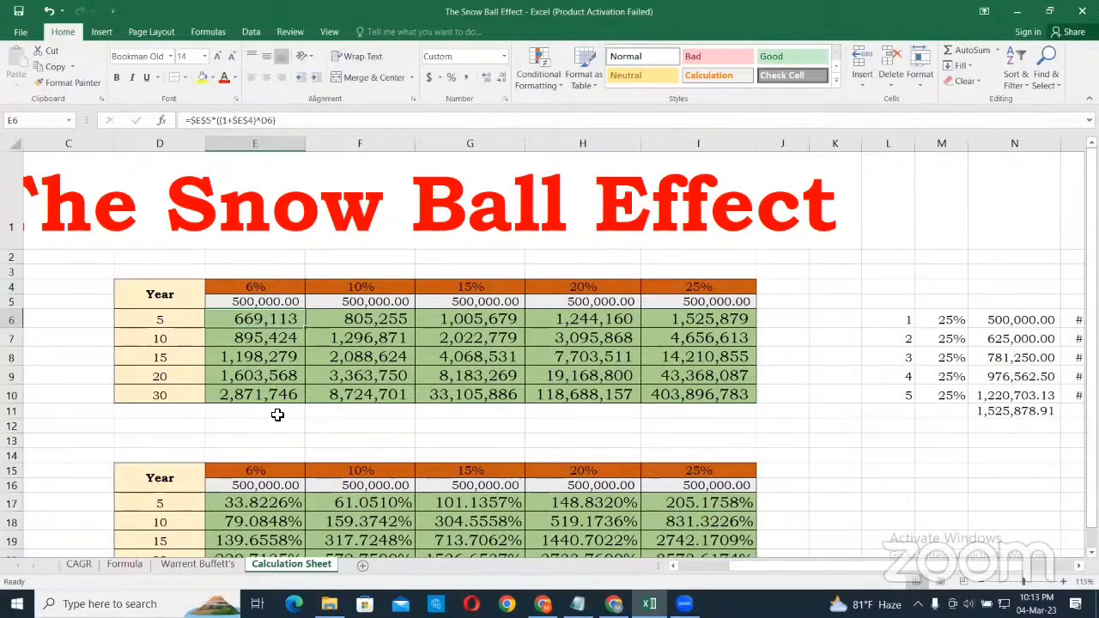
left_click(238, 345)
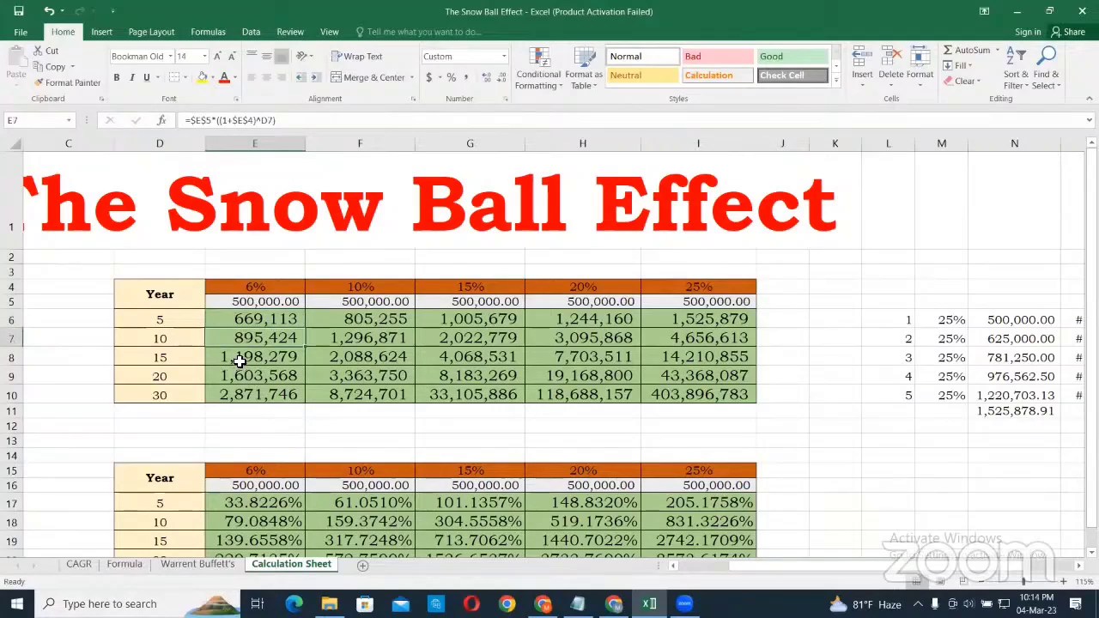
left_click(241, 358)
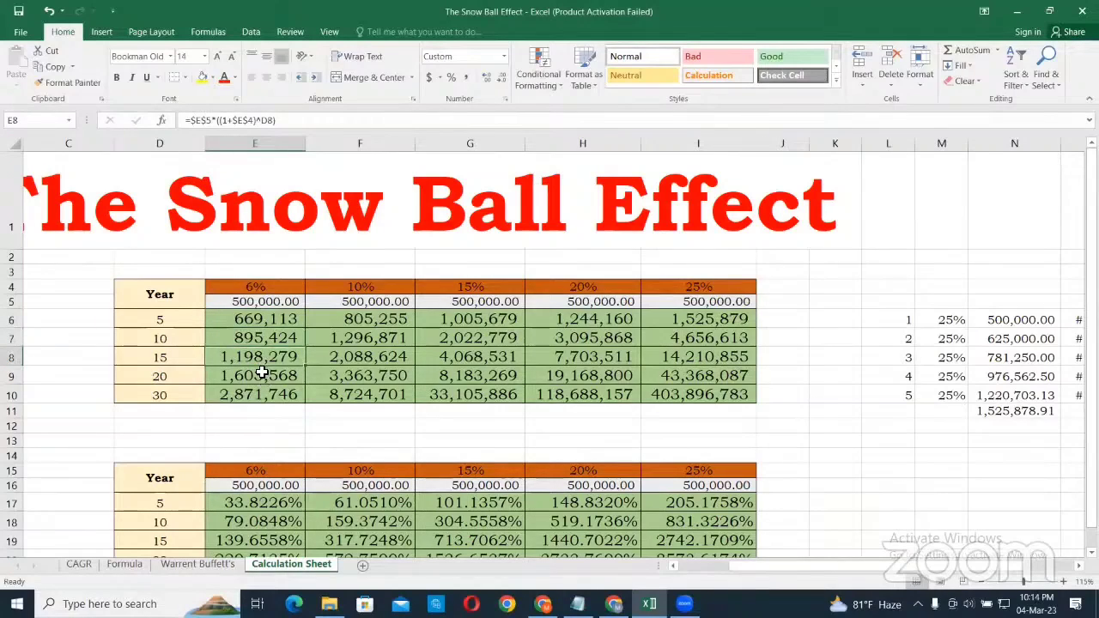
left_click(269, 300)
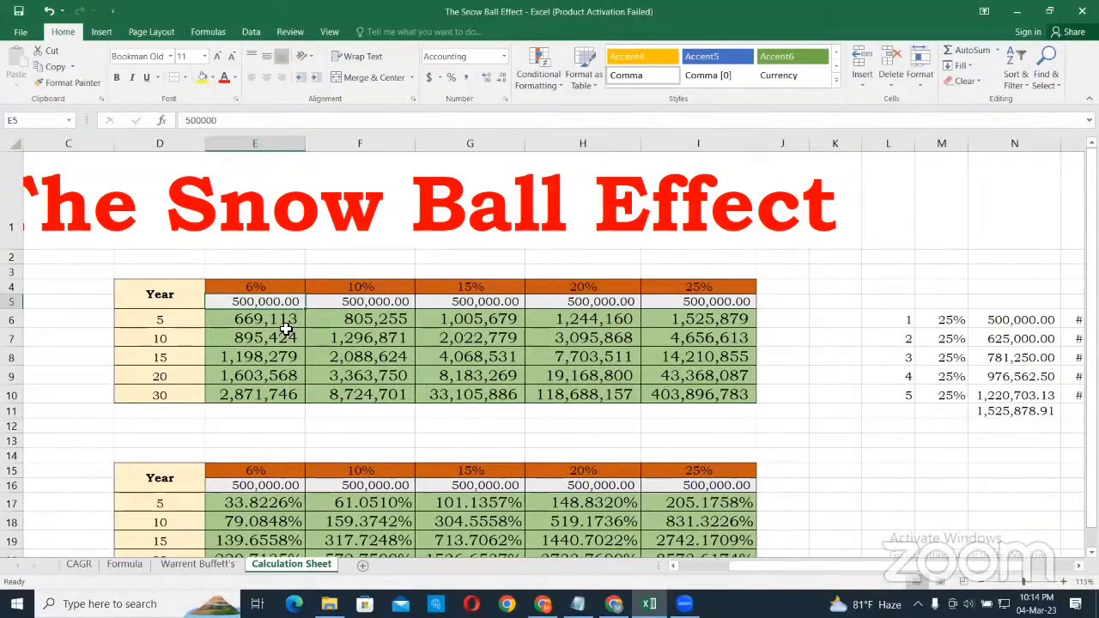
left_click(270, 287)
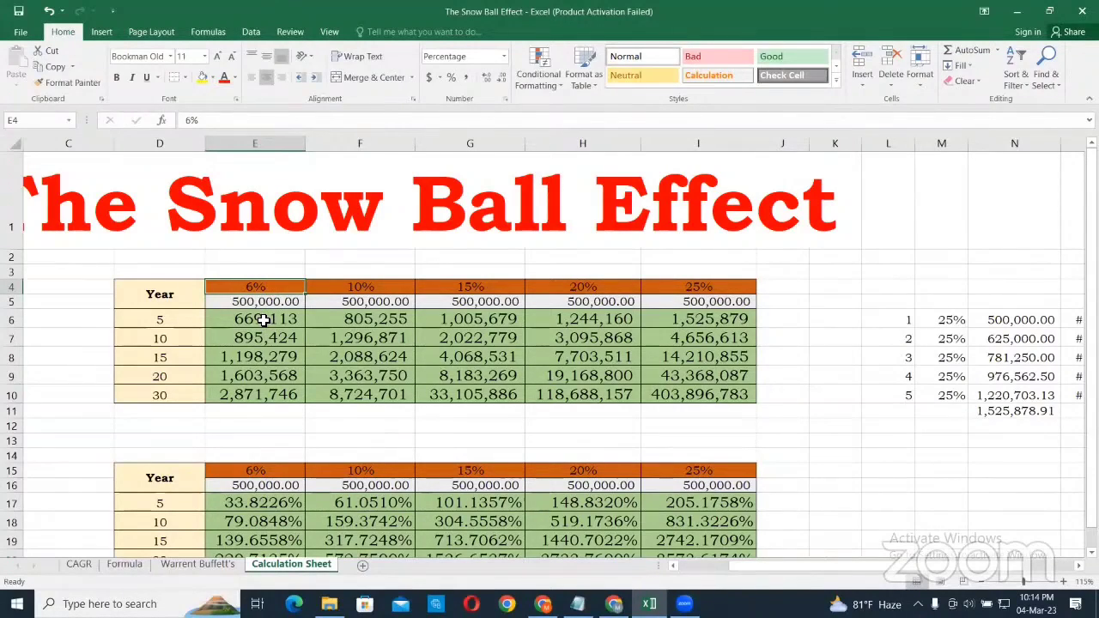
left_click(266, 323)
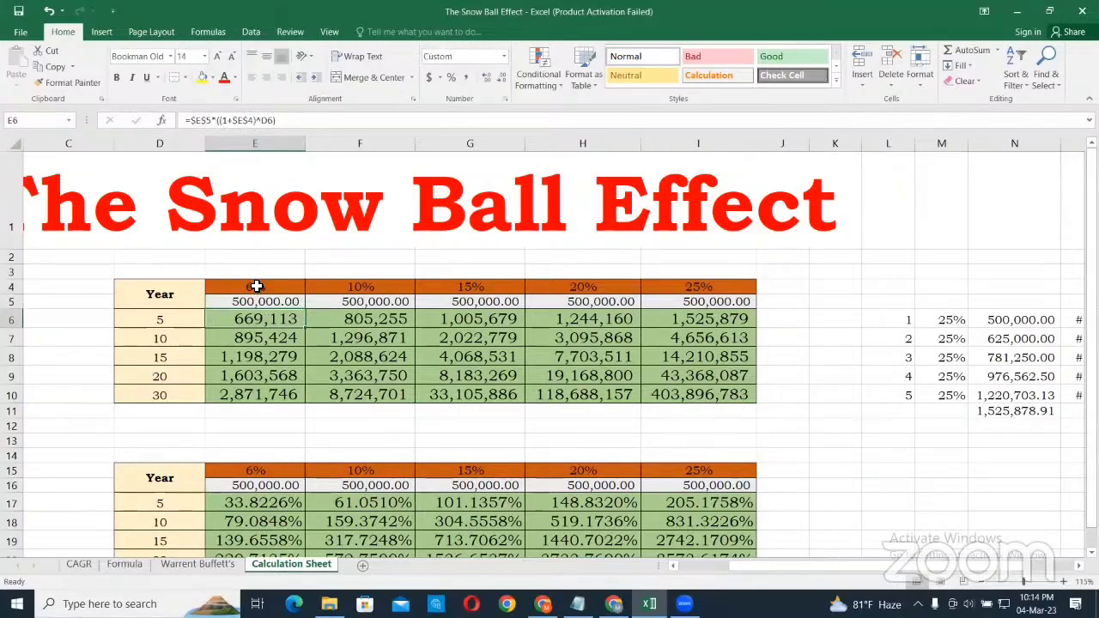
key("Up")
key("Up")
left_click(273, 320)
key("Up")
key("Up")
left_click(267, 325)
left_click(258, 293)
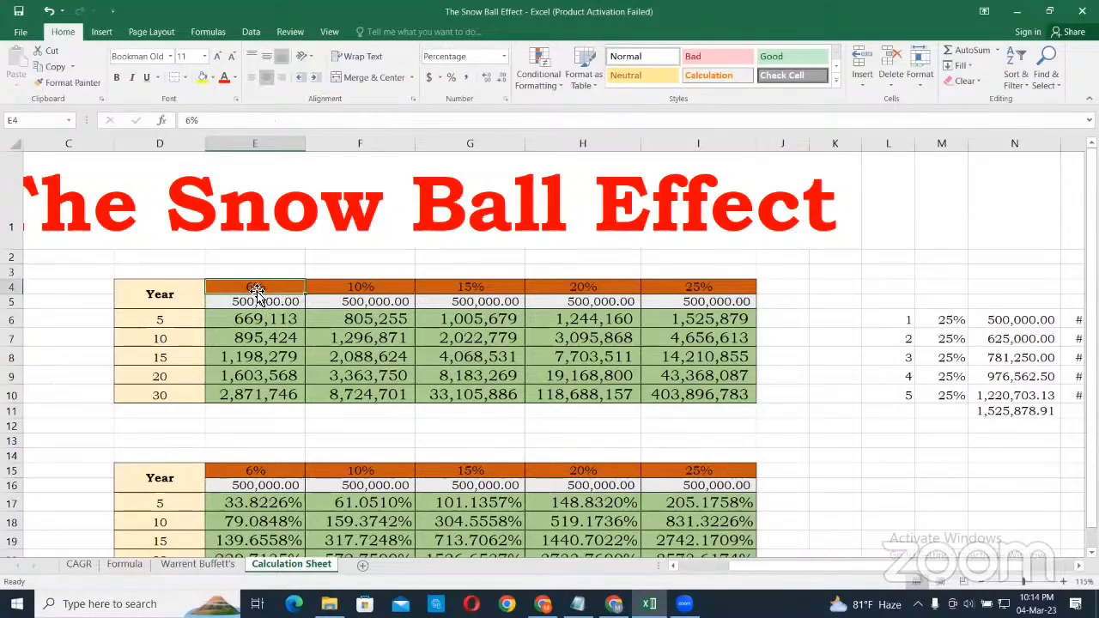
- Fill cell E3 above the 6% column with red
left_click(280, 271)
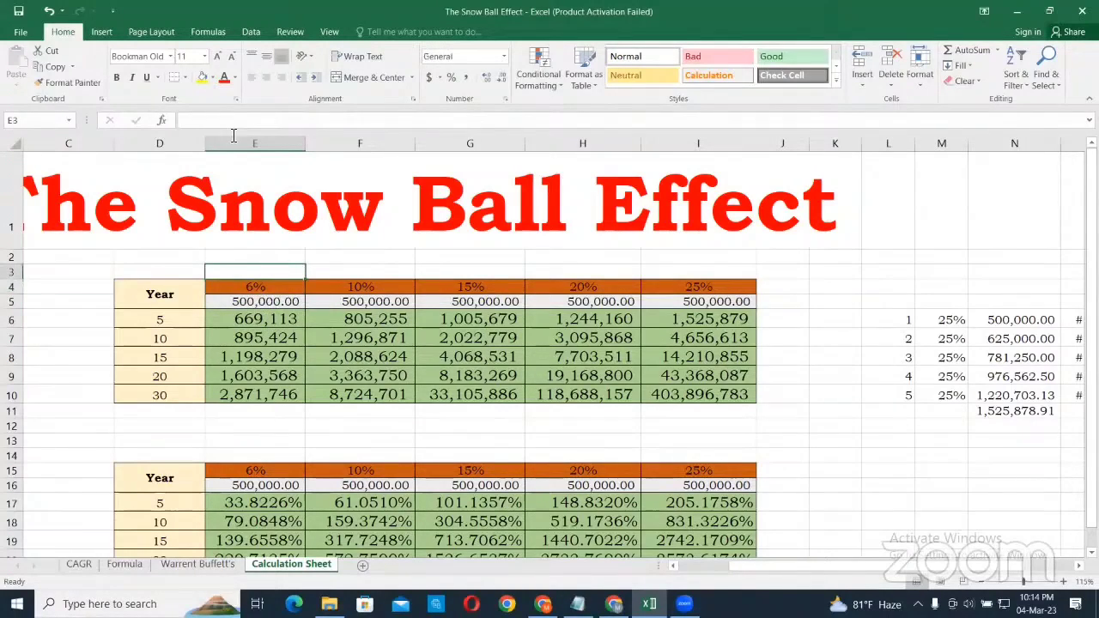
left_click(212, 78)
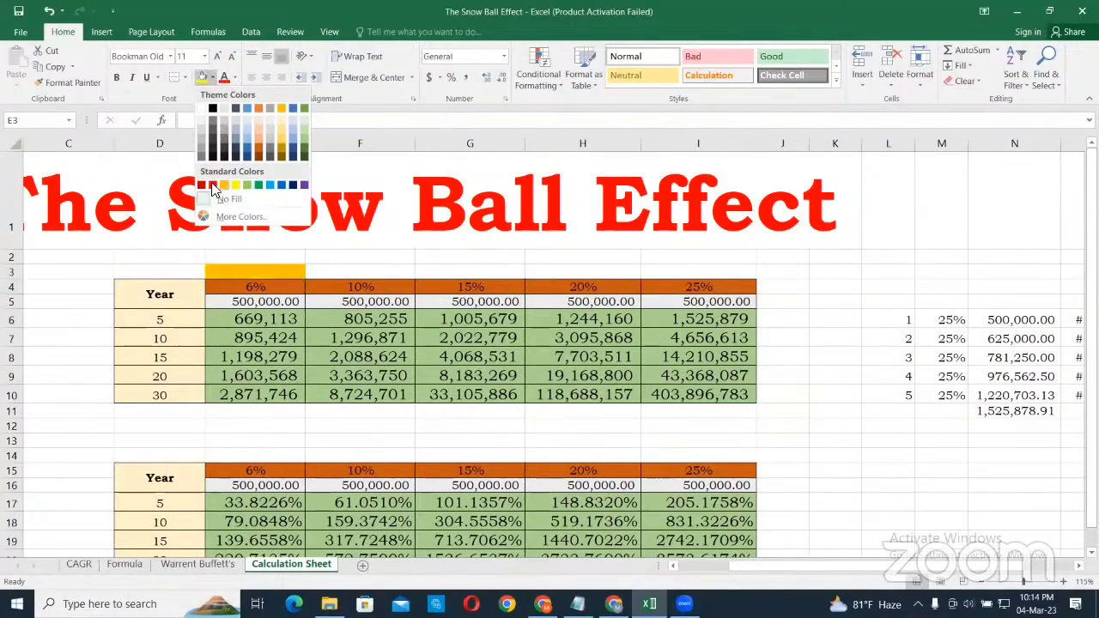
left_click(213, 186)
left_click(258, 375)
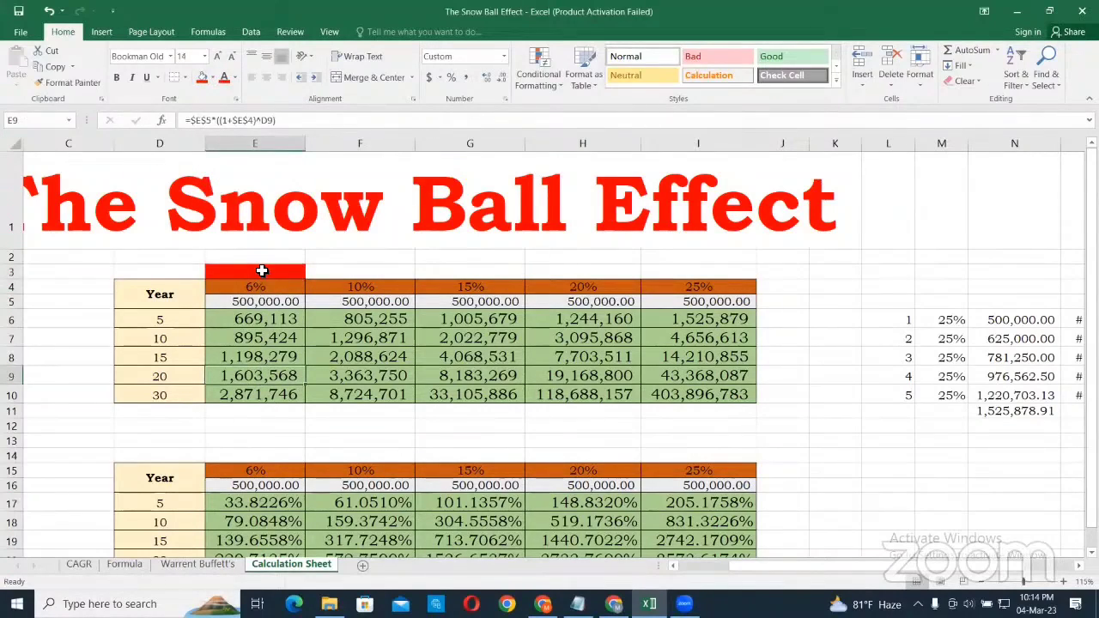
left_click(261, 272)
- Compare the 10-year amount at 6% in E7 with the starting amount and the percentage gain in E18
left_click(262, 301)
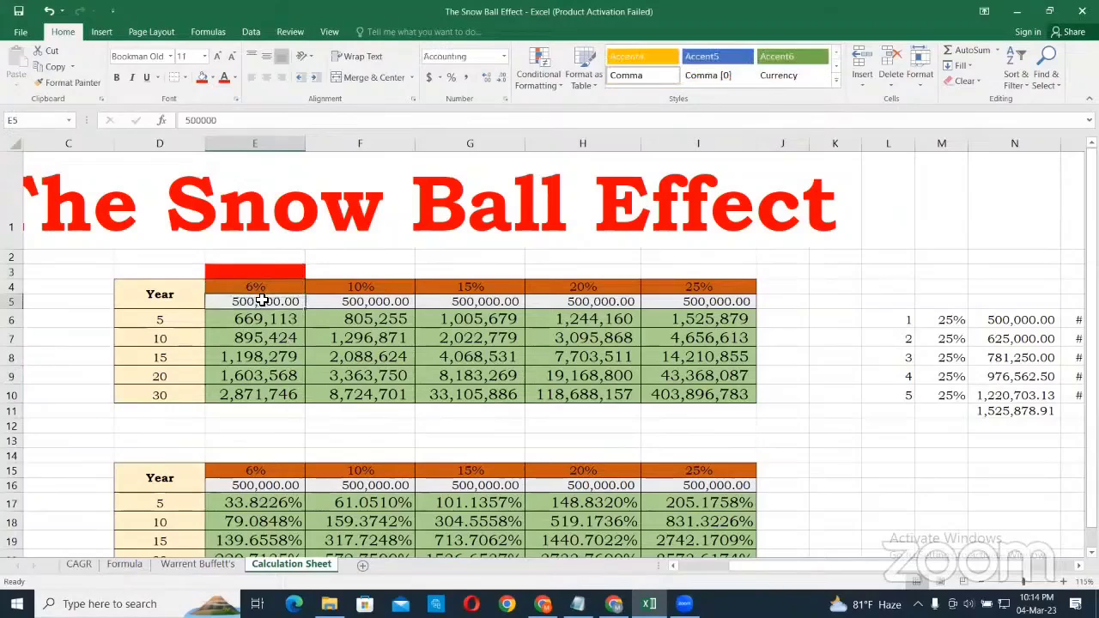
left_click(262, 301)
left_click(255, 343)
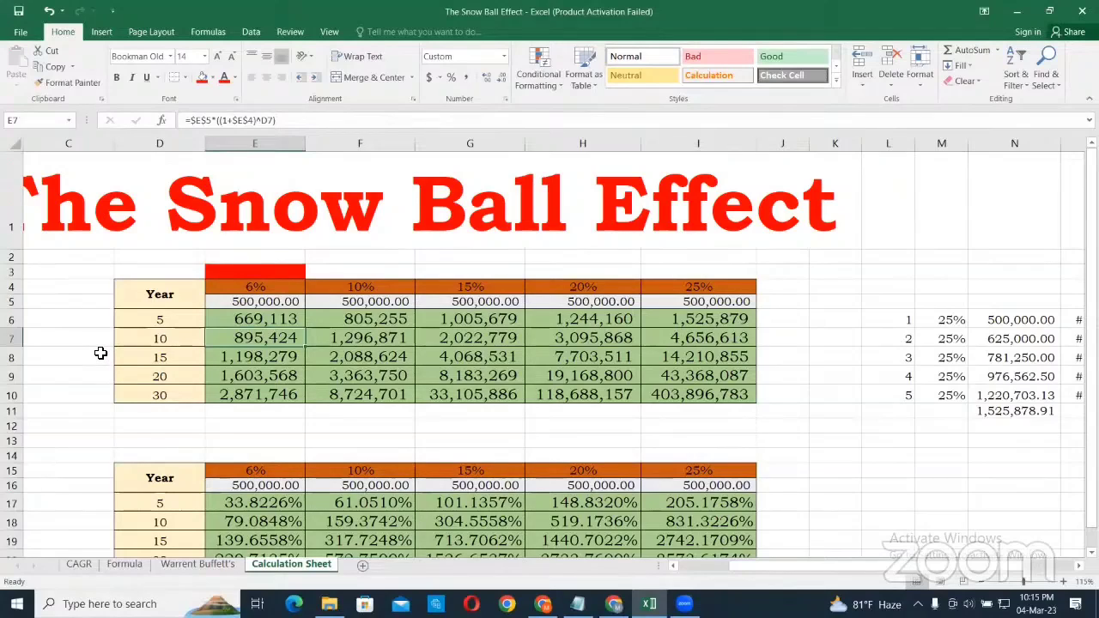
left_click(256, 291)
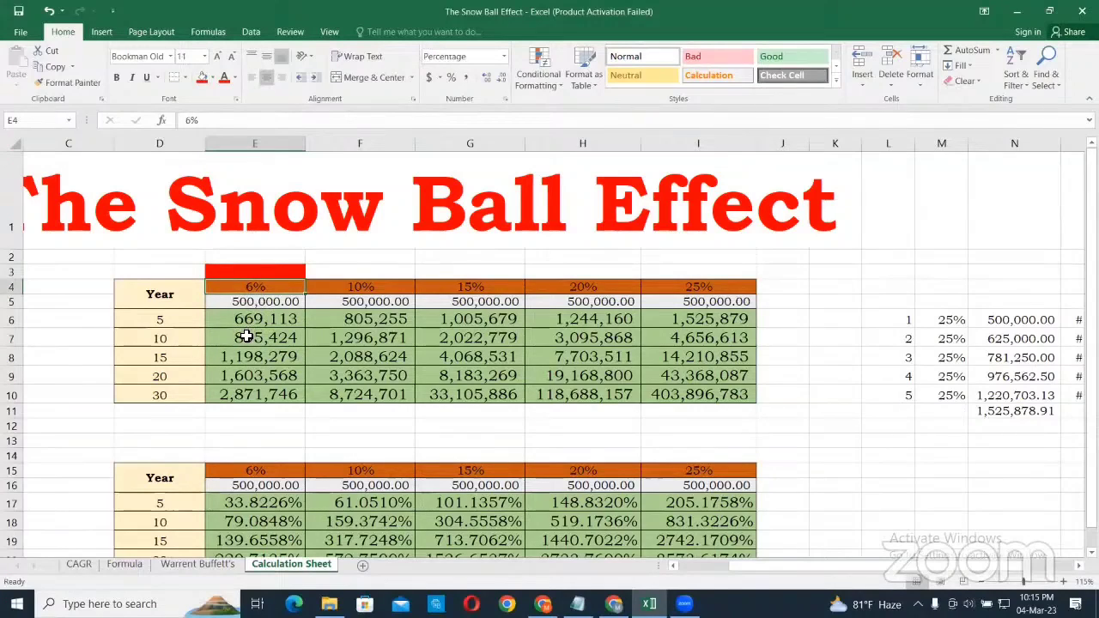
left_click(246, 336)
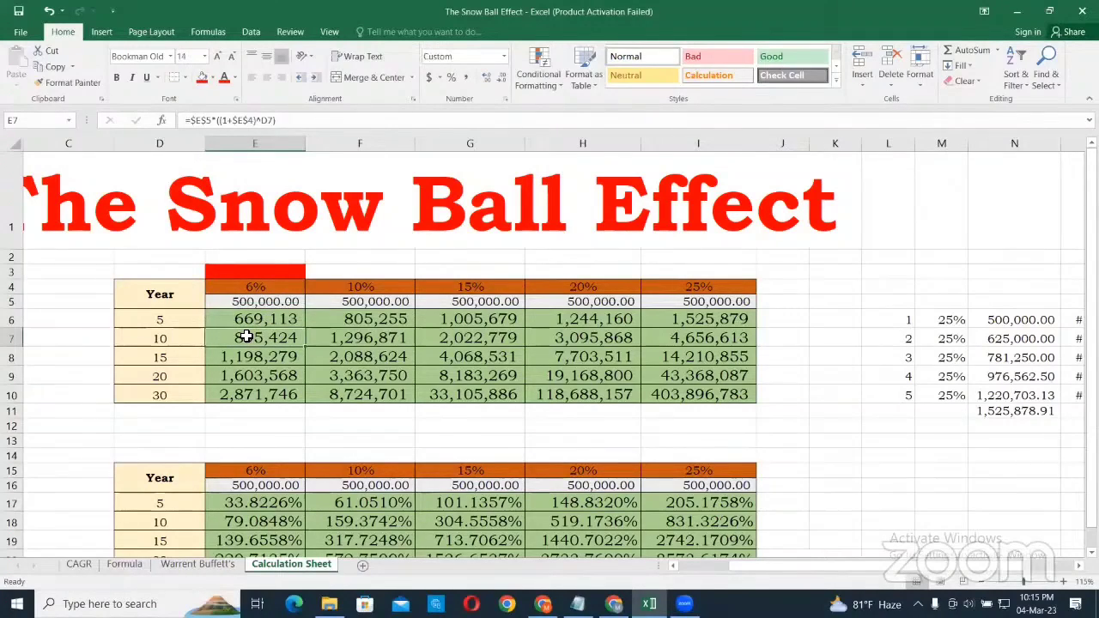
scroll(246, 337, "down", 1)
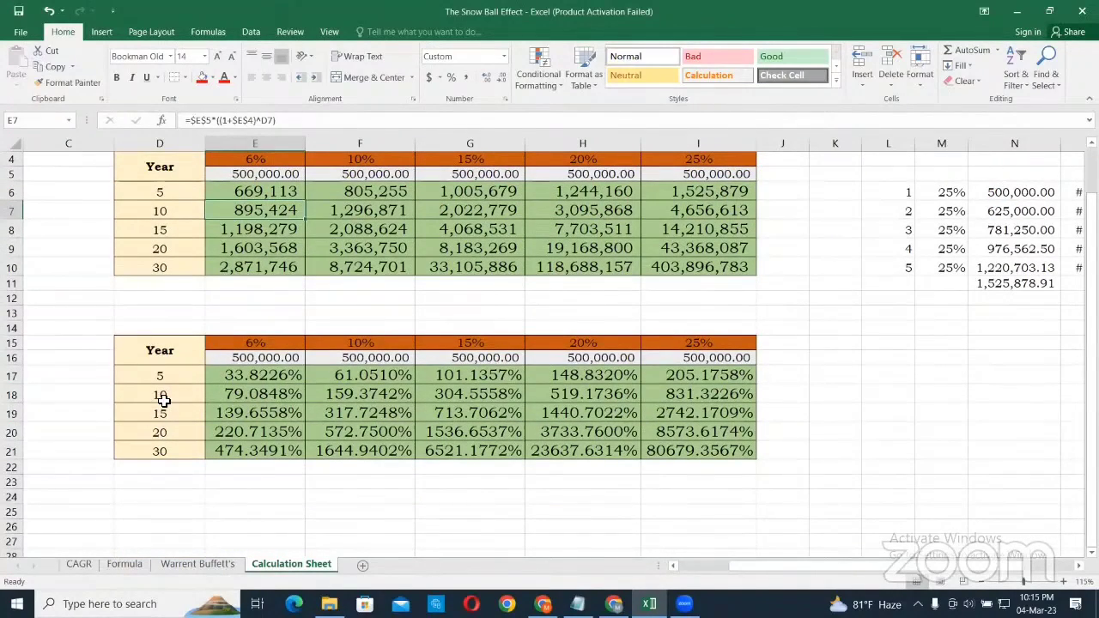
left_click(255, 394)
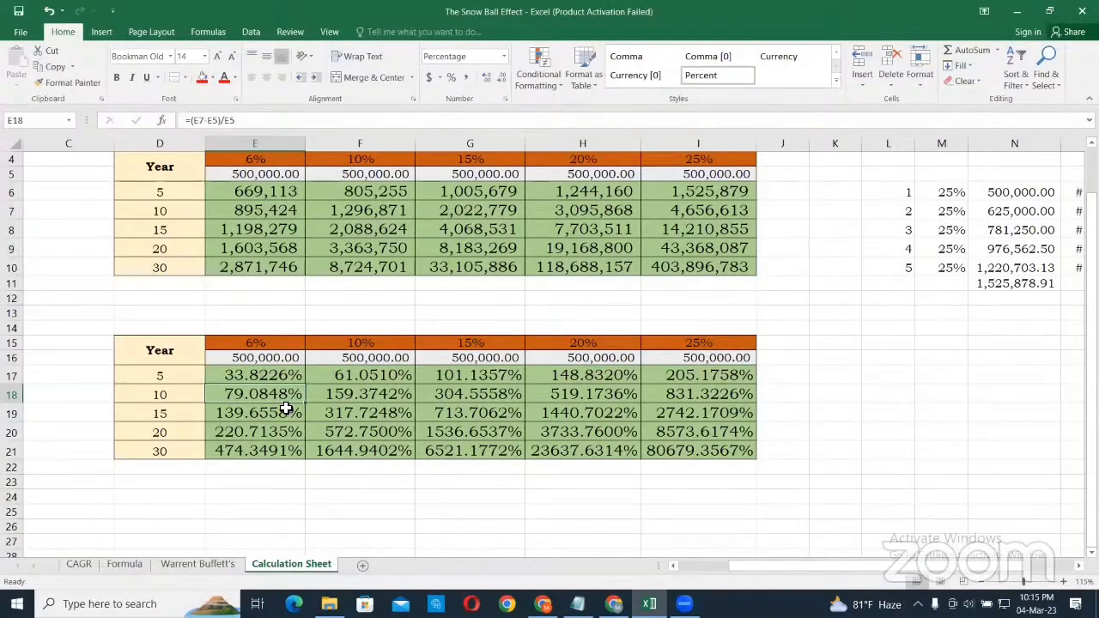
scroll(286, 410, "up", 2)
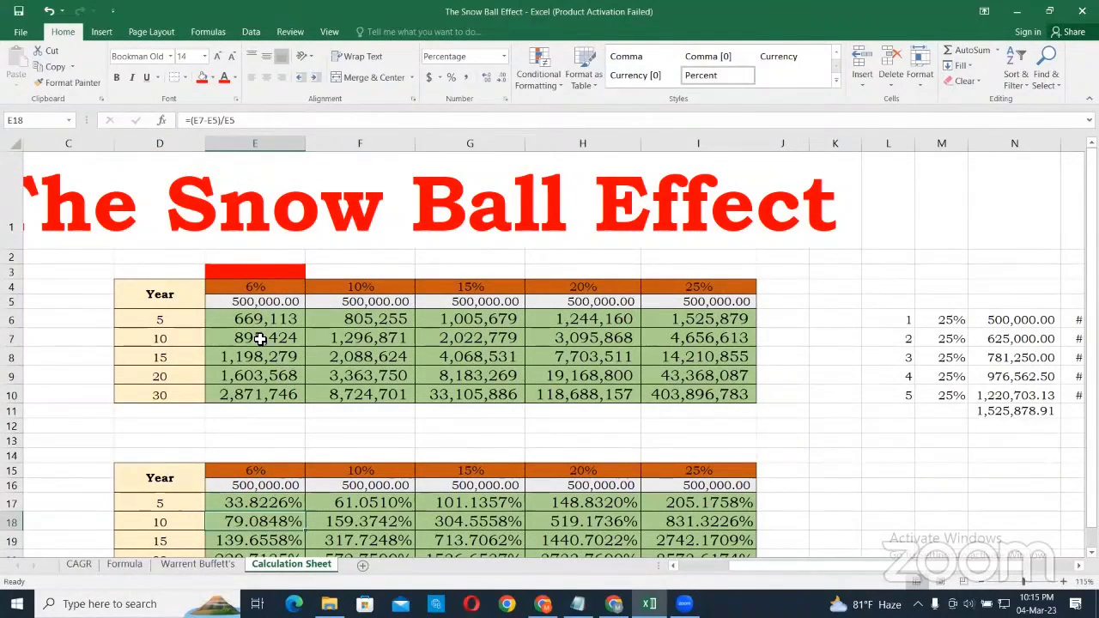
left_click(260, 338)
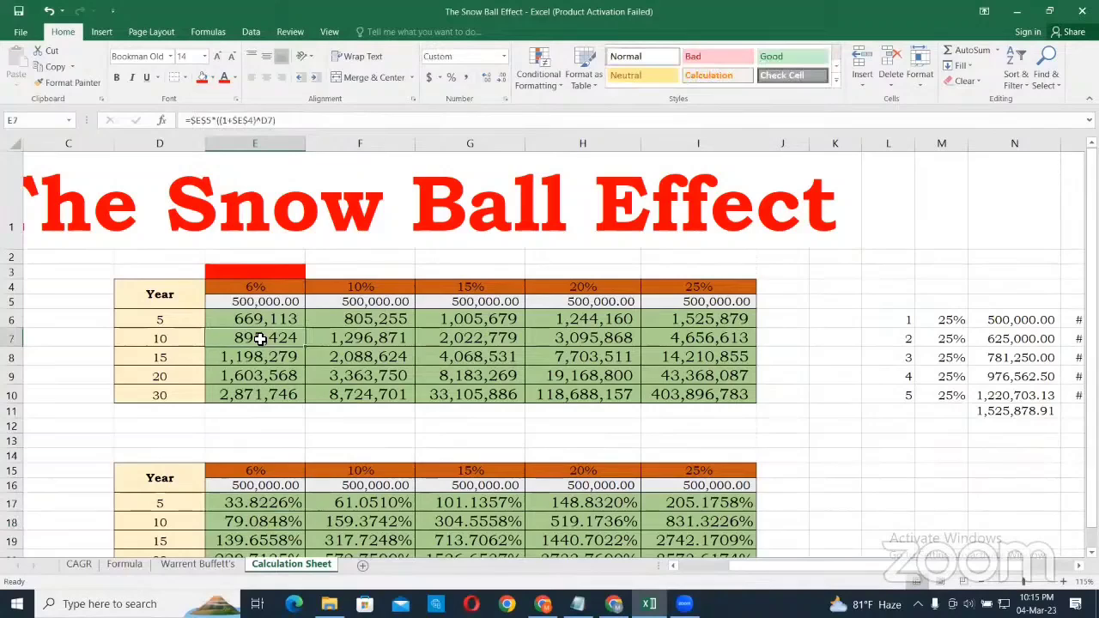
left_click(250, 521)
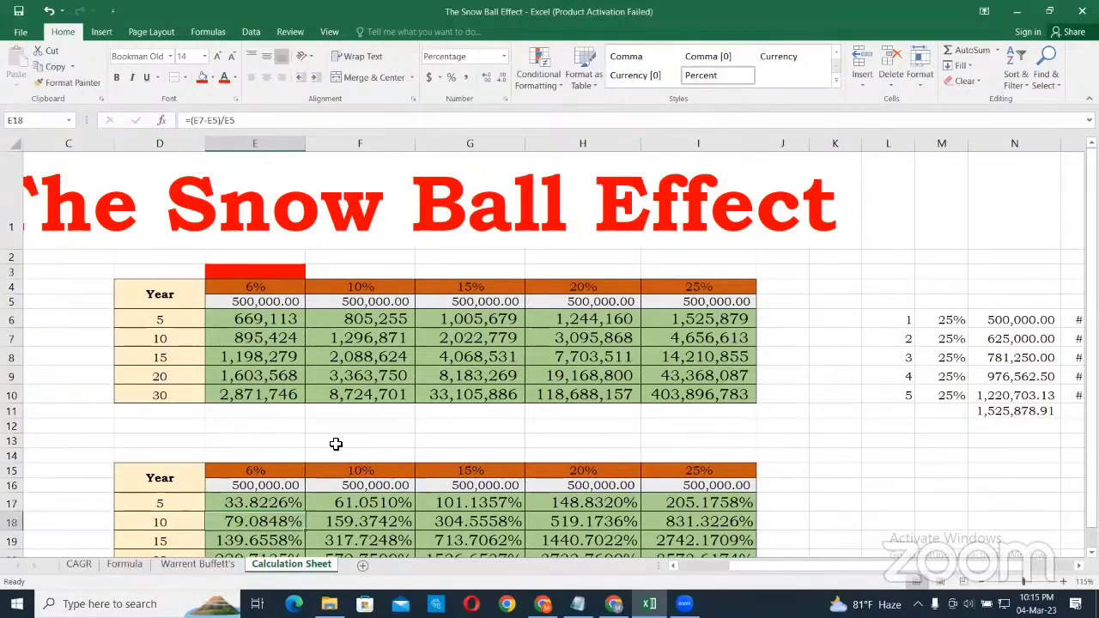
left_click(260, 338)
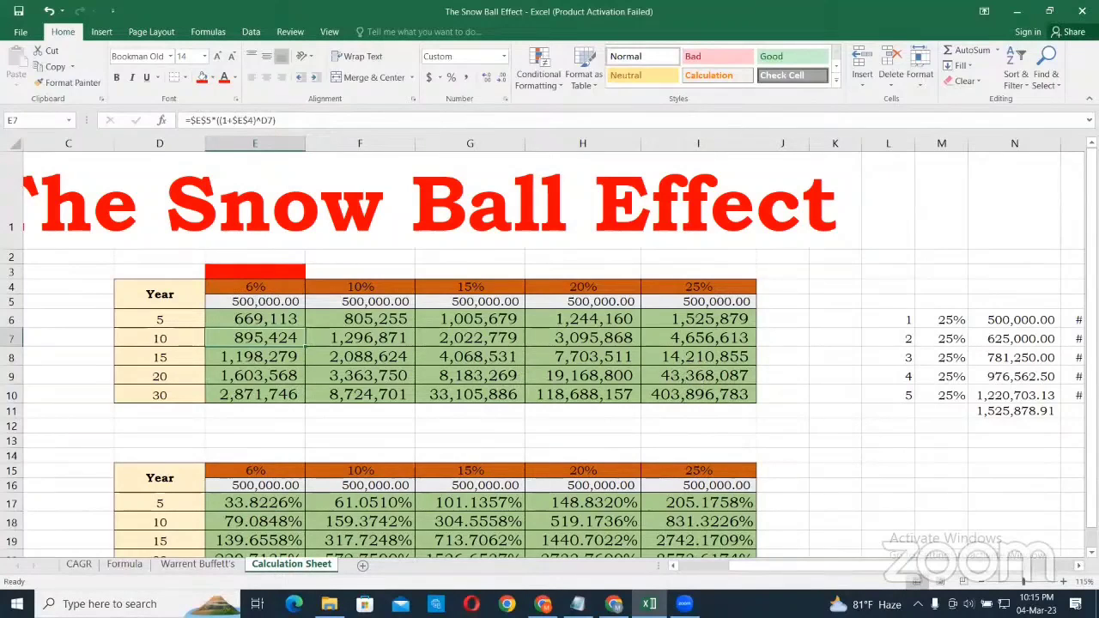
- Widen column O to fit the yearly increase amounts of the 25% breakdown
scroll(955, 495, "right", 1)
scroll(988, 229, "right", 1)
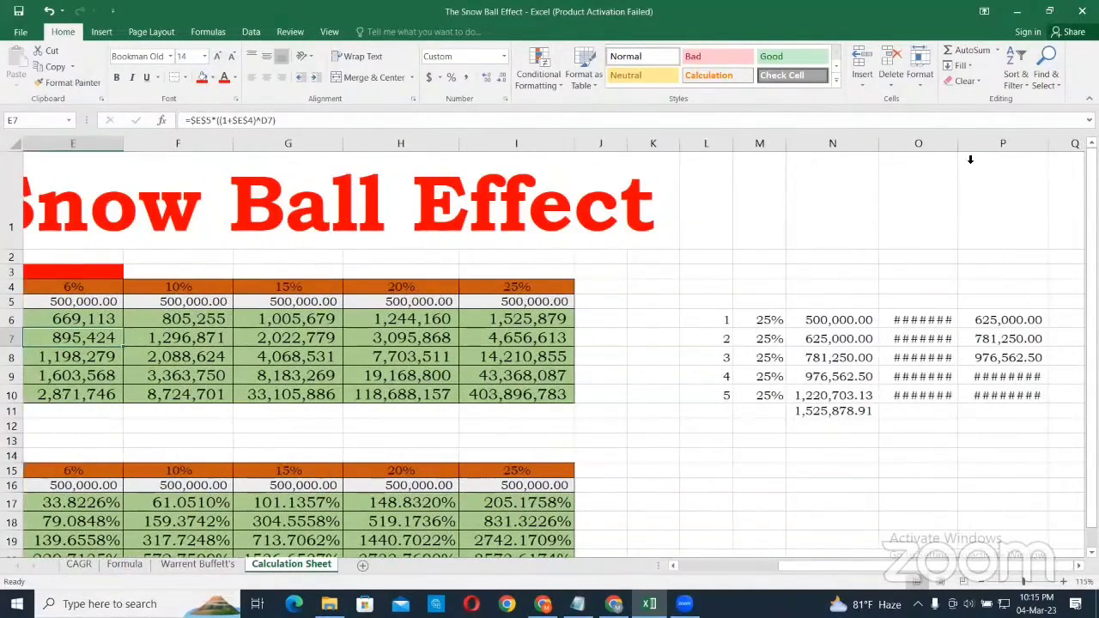
double_click(959, 146)
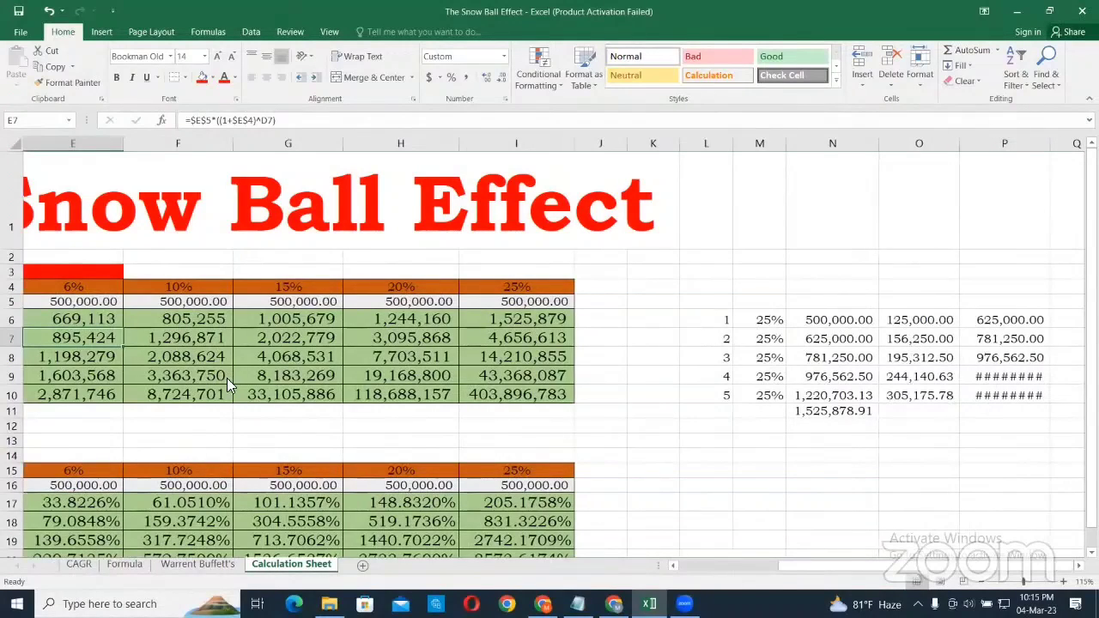
- Inspect the cell references in the 5-year growth formula in E6
scroll(671, 568, "left", 4)
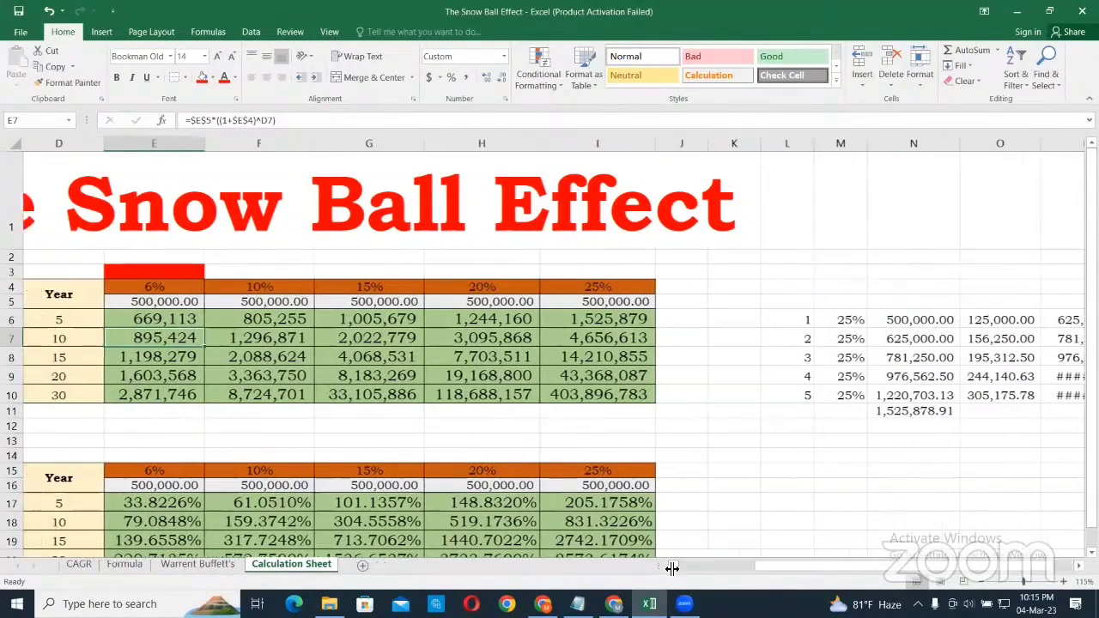
left_click(361, 319)
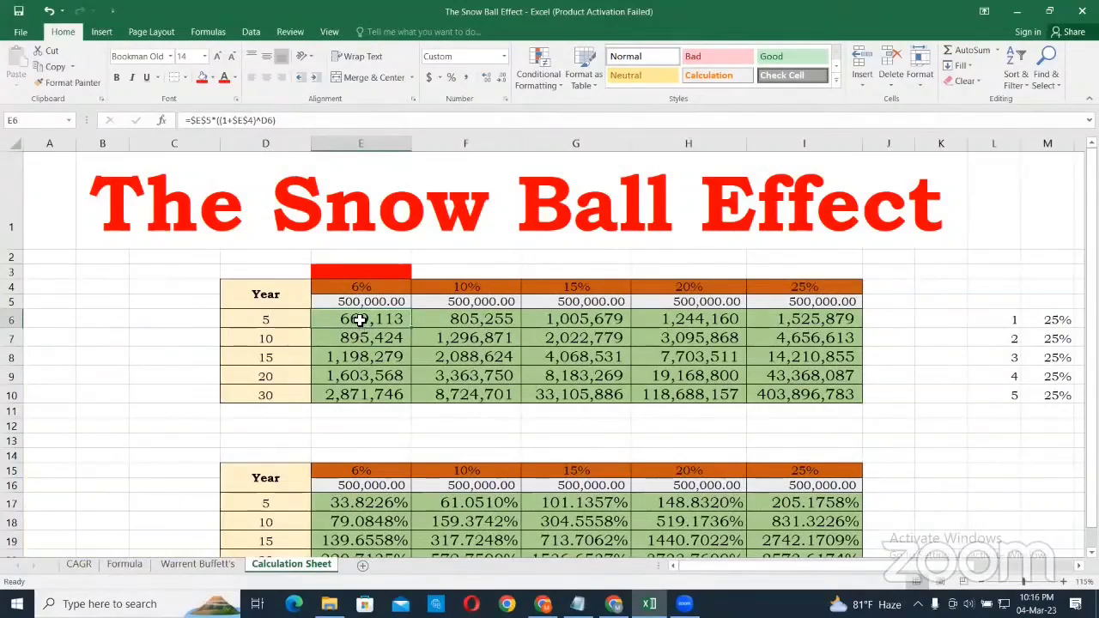
double_click(361, 319)
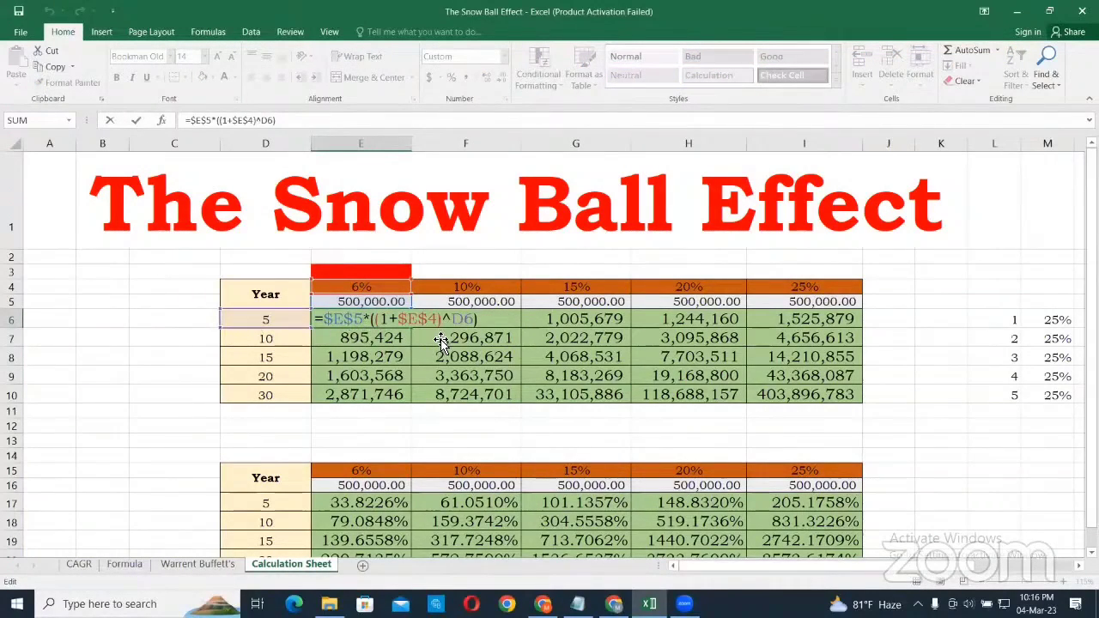
key("Return")
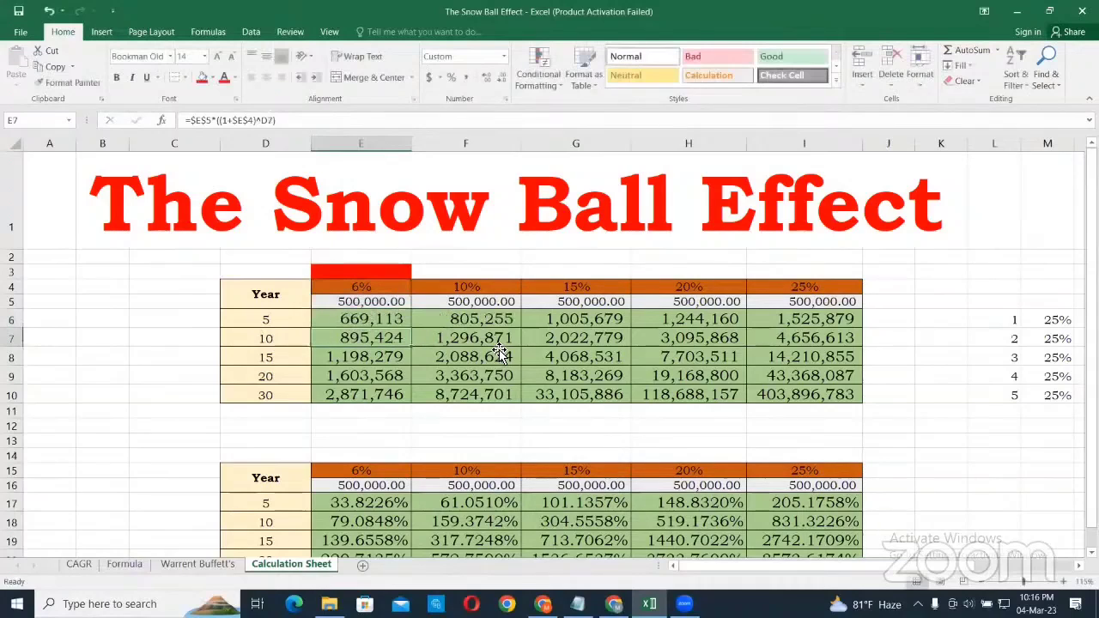
- Widen column P to fit the year-end amounts of the 25% breakdown, and select the starting amount in N6
scroll(891, 507, "right", 4)
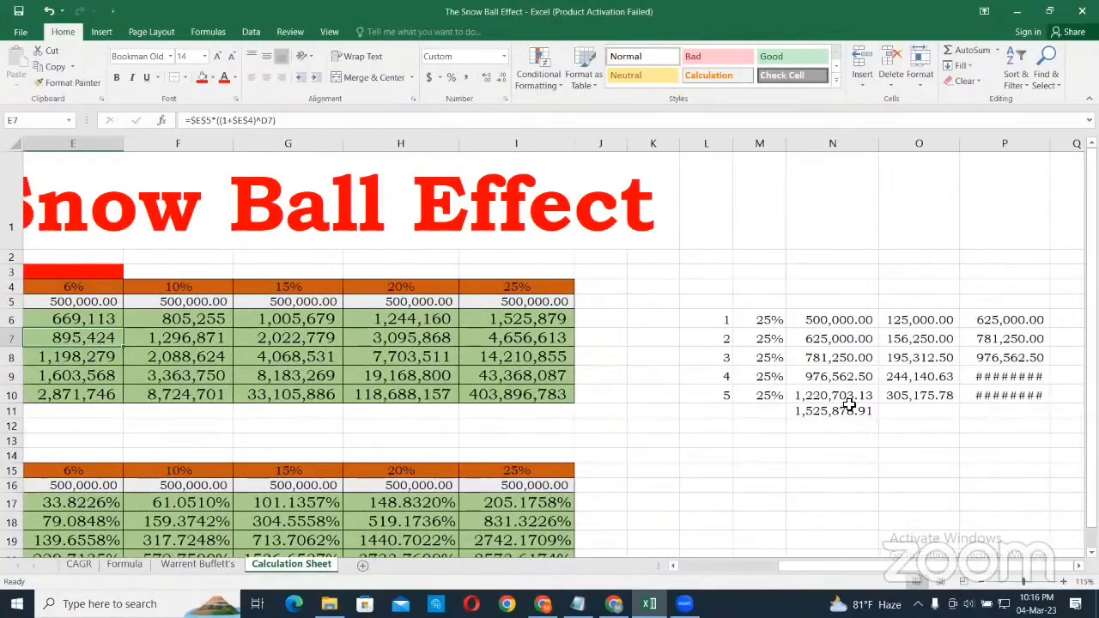
left_click_drag(1050, 144, 1053, 144)
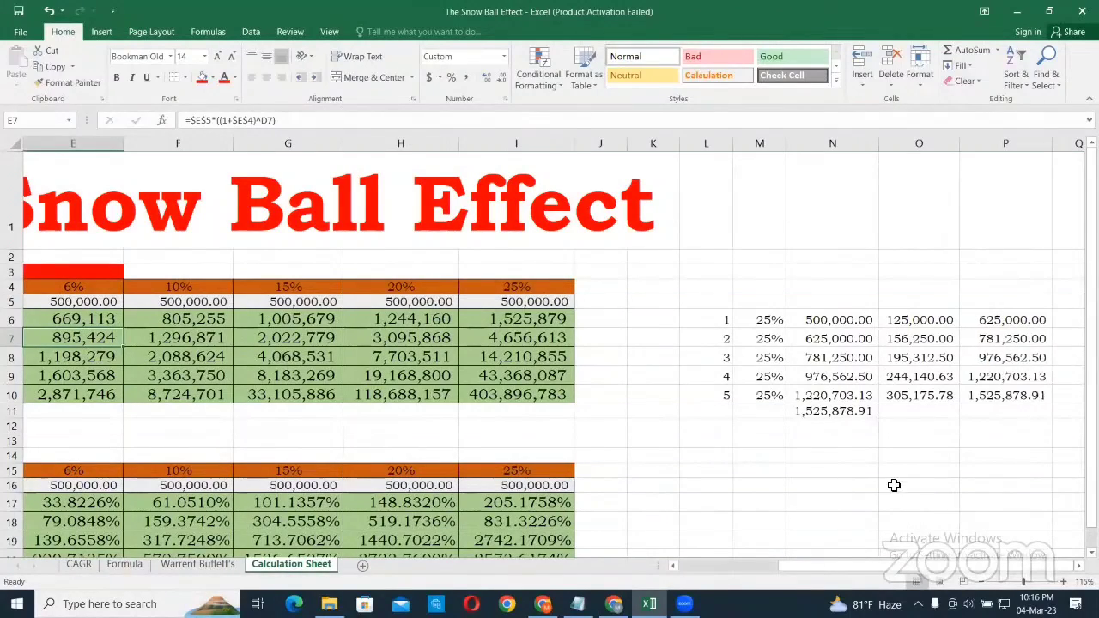
left_click(893, 484)
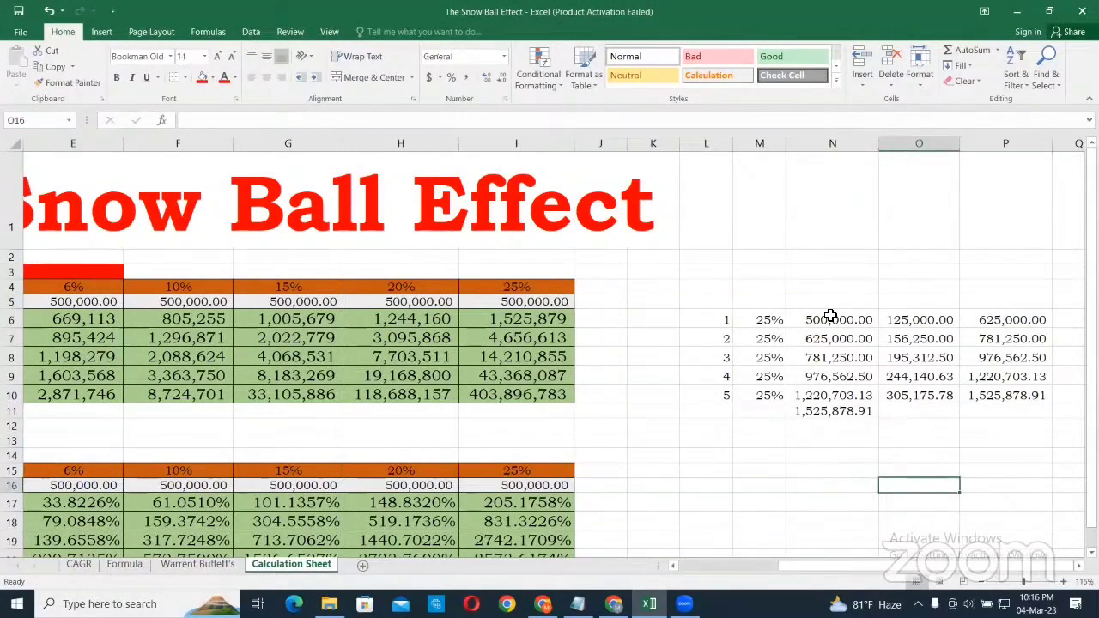
left_click(822, 321)
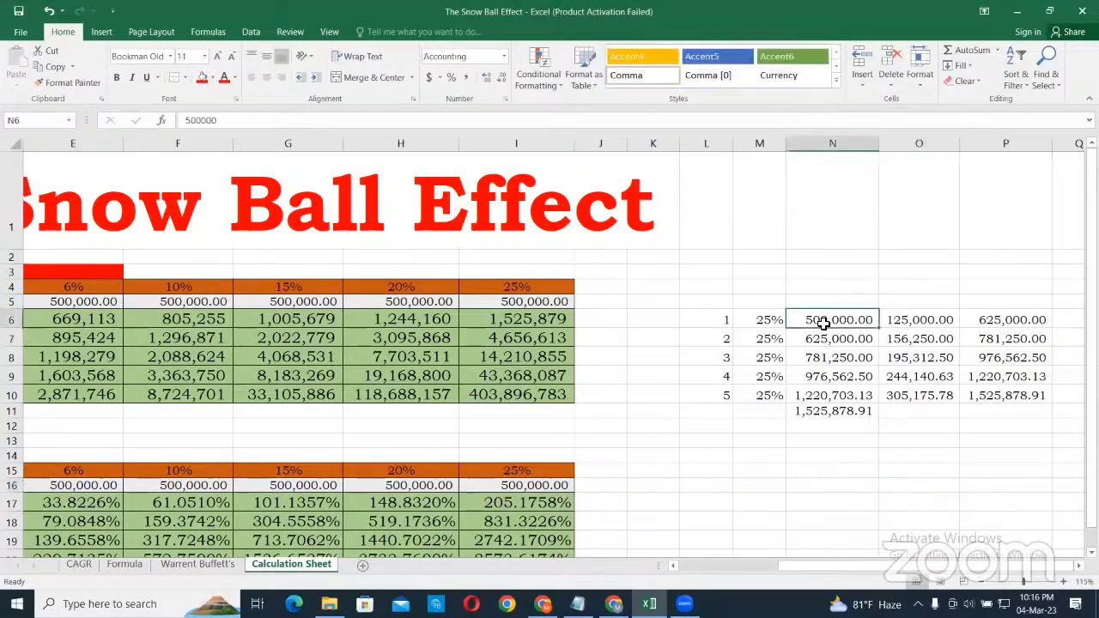
- Calculate the average monthly rate for the 25% yearly return in M3 with the formula =25/12
left_click(768, 320)
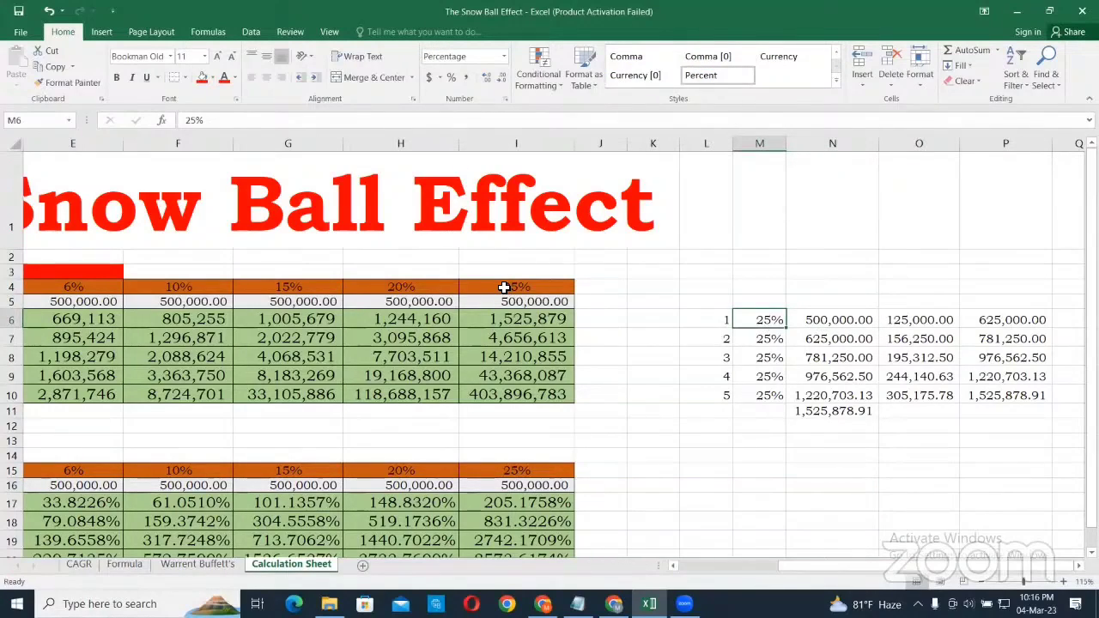
left_click(504, 287)
left_click(768, 320)
left_click(759, 276)
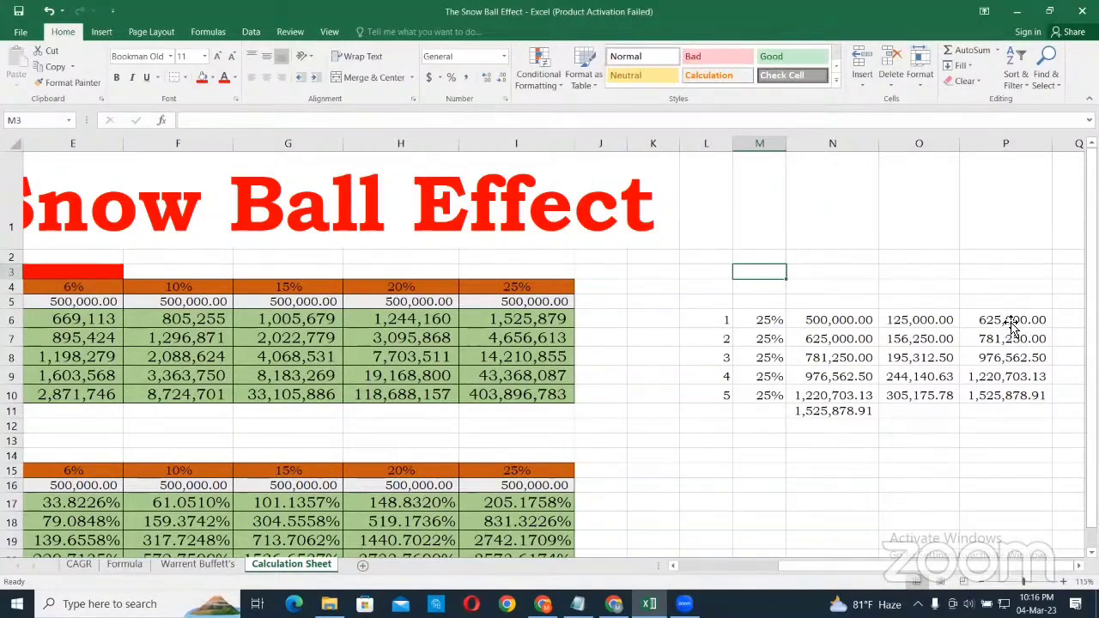
type("25")
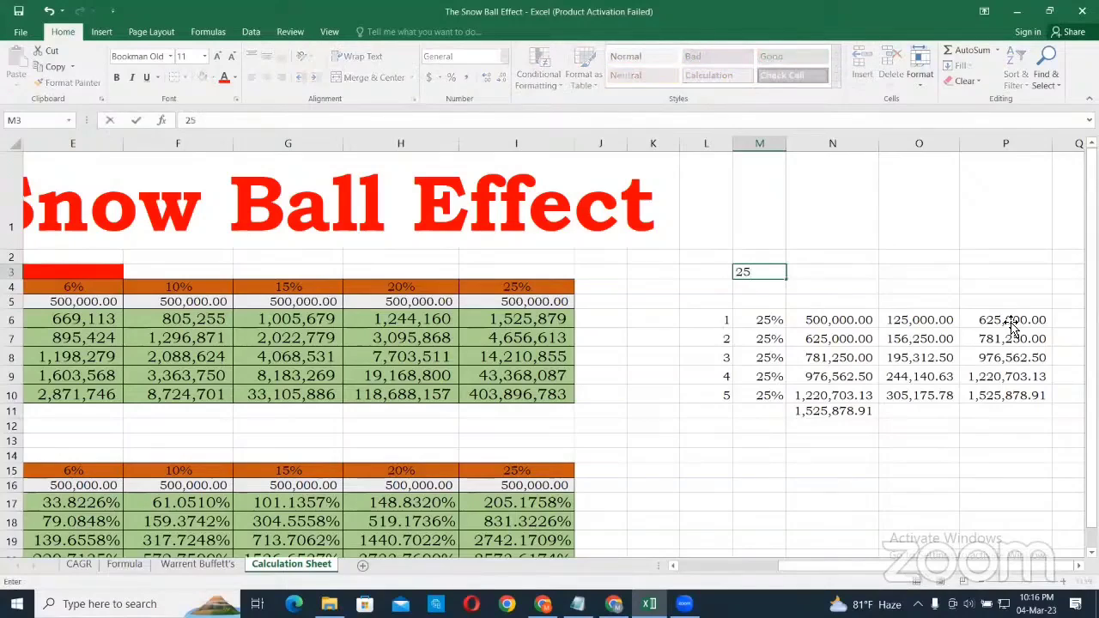
type("/12")
left_click(737, 271)
key("Return")
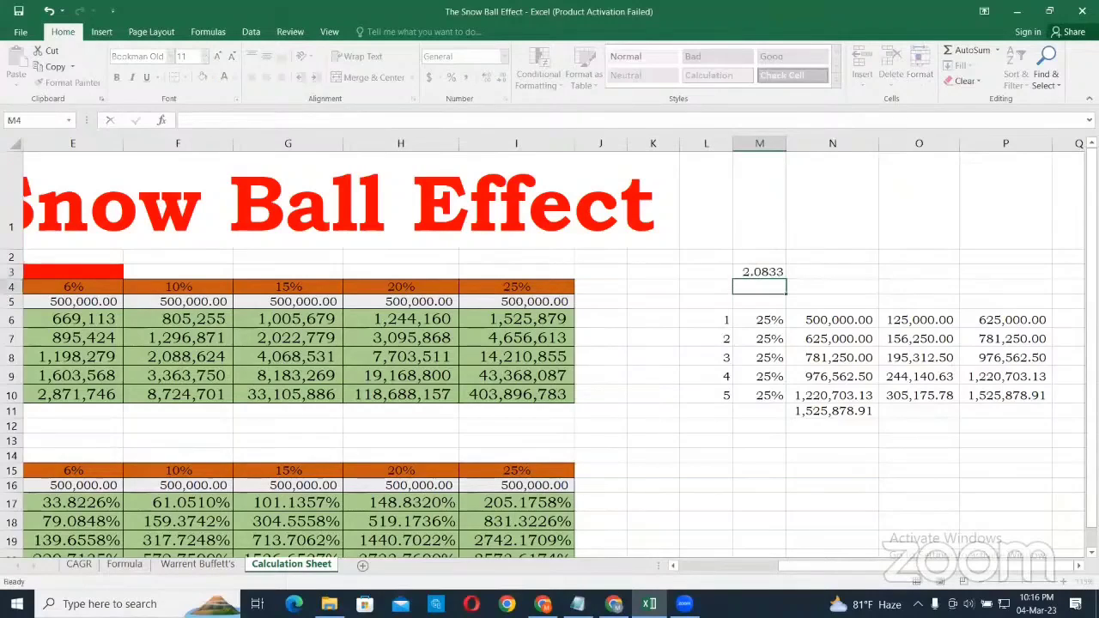
- Compare the monthly rate in M3 with the 25% yearly rate in M6 and the starting amount under the 25% column
left_click(762, 274)
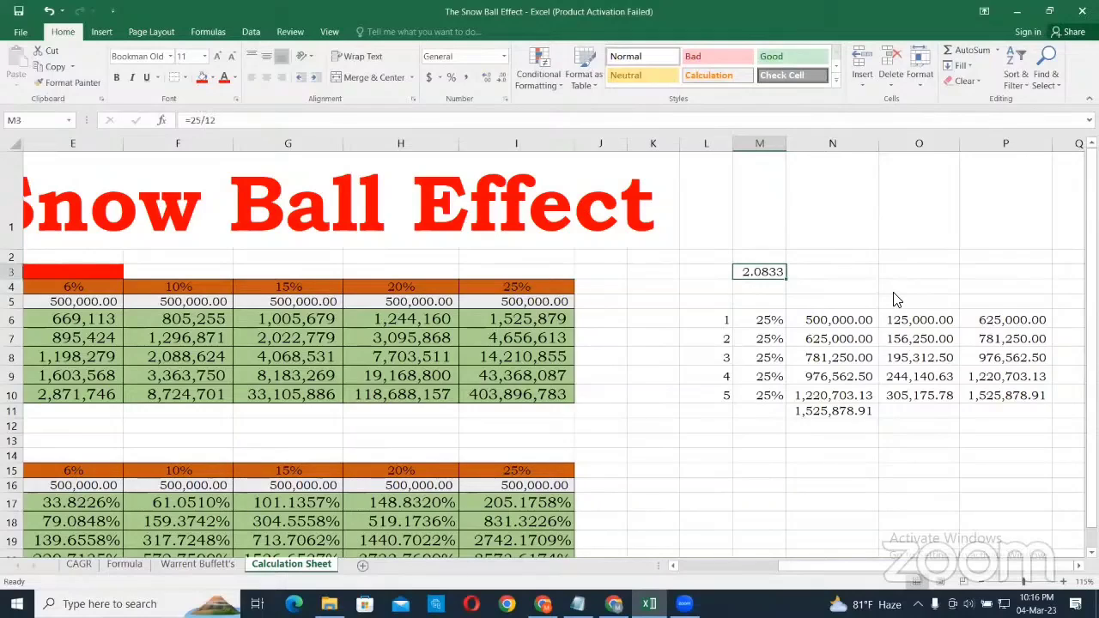
left_click(761, 283)
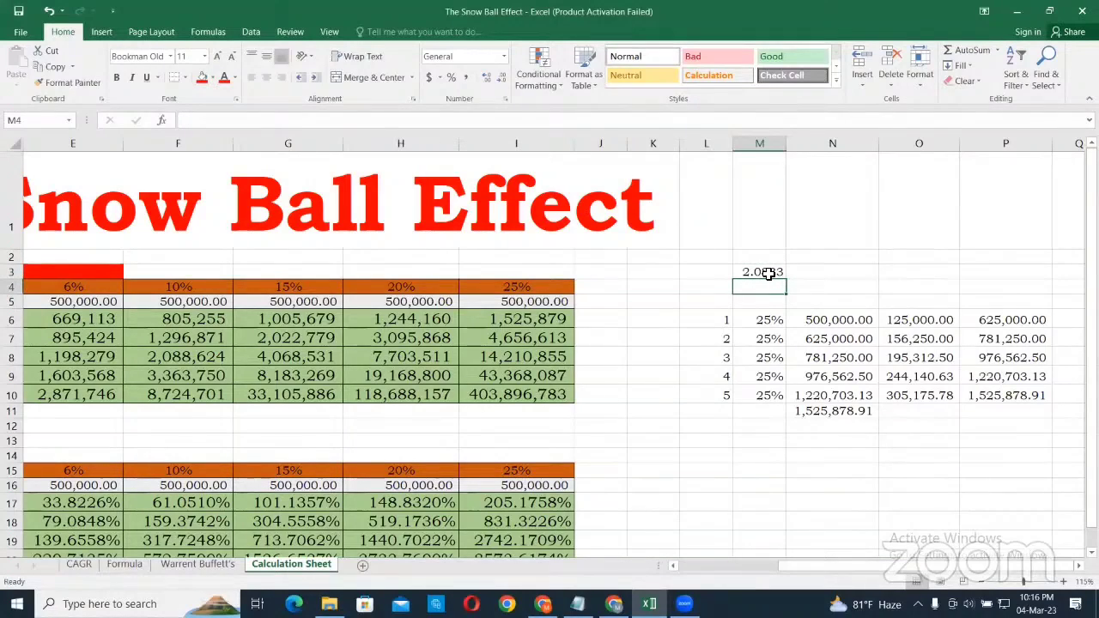
left_click(768, 273)
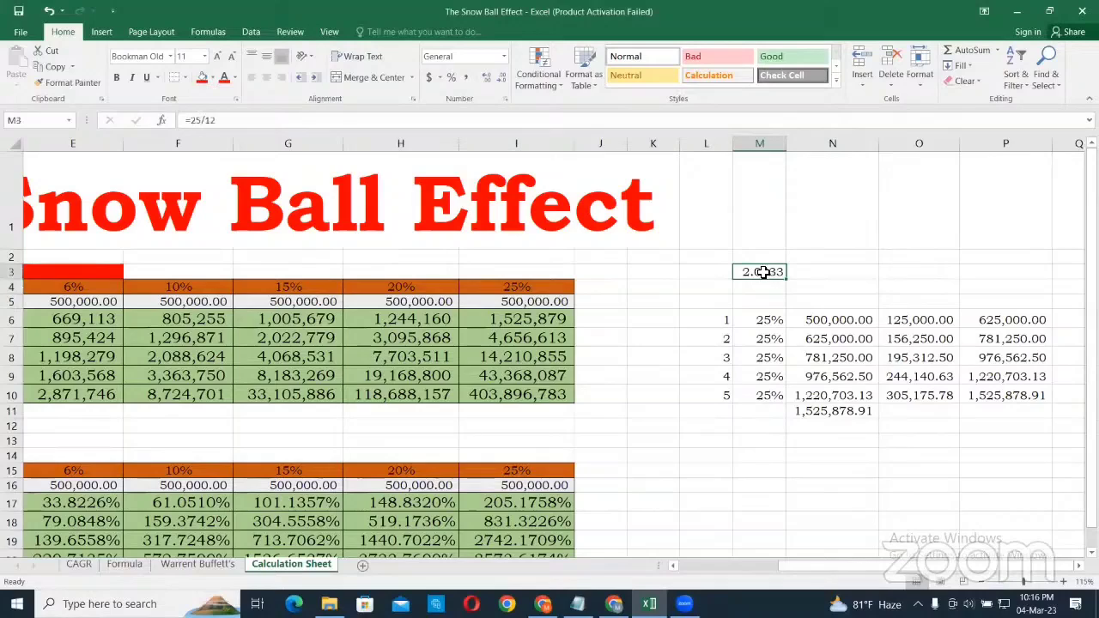
left_click(530, 297)
left_click(774, 275)
left_click(767, 290)
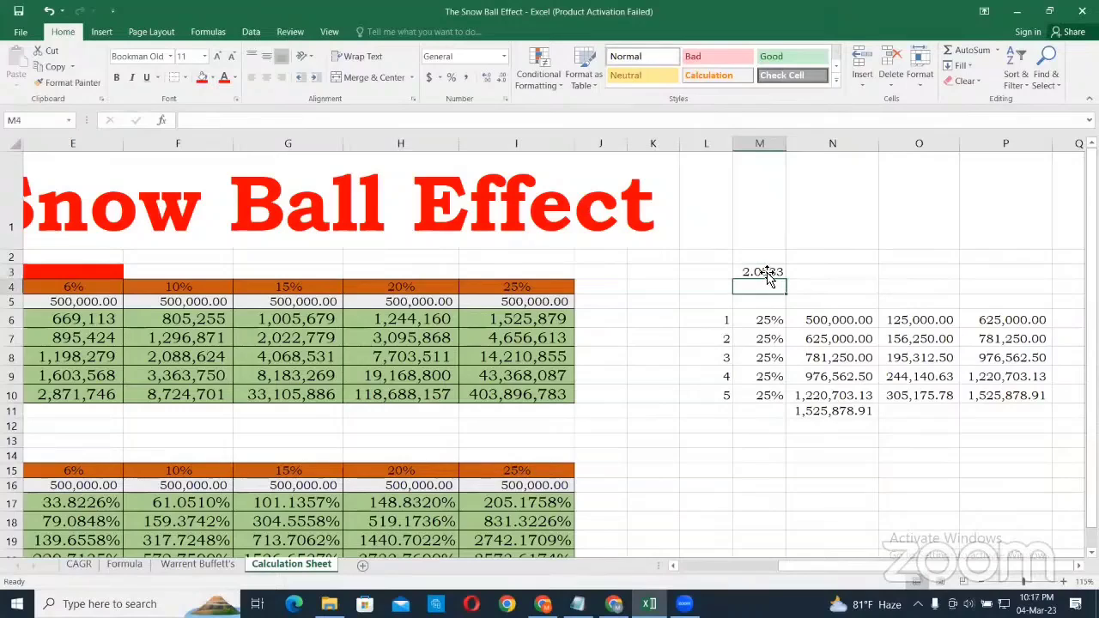
left_click(769, 273)
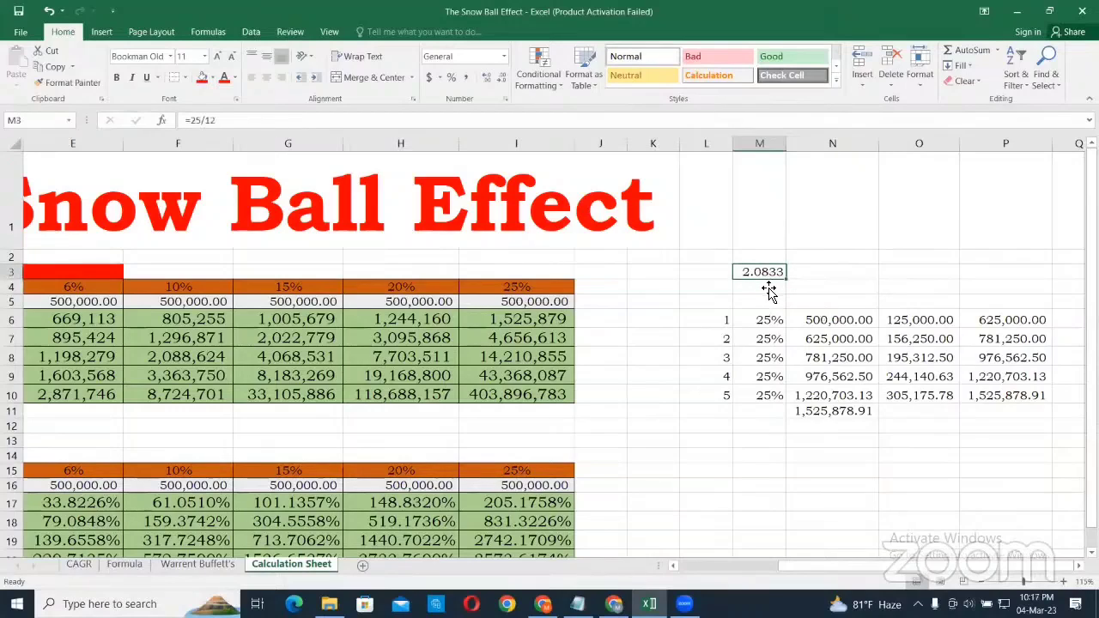
left_click(769, 292)
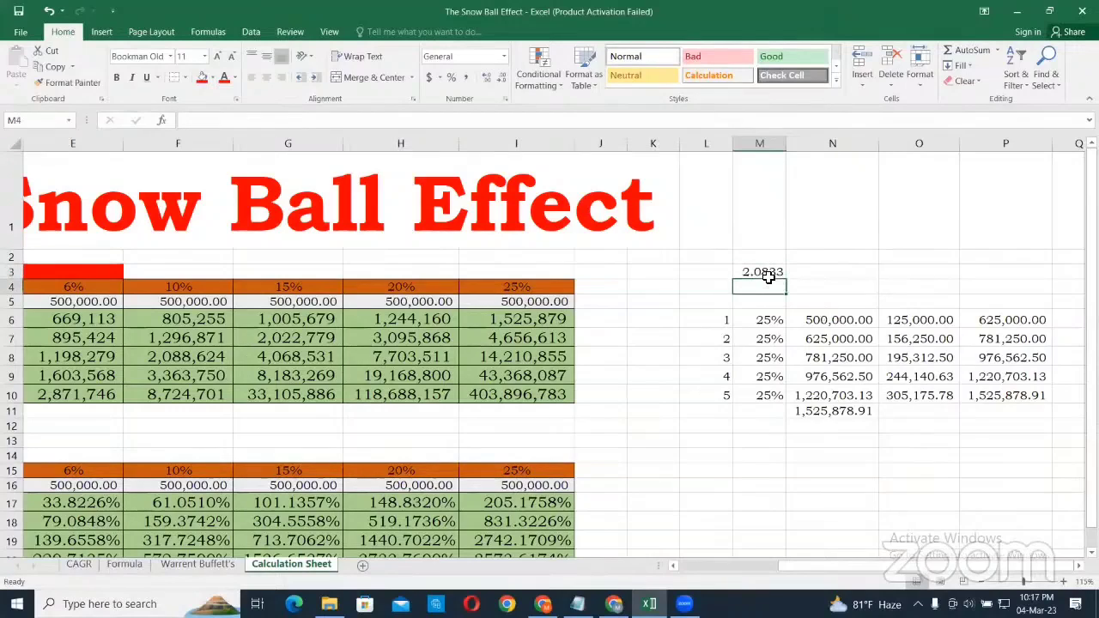
left_click(768, 319)
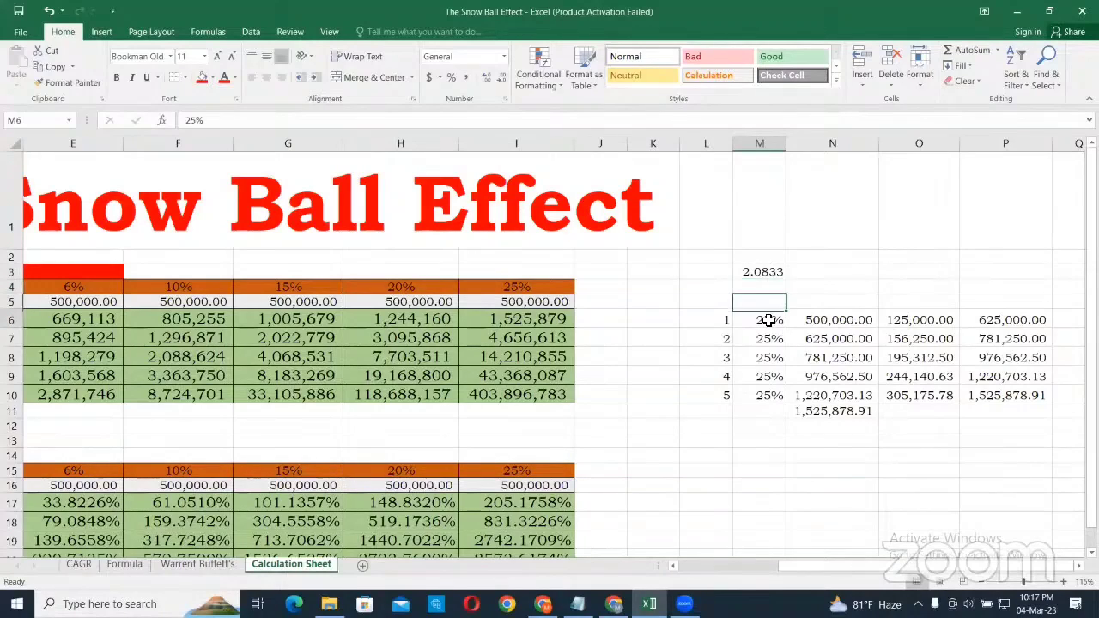
left_click(766, 272)
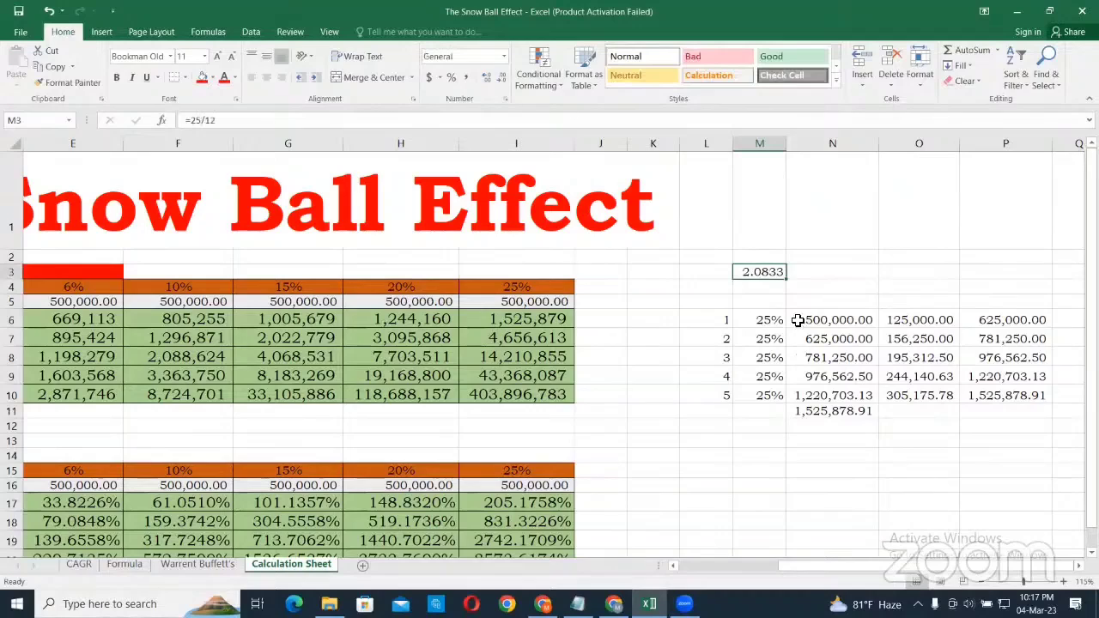
- Examine the first-year starting amount, yearly increase and year-end amount in N6, O6 and P6
left_click(846, 319)
left_click(912, 326)
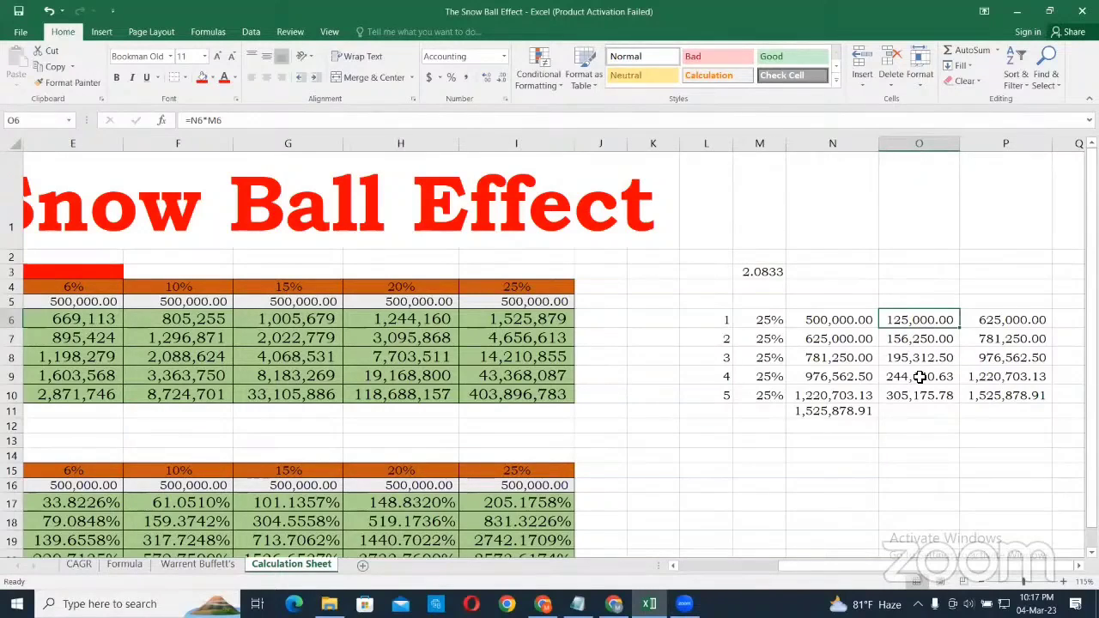
left_click(1008, 322, "shift")
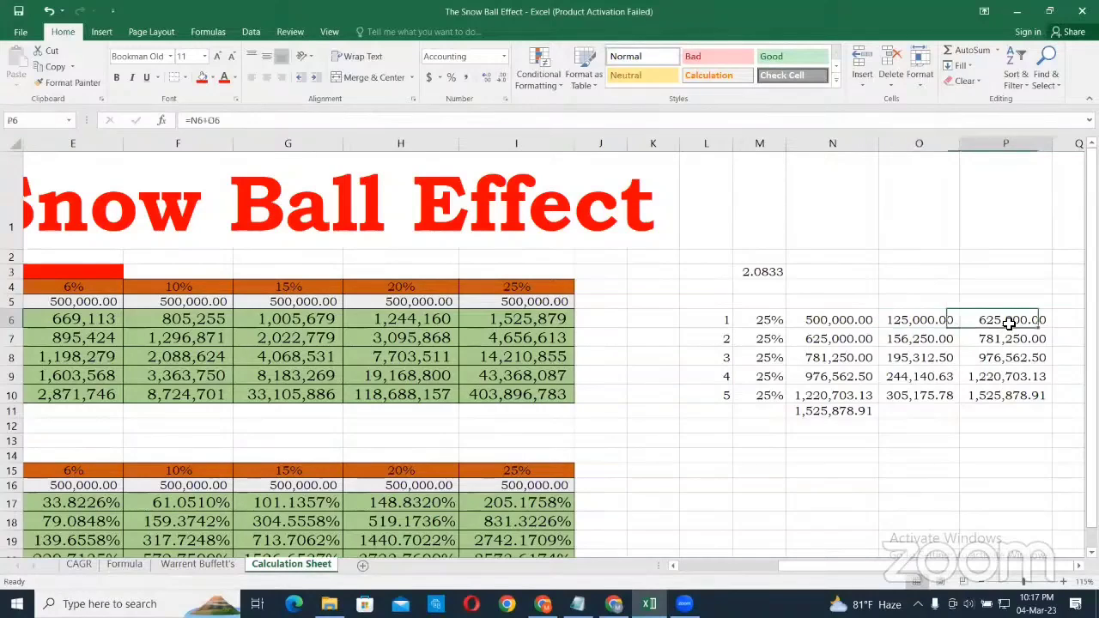
left_click(907, 320)
left_click(812, 319)
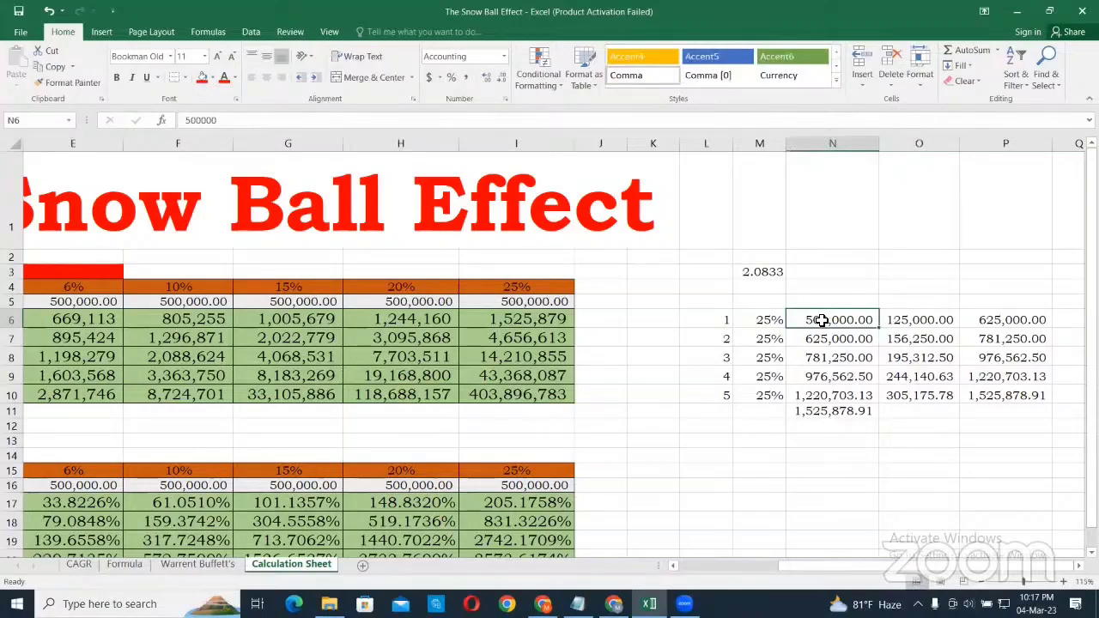
left_click(1022, 320)
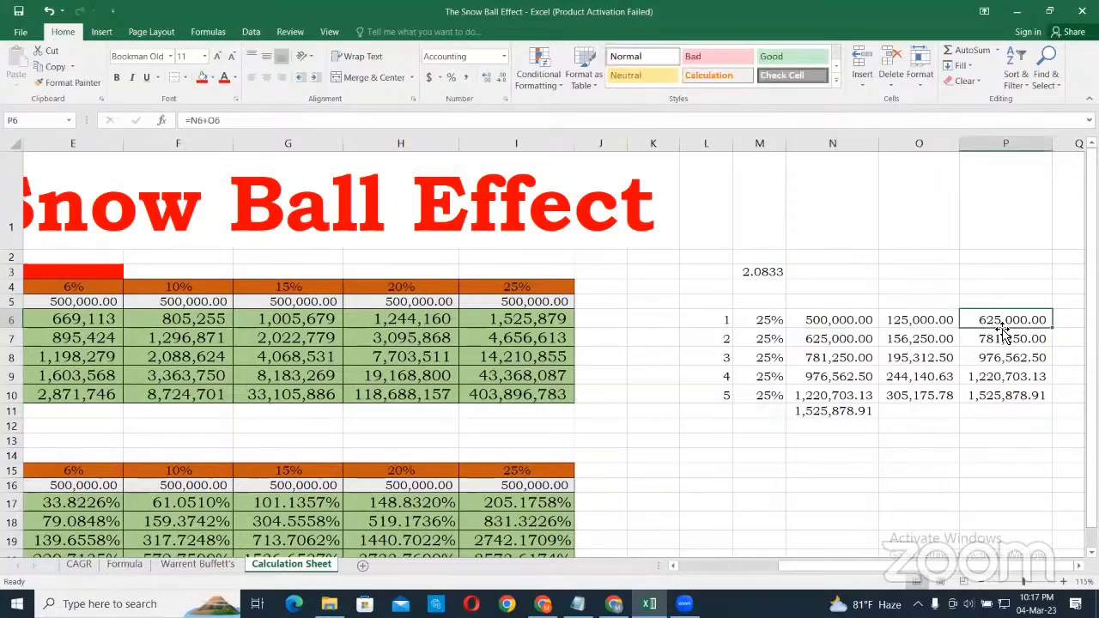
- Add the headings "Profit" in O5 and "Intial Fund" in N5 above the 25% breakdown
left_click(937, 305)
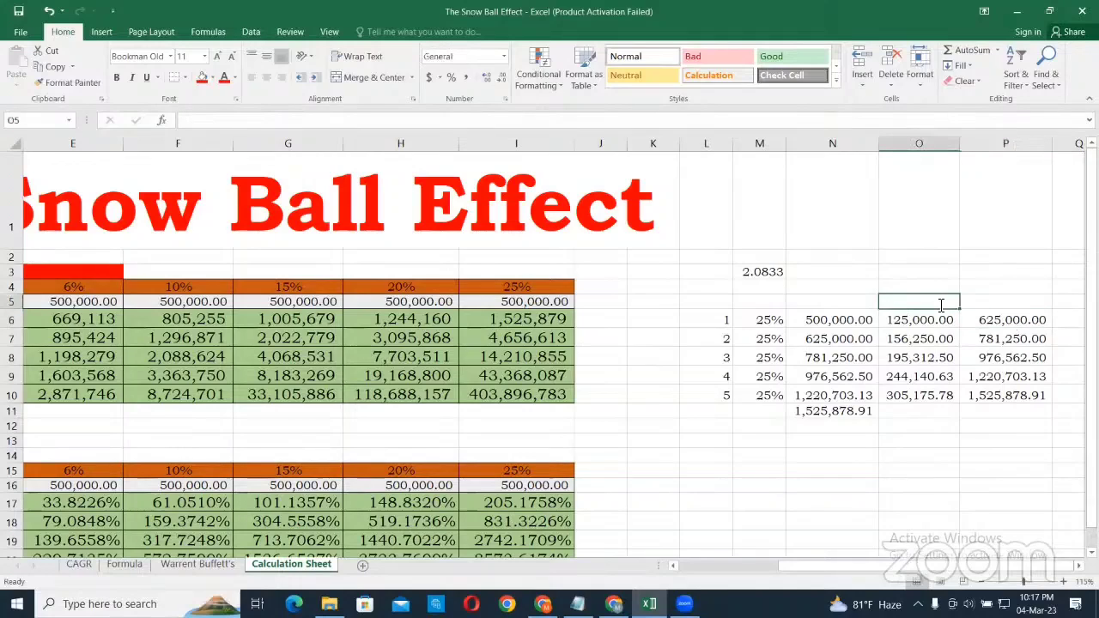
type("Profit")
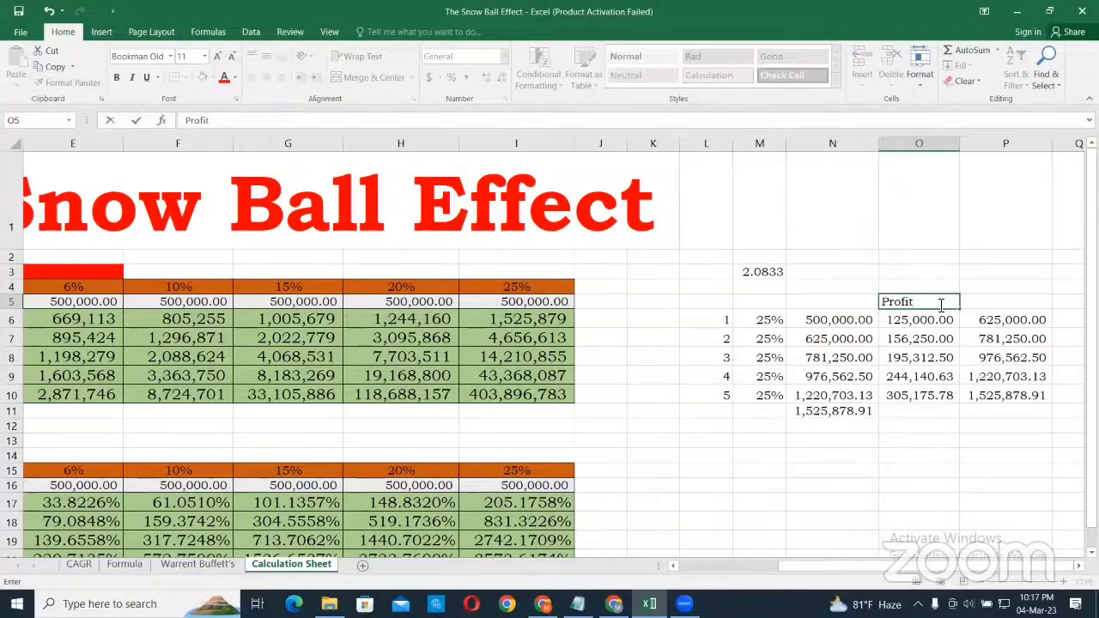
key("Left")
type("In")
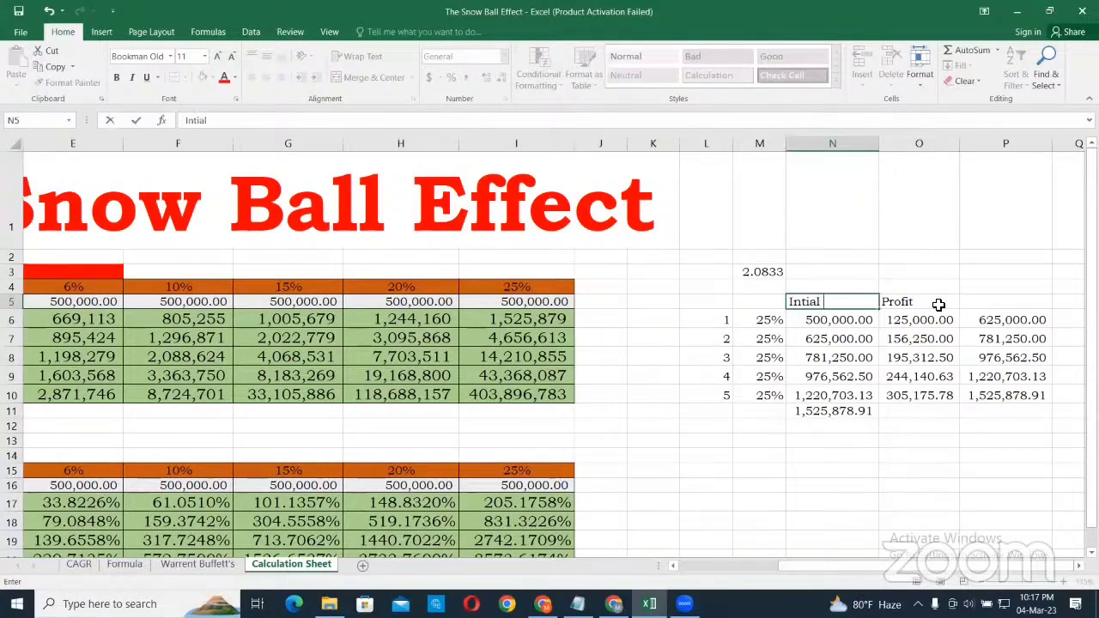
key("BackSpace")
type("Fund")
key("Right")
- Head the year-end amounts in P5 as "Total" and replace that heading with "New Capital"
key("Right")
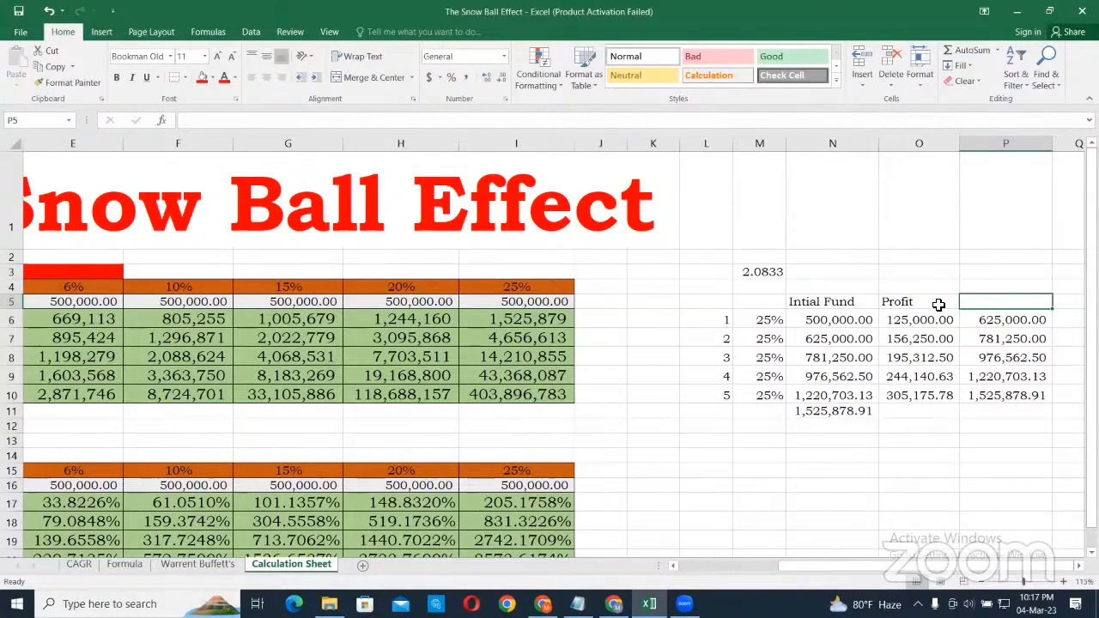
type("Total")
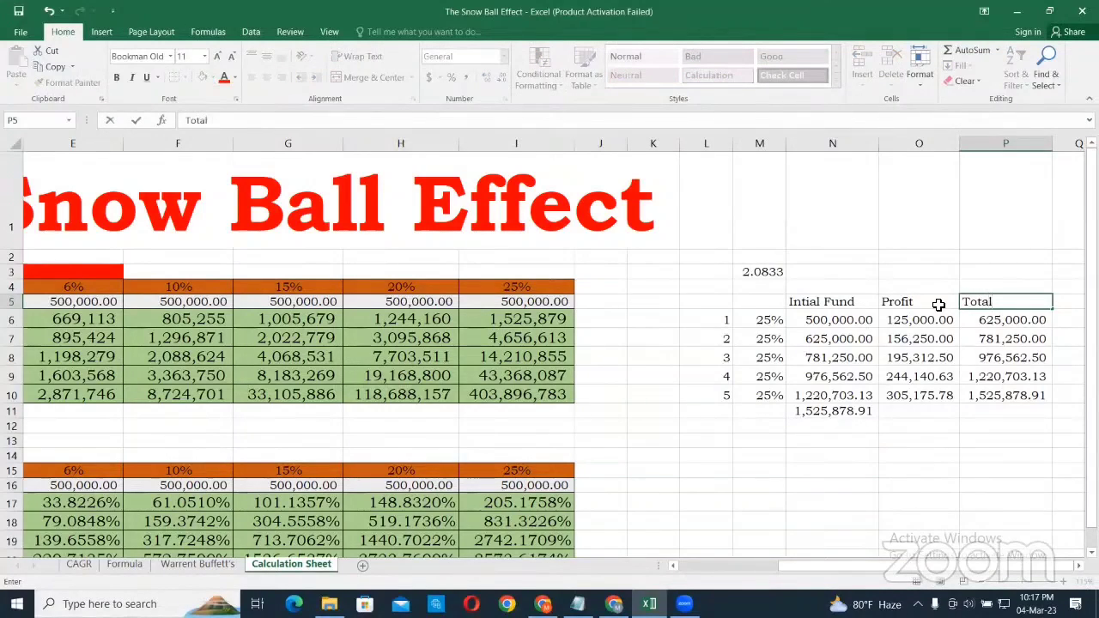
key("Return")
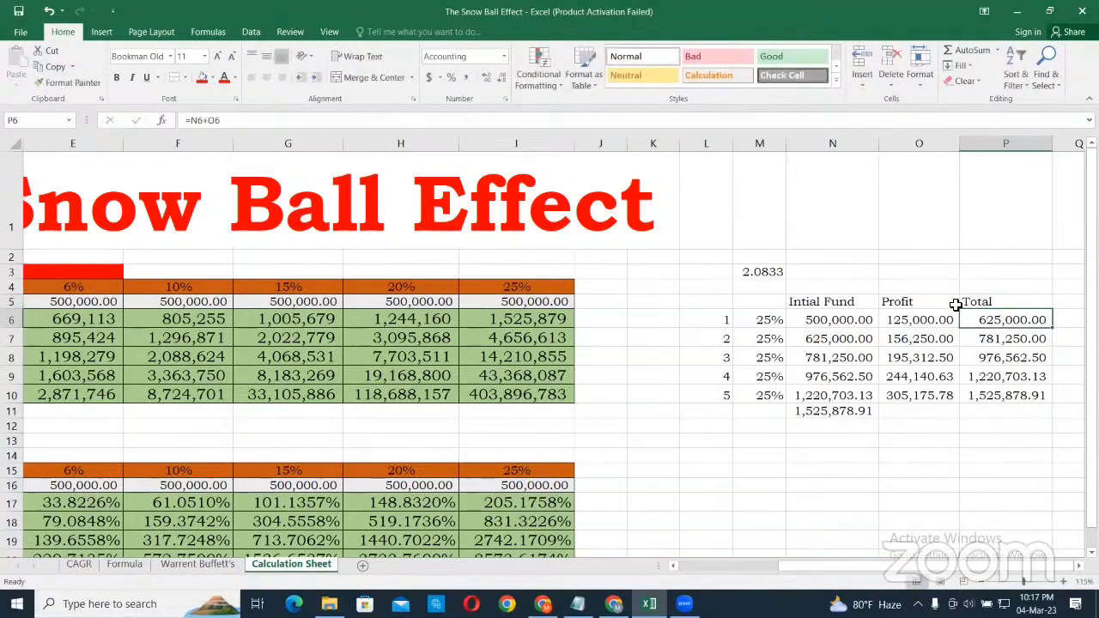
left_click(1004, 300)
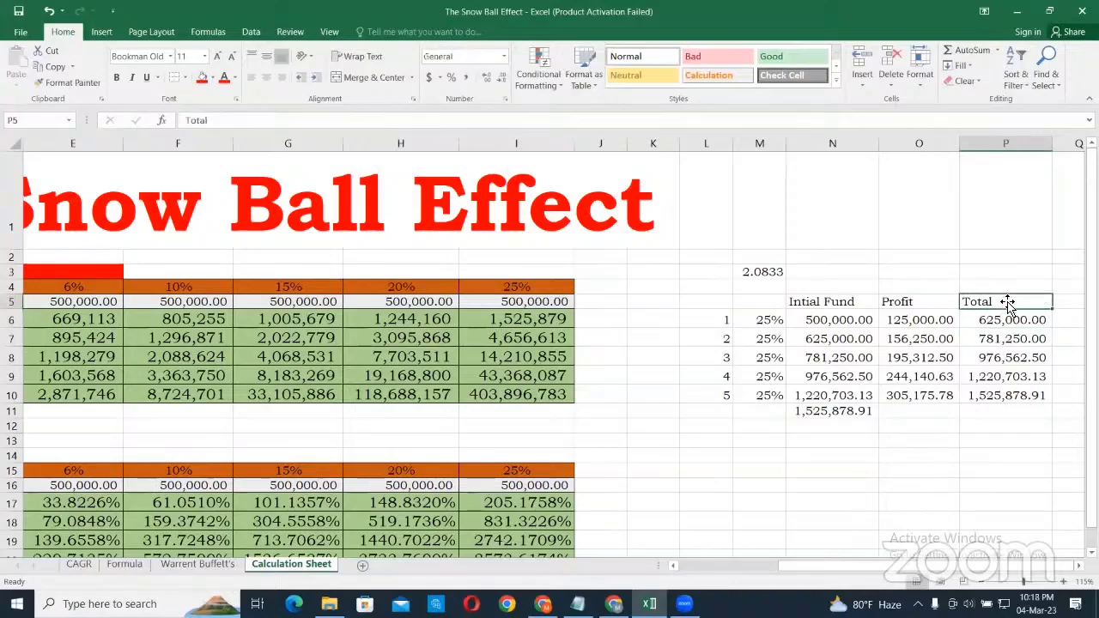
left_click(1010, 322)
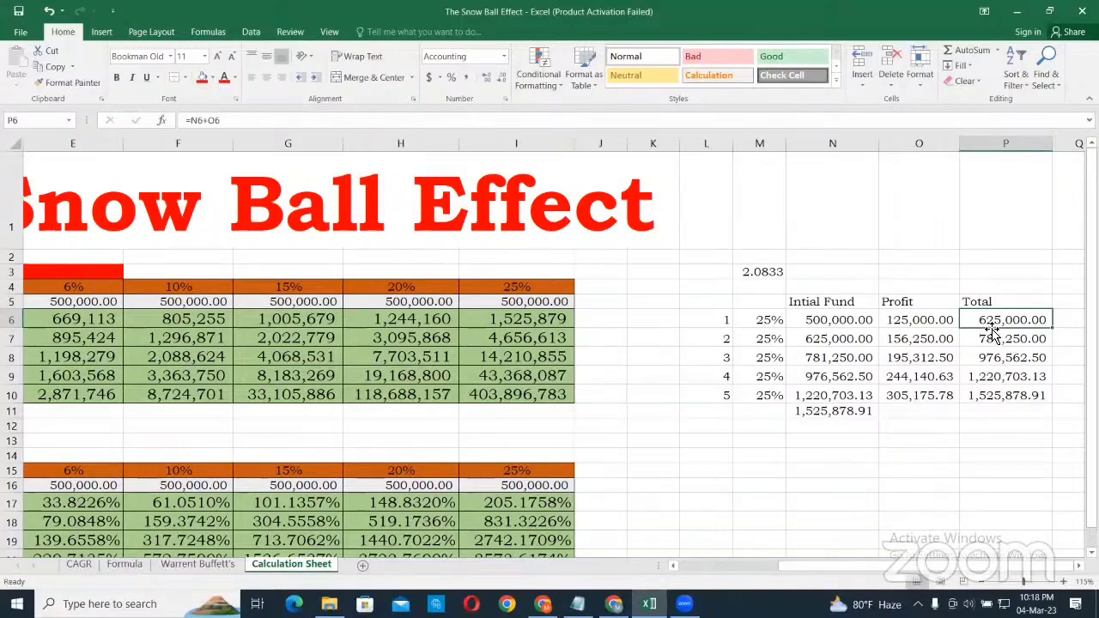
left_click(991, 298)
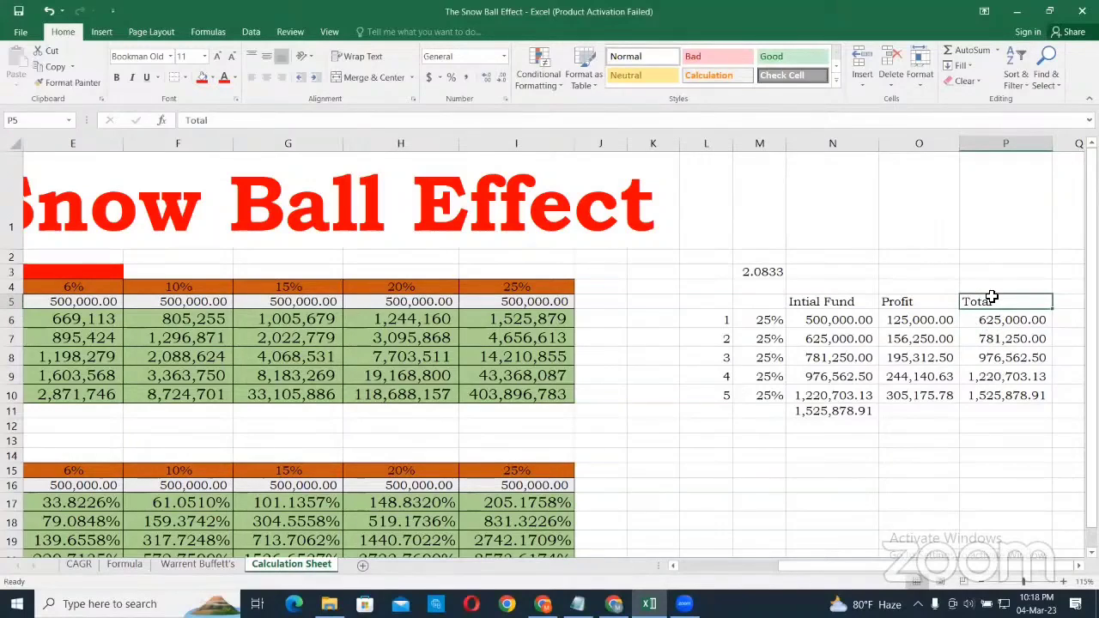
type("New Capi")
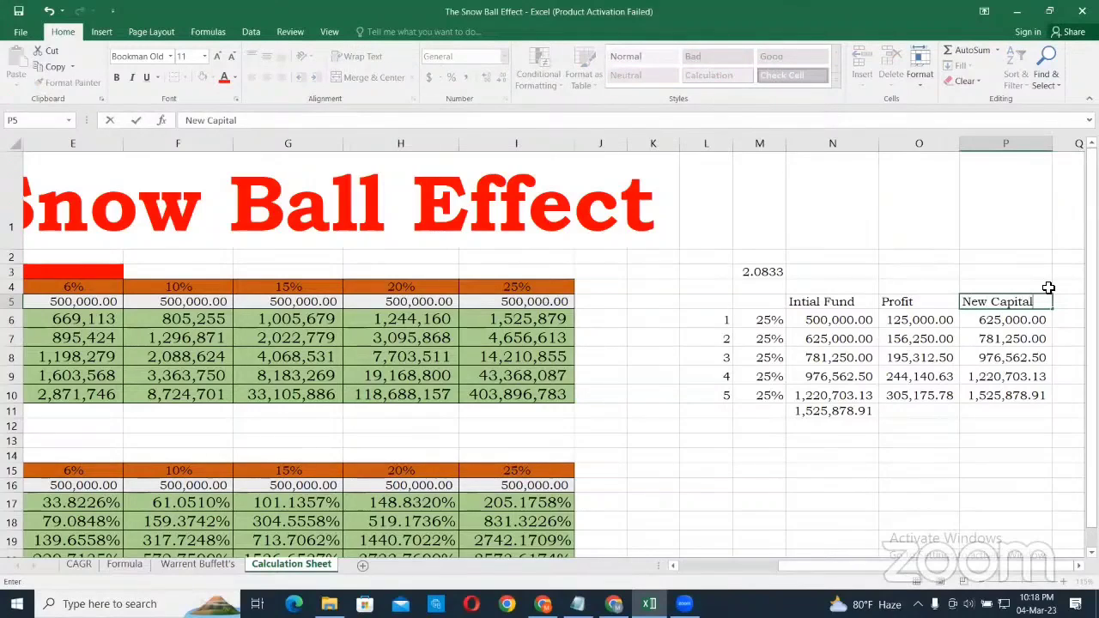
key("Return")
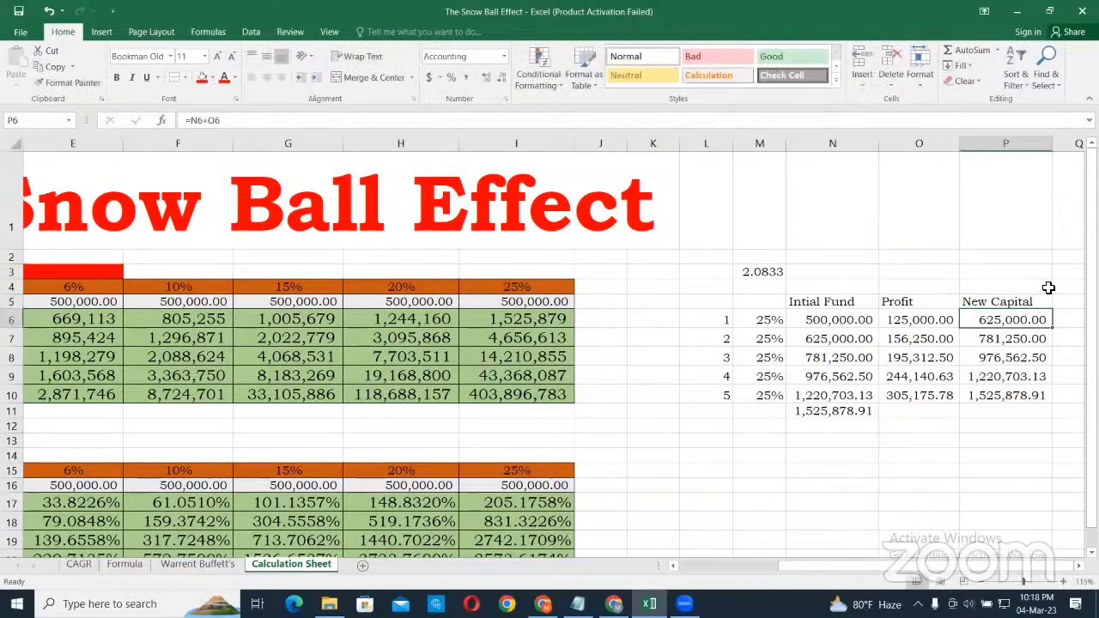
- Trace how the first-year fund and profit in row 6 form the new capital carried into N7
left_click(833, 320)
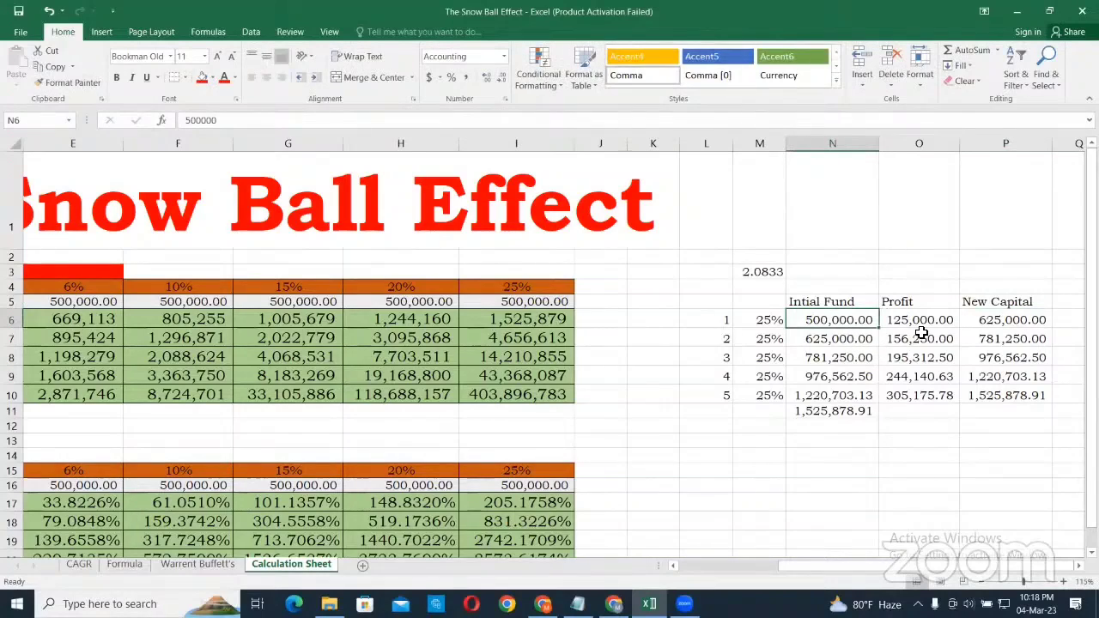
left_click(970, 316)
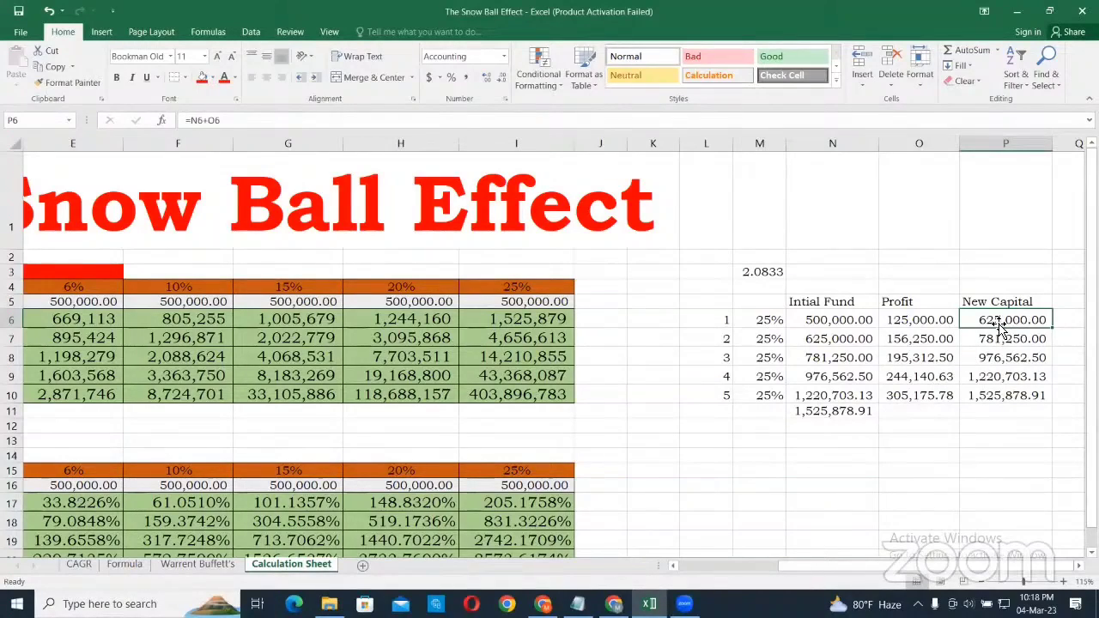
left_click(935, 321)
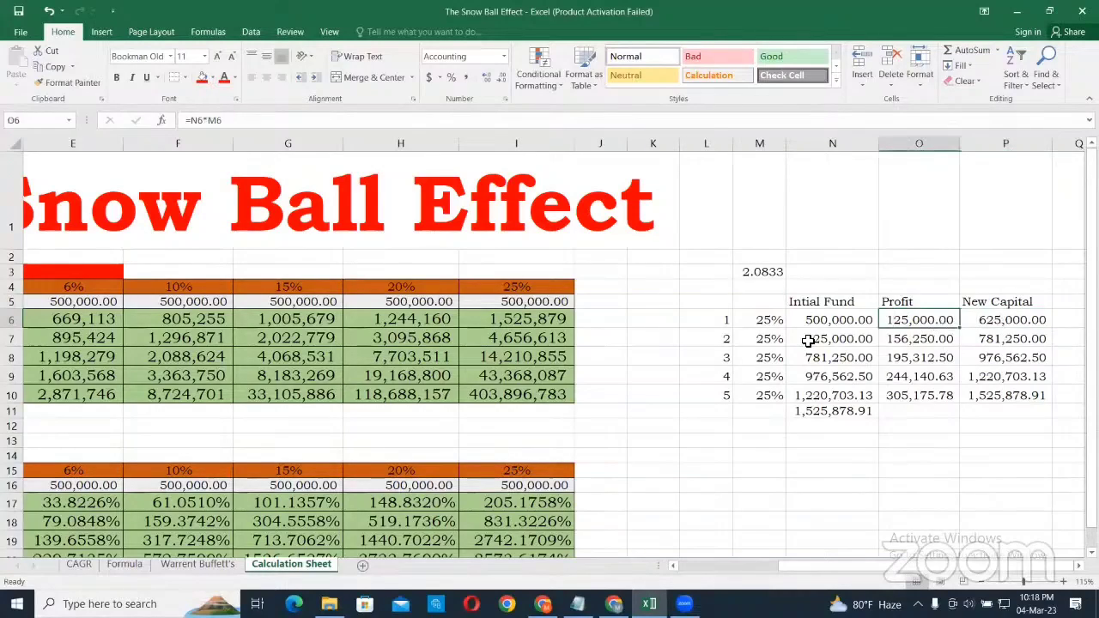
left_click(1002, 324)
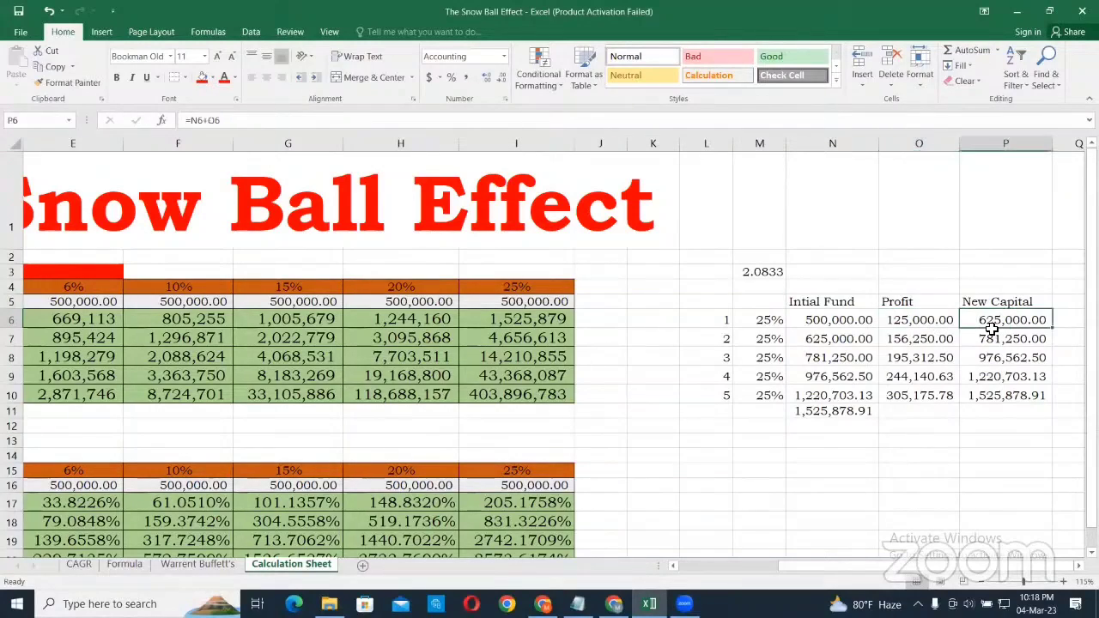
left_click(837, 345)
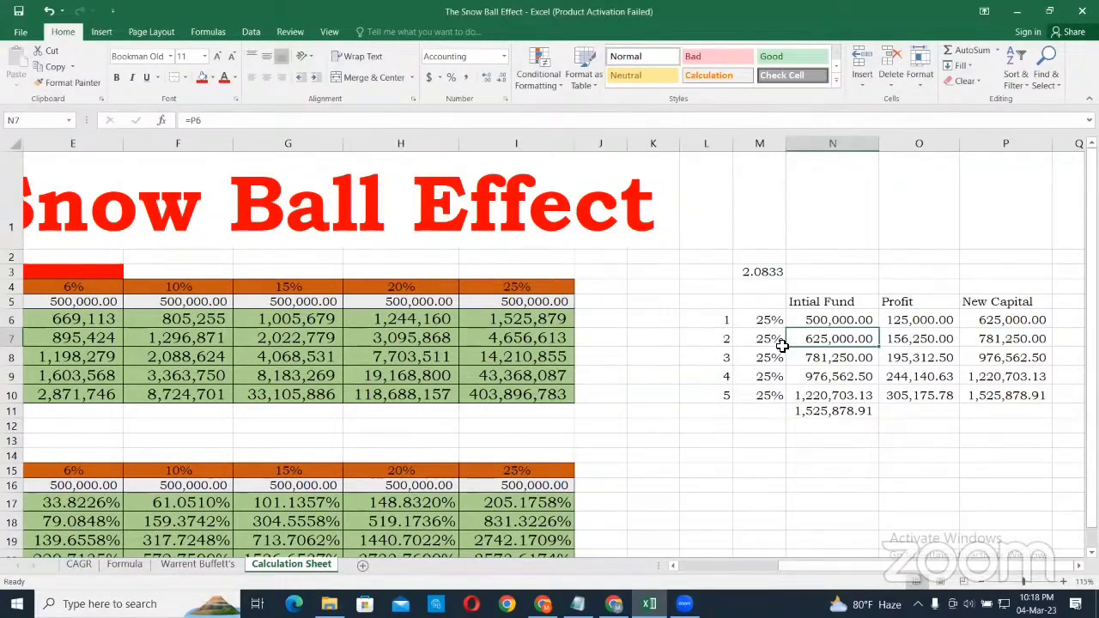
- Examine the second-year rate and initial fund in row 7 alongside the monthly rate in M3
left_click(771, 344)
left_click(834, 340)
left_click(762, 272)
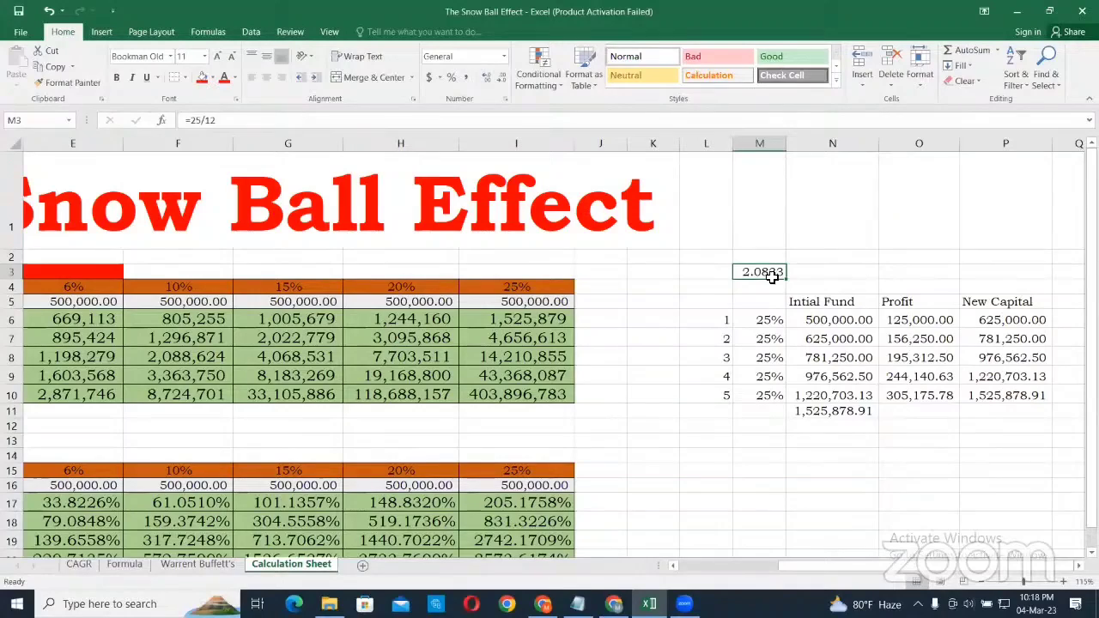
key("Down")
left_click(766, 324)
left_click(768, 342)
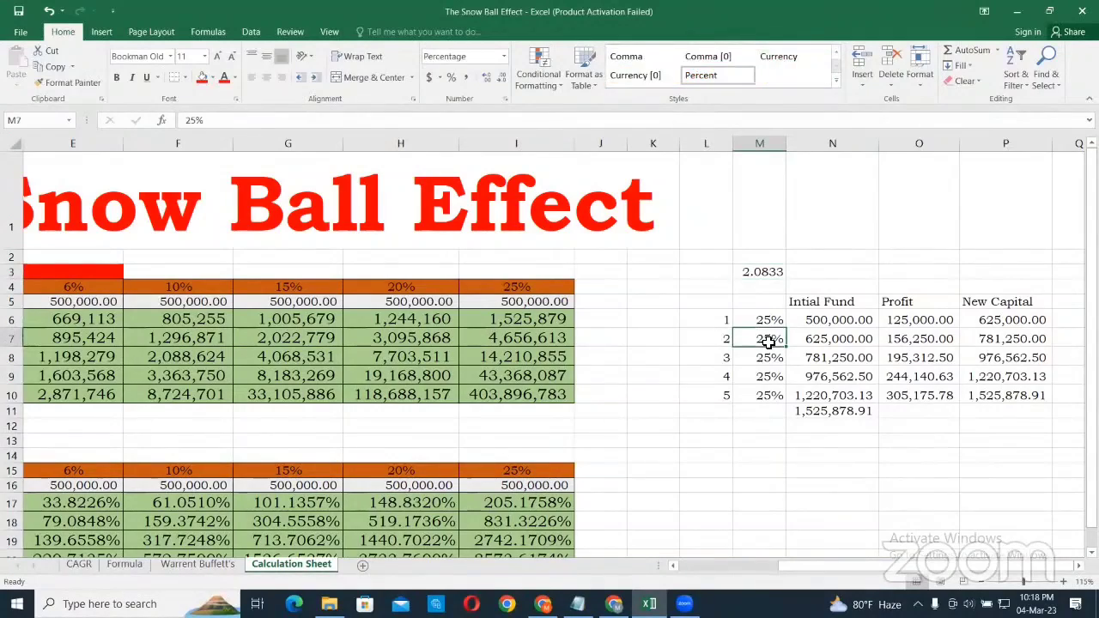
left_click(828, 337)
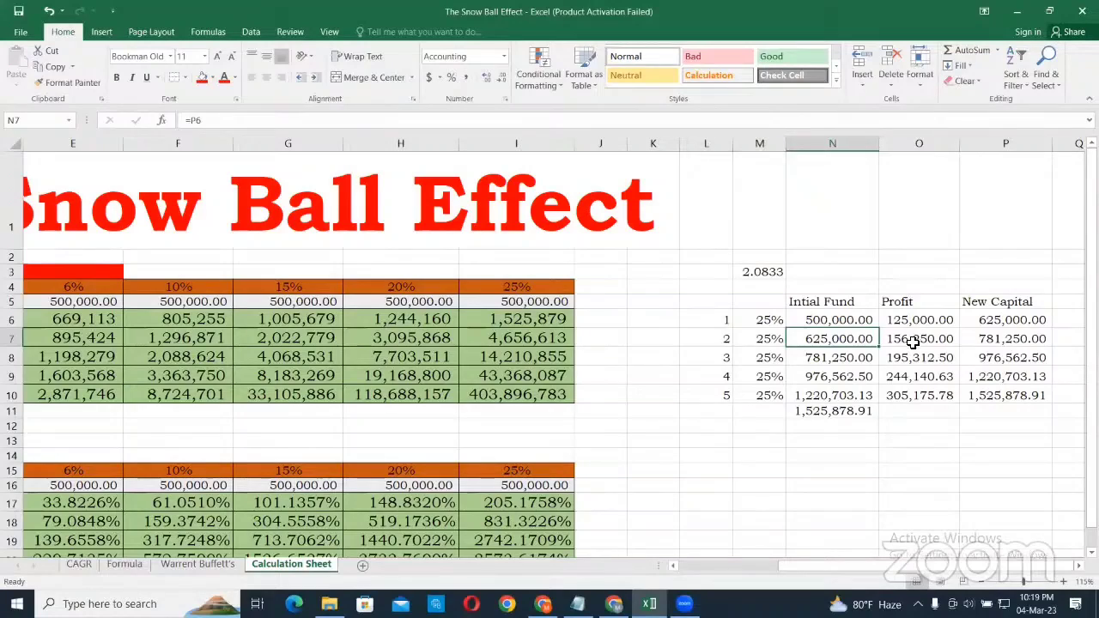
- Trace how the second-year profit and new capital in row 7 carry into the third-year fund and profit in row 8
left_click(912, 341)
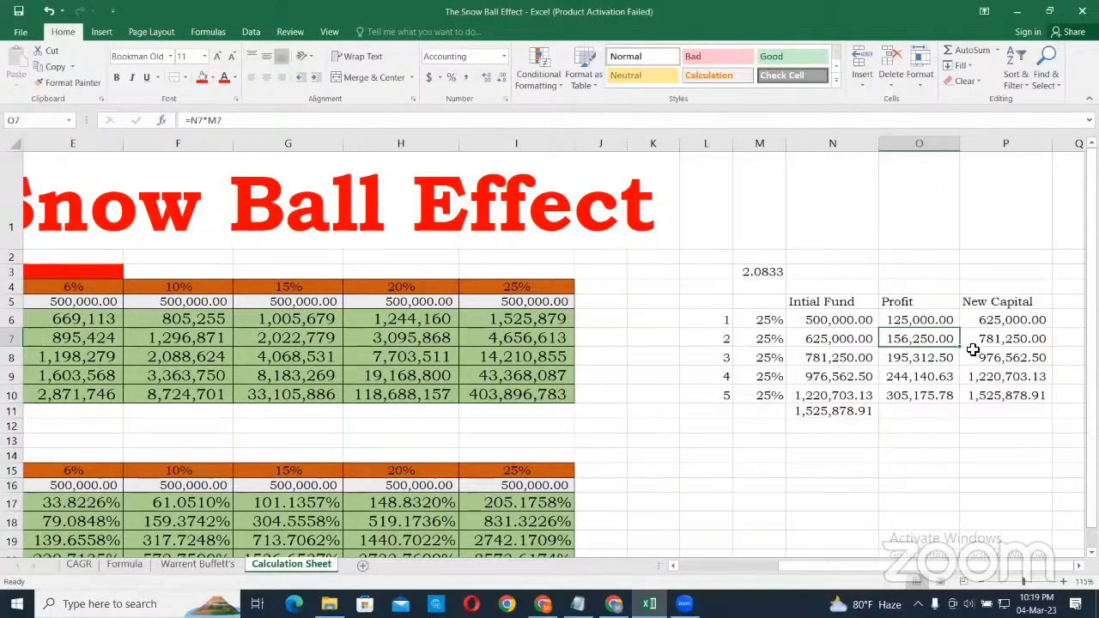
left_click(1020, 338)
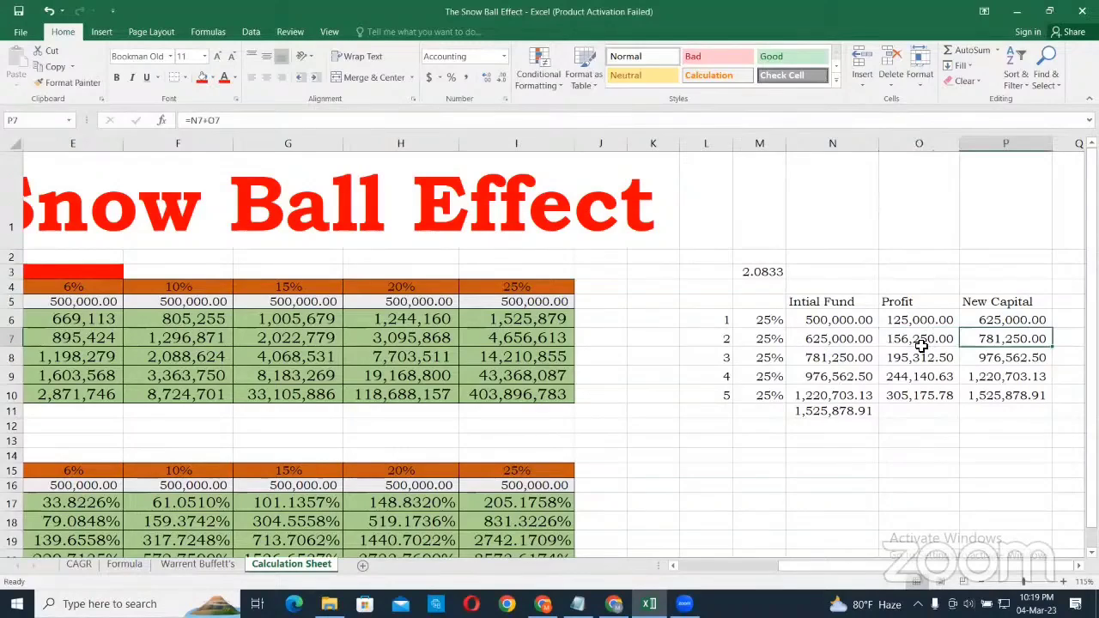
left_click(920, 344)
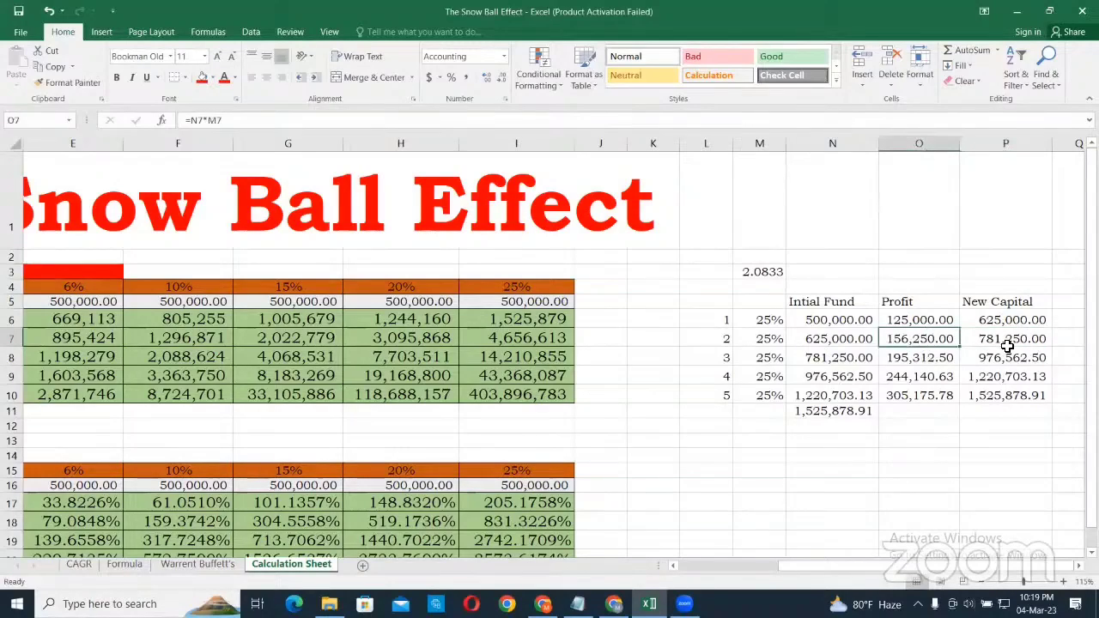
left_click(1007, 344)
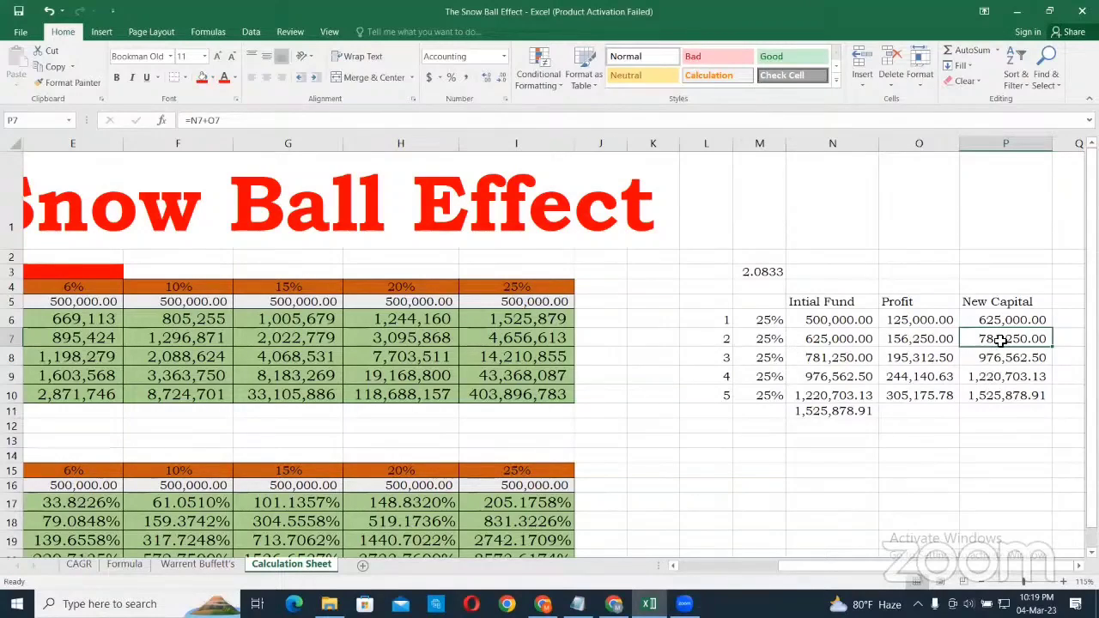
left_click(837, 358)
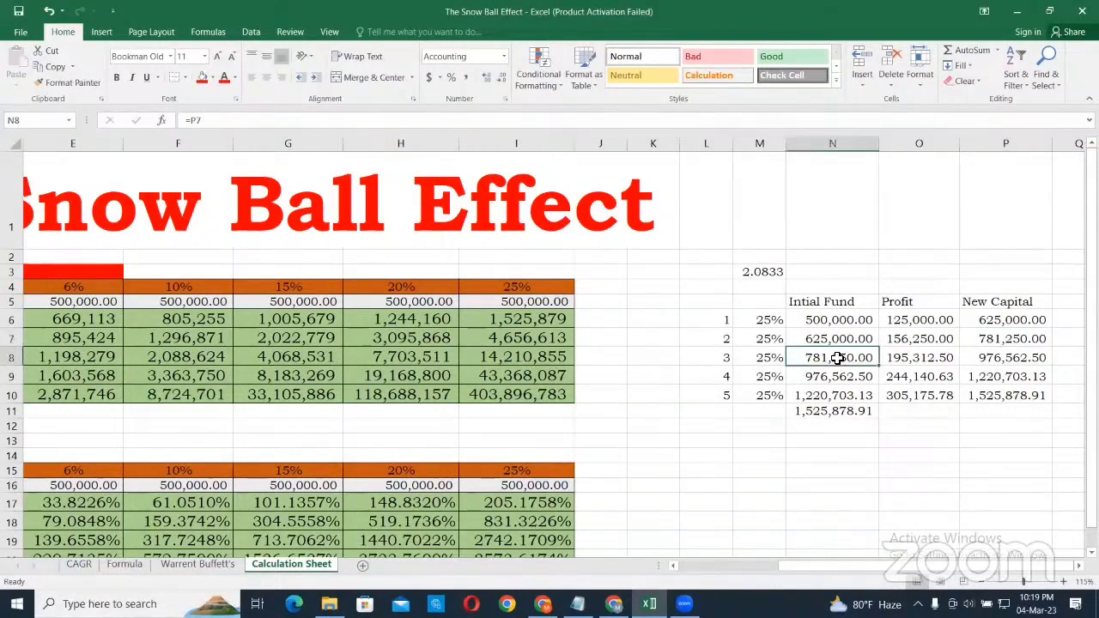
left_click(934, 361)
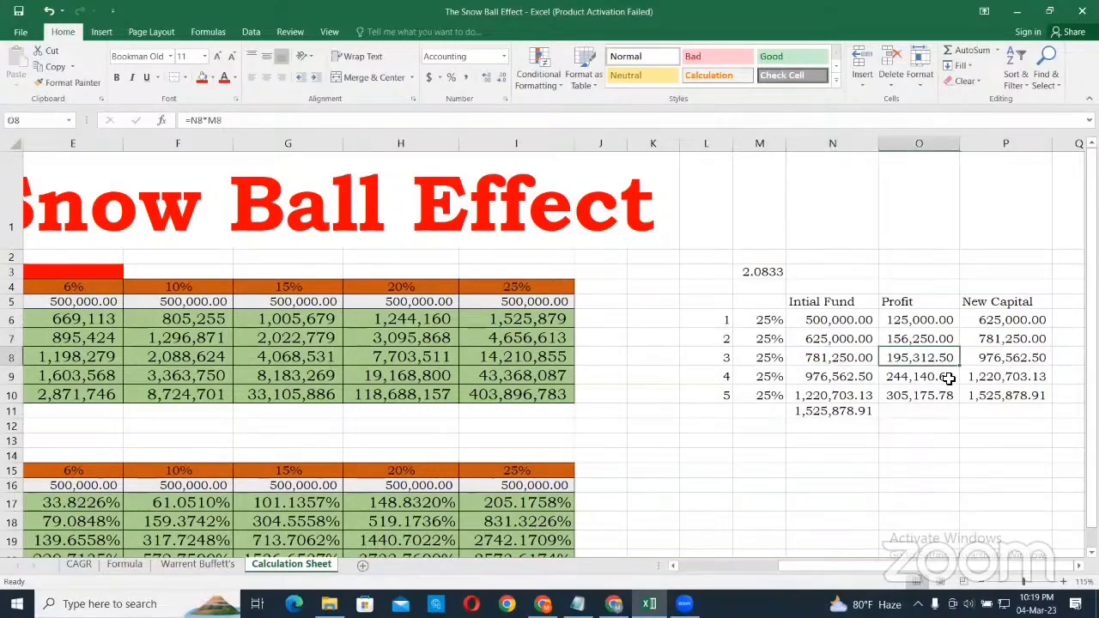
- Total the five yearly profits from O6:O10 in cell O11 with AutoSum
left_click(922, 412)
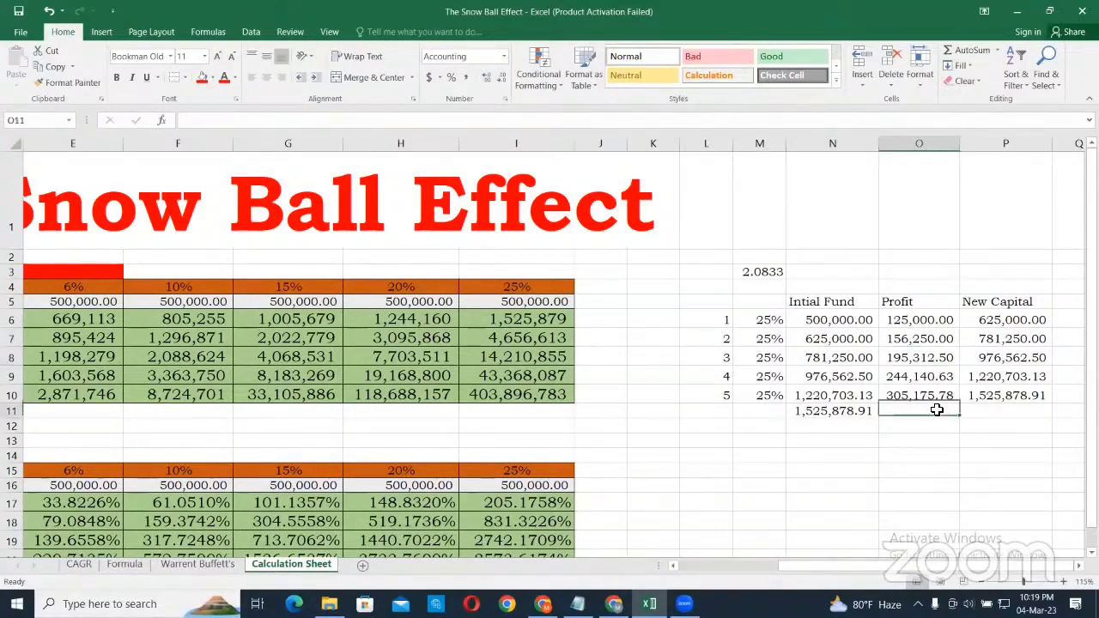
left_click(951, 51)
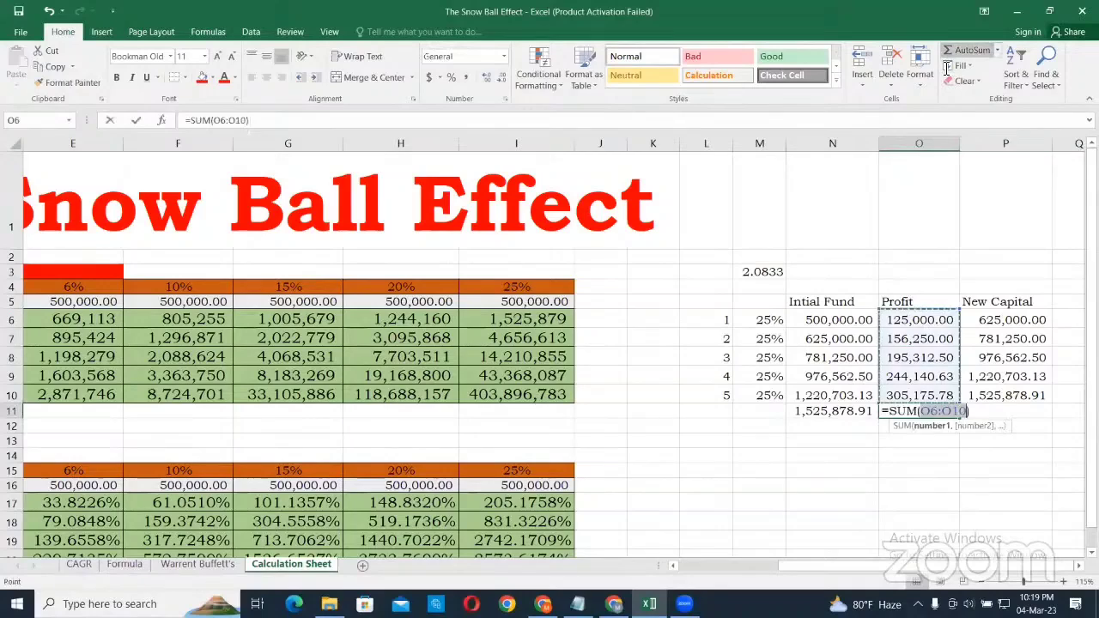
key("Return")
left_click(959, 470)
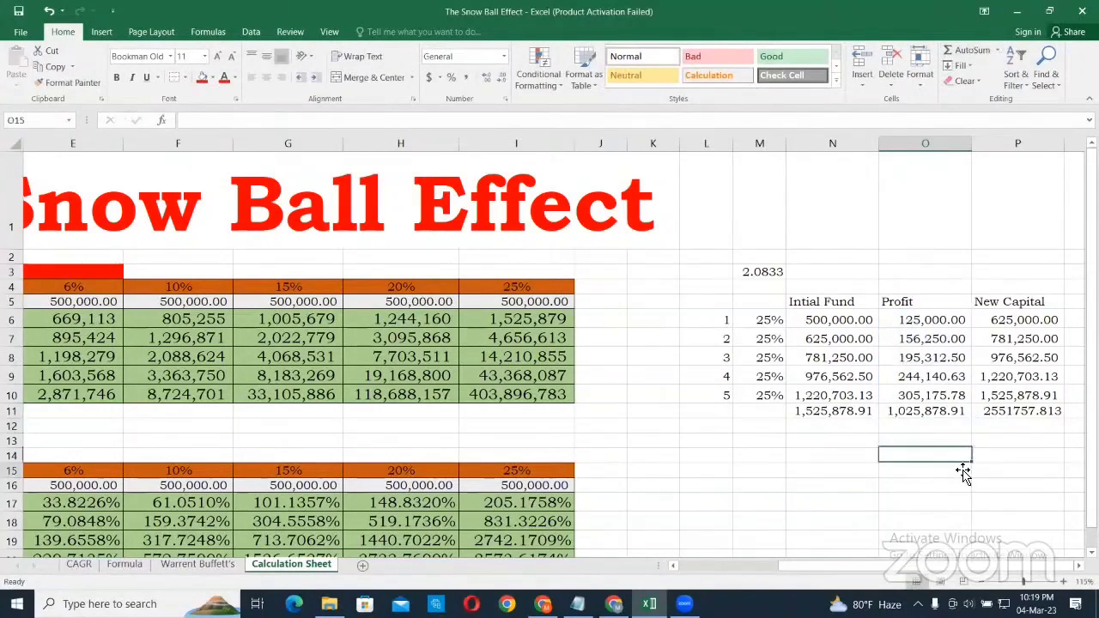
- Review the profit total in O11 alongside the amount in P11 and the fifth-year capital in P10
left_click(924, 416)
key("Down")
key("Down")
key("Down")
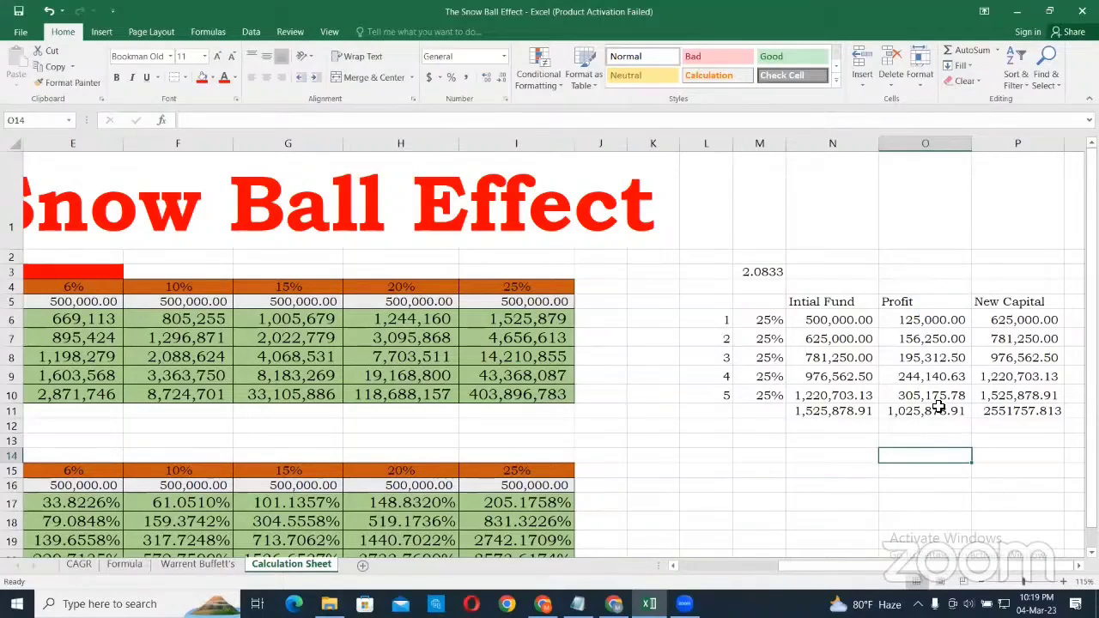
key("Up")
key("Up")
key("Up")
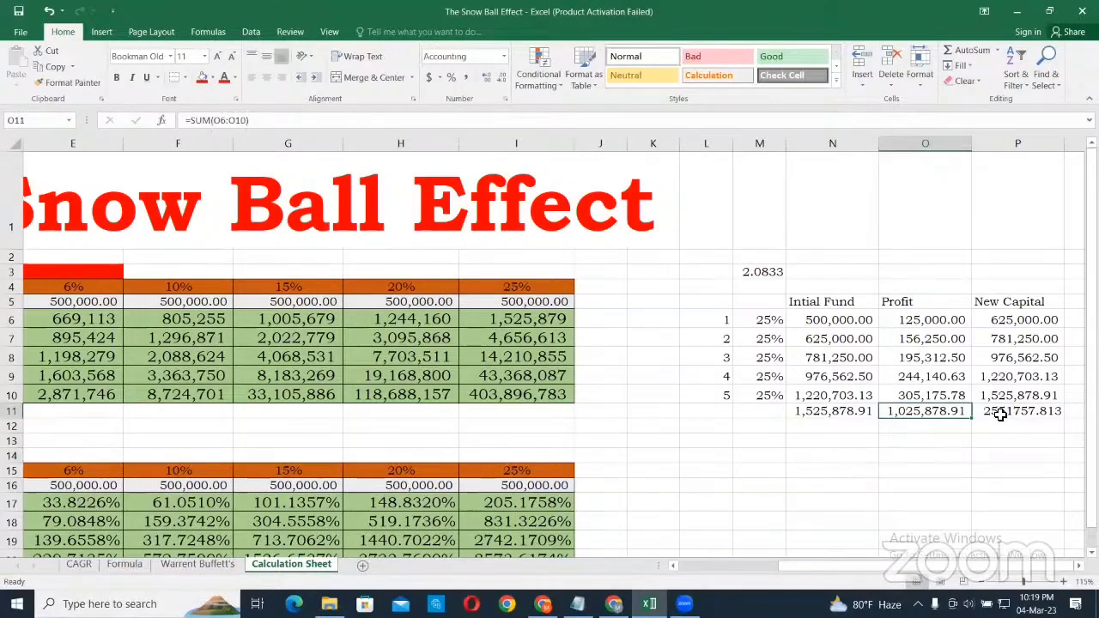
left_click(1000, 415)
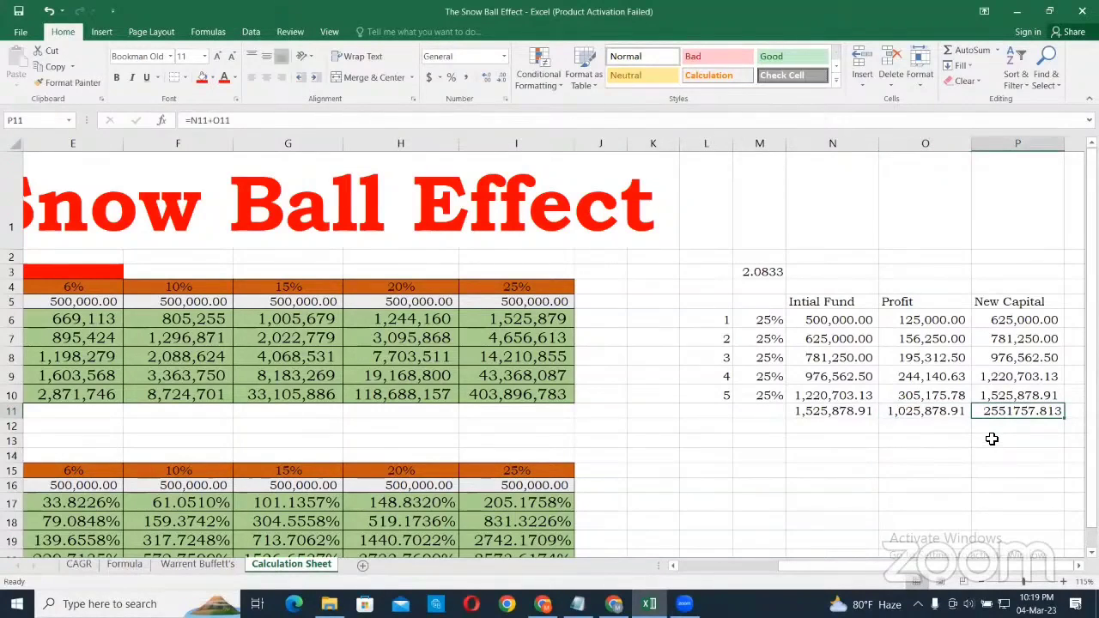
left_click(1013, 400)
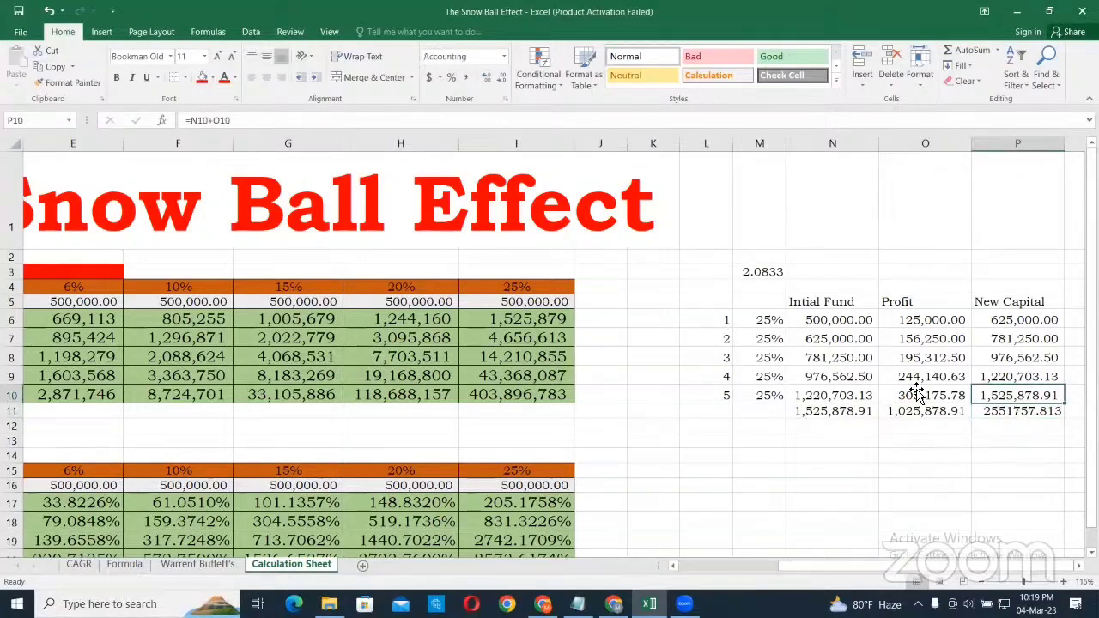
- Compare the first-year initial fund in N6 with the total profit in O11 and the fifth-year capital in P10
left_click(832, 320)
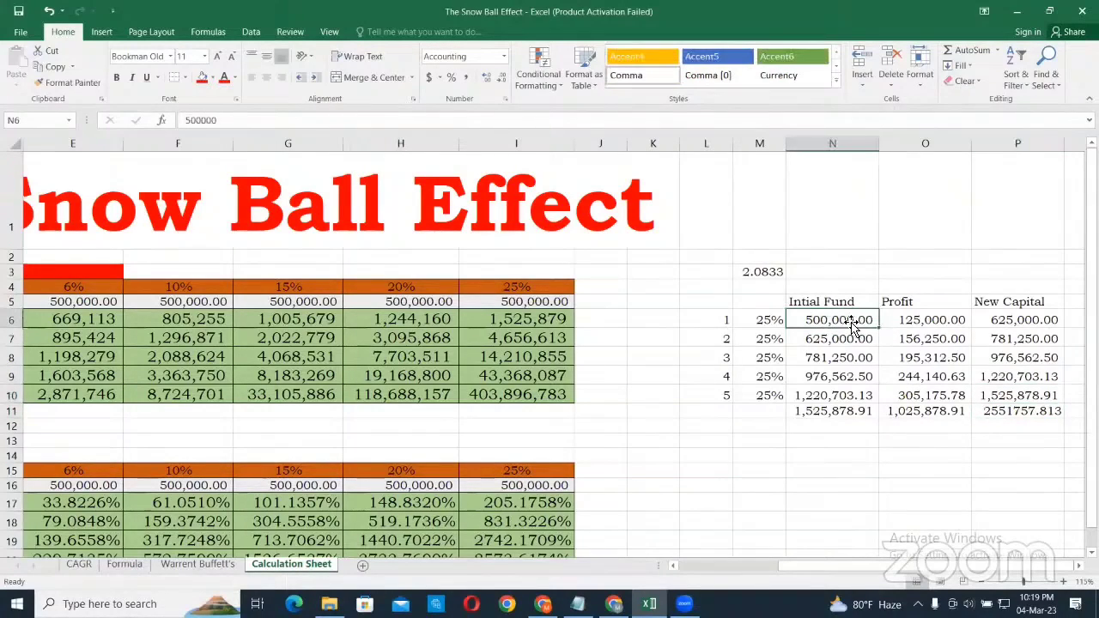
left_click(934, 412)
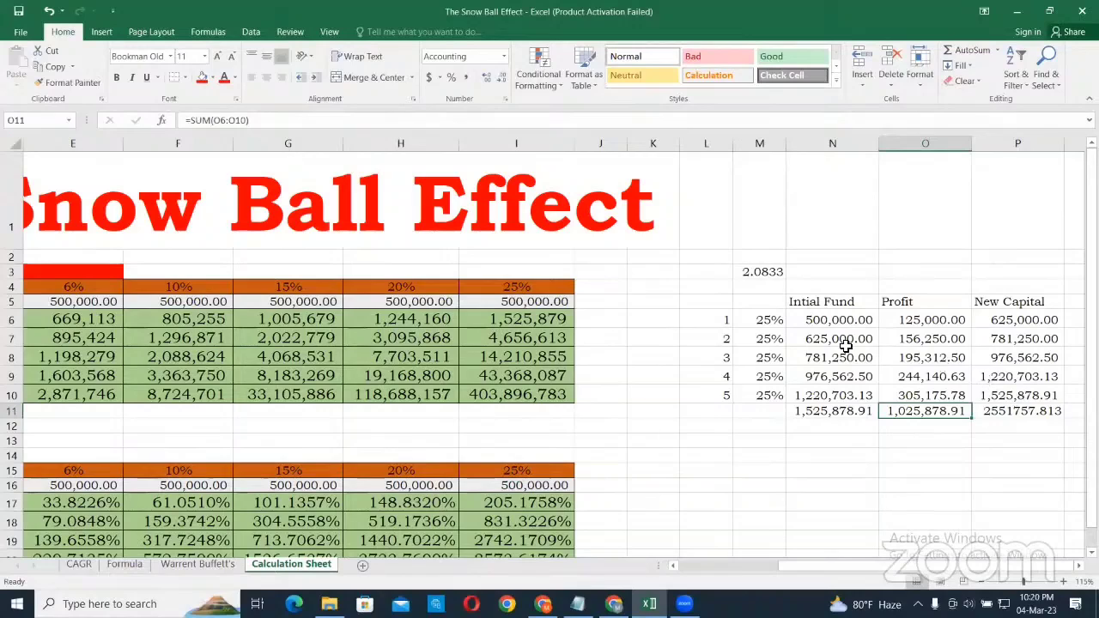
left_click(836, 323)
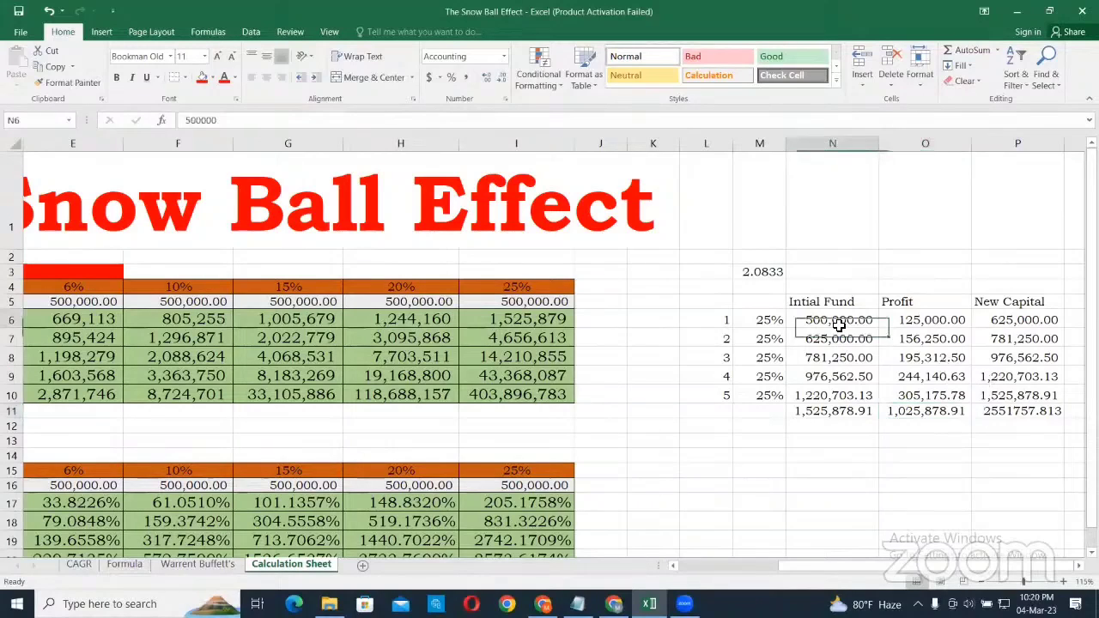
left_click(1011, 398)
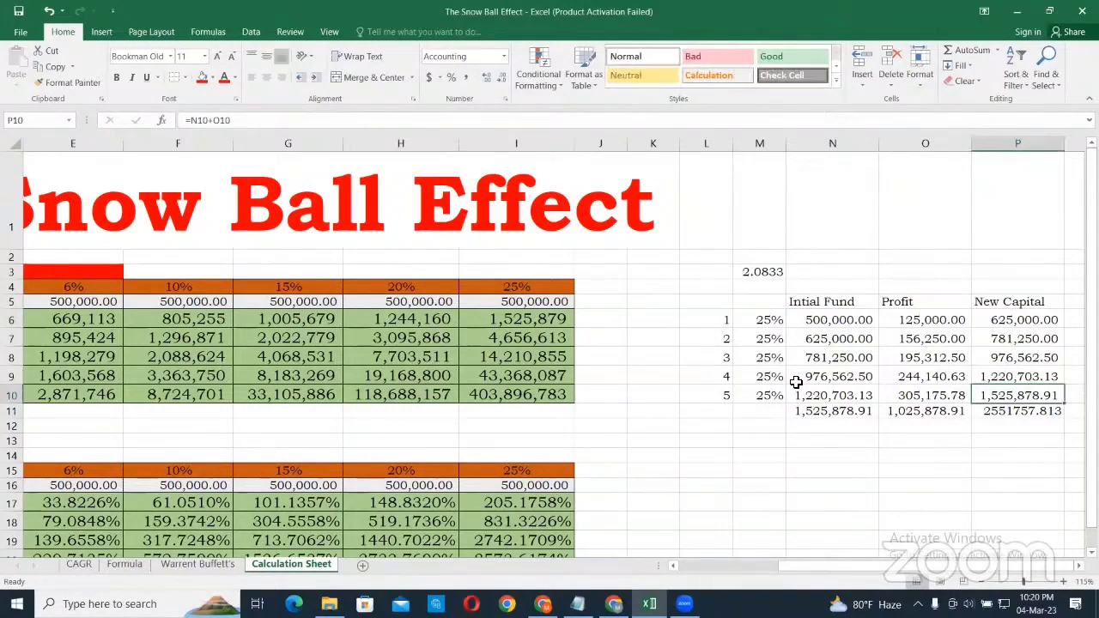
- Relate the monthly rate in M3 and the yearly rate in M8 to the starting fund and the capital in P9 and P10
left_click(760, 273)
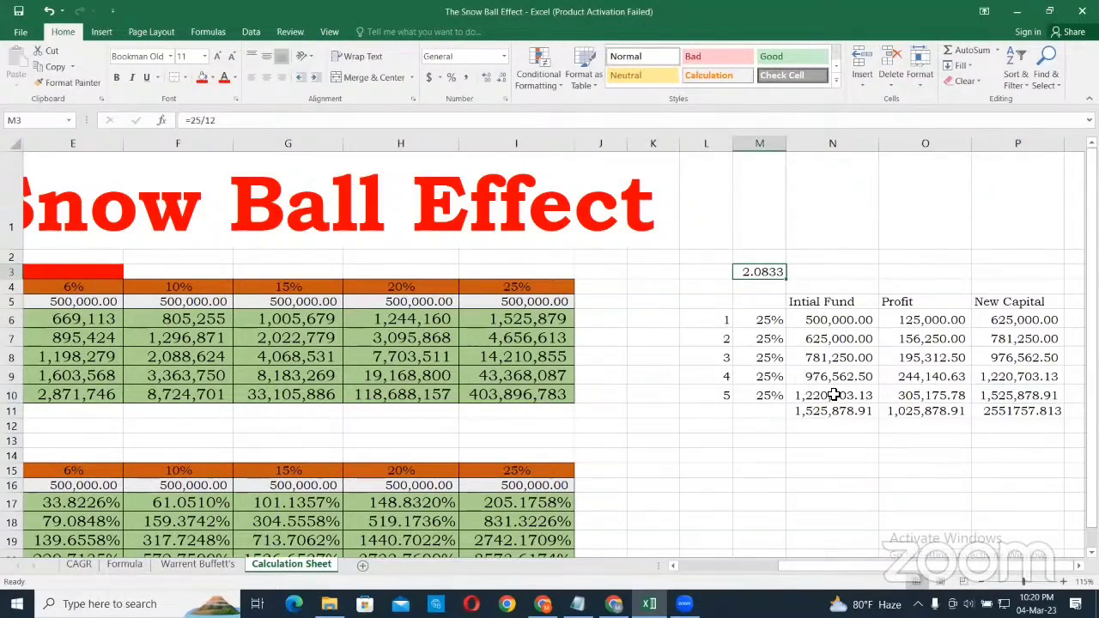
left_click(766, 357)
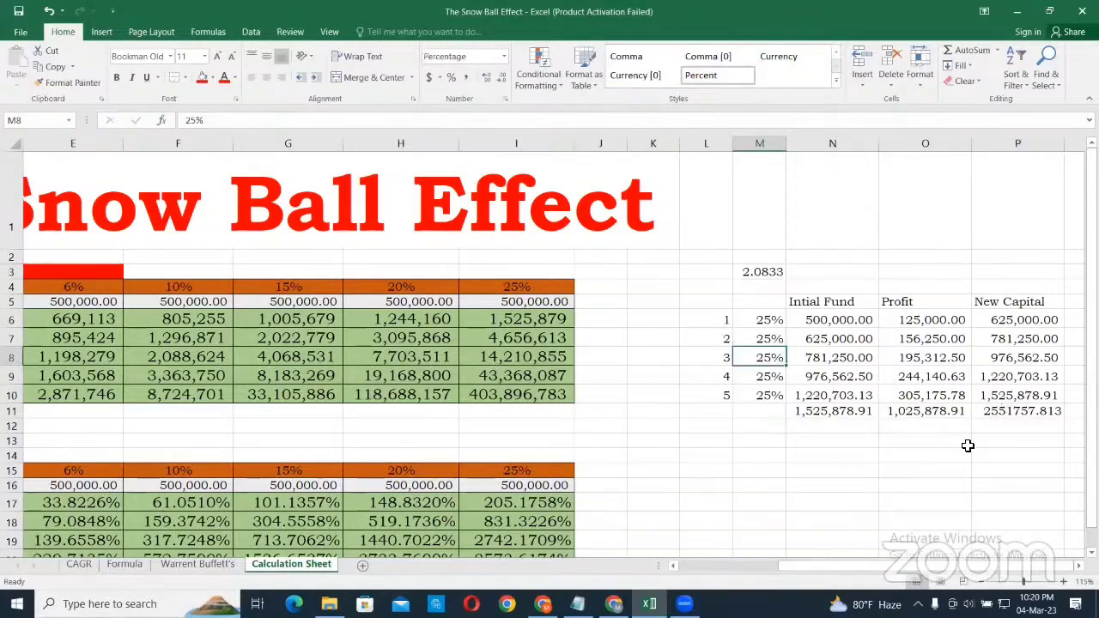
left_click(843, 323)
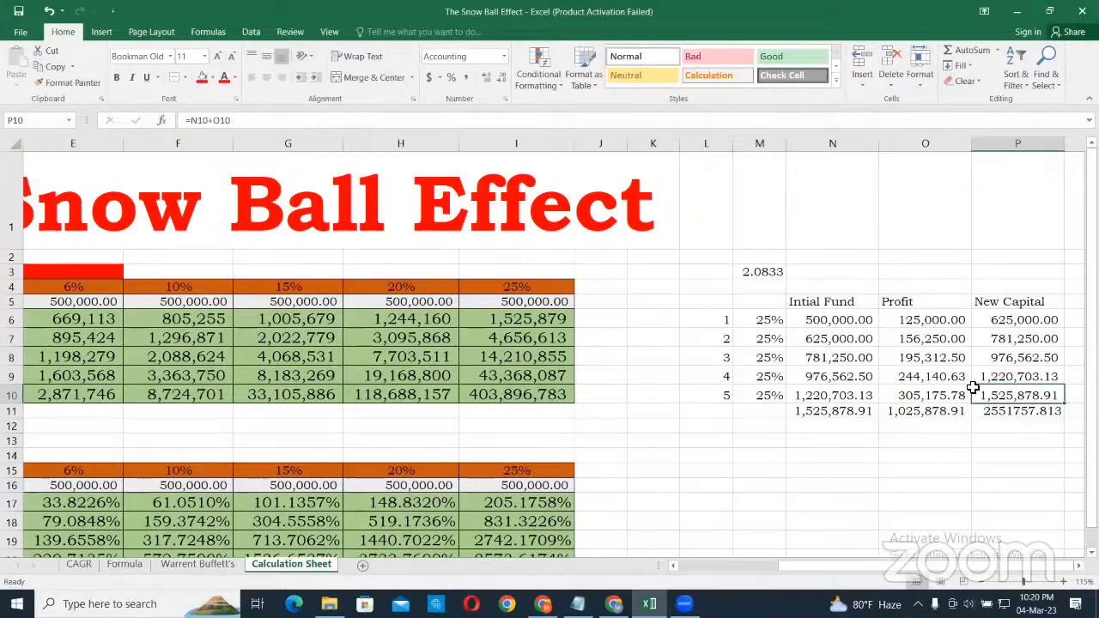
left_click(1015, 381)
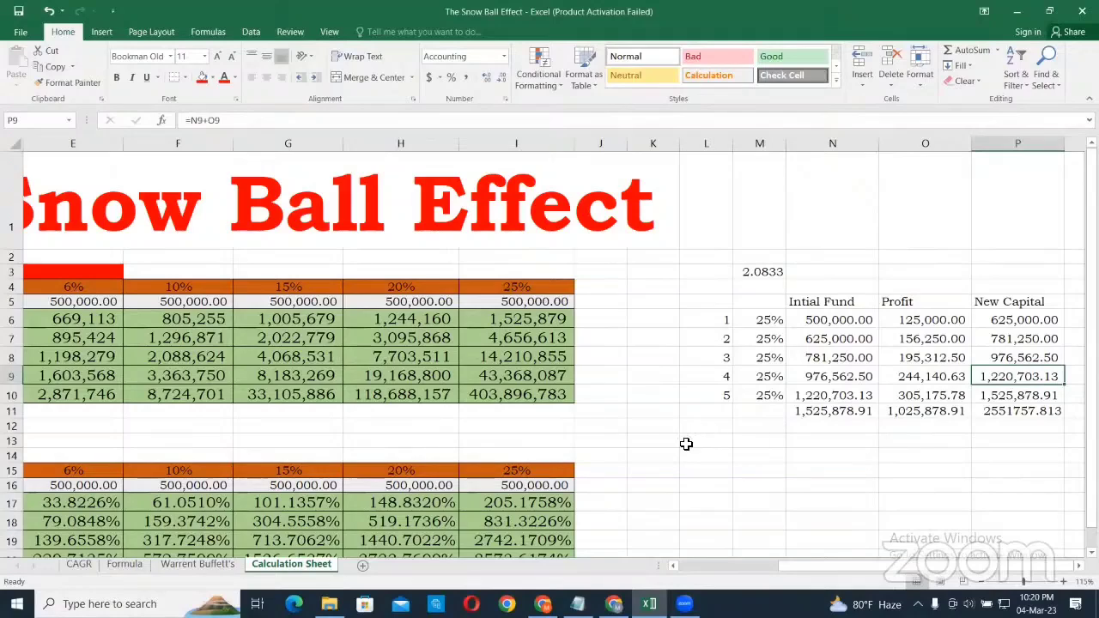
left_click(1011, 395)
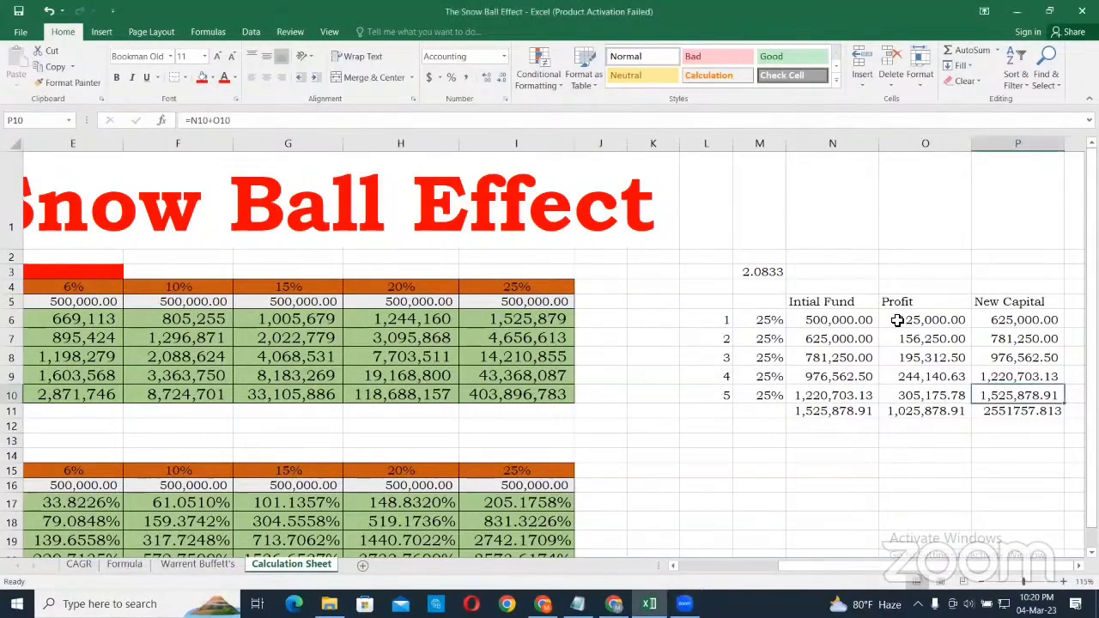
- Examine the yearly profits in O6 through O8 against the monthly rate in M3 and the fifth-year fund in N10
left_click(944, 320)
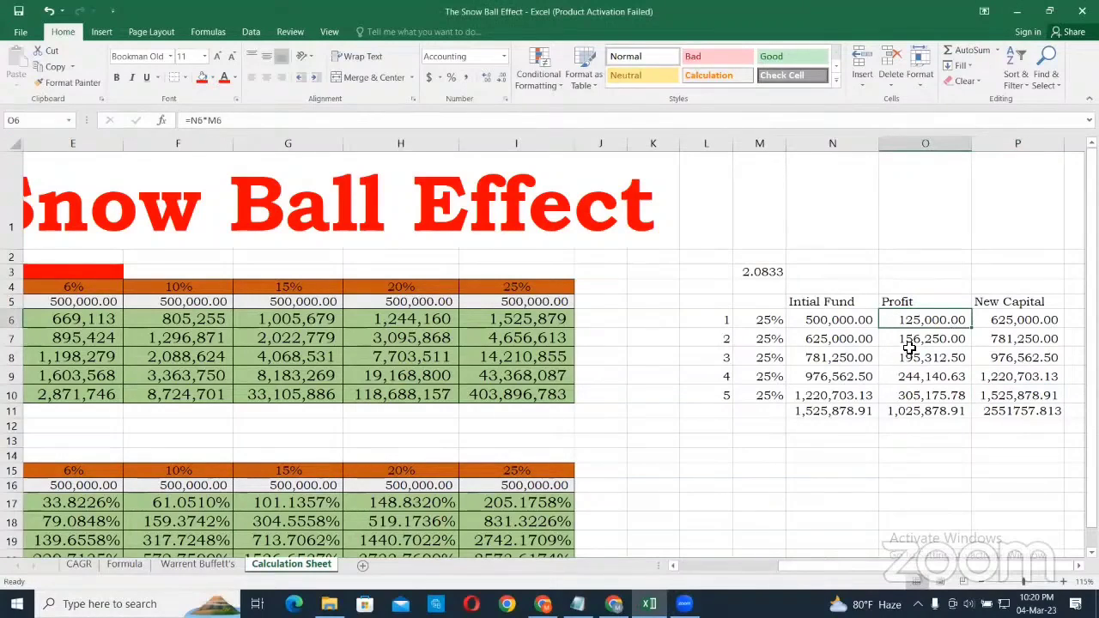
left_click(933, 342)
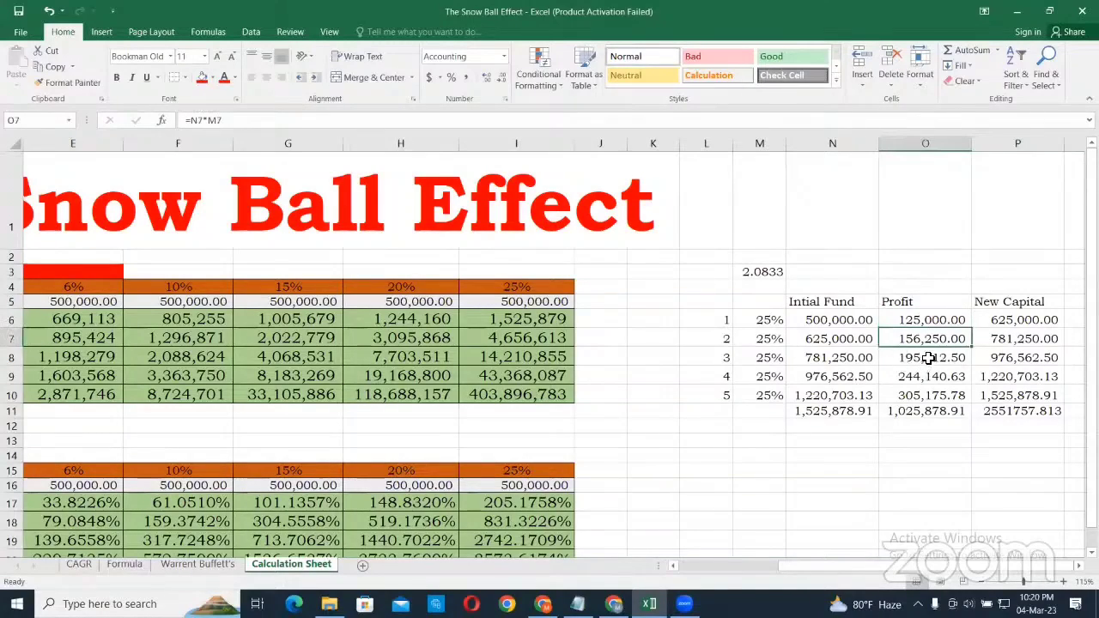
left_click(928, 358)
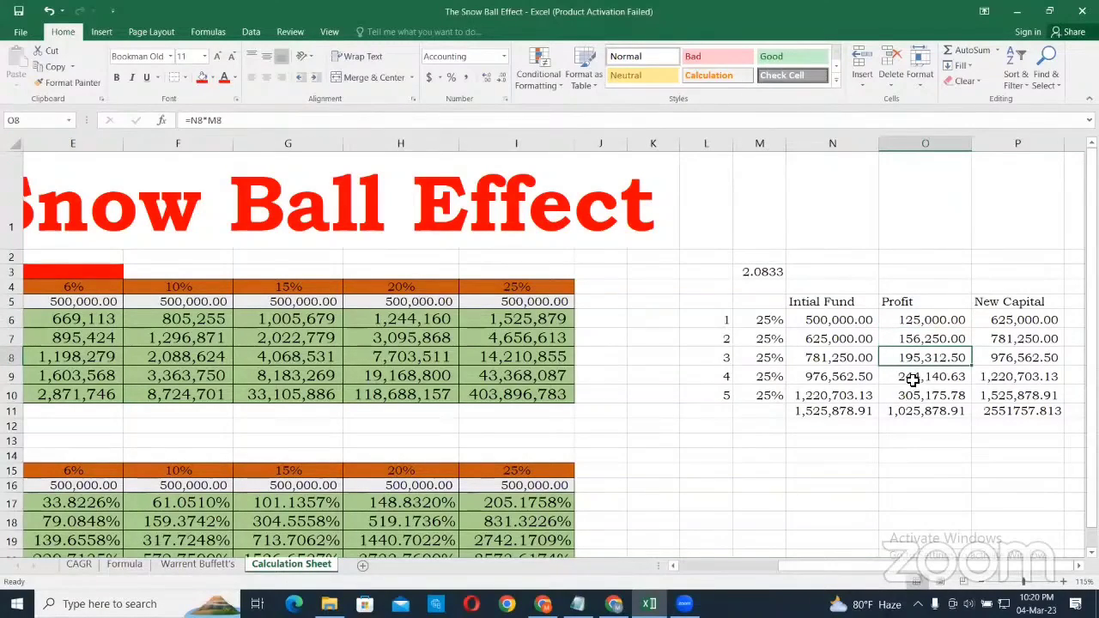
left_click(773, 273)
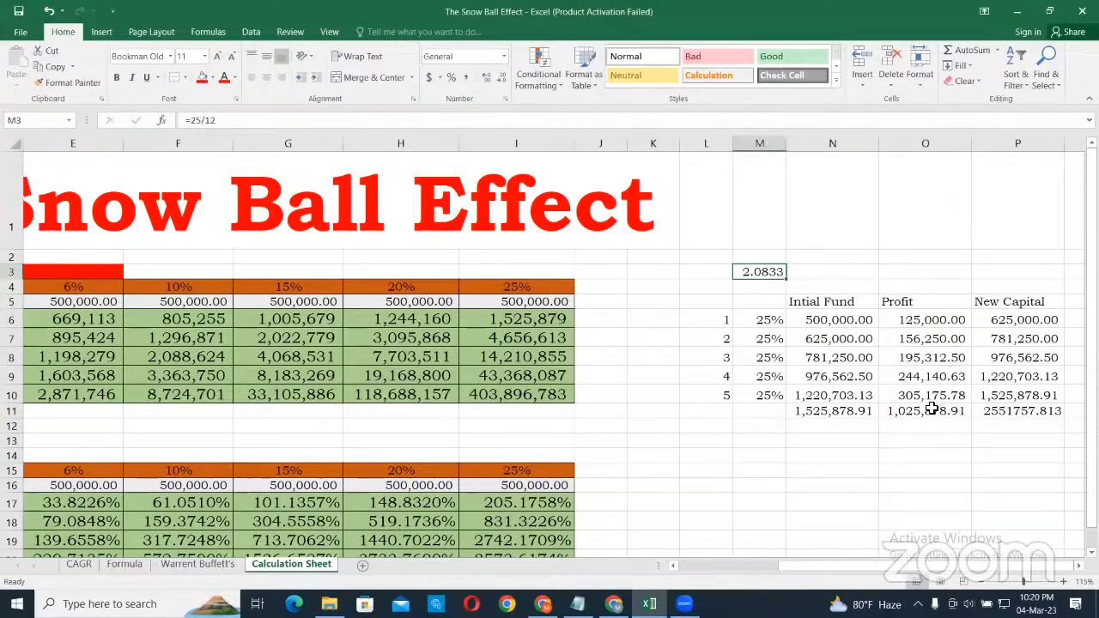
left_click(868, 395)
- Trace the third-year capital in P8 into the fourth-year fund in N9 and highlight the year numbers in L6:L10
scroll(942, 423, "down", 1)
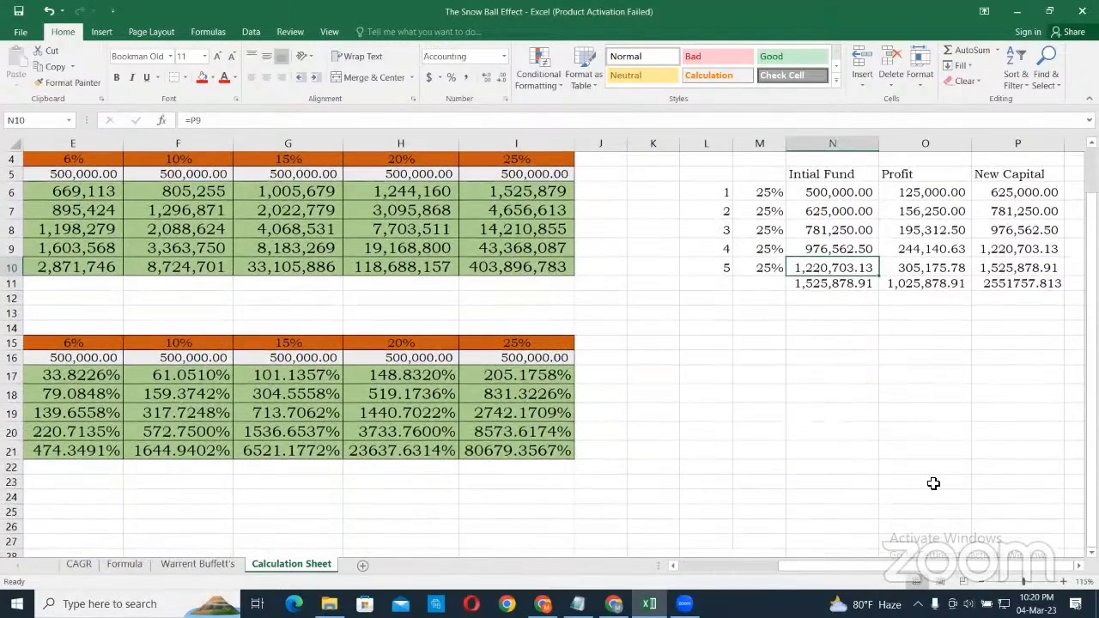
left_click(672, 567)
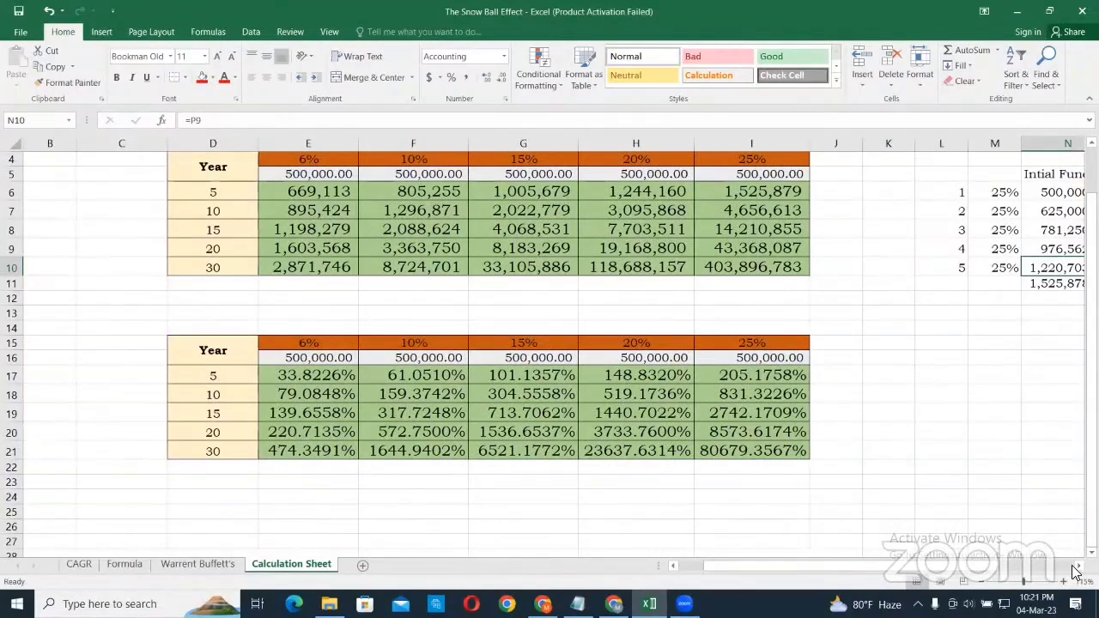
scroll(905, 234, "right", 4)
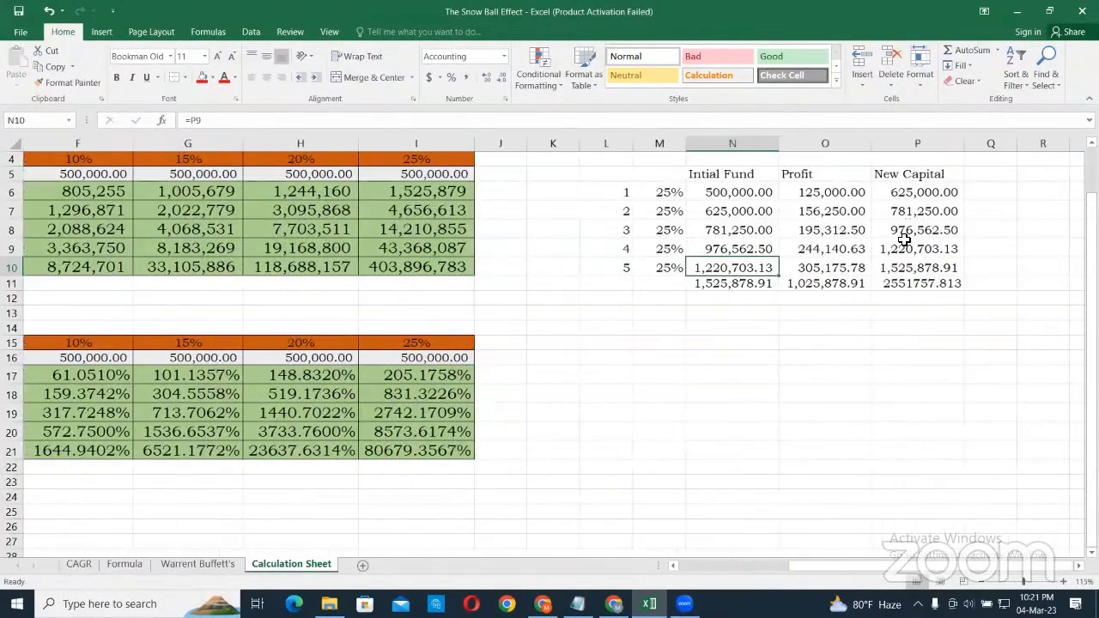
left_click(906, 231)
left_click(746, 248)
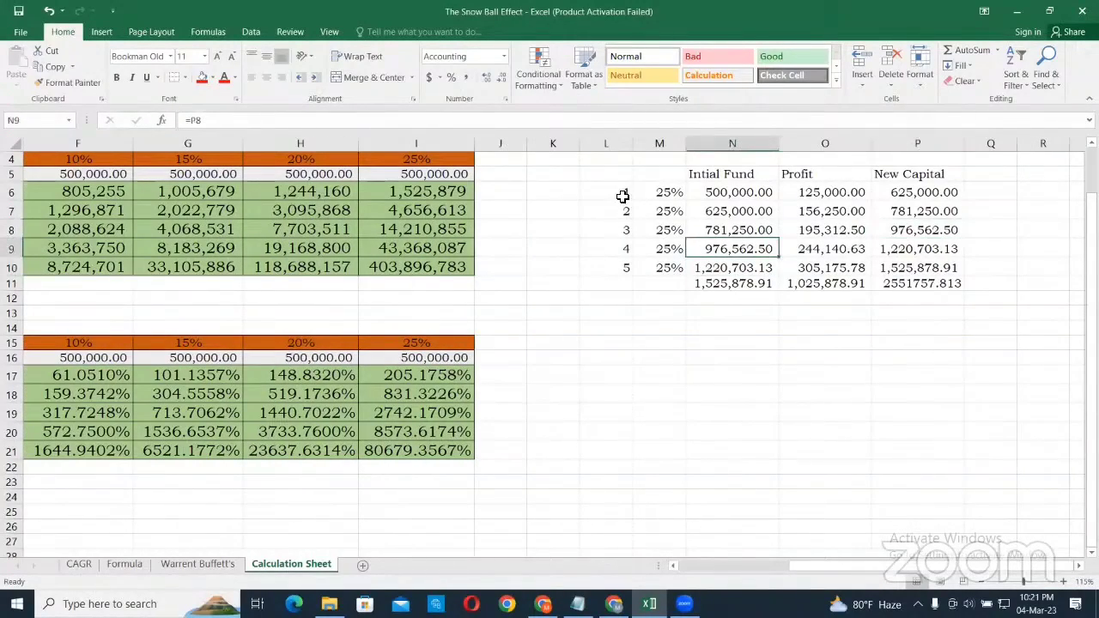
left_click_drag(618, 193, 618, 267)
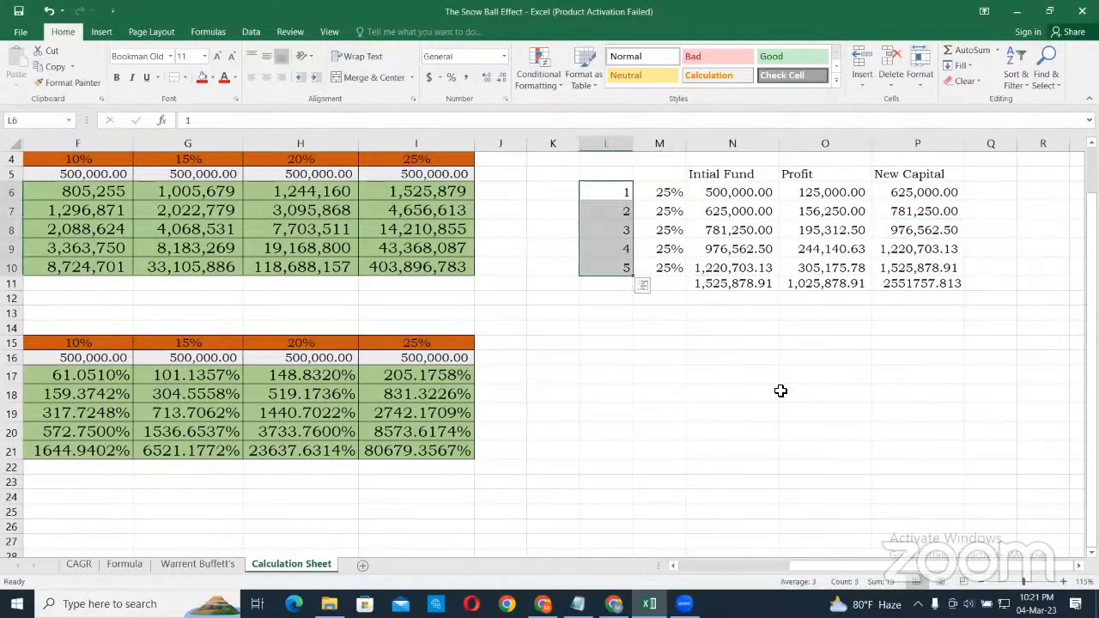
- Return to the growth table and examine the 10-year row and its 25% amount in I7
scroll(781, 390, "up", 1)
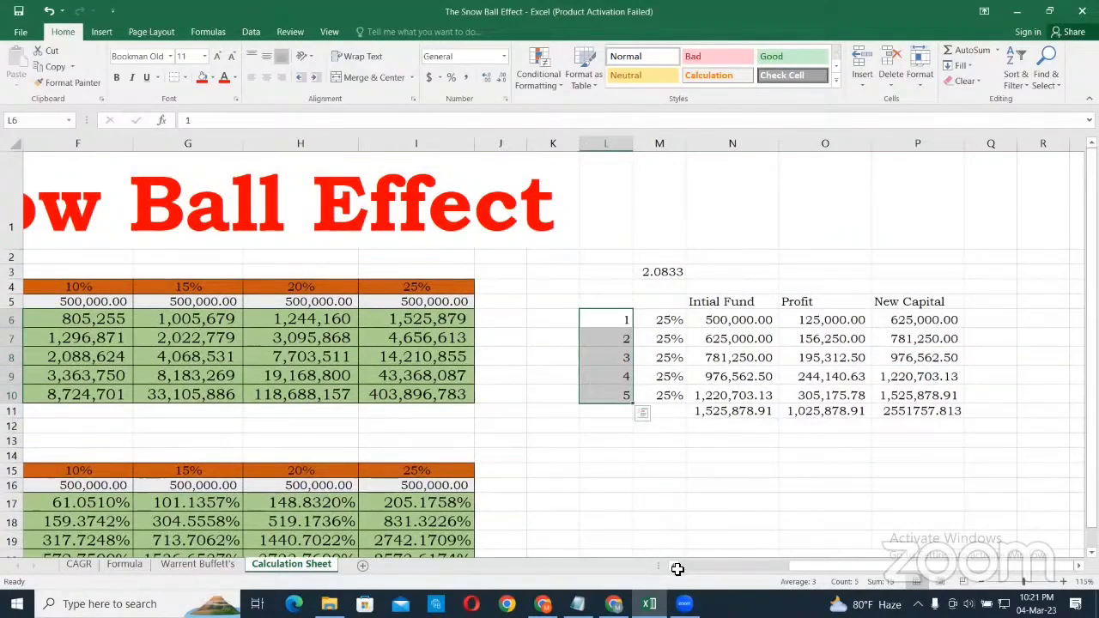
scroll(673, 569, "left", 3)
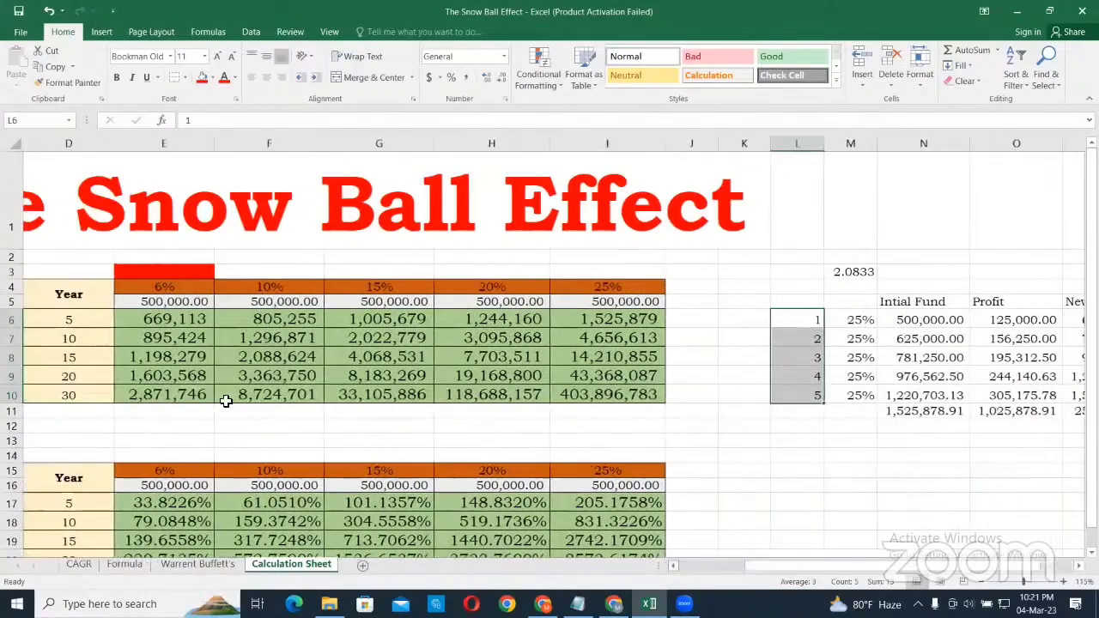
left_click(10, 338)
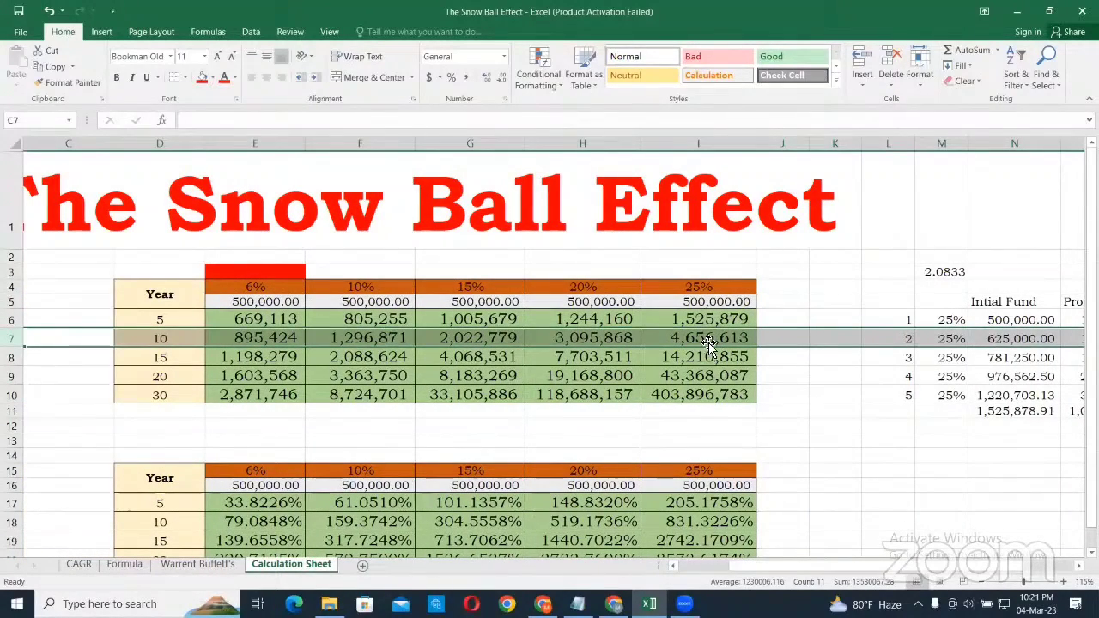
left_click(708, 341)
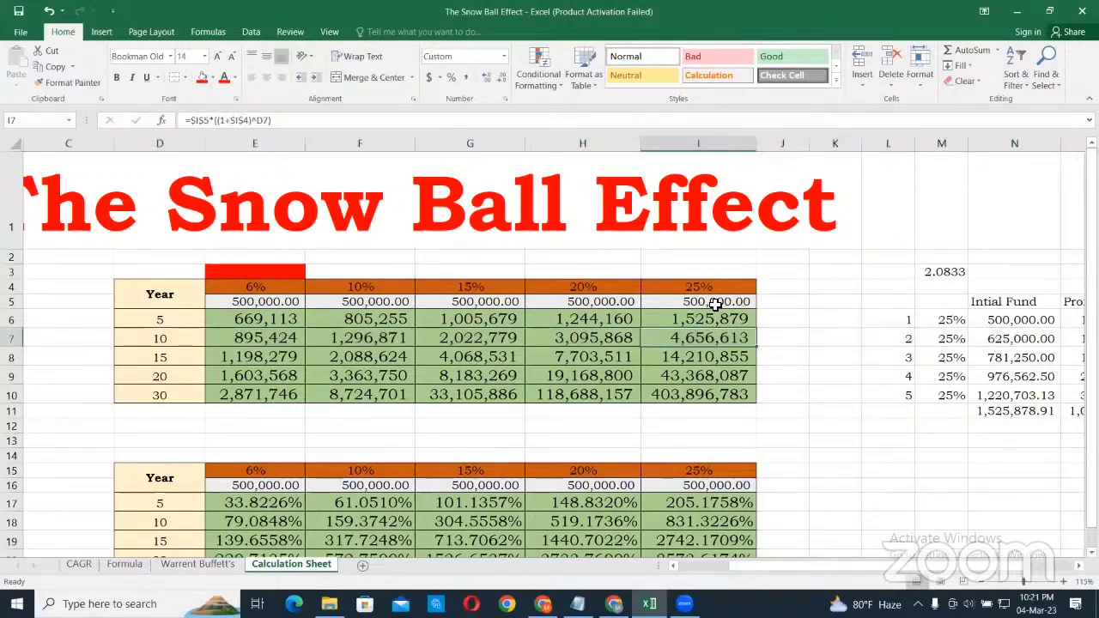
- Compare the starting fund in I5 with the 10-, 15- and 20-year amounts at 25% in I7 through I9
left_click(715, 303)
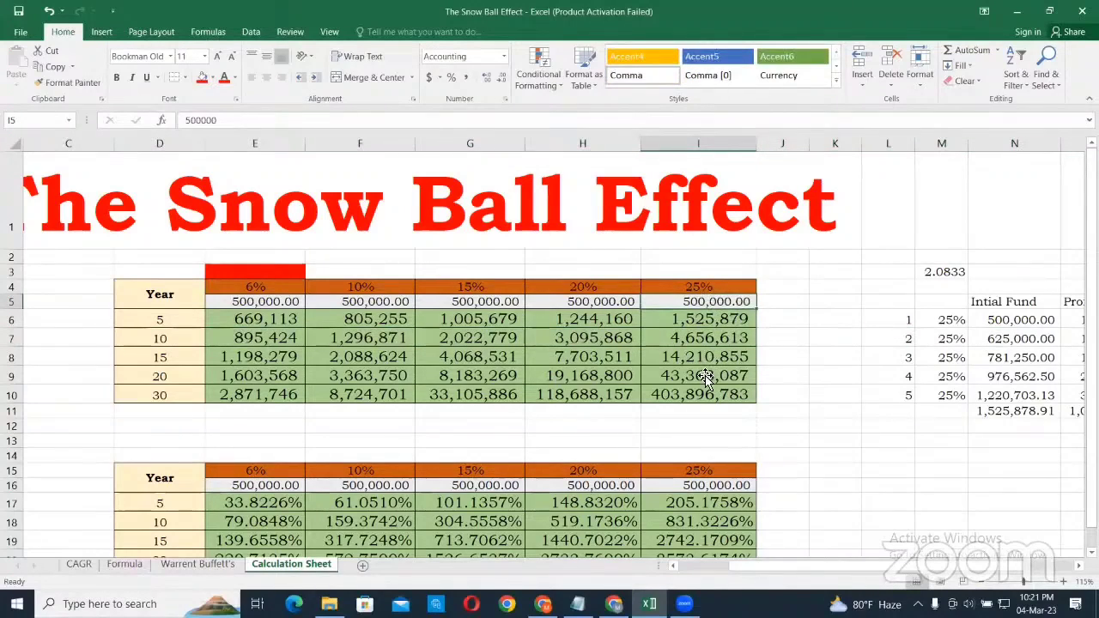
left_click(707, 341)
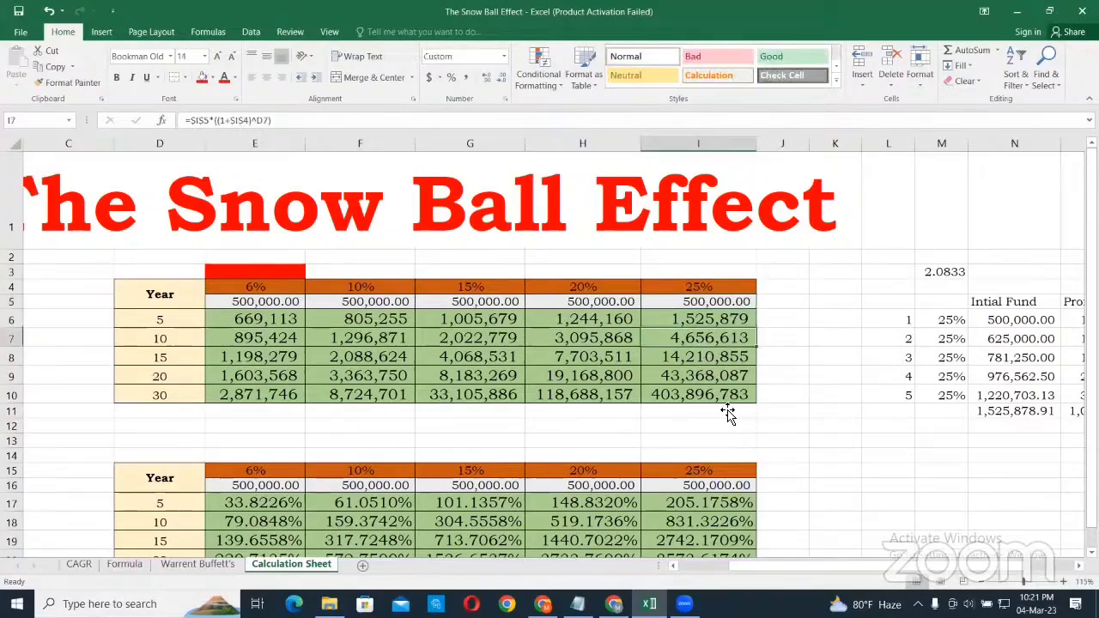
left_click(710, 360)
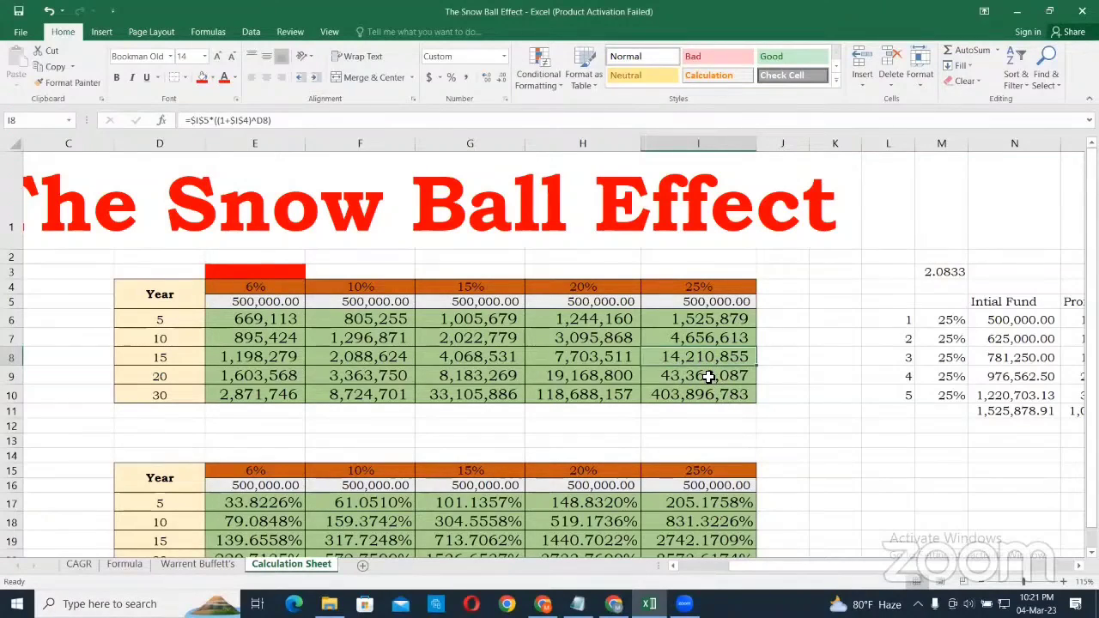
left_click(708, 378, "shift")
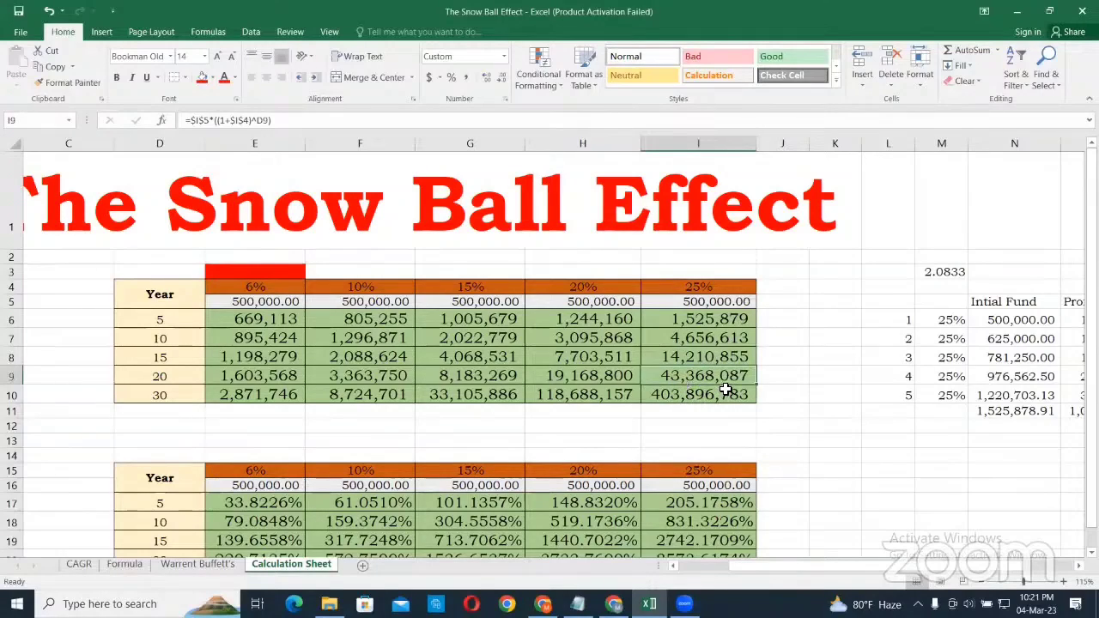
left_click(702, 302)
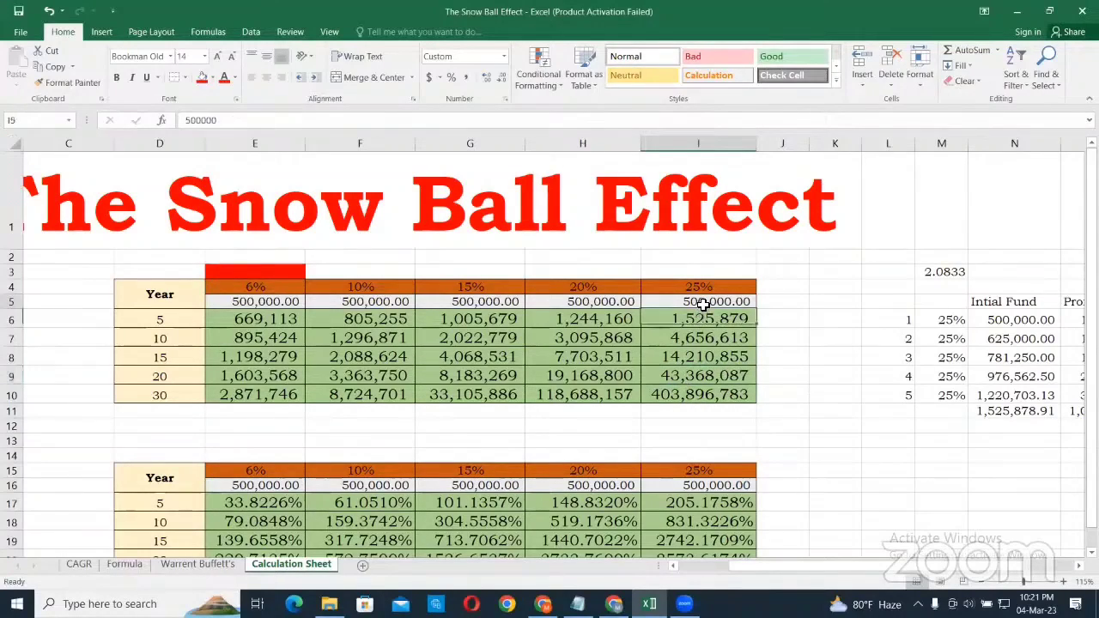
left_click(695, 376)
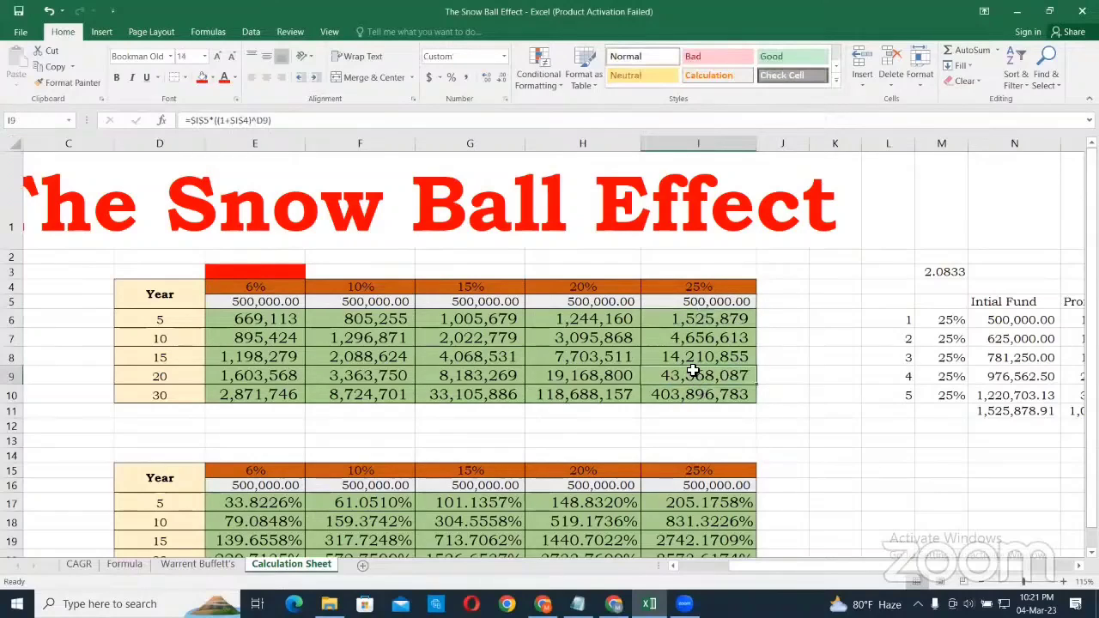
- Relate the starting fund in I5 and the 5-year amount in I6 to the monthly rate in M3
left_click(697, 304)
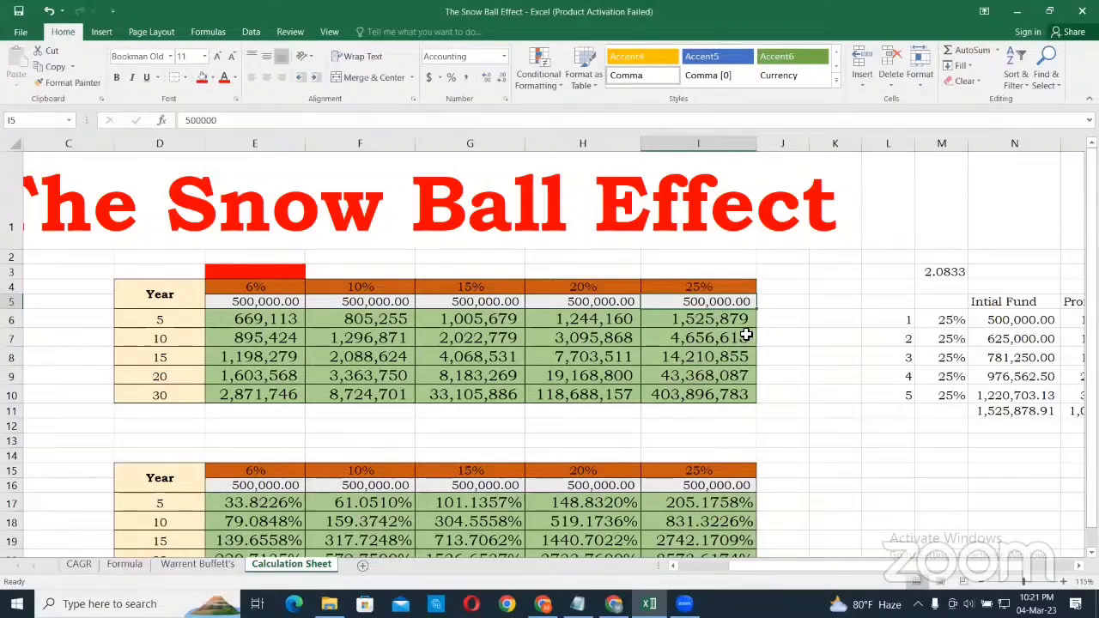
left_click(701, 324)
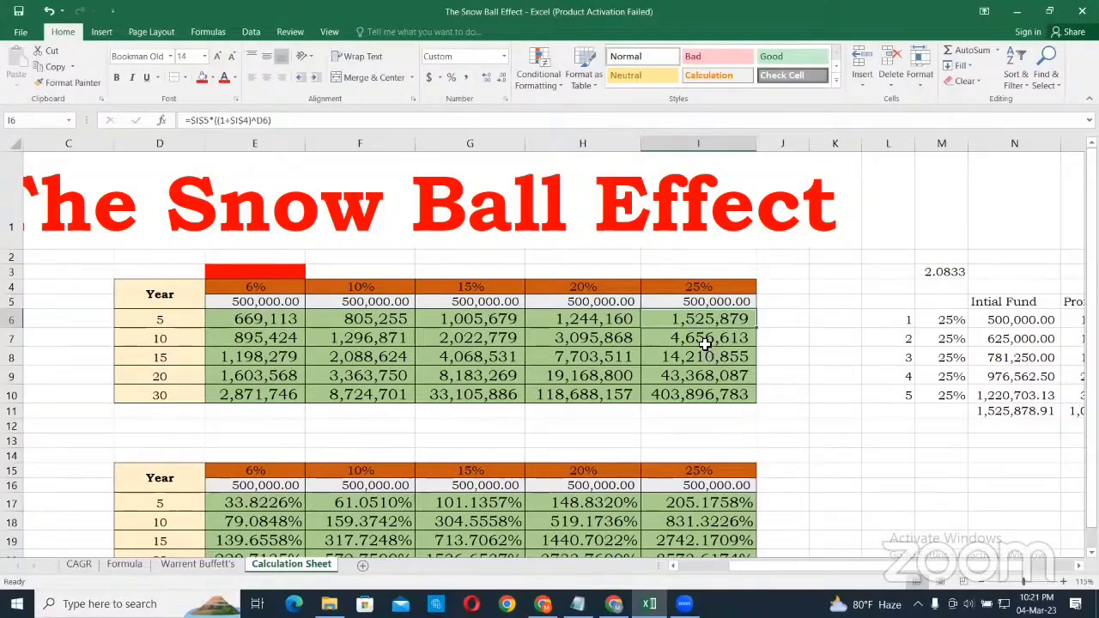
left_click(942, 274)
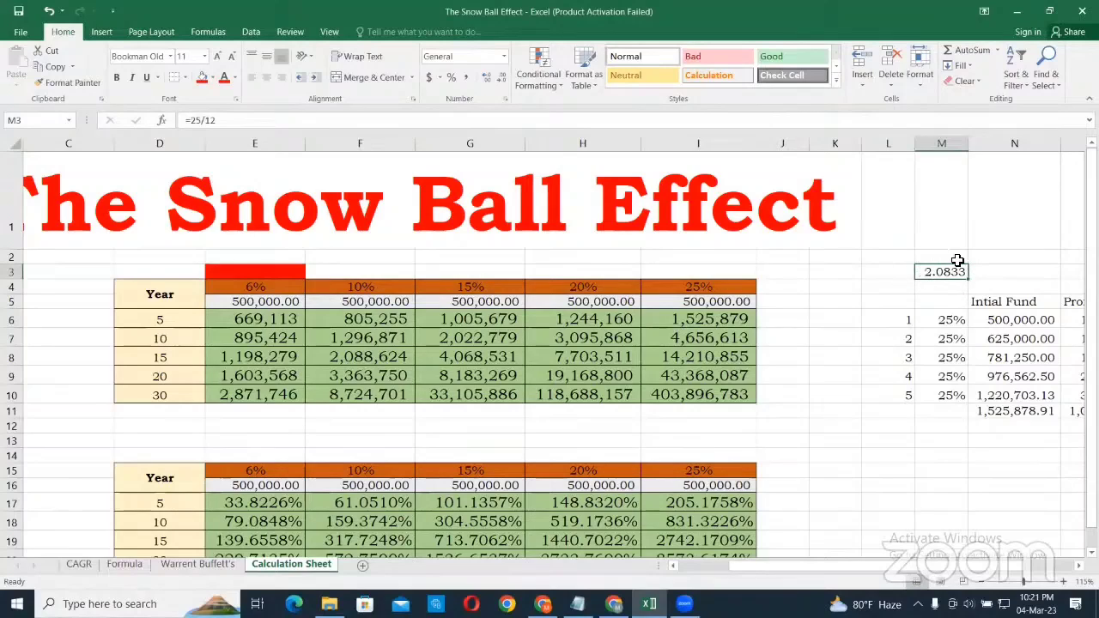
left_click(721, 302)
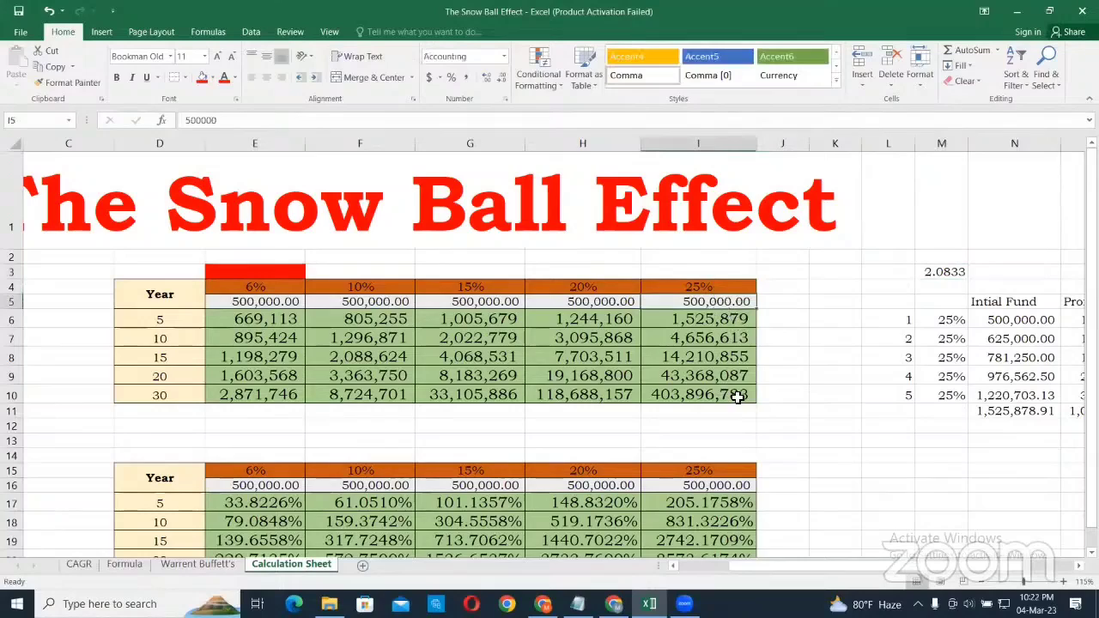
- Examine the 25% column's amounts and formulas in the growth table and the percentage return table
left_click(701, 361)
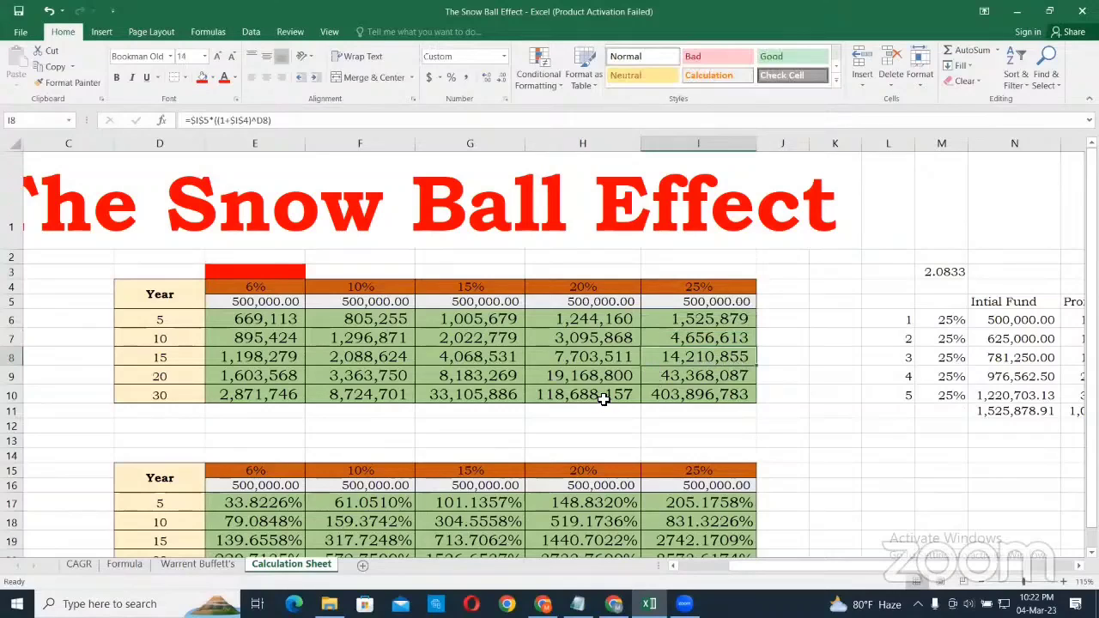
scroll(601, 392, "down", 1)
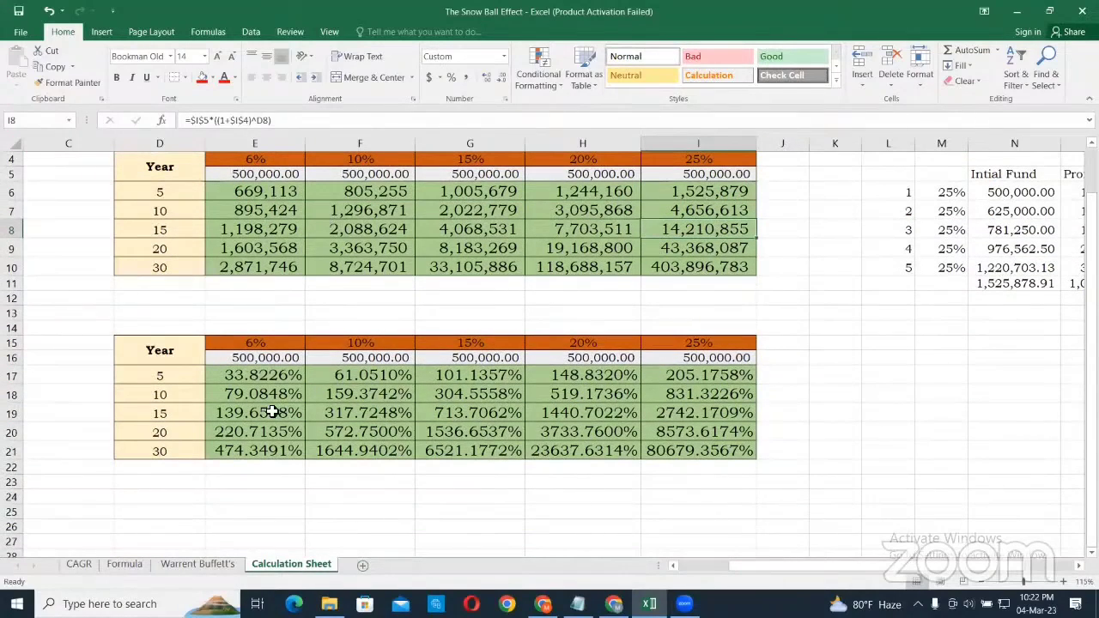
left_click(699, 432)
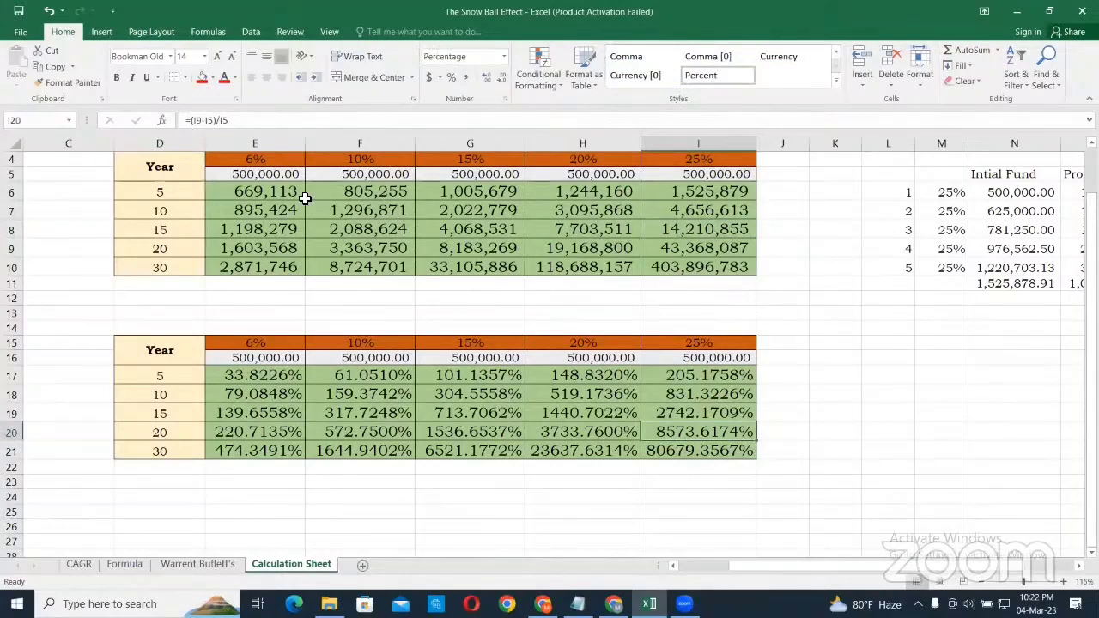
left_click(684, 166)
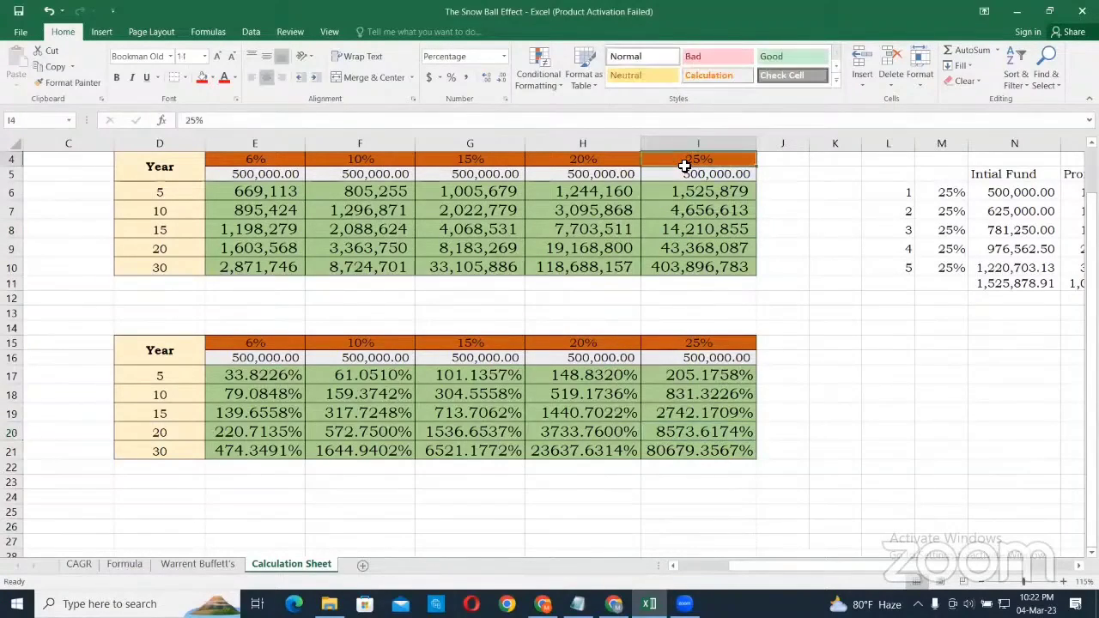
left_click(709, 215)
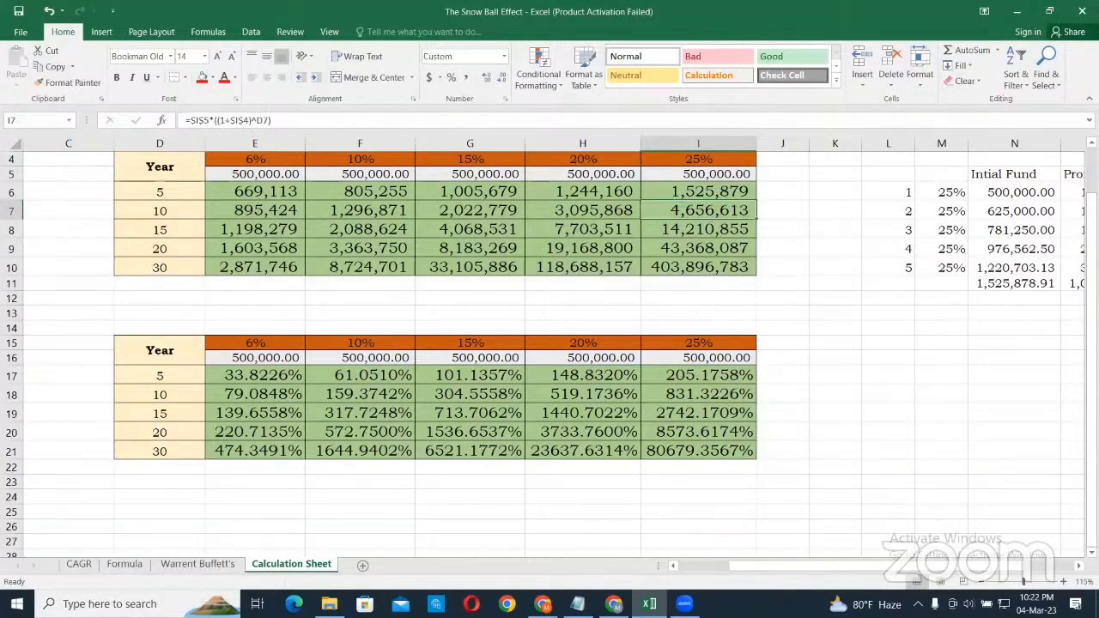
left_click(12, 394)
left_click(714, 398)
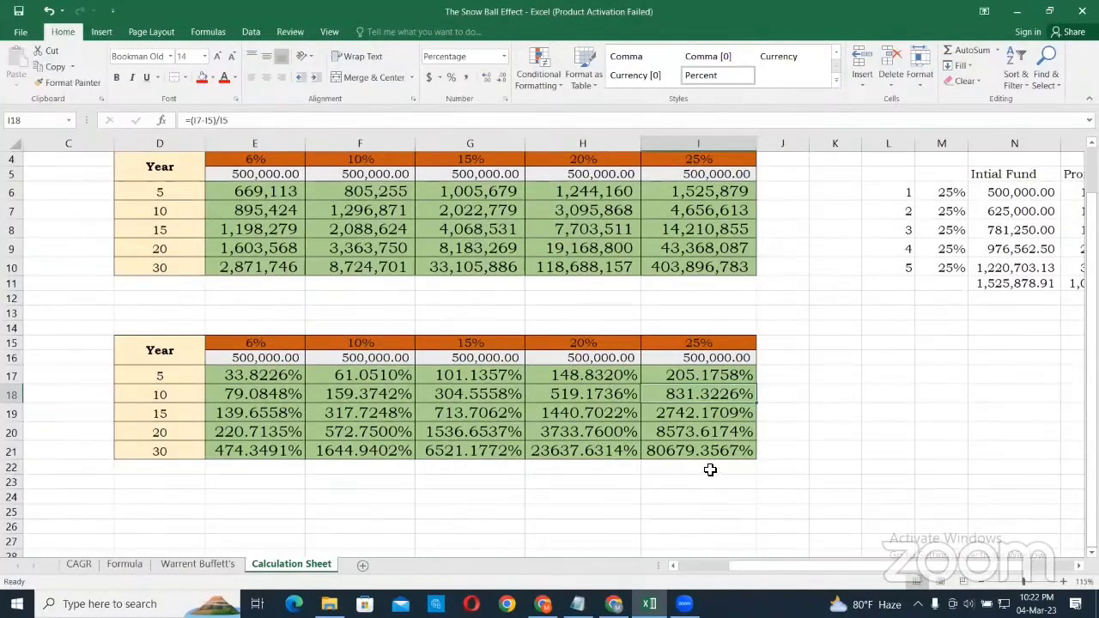
scroll(709, 467, "up", 1)
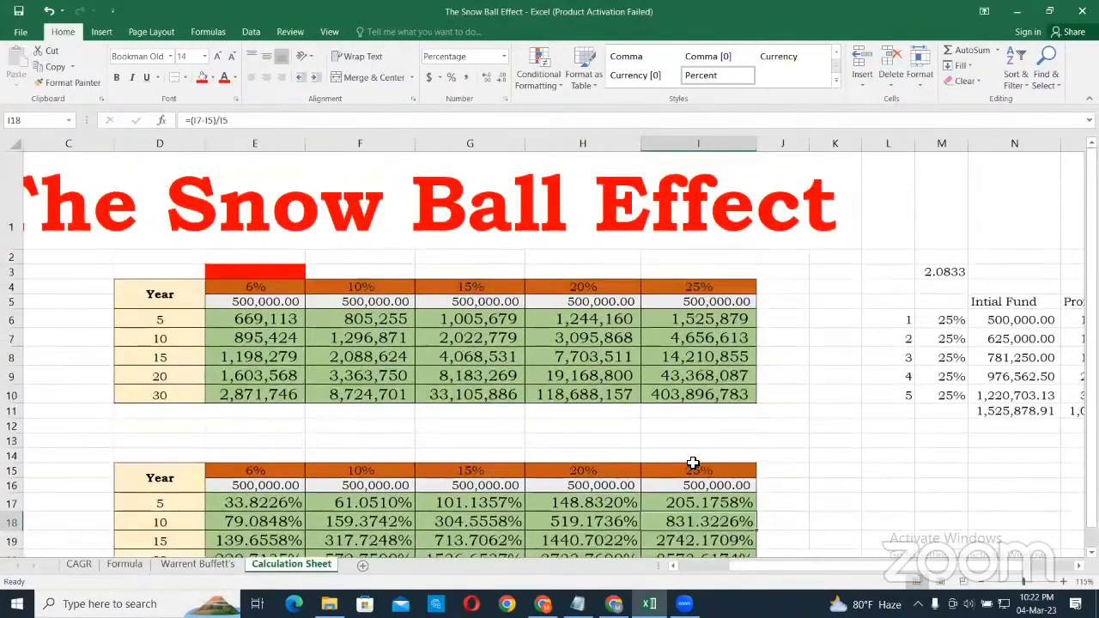
left_click(673, 566)
scroll(641, 499, "left", 1)
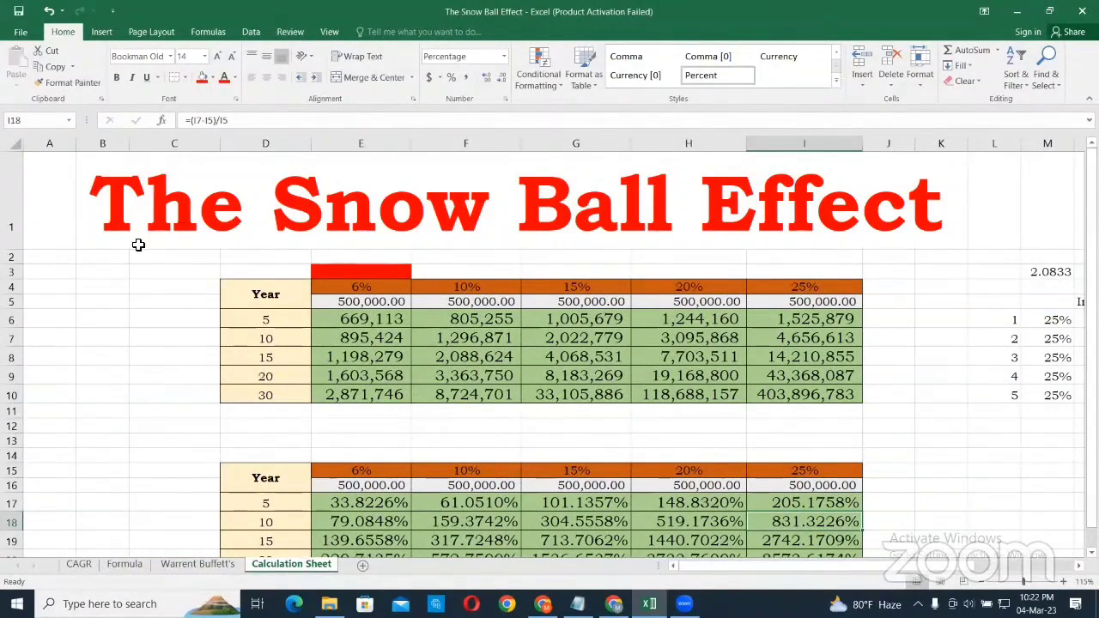
- View the growth chart picture on the Warrent Buffett's sheet and return to the Calculation Sheet
left_click(186, 564)
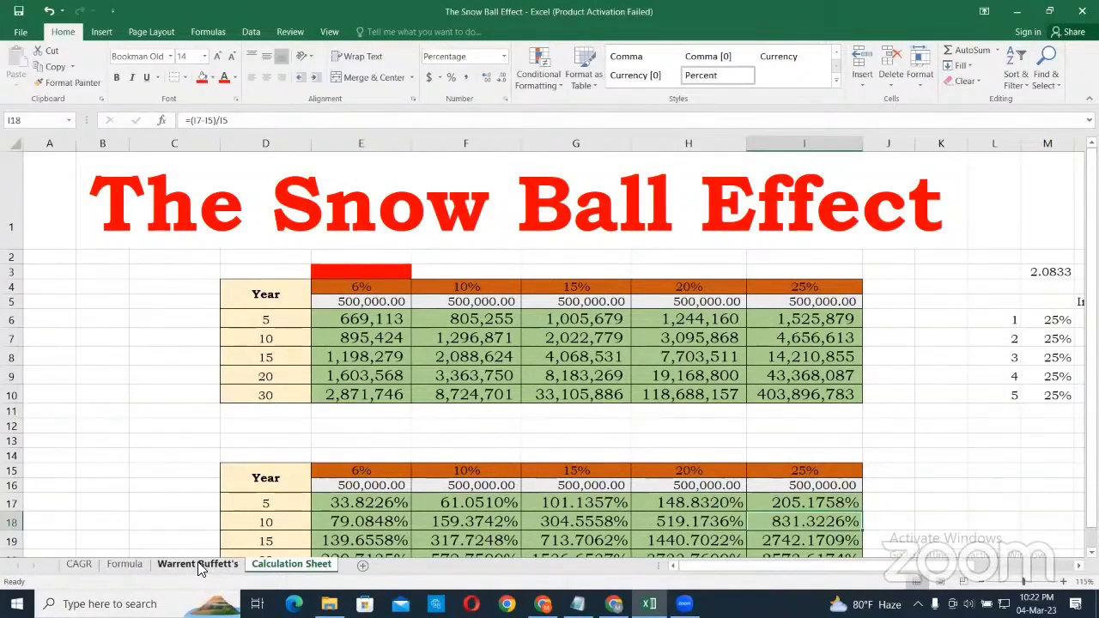
left_click(199, 568)
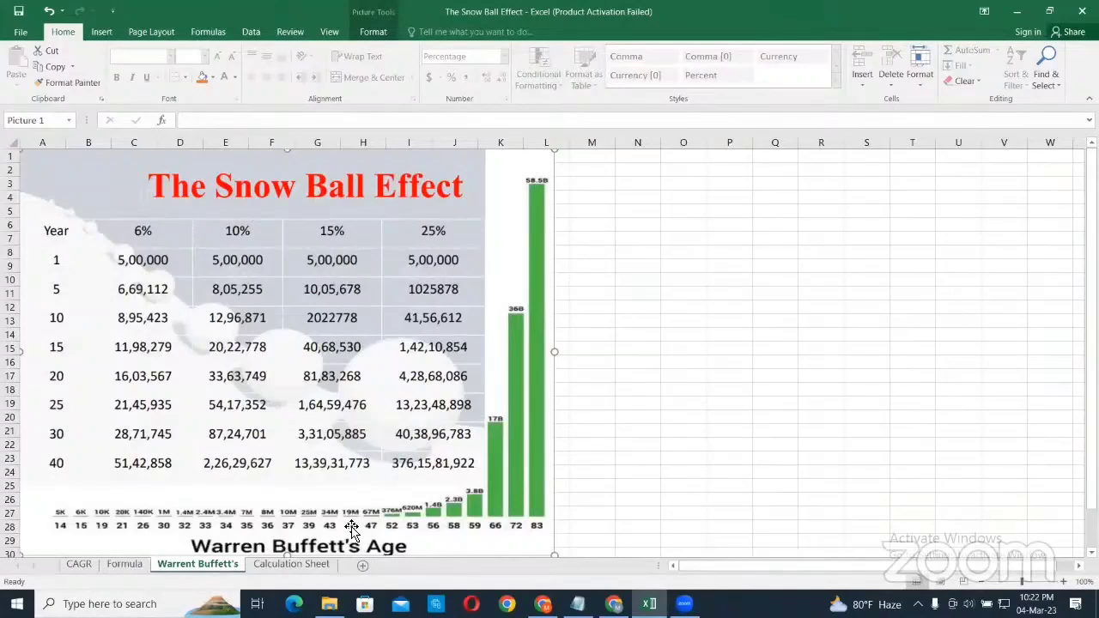
left_click(296, 564)
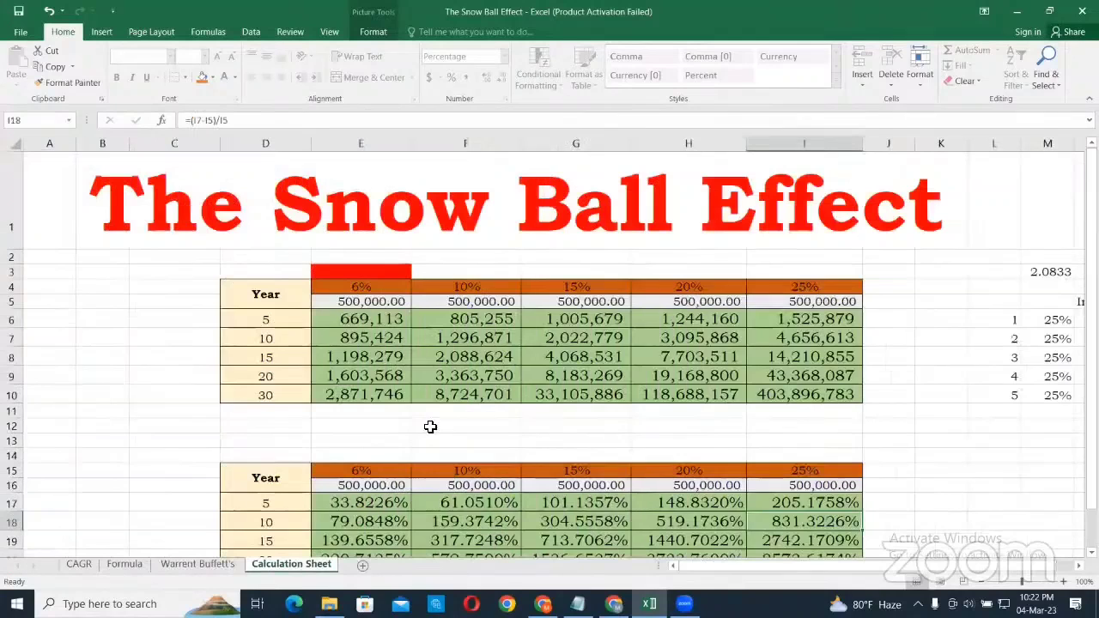
left_click(442, 413)
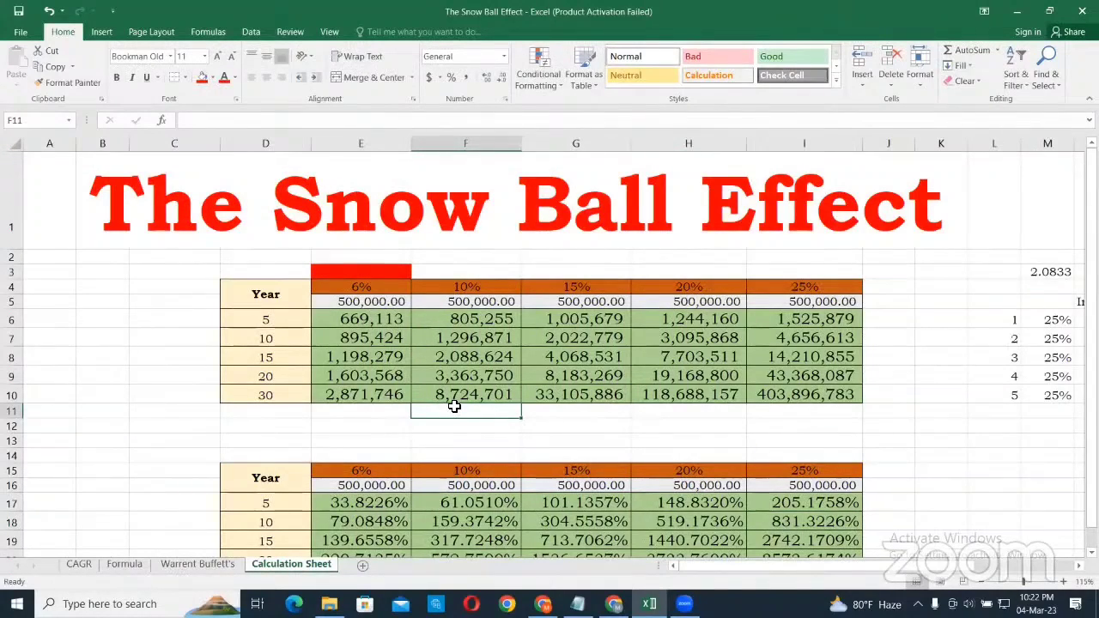
scroll(454, 410, "down", 1)
scroll(453, 410, "up", 1)
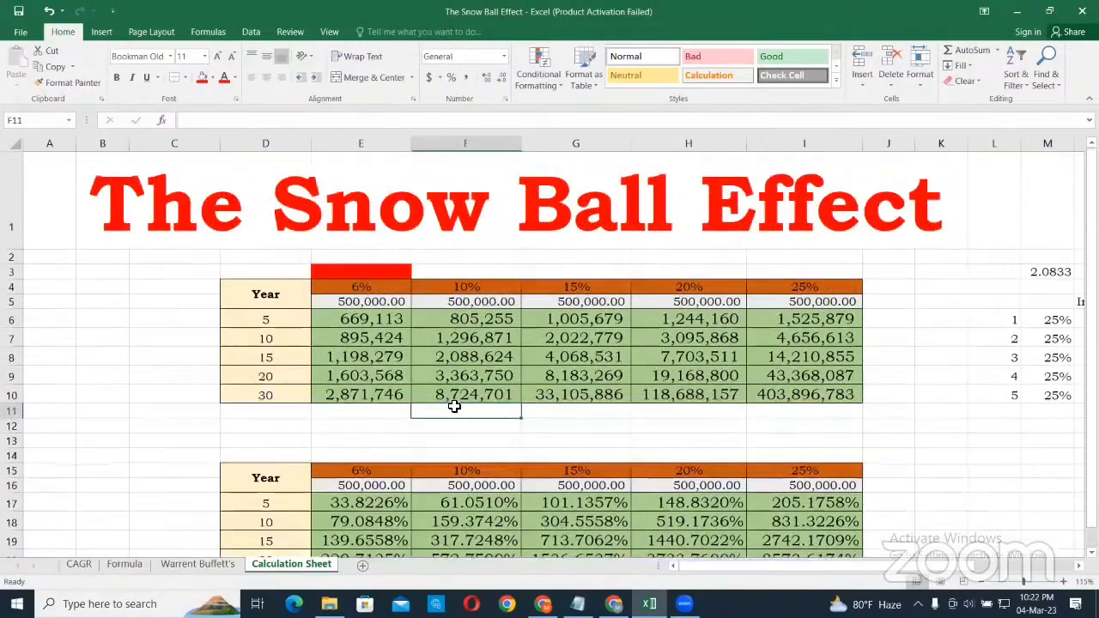
- Check the 5-year formulas at 20% and 25%, and auto-fit the width of the Year column D
left_click(589, 321)
left_click(709, 318)
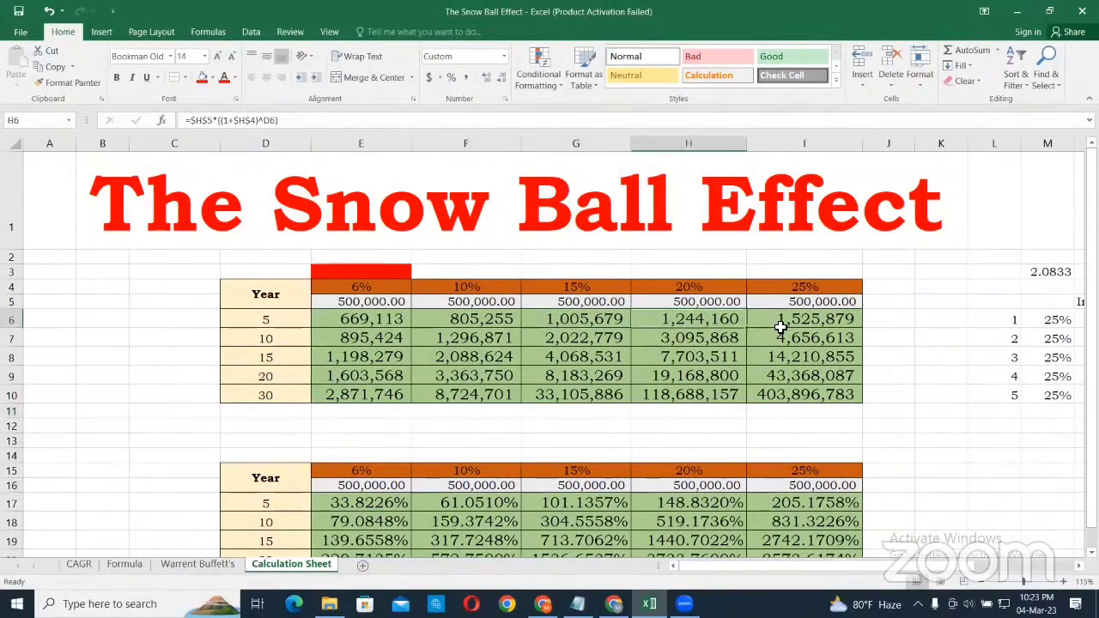
left_click(785, 325)
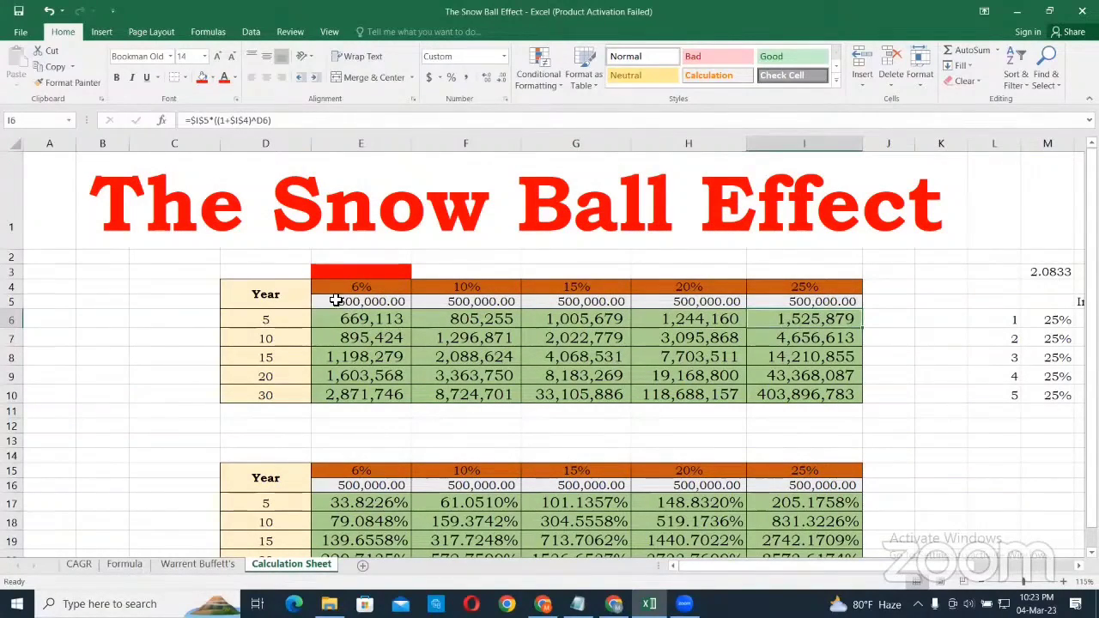
double_click(312, 148)
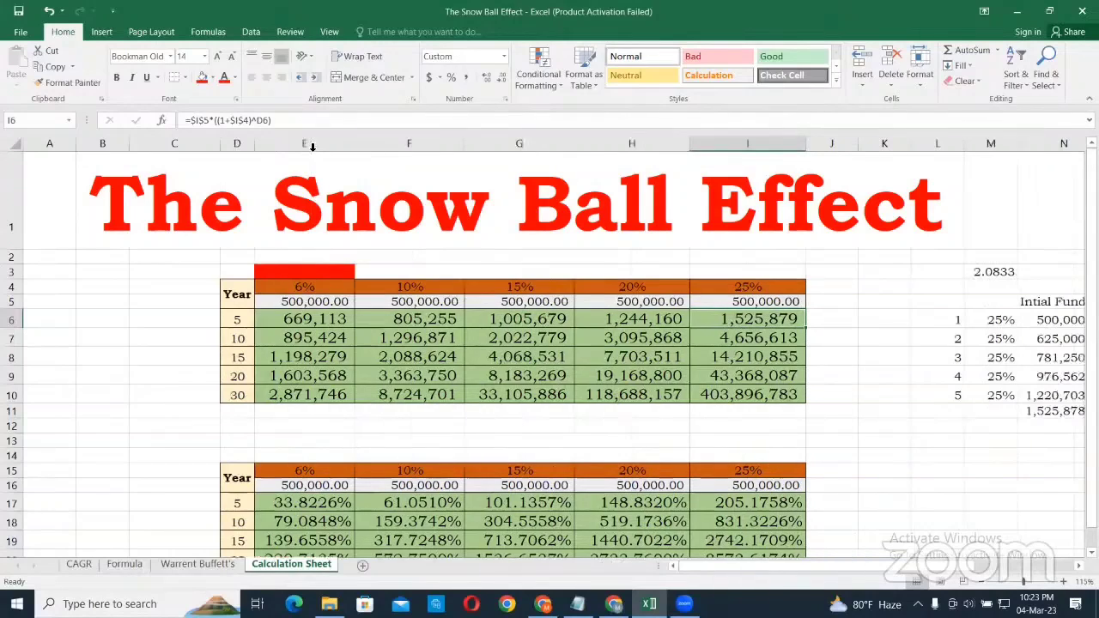
- Review the percentage return table and inspect the formula in cell M3
scroll(452, 423, "down", 1)
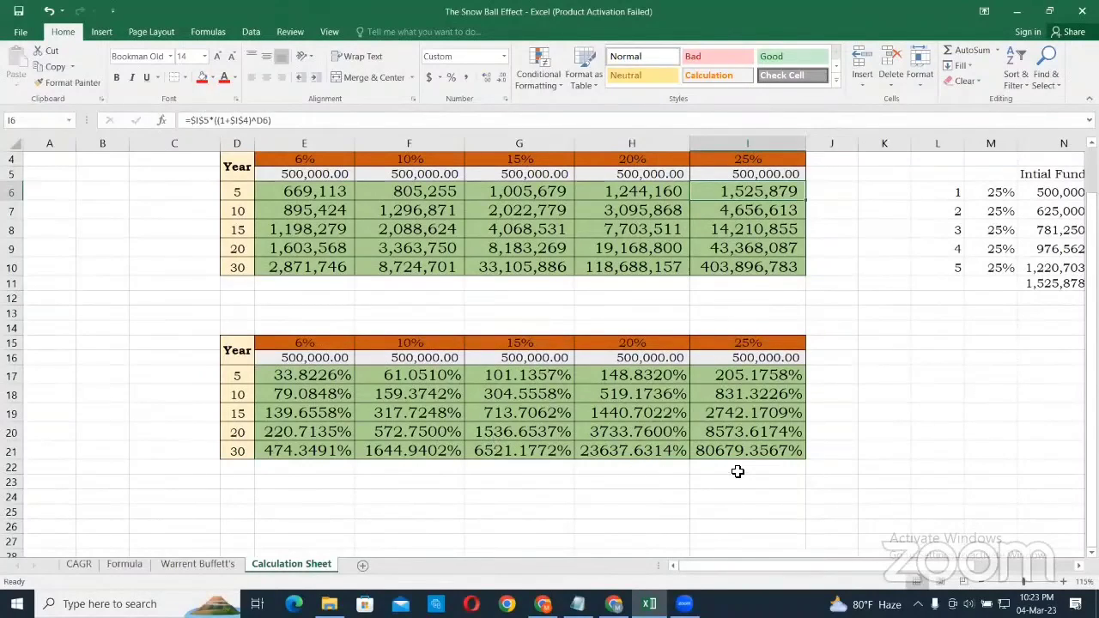
left_click(645, 472)
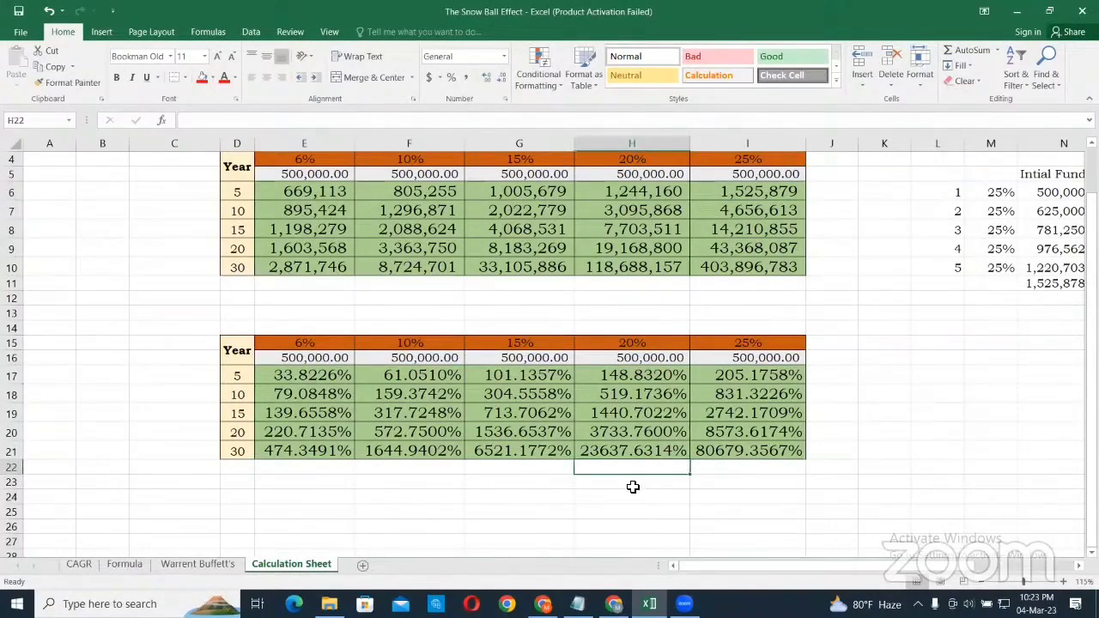
scroll(632, 480, "up", 1)
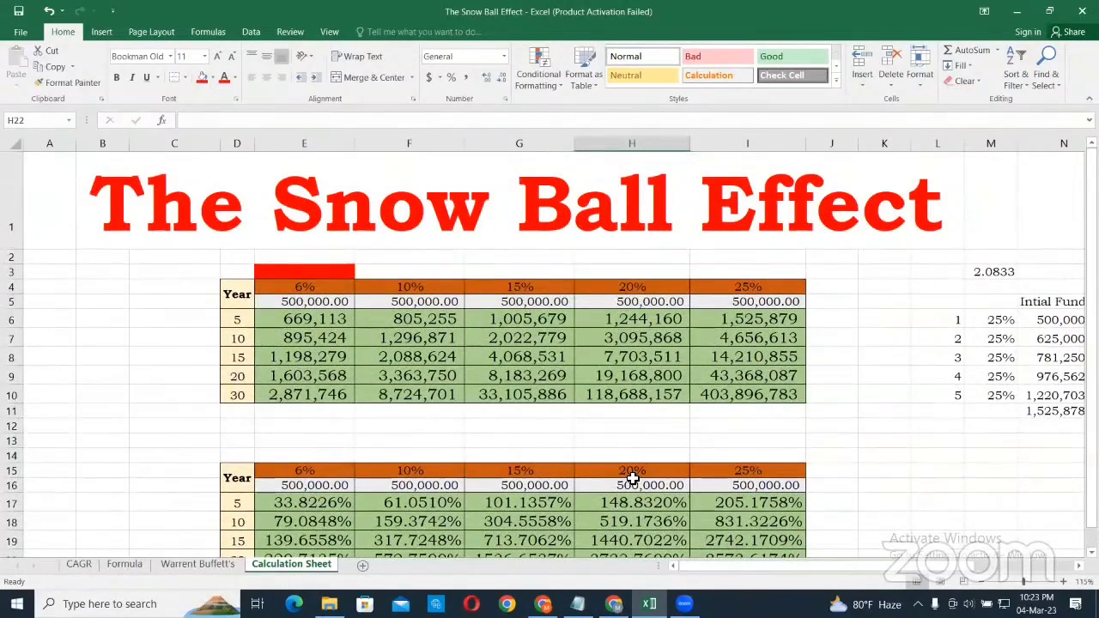
left_click(746, 273)
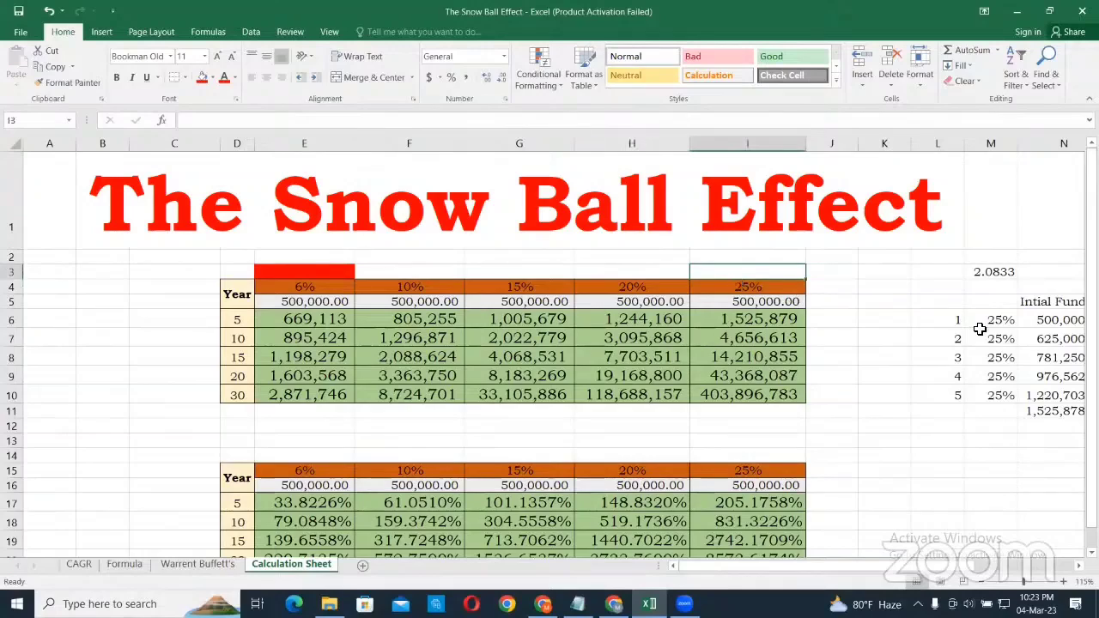
left_click(995, 271)
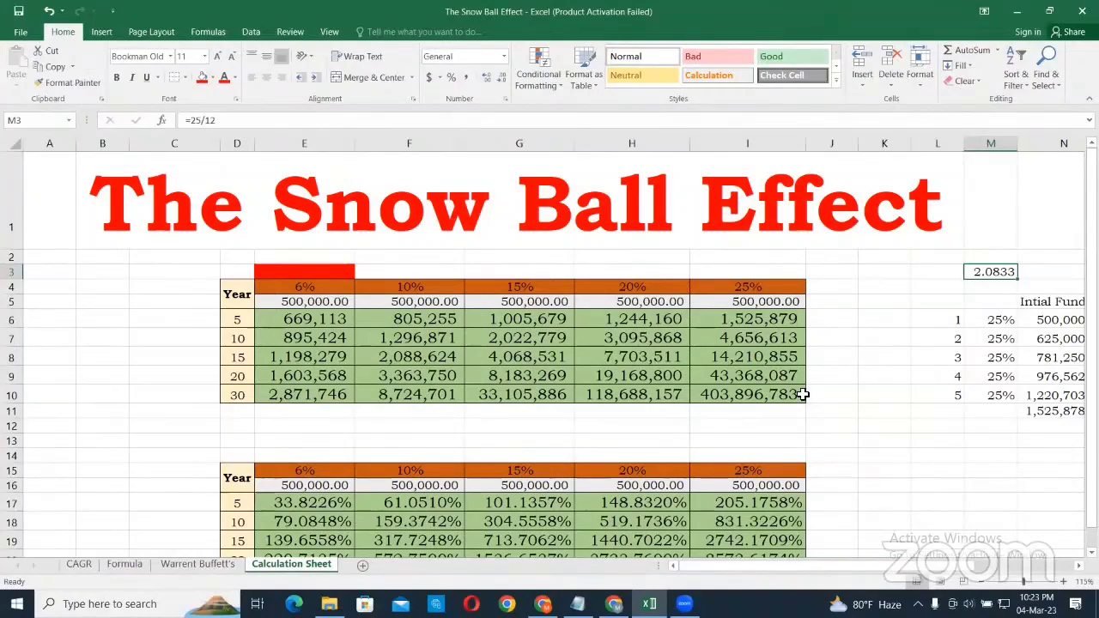
left_click(152, 202)
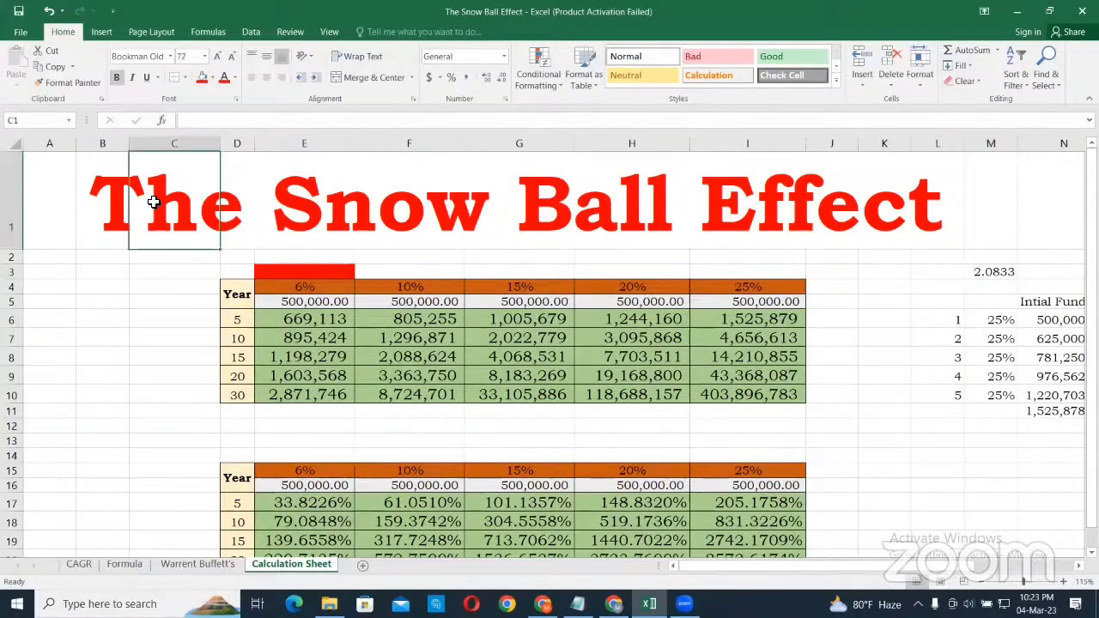
left_click(169, 317)
left_click_drag(115, 219, 935, 225)
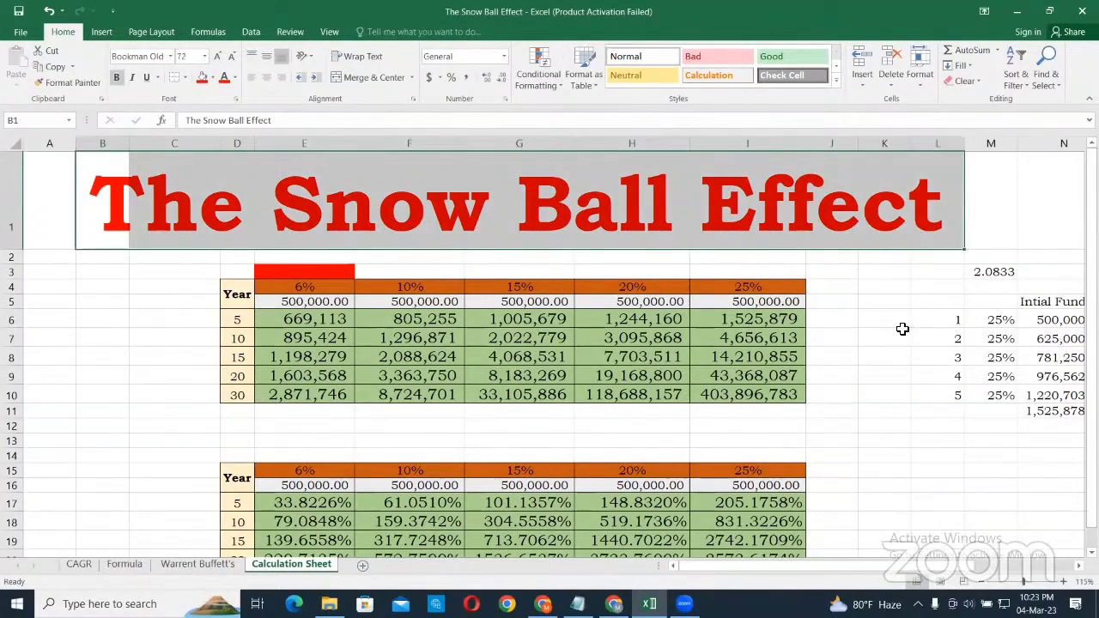
left_click(880, 339)
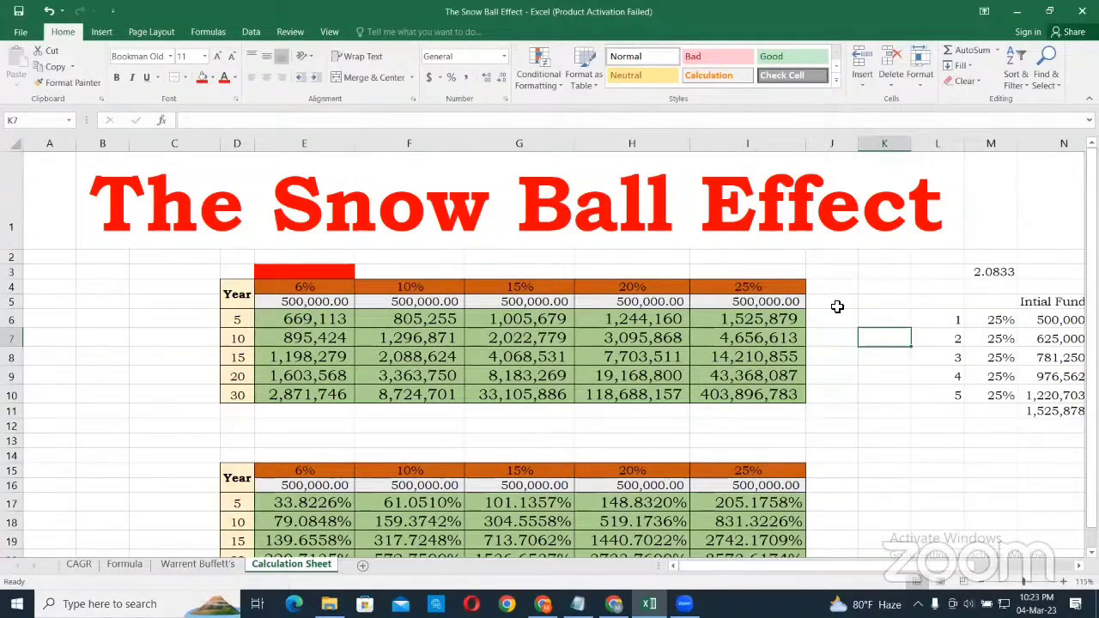
left_click(865, 359)
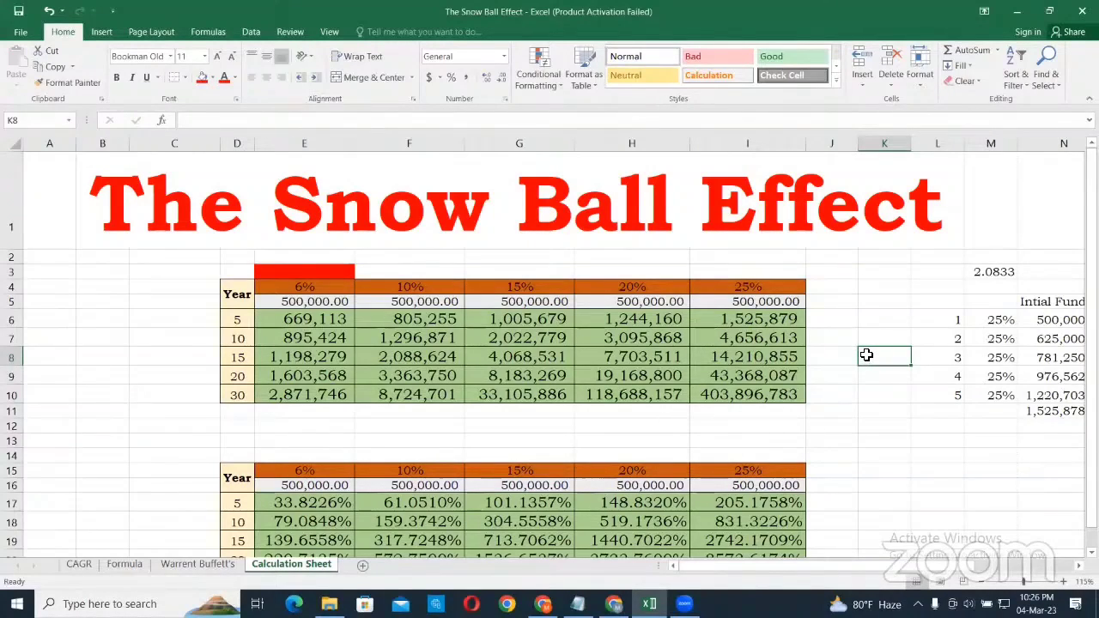
scroll(866, 355, "down", 1)
scroll(866, 355, "up", 1)
- Merge and center the title "The Snow Ball Effect" across B1:L1 and underline it
left_click(106, 200)
left_click_drag(106, 200, 725, 211)
left_click(114, 213)
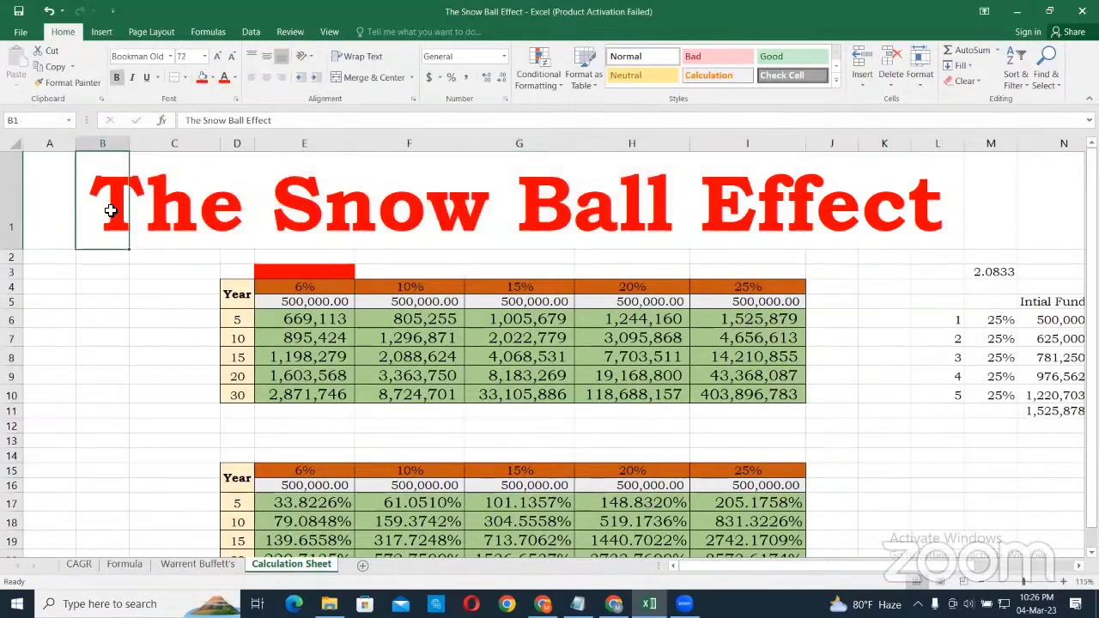
left_click_drag(113, 215, 921, 220)
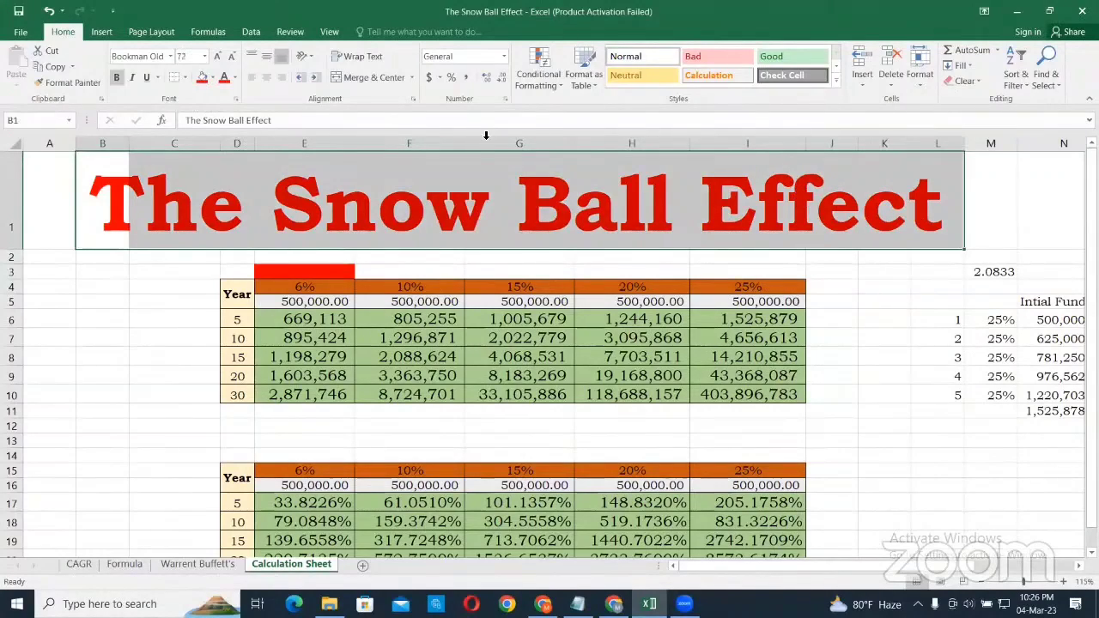
left_click(352, 79)
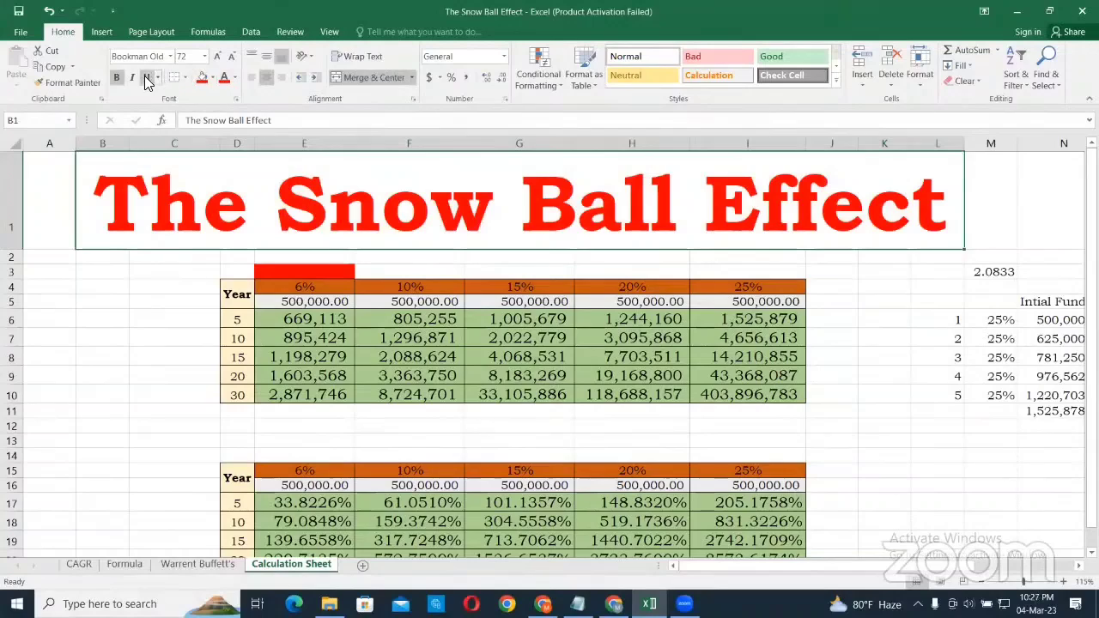
left_click(116, 316)
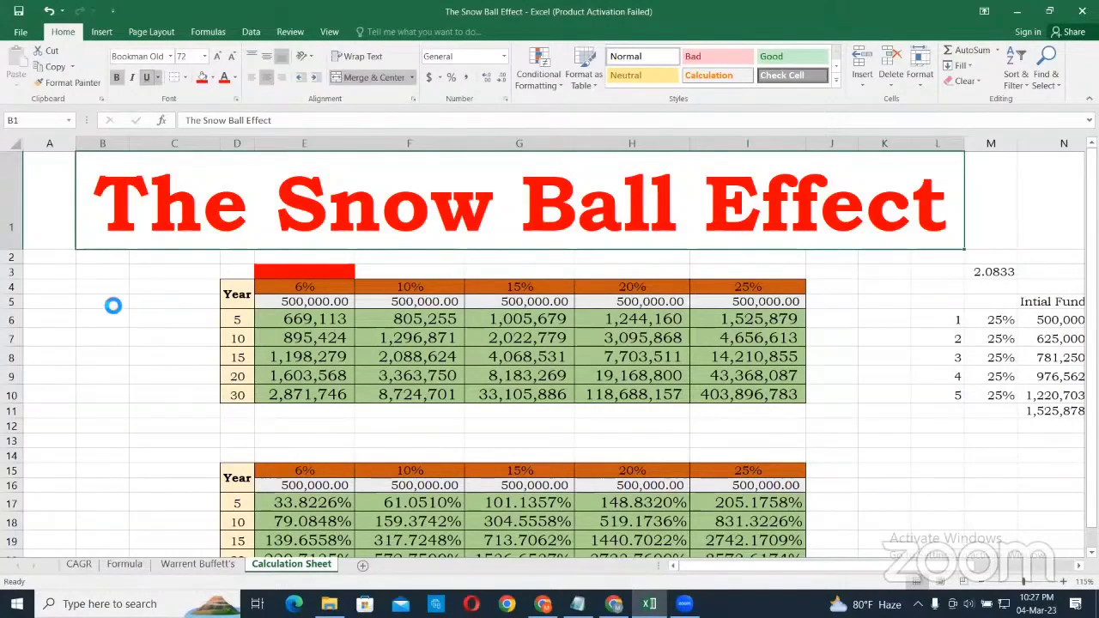
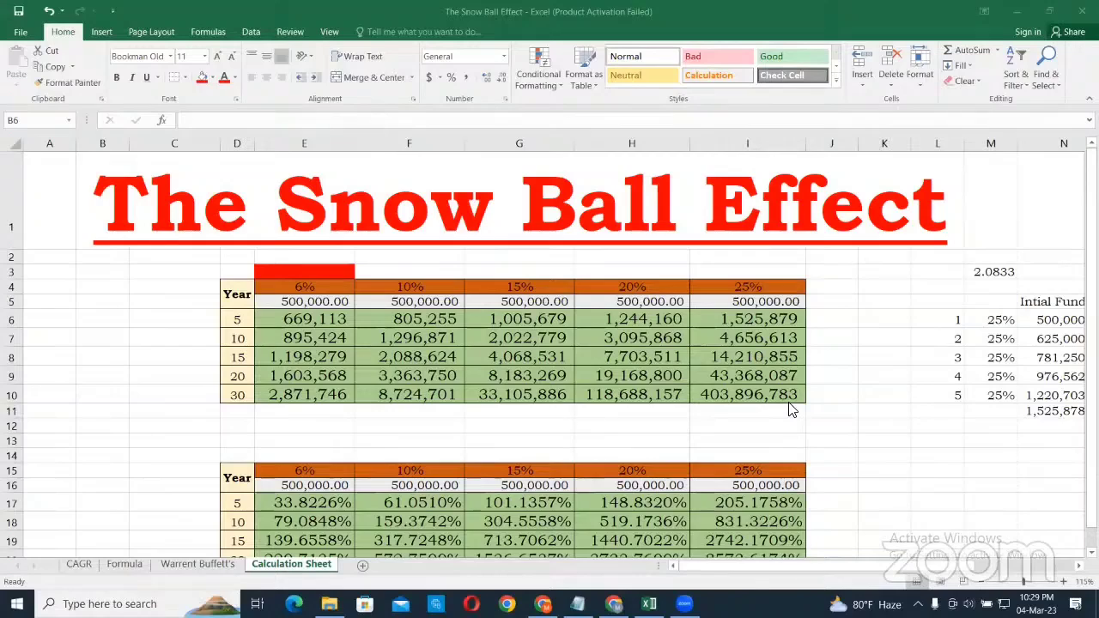
- Format cell M3 with a standard green fill, bold text and the comma number style
left_click(992, 273)
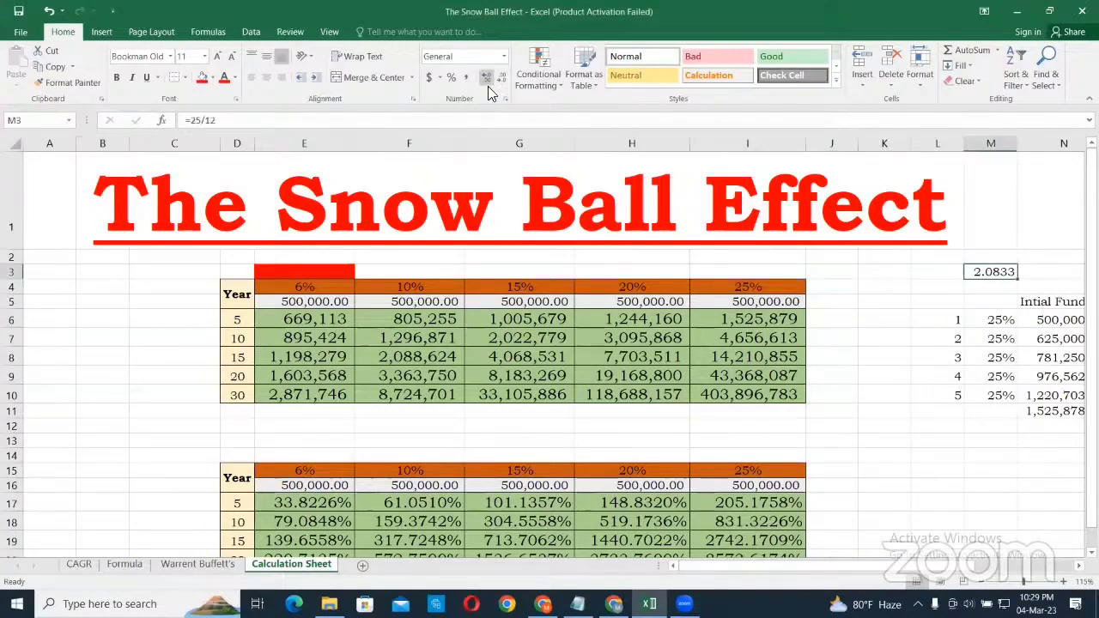
left_click(213, 77)
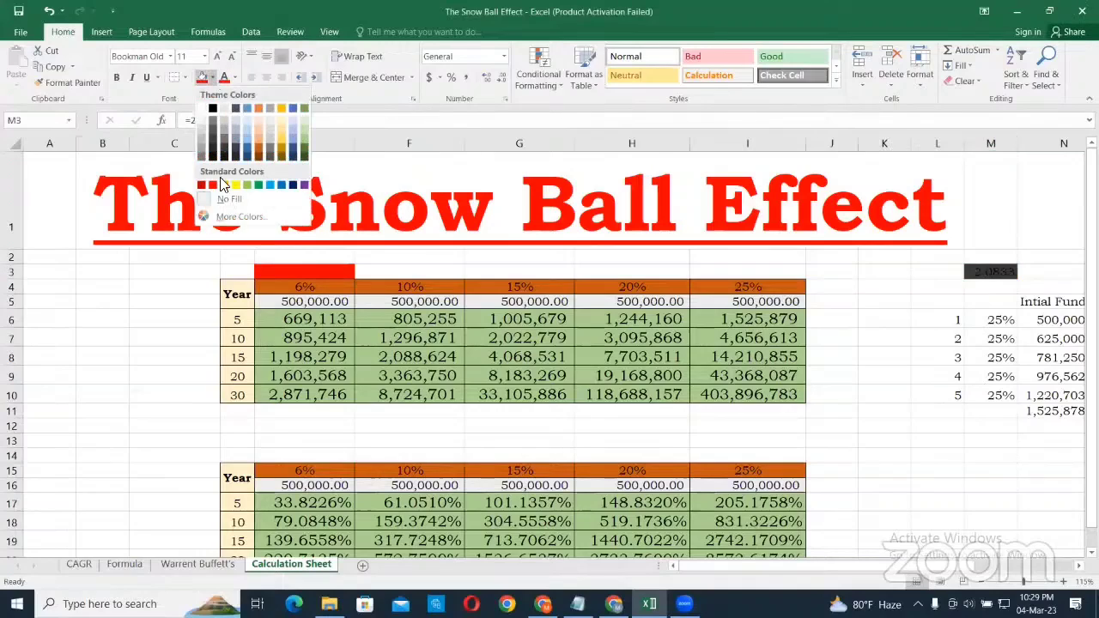
left_click(259, 186)
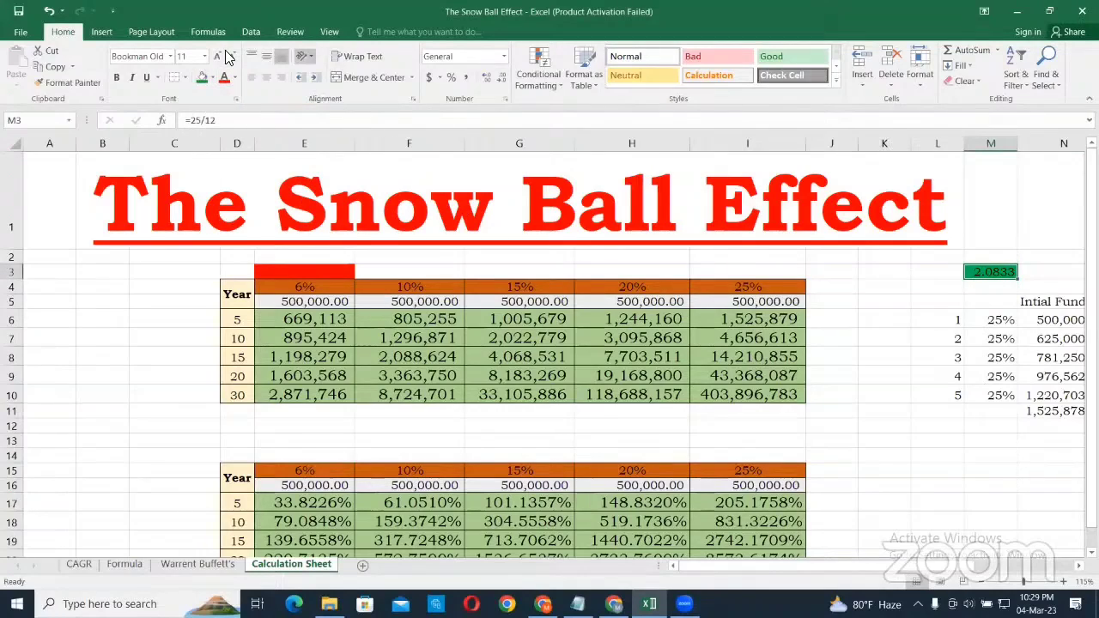
left_click(469, 78)
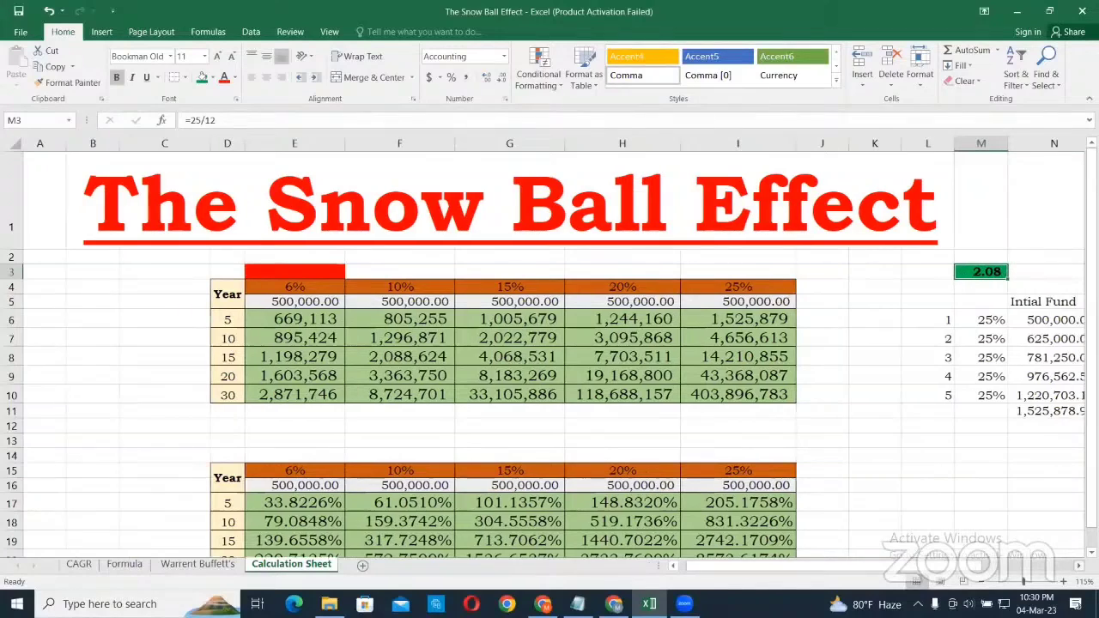
- Center and bold the headings Intial Fund, Profit and New Capital in N5:P5
scroll(1027, 451, "right", 3)
scroll(709, 319, "right", 2)
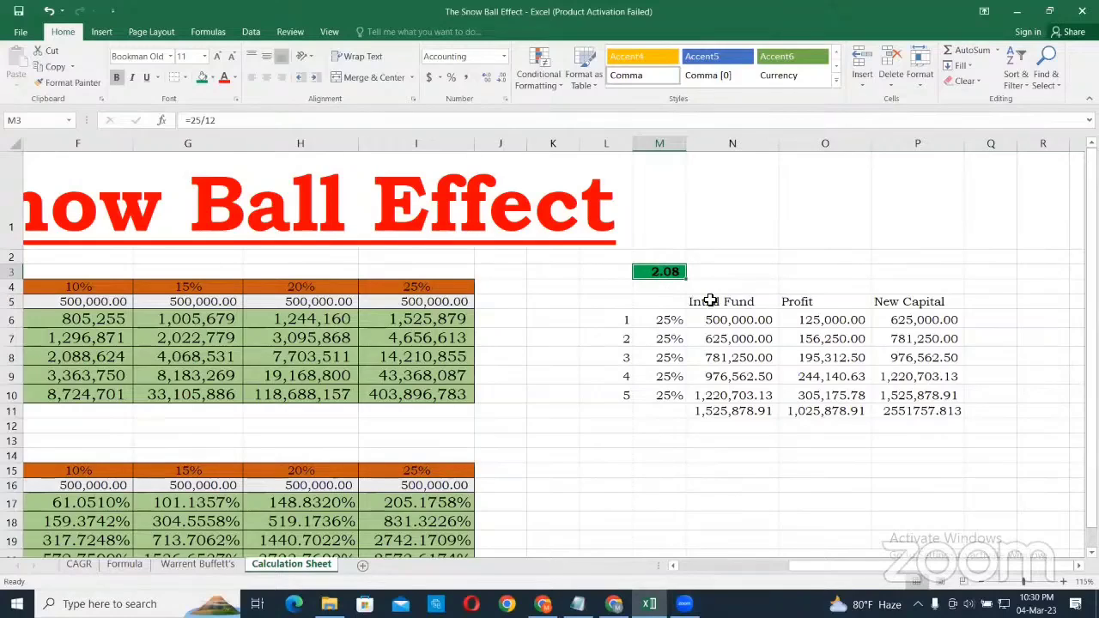
left_click_drag(710, 300, 910, 301)
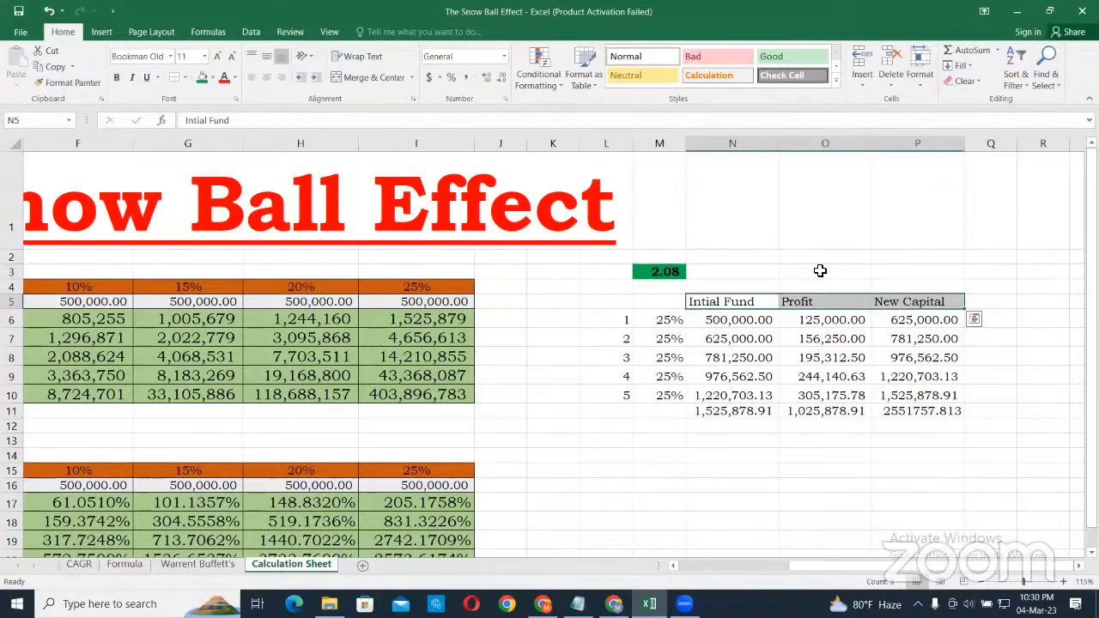
left_click(267, 76)
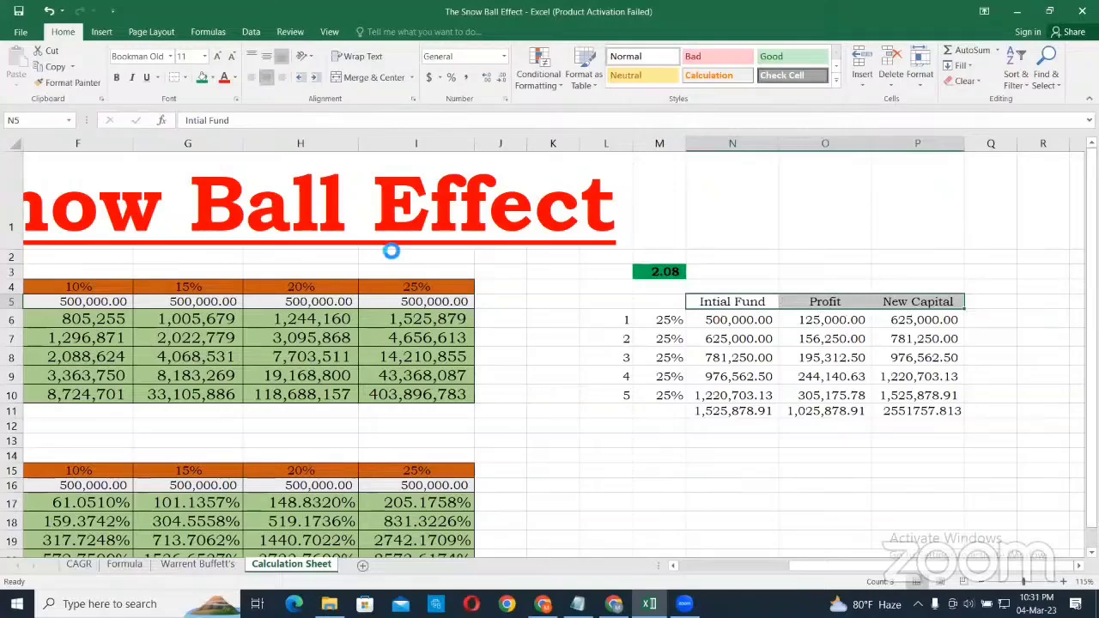
left_click(117, 78)
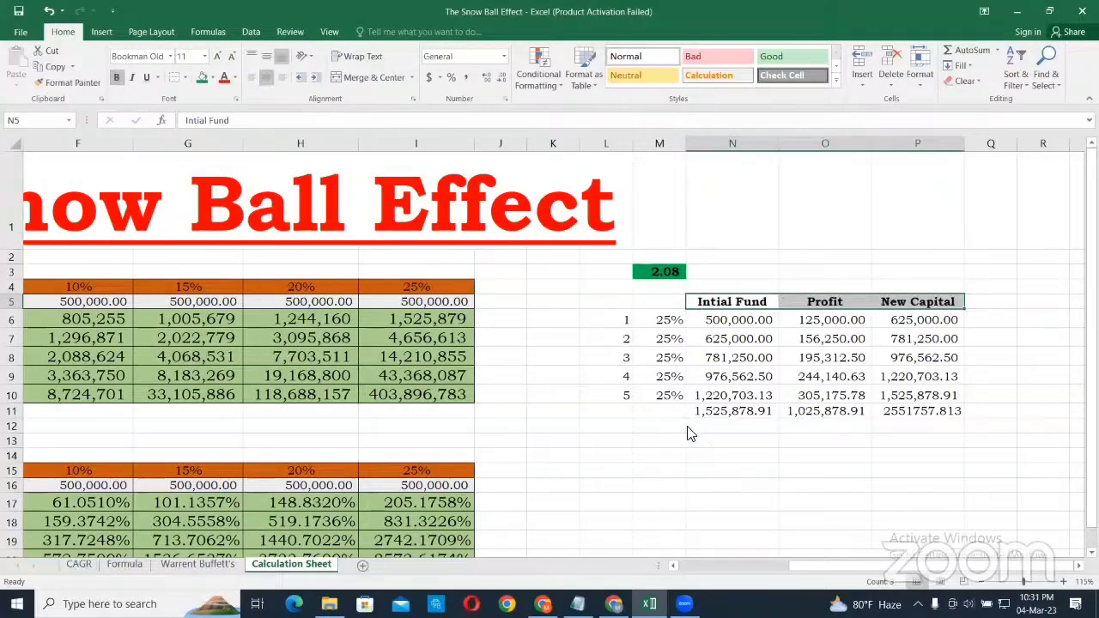
left_click(714, 427)
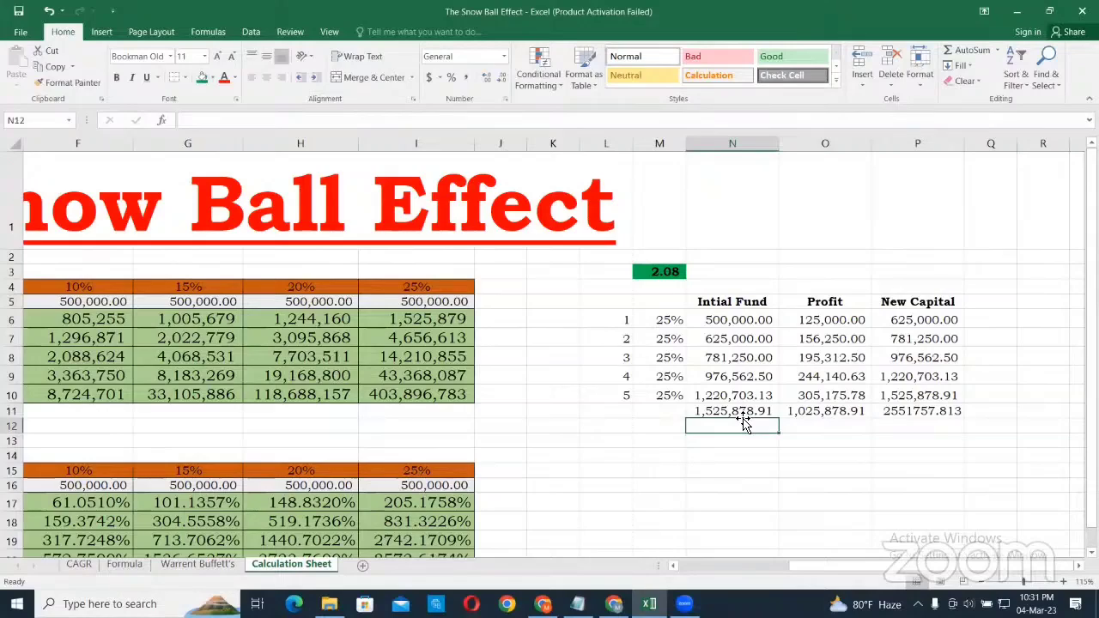
left_click(819, 456)
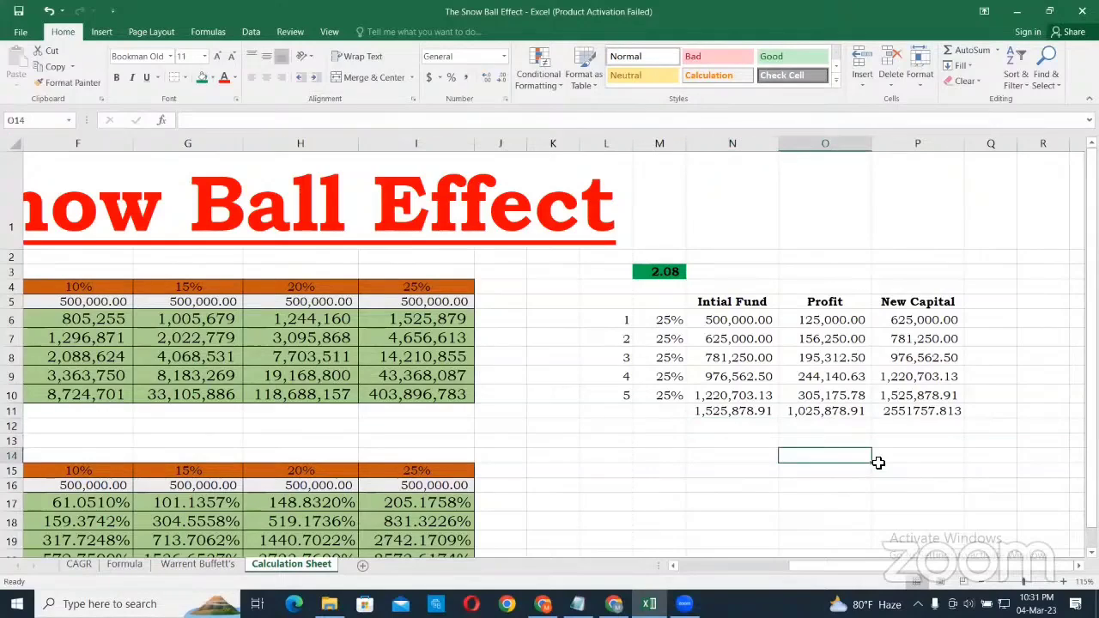
- Delete the sum formula in P11 below the New Capital column and save the workbook
left_click(916, 417)
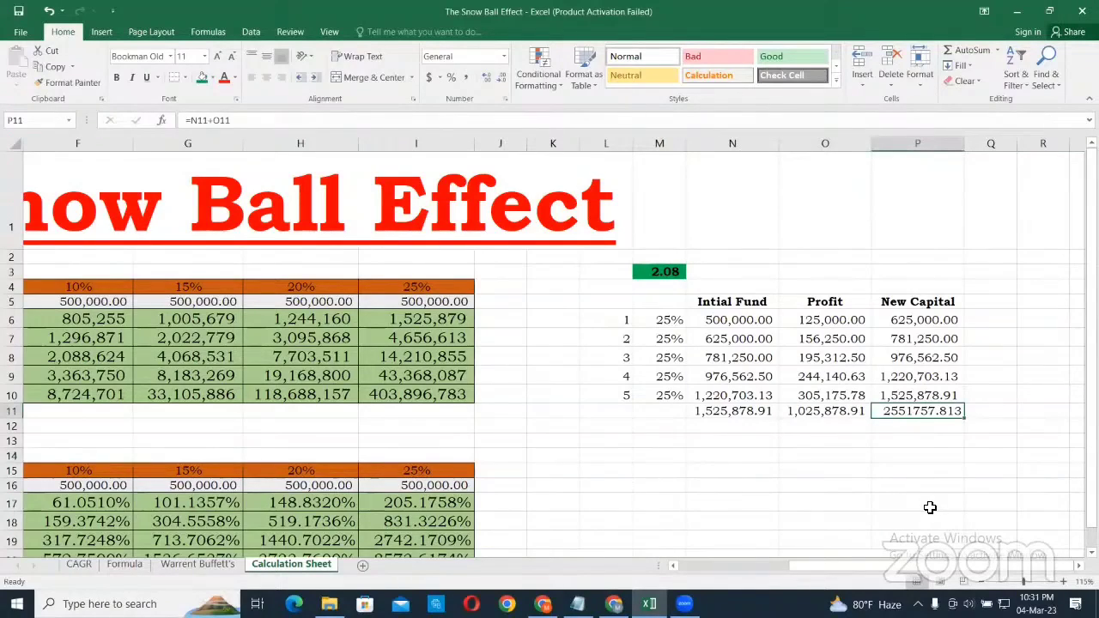
key("Delete")
left_click_drag(893, 507, 866, 500)
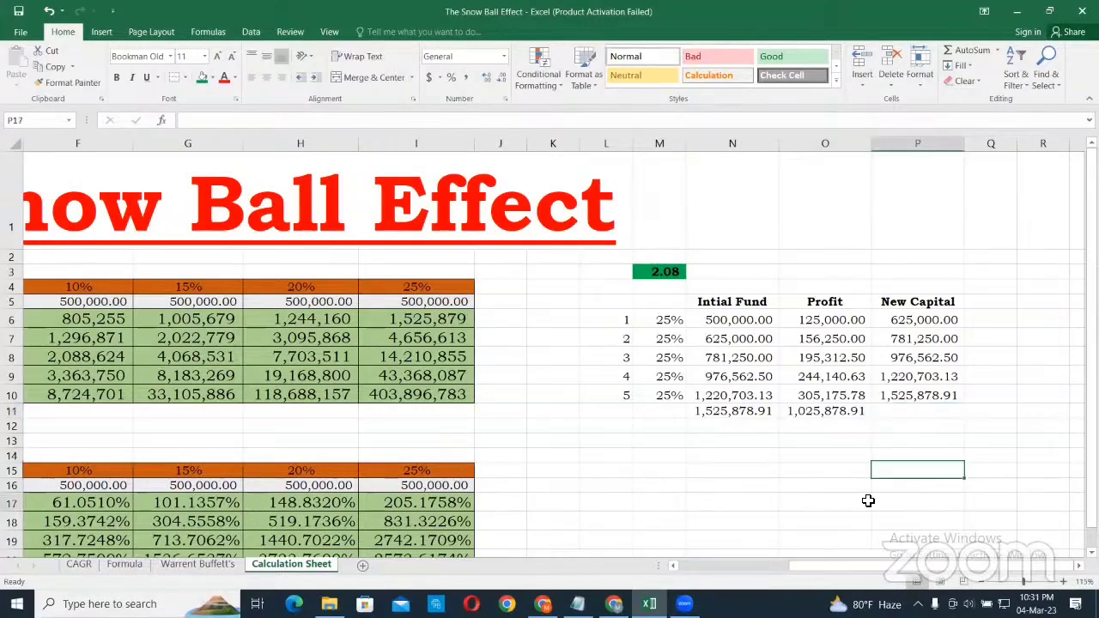
left_click(719, 443)
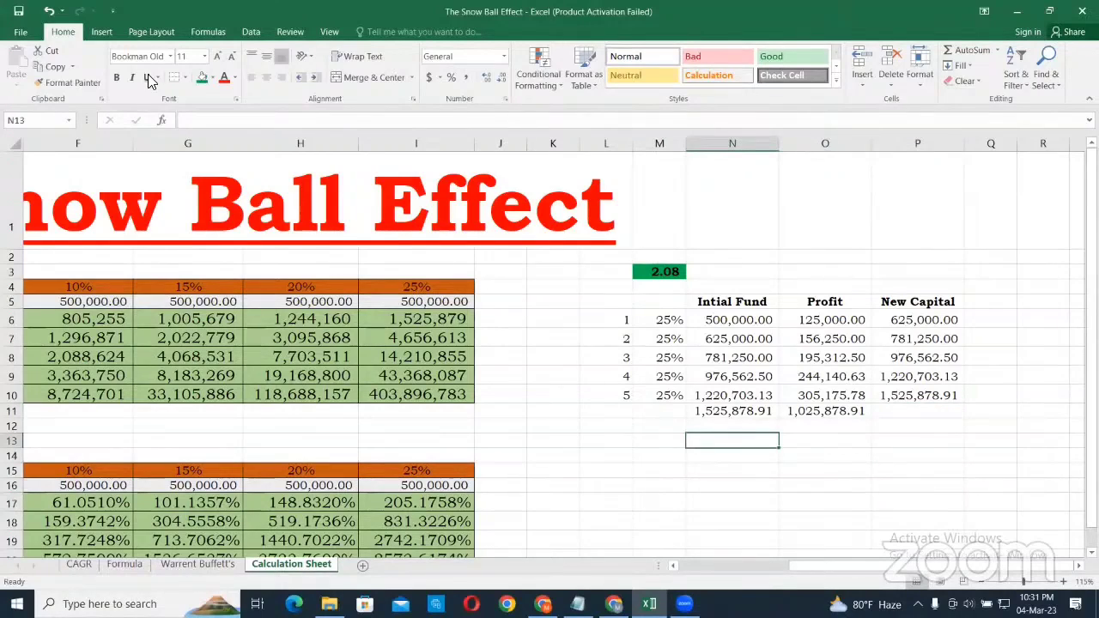
left_click(17, 12)
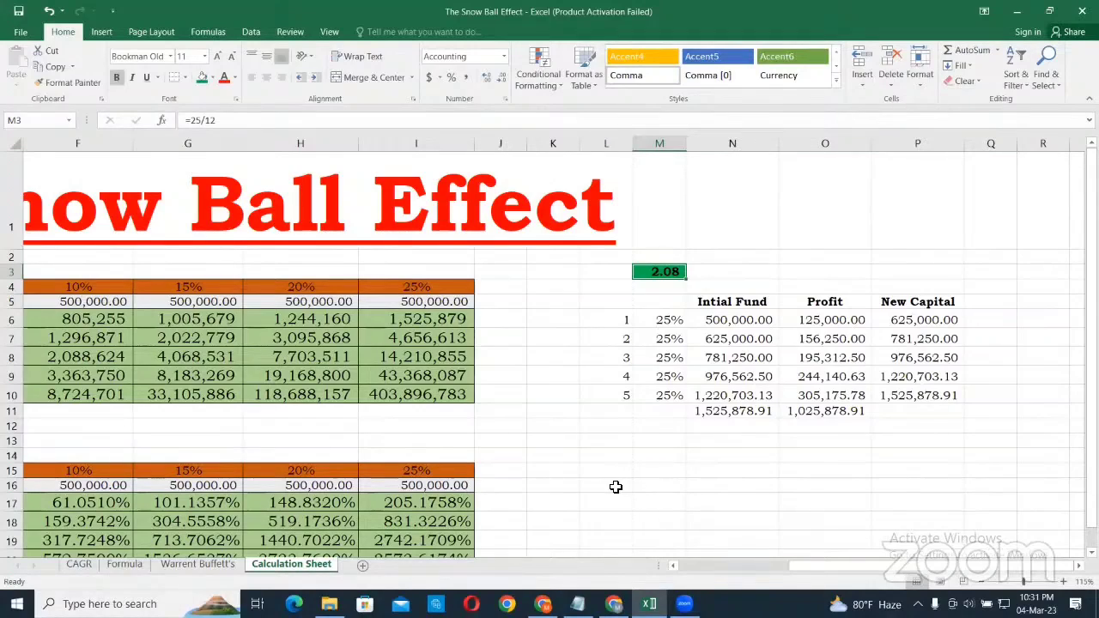
- Make the Intial Fund total in N11 bold and auto-fit the width of column N
left_click(655, 445)
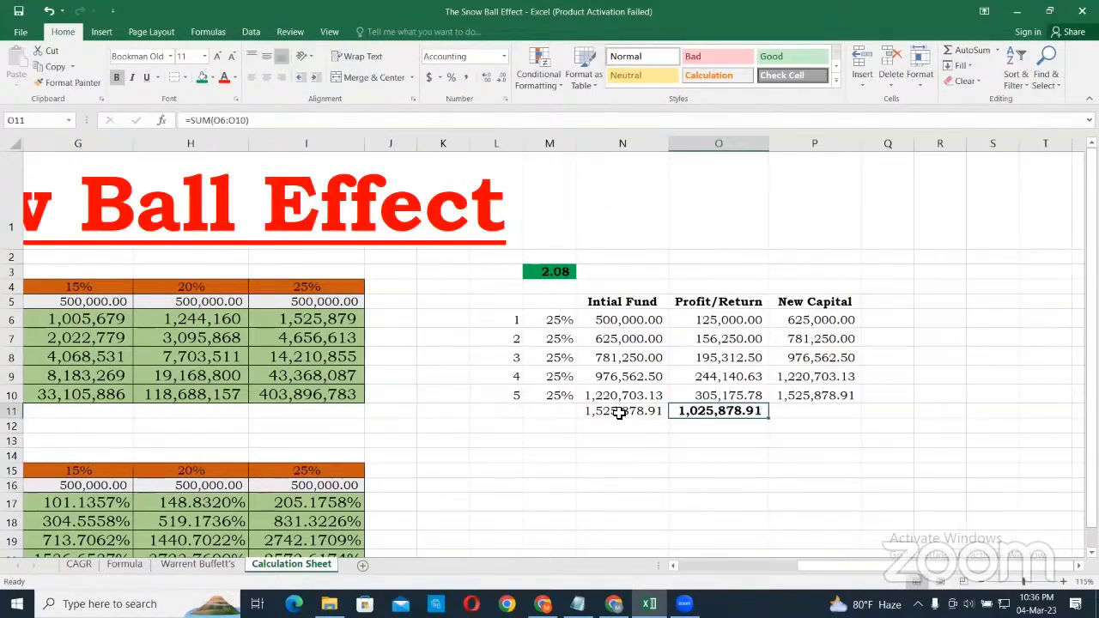
key("Left")
left_click(116, 77)
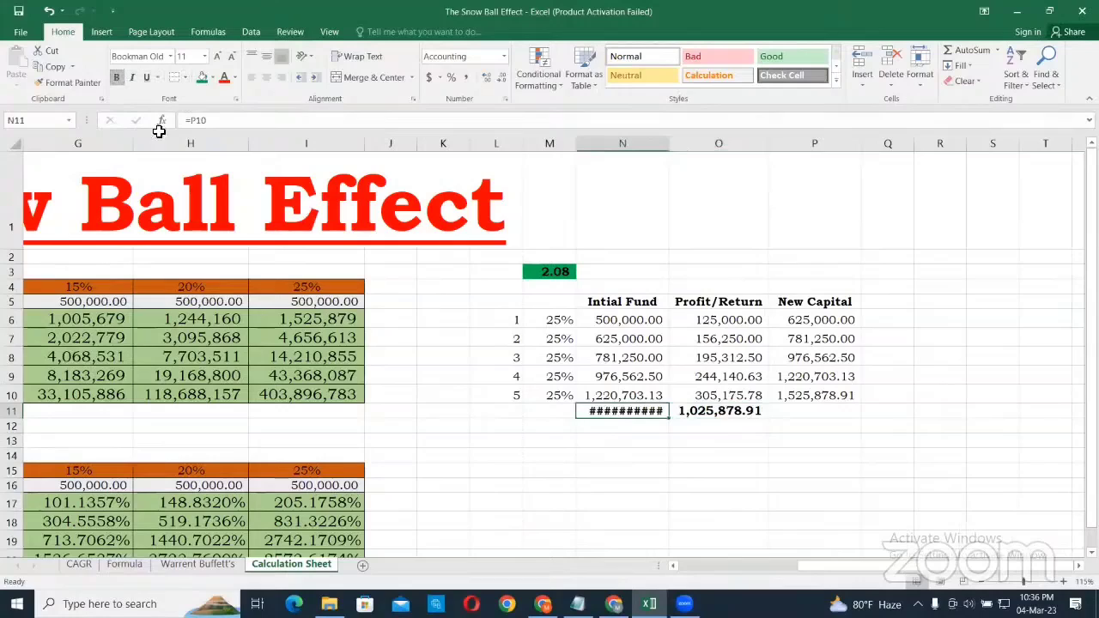
left_click(634, 438)
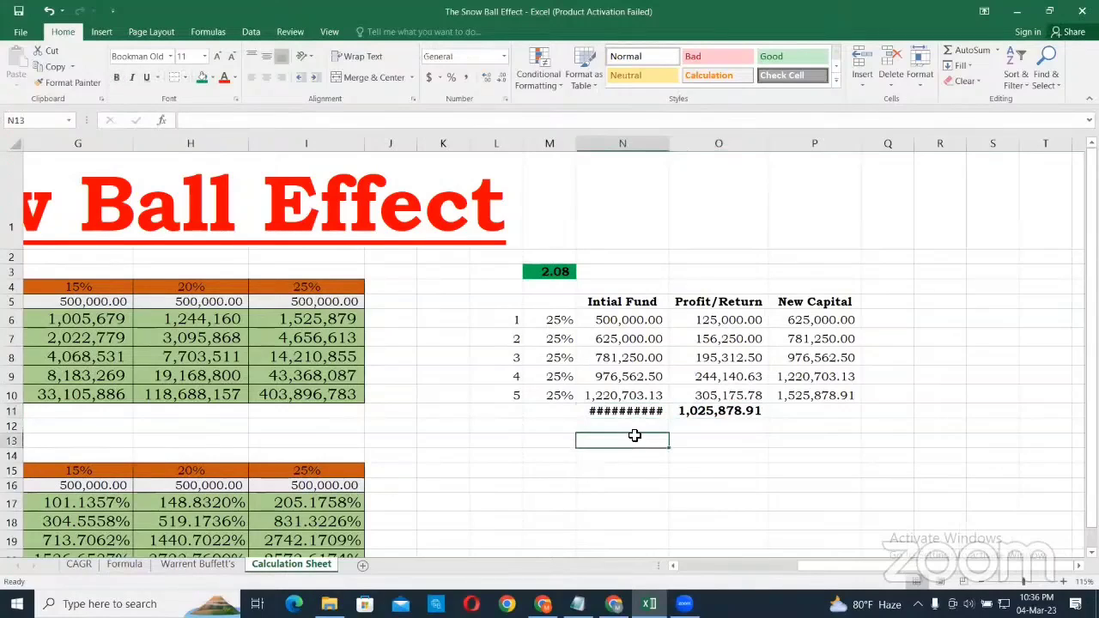
double_click(669, 144)
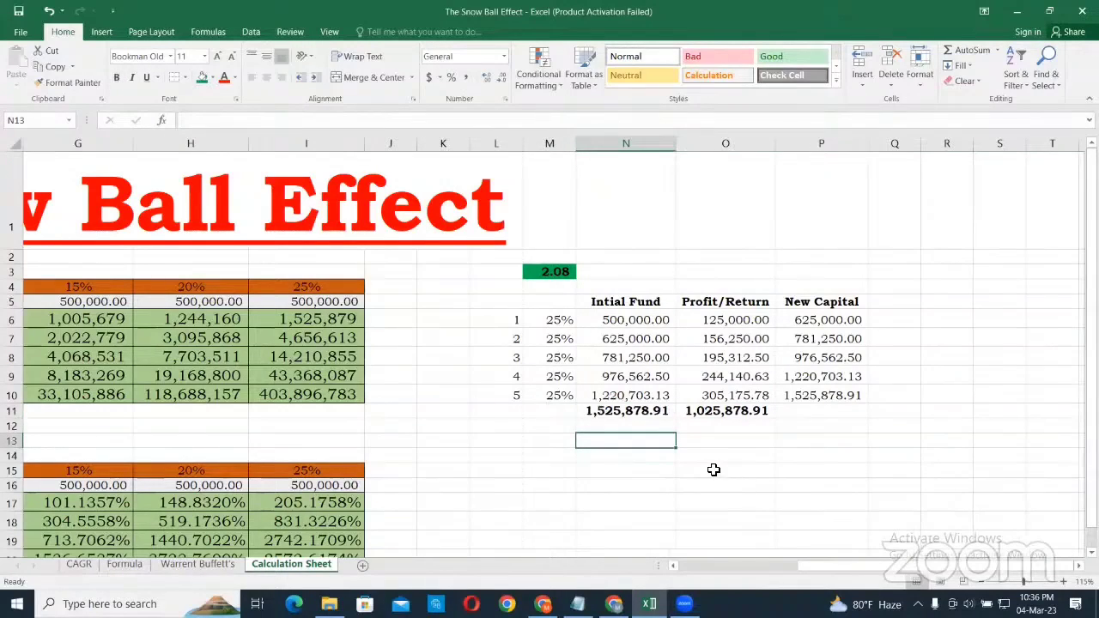
left_click(713, 470)
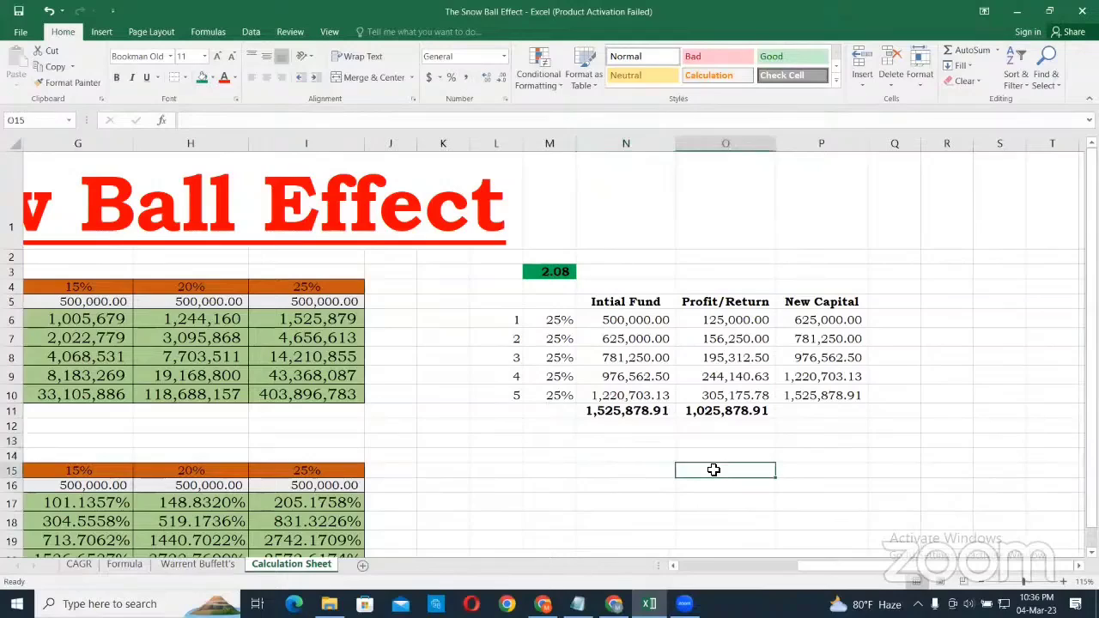
- Add a bottom border to the year 5 Intial Fund and Profit/Return cells, N10 and O10
left_click(642, 399)
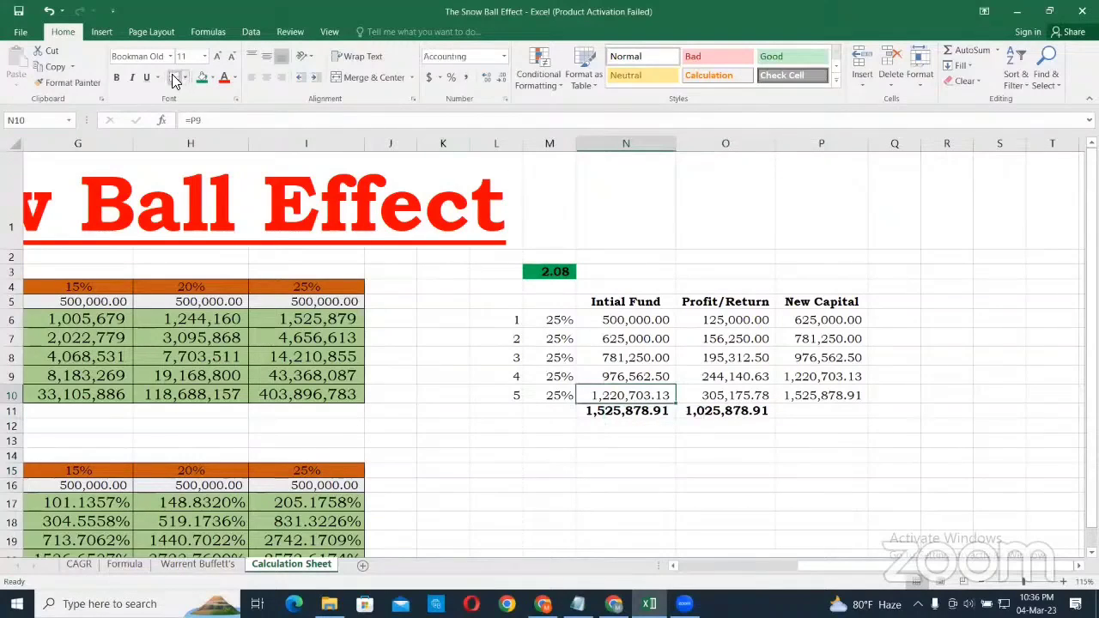
left_click(740, 398)
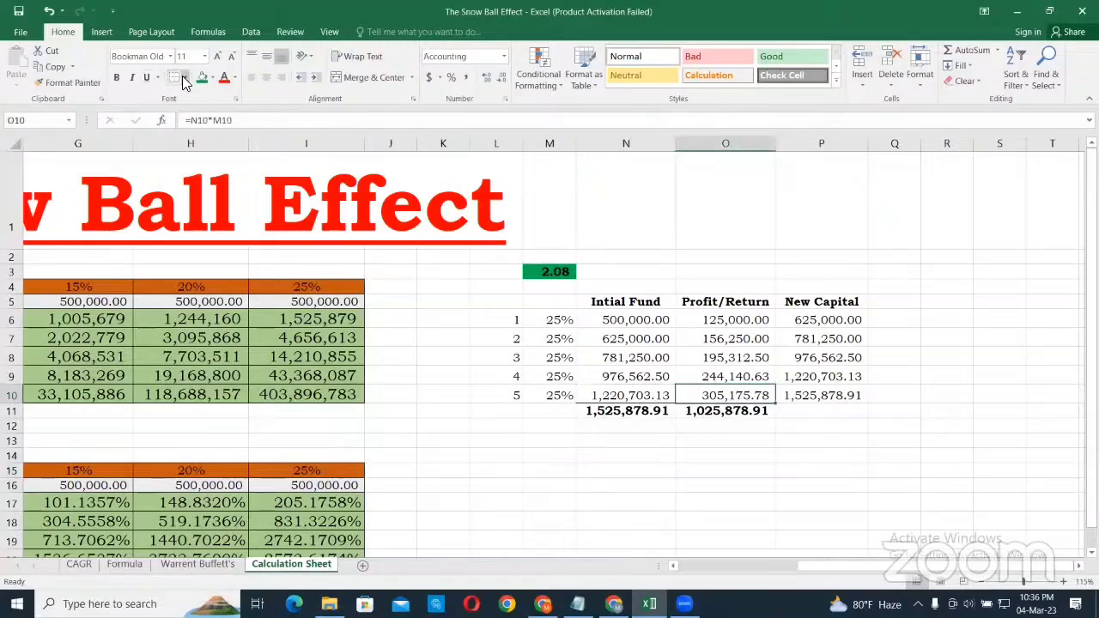
left_click(700, 443)
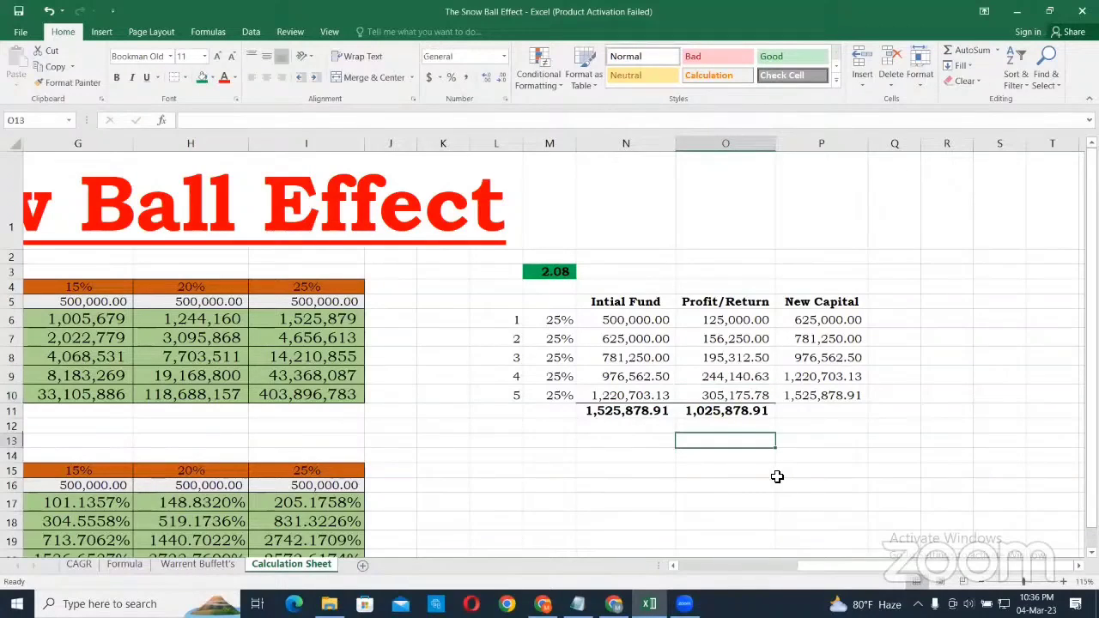
- Apply a top and double bottom border to N11 and copy its formatting to the Profit/Return total in O11
left_click(602, 413)
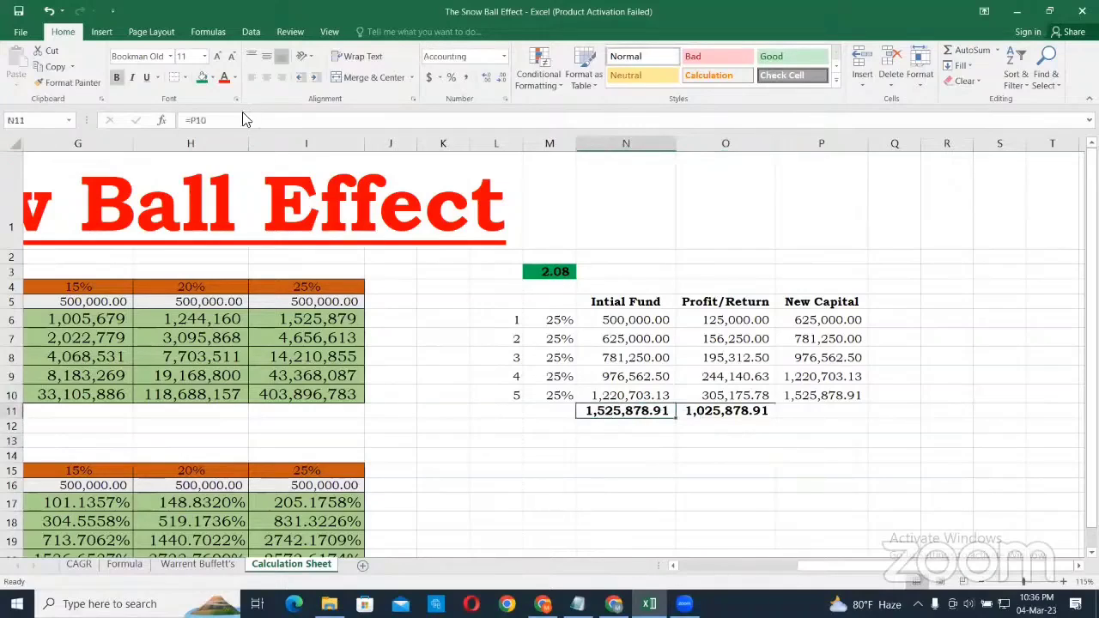
left_click(183, 78)
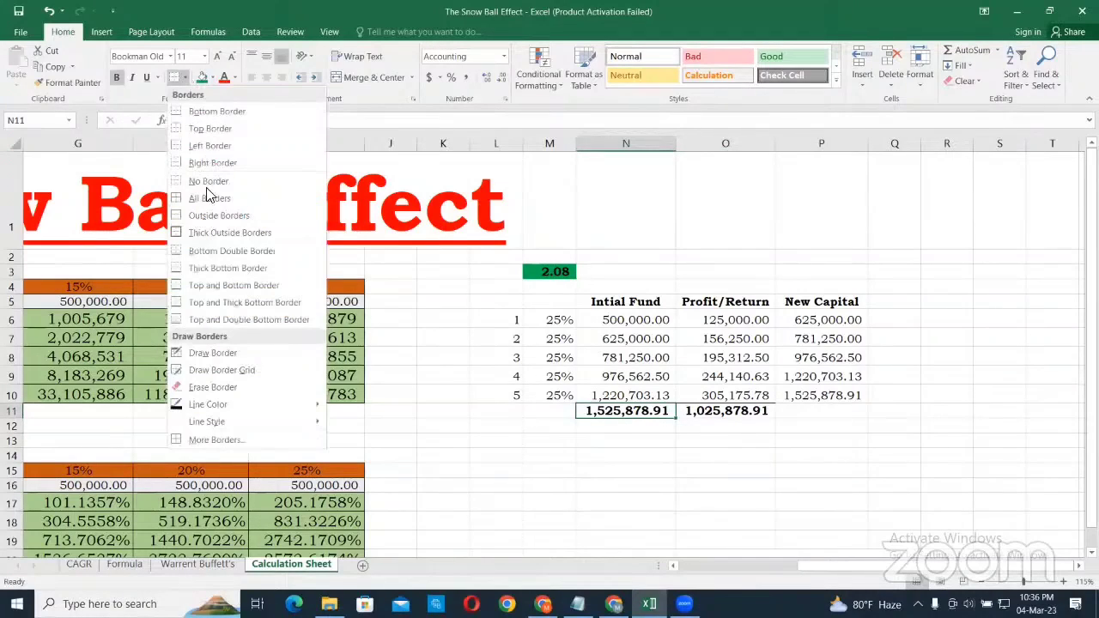
left_click(181, 319)
left_click(667, 459)
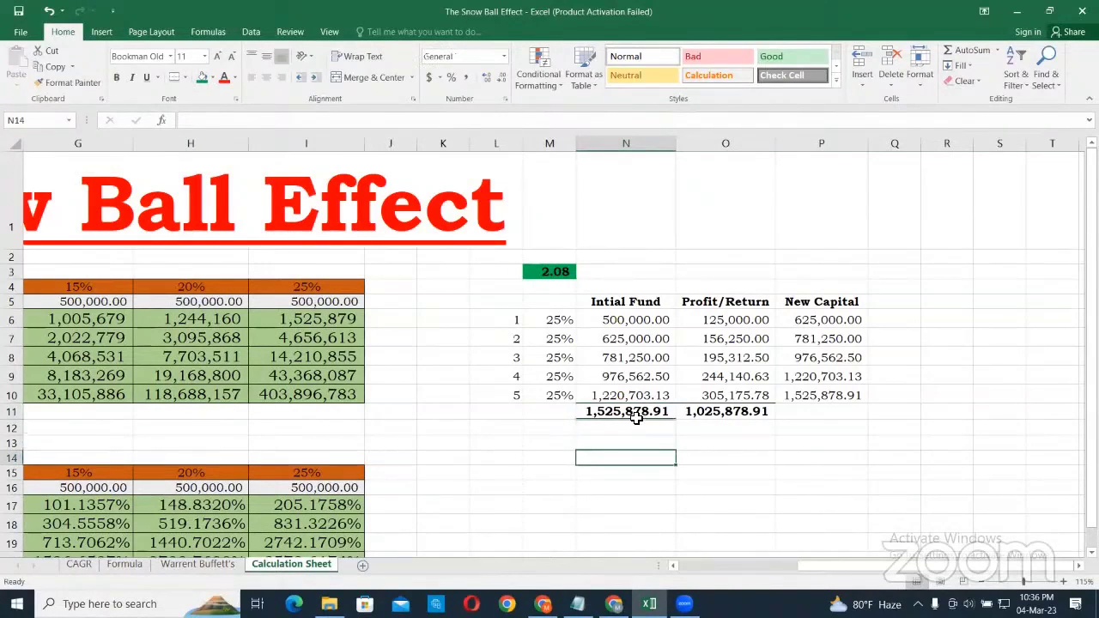
left_click(635, 415)
left_click(69, 83)
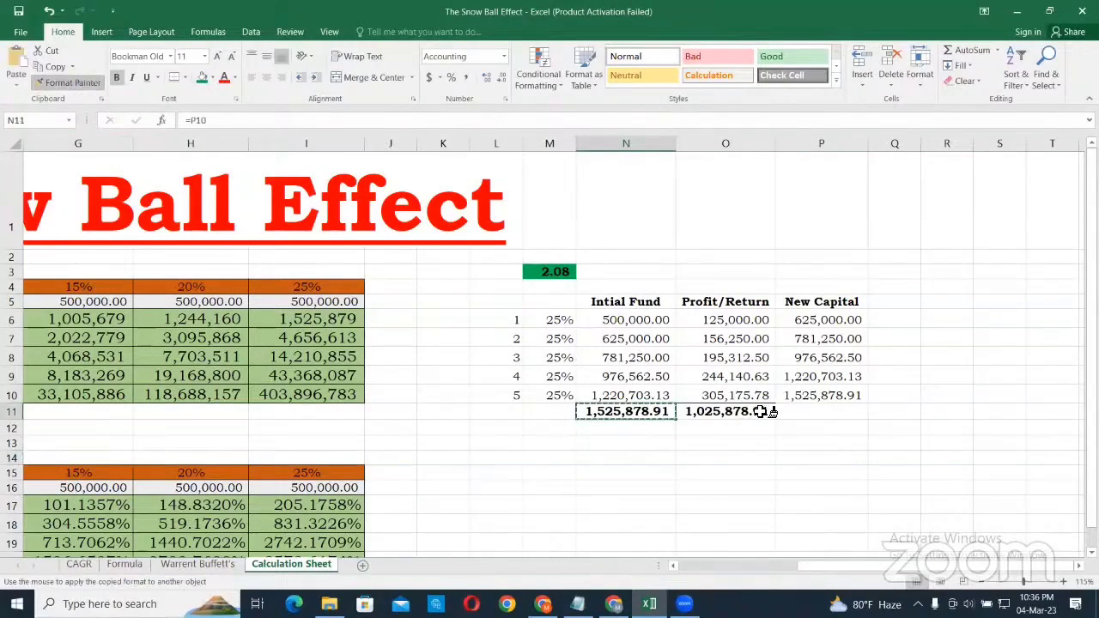
left_click(761, 412)
left_click(769, 443)
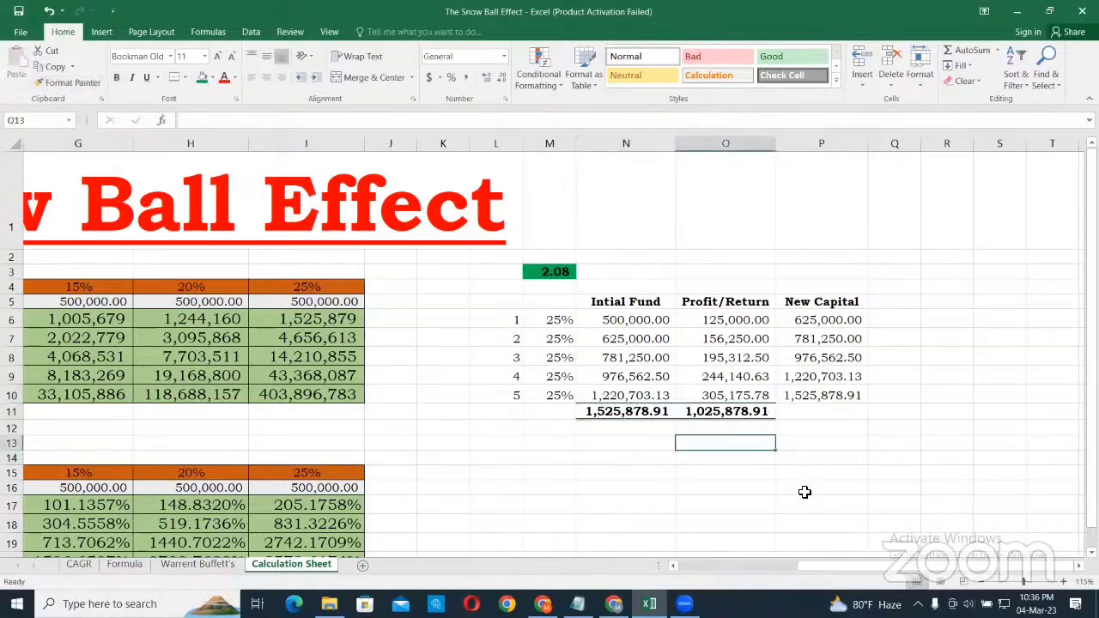
left_click(804, 492)
- Fill the Profit/Return total in O11 with the same green as cell M3
left_click_drag(625, 413, 739, 403)
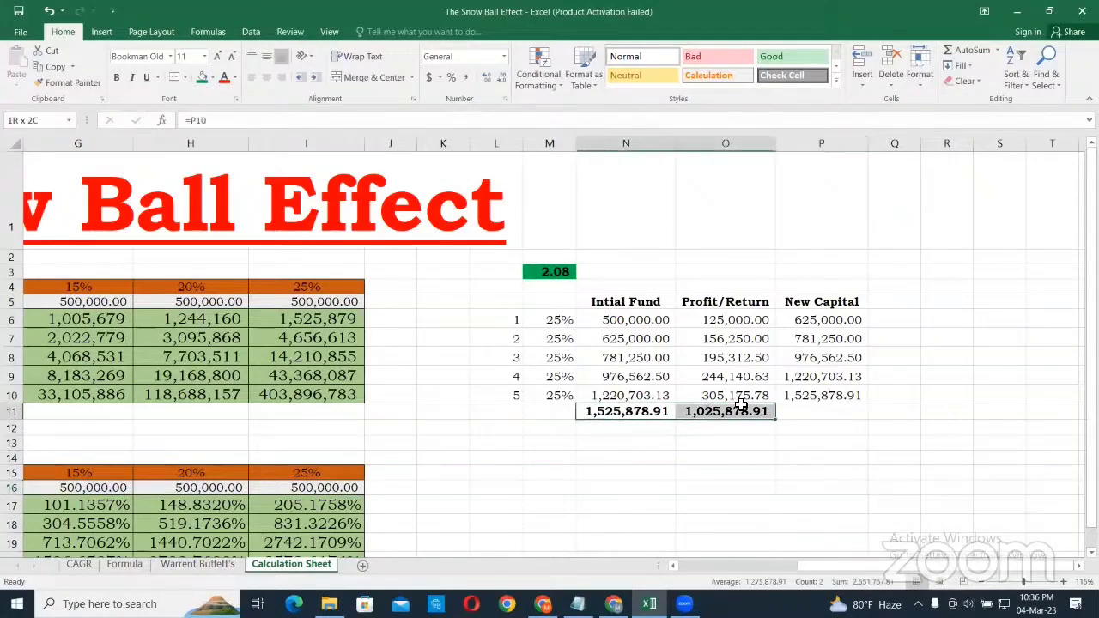
left_click(726, 413)
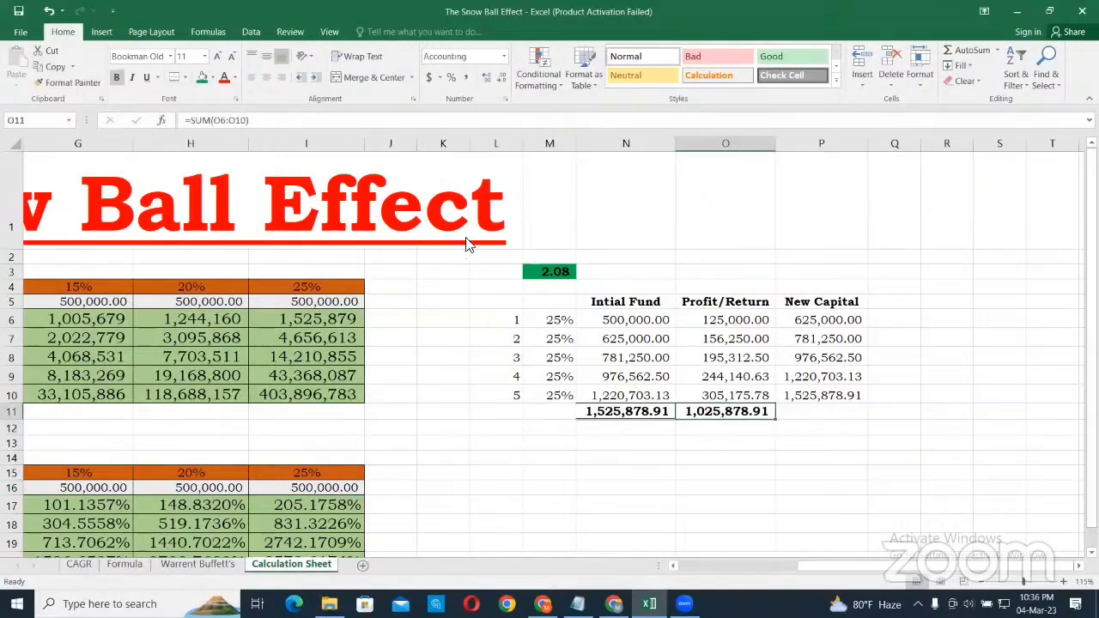
left_click(203, 77)
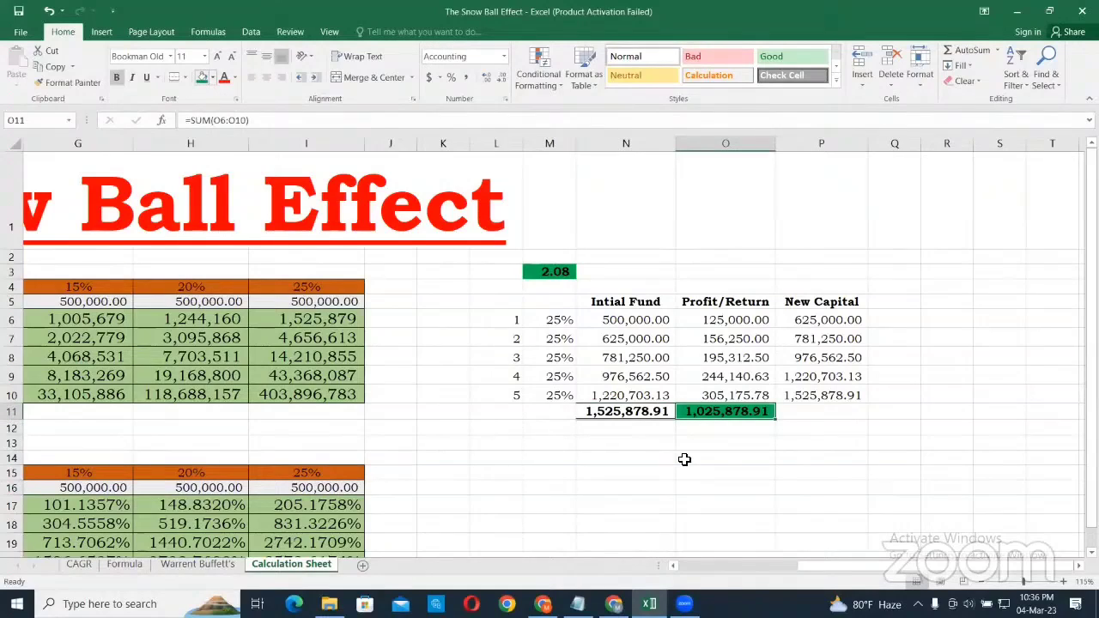
left_click(729, 510)
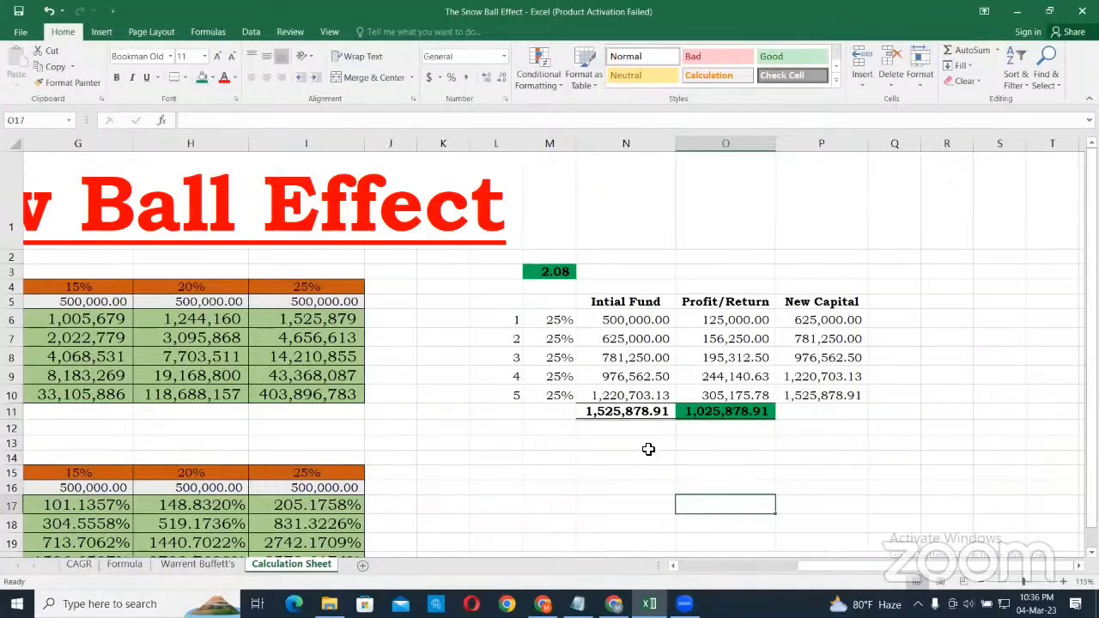
- Fill the Intial Fund total in N11 with a light gold theme color
left_click(629, 412)
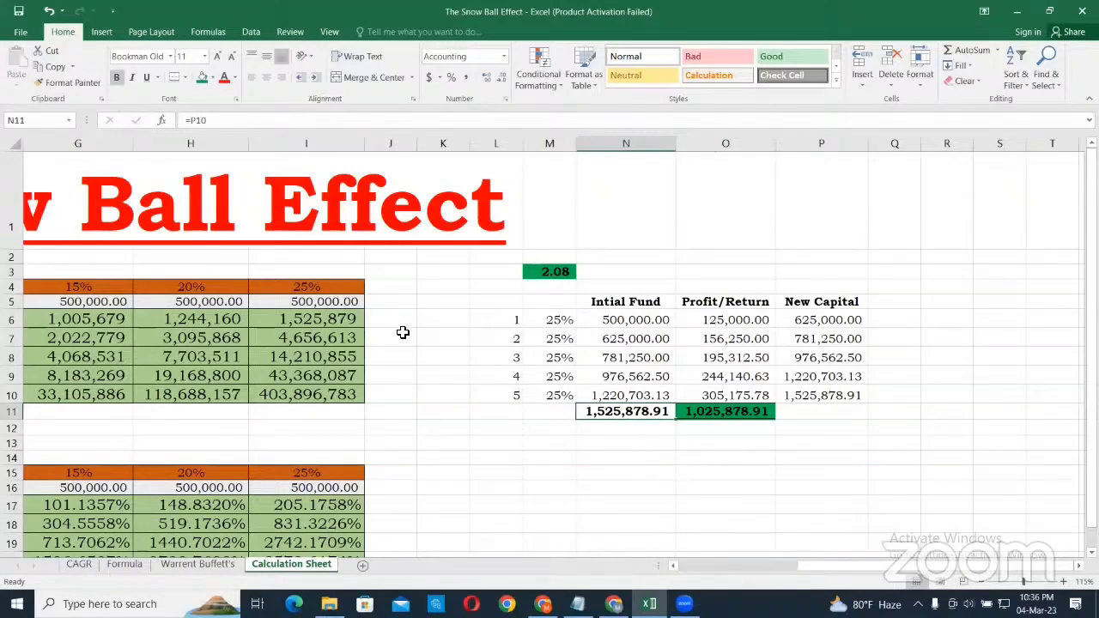
left_click(213, 79)
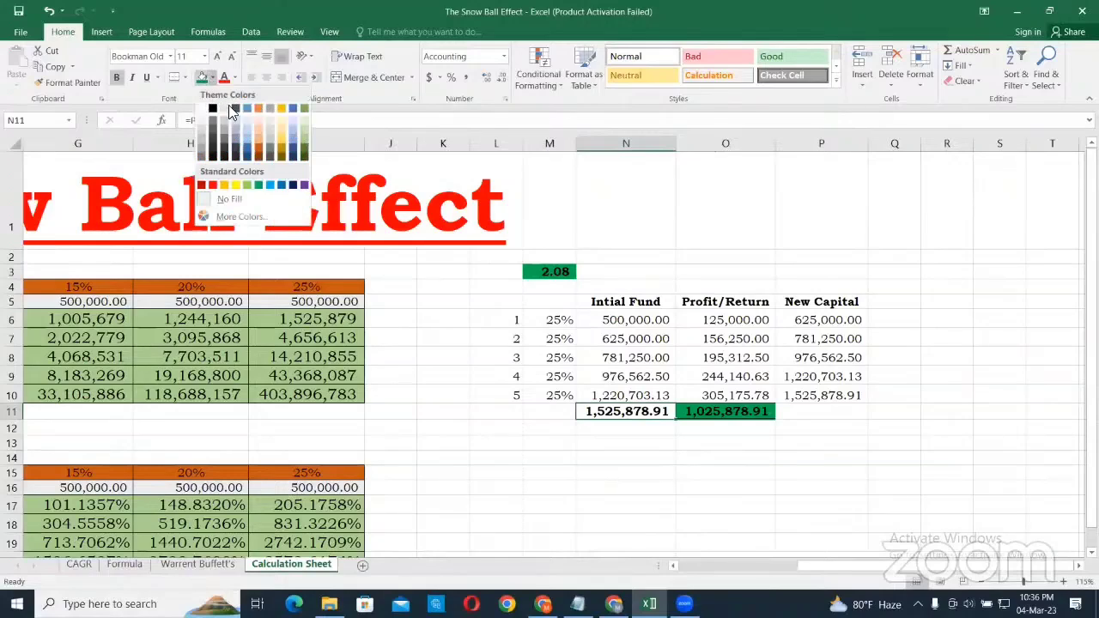
left_click(280, 132)
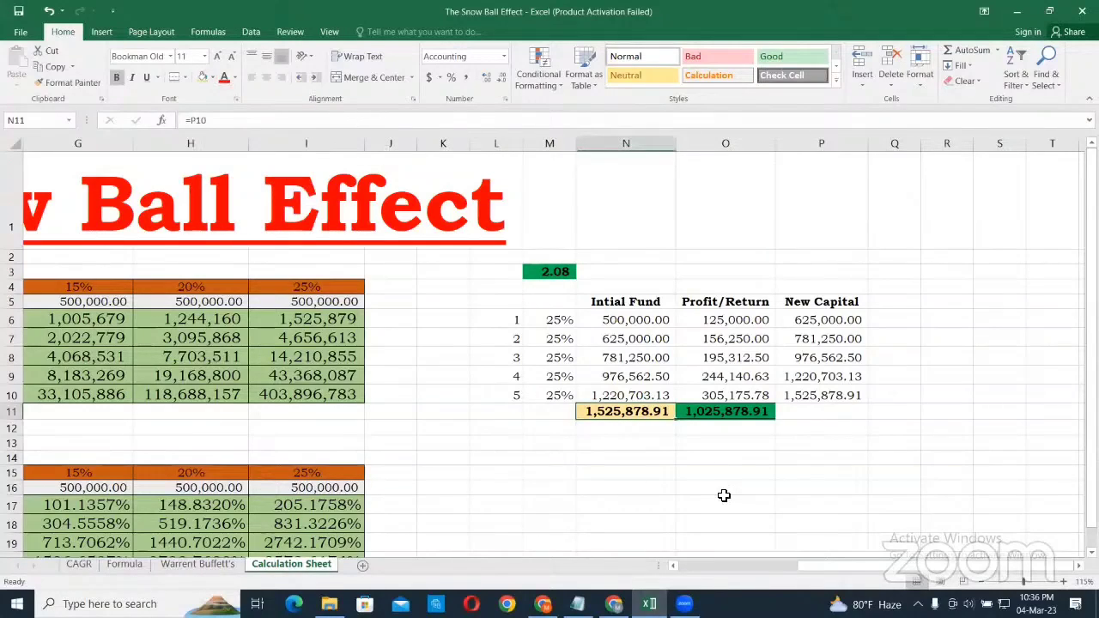
left_click(663, 480)
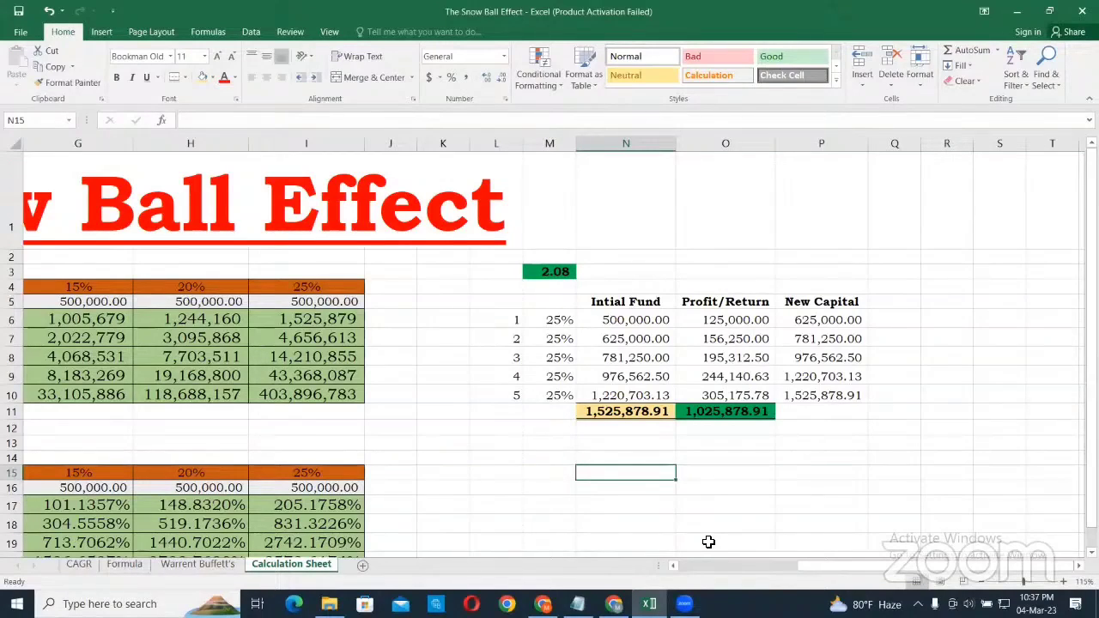
left_click(740, 431)
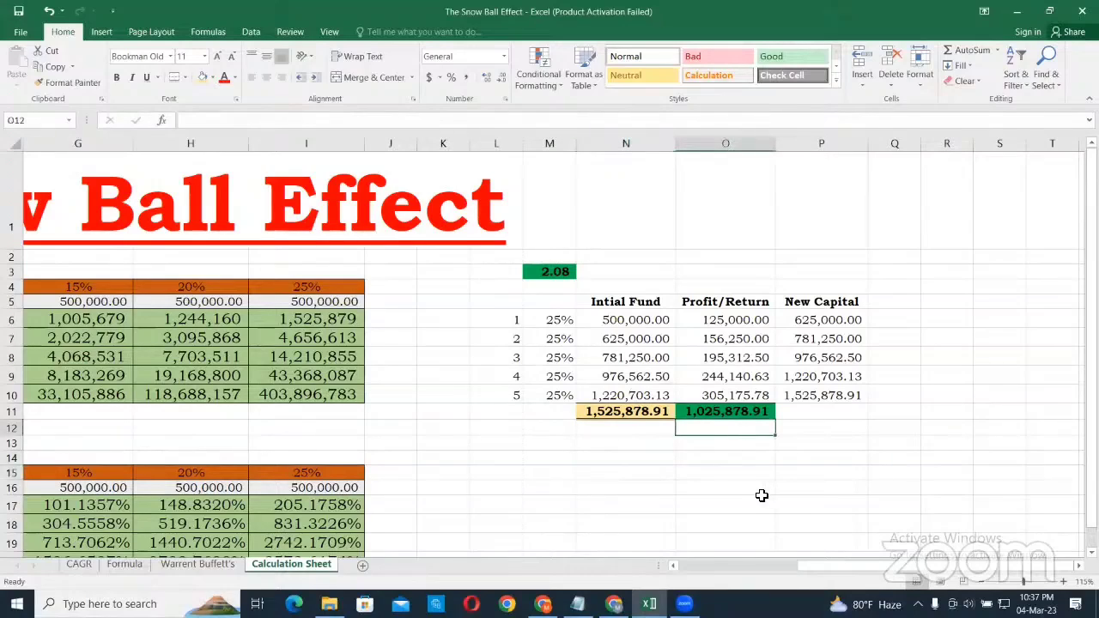
left_click(768, 502)
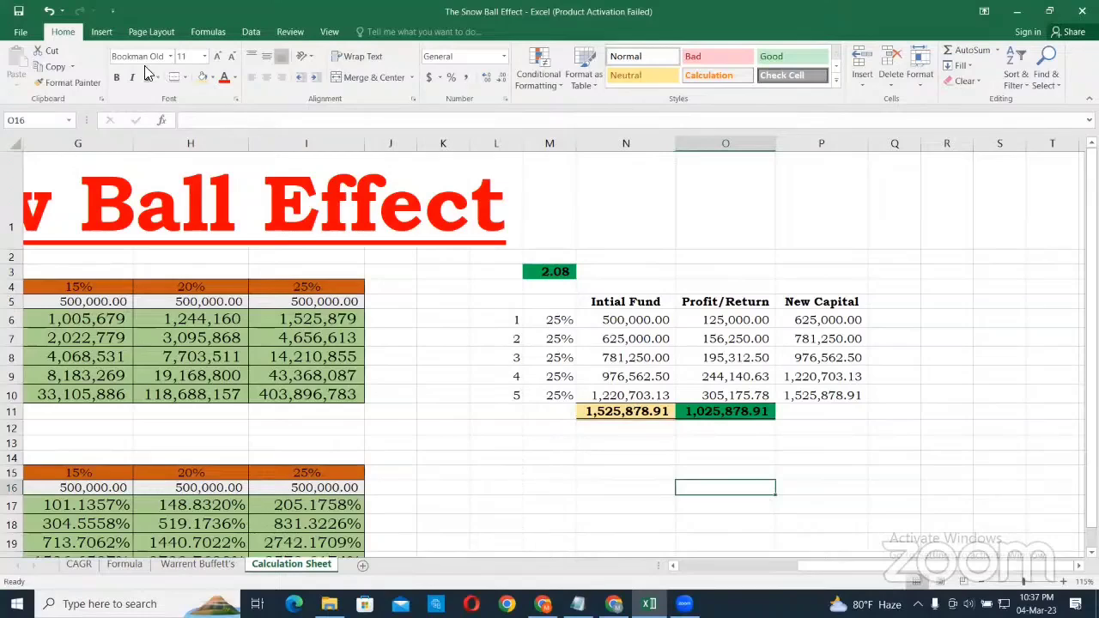
- Draw an up block arrow about 0.65" high and 0.54" wide just below the Profit/Return total in O11
left_click(103, 33)
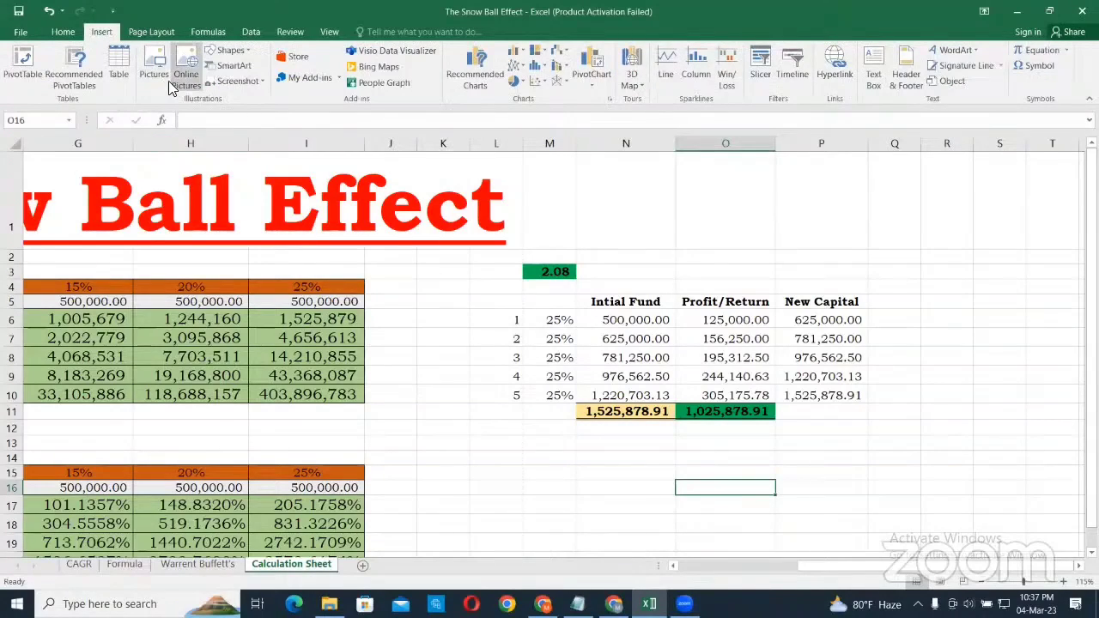
left_click(230, 50)
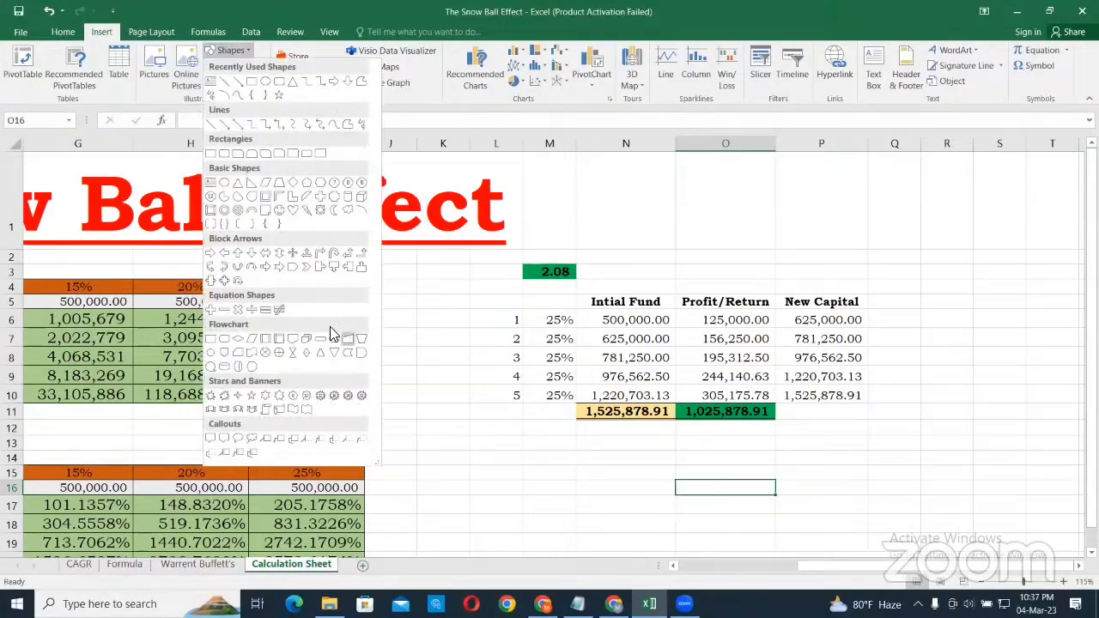
left_click(238, 255)
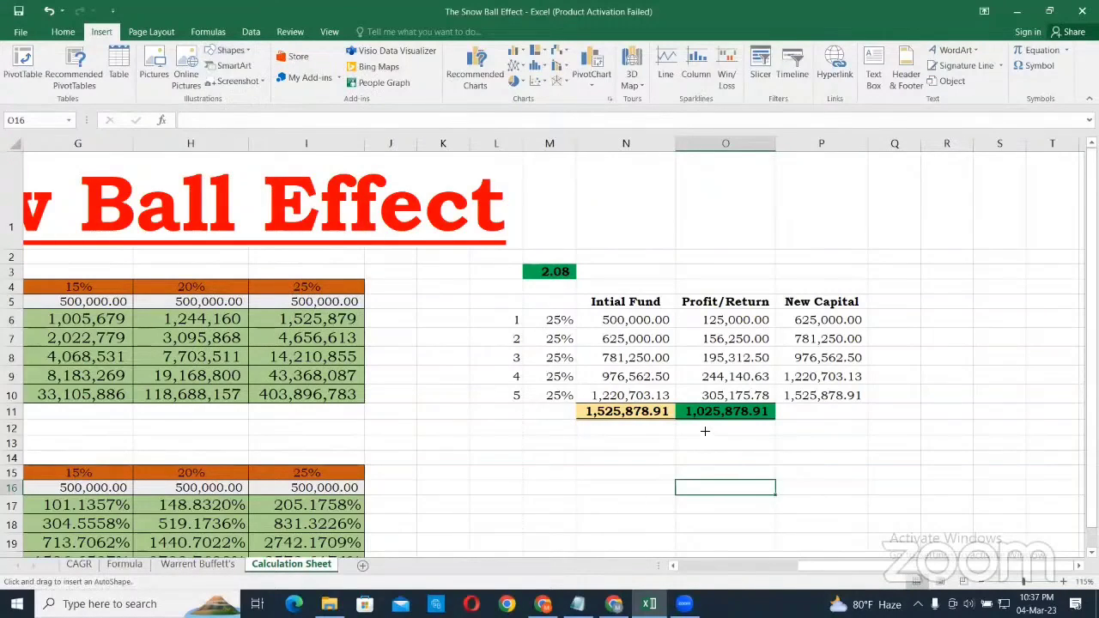
mouse_move(704, 427)
left_mouse_down()
mouse_move(716, 456)
mouse_move(747, 478)
left_mouse_up()
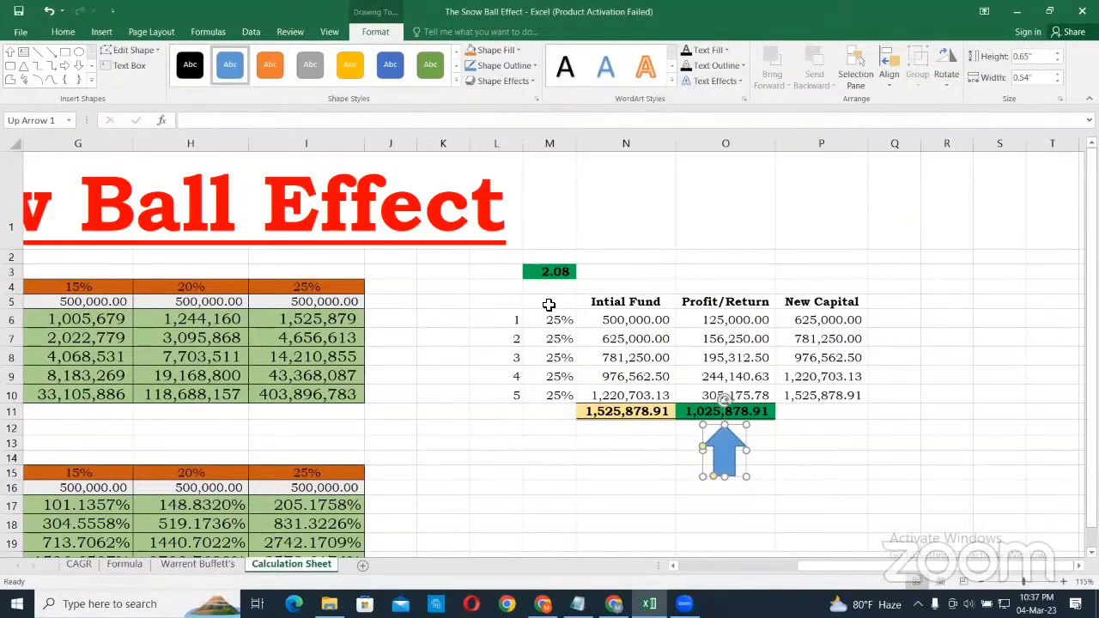
left_click(806, 475)
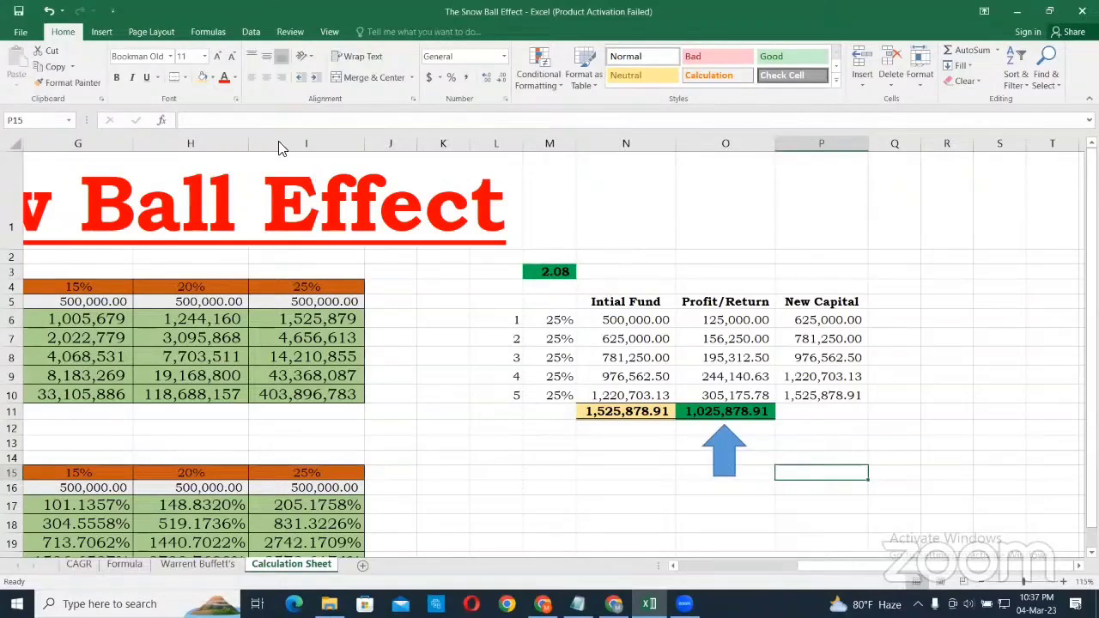
- Draw a straight line arrow about 1.08" wide and 0.51" high from near L4 to the first Intial Fund value in N6
left_click(96, 33)
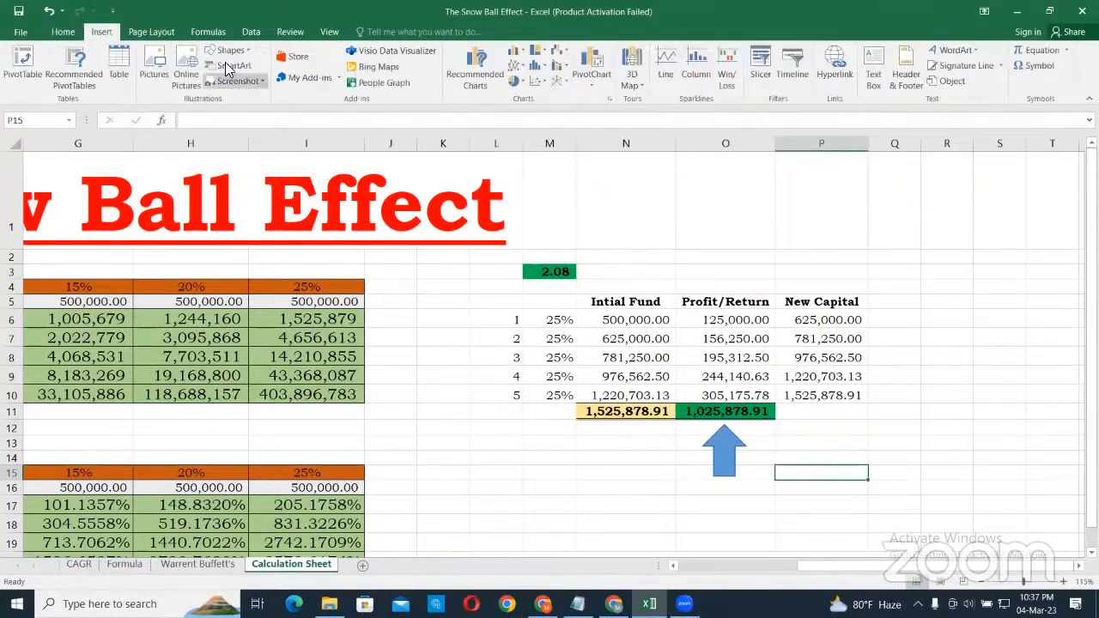
left_click(228, 50)
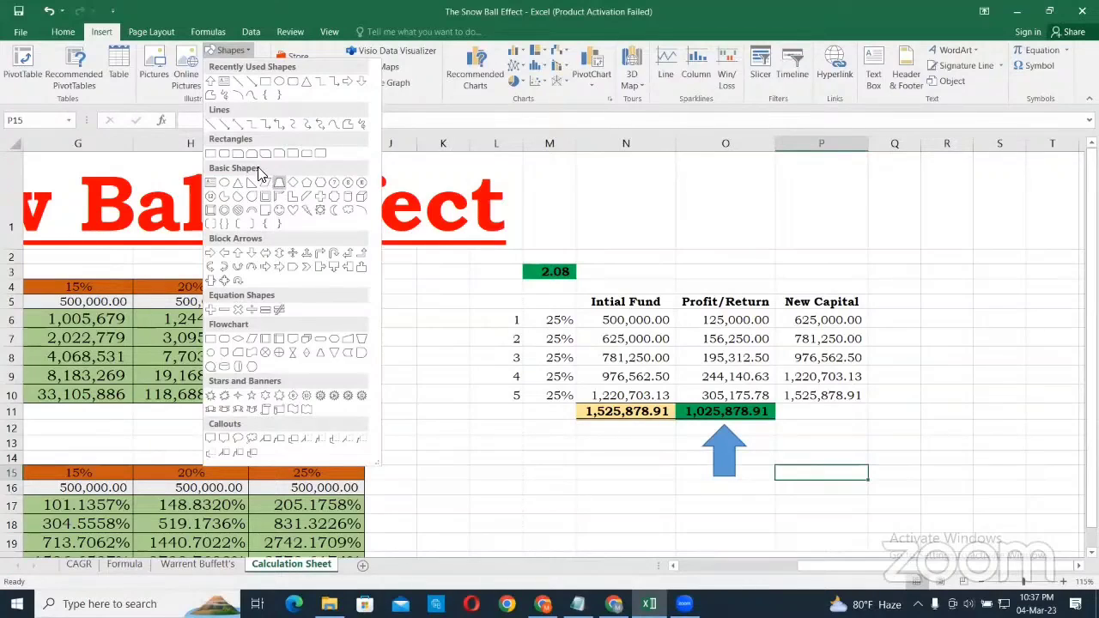
left_click(230, 126)
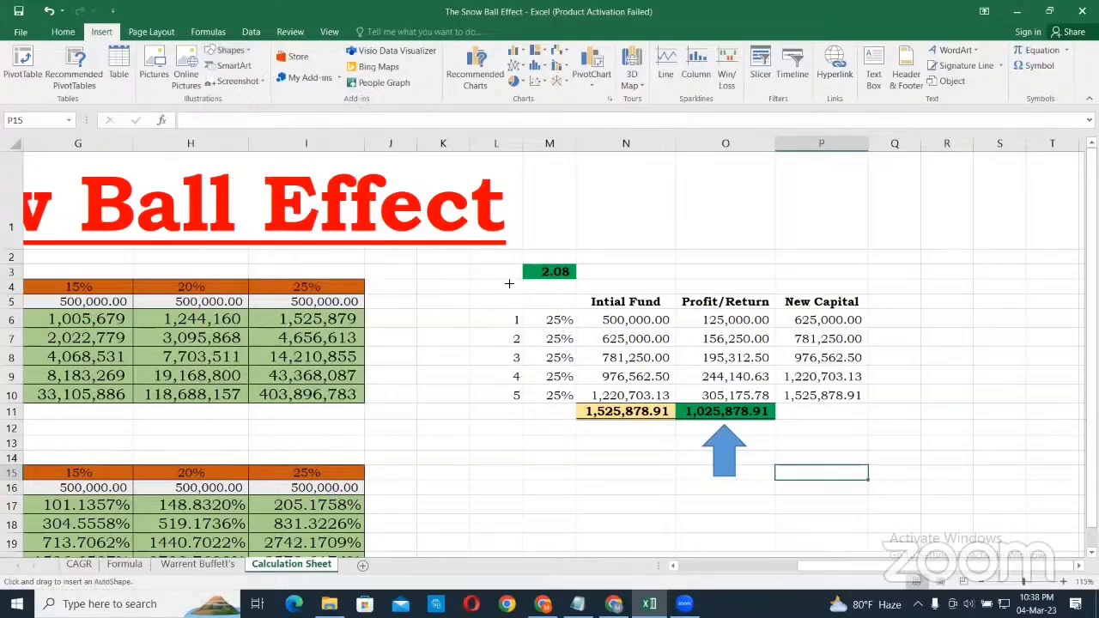
left_click_drag(509, 282, 595, 321)
left_click_drag(595, 321, 592, 319)
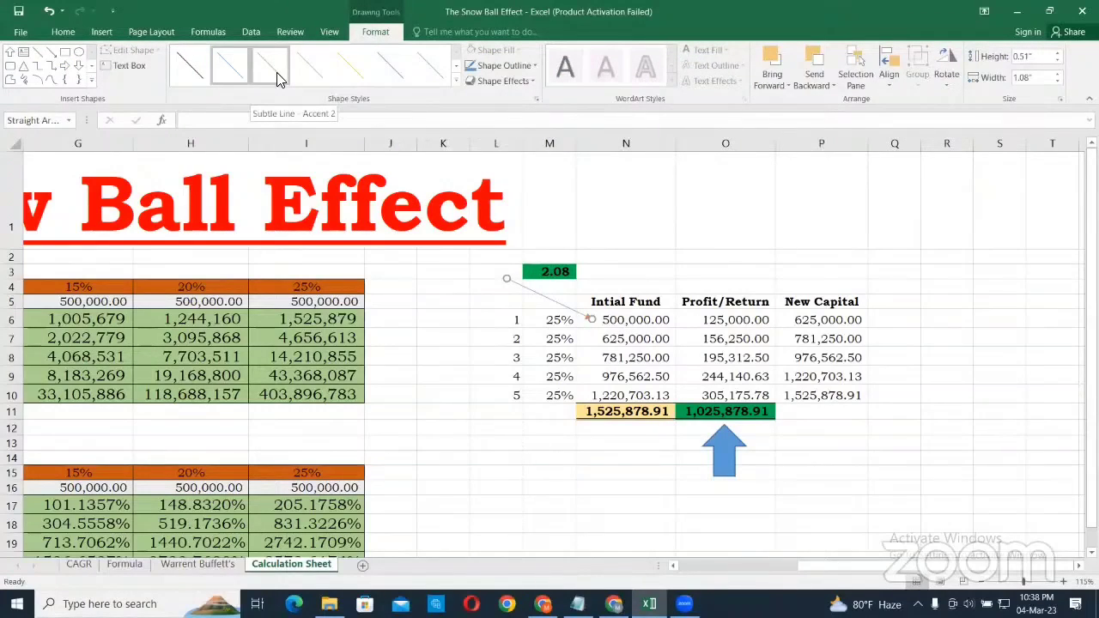
- Apply the Subtle Line - Accent 2 style to the straight arrow and save the workbook
left_click(277, 79)
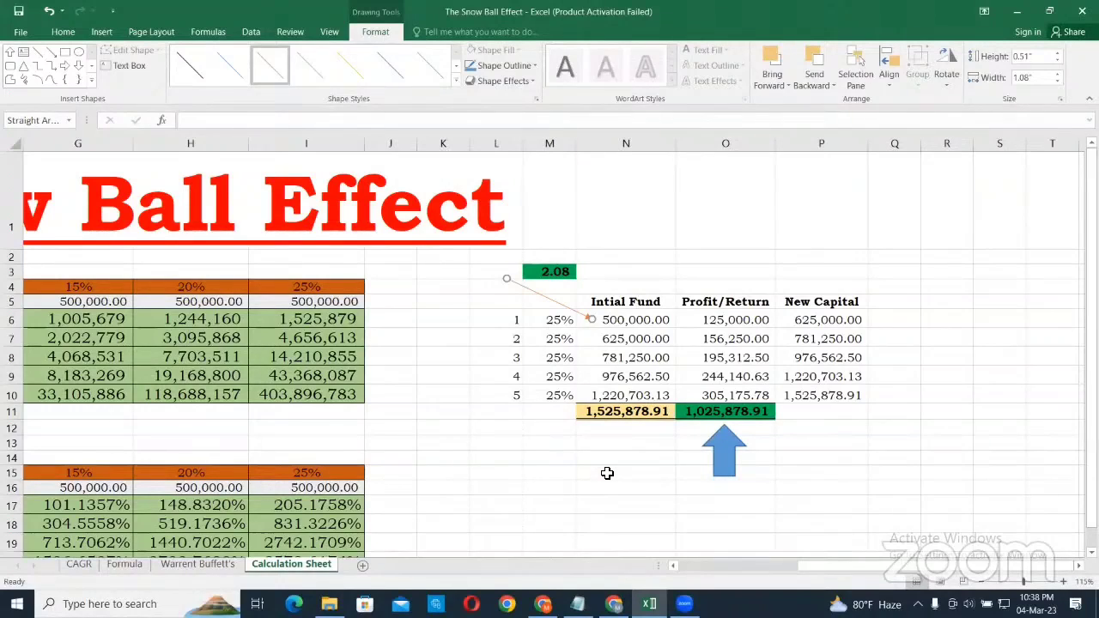
left_click(607, 473)
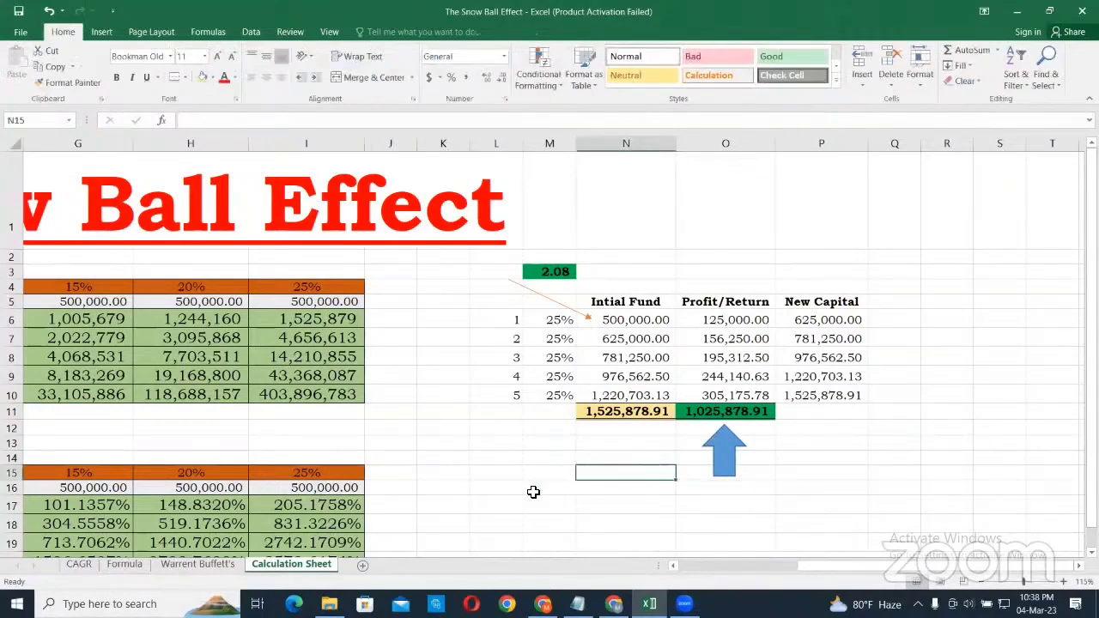
left_click(845, 503)
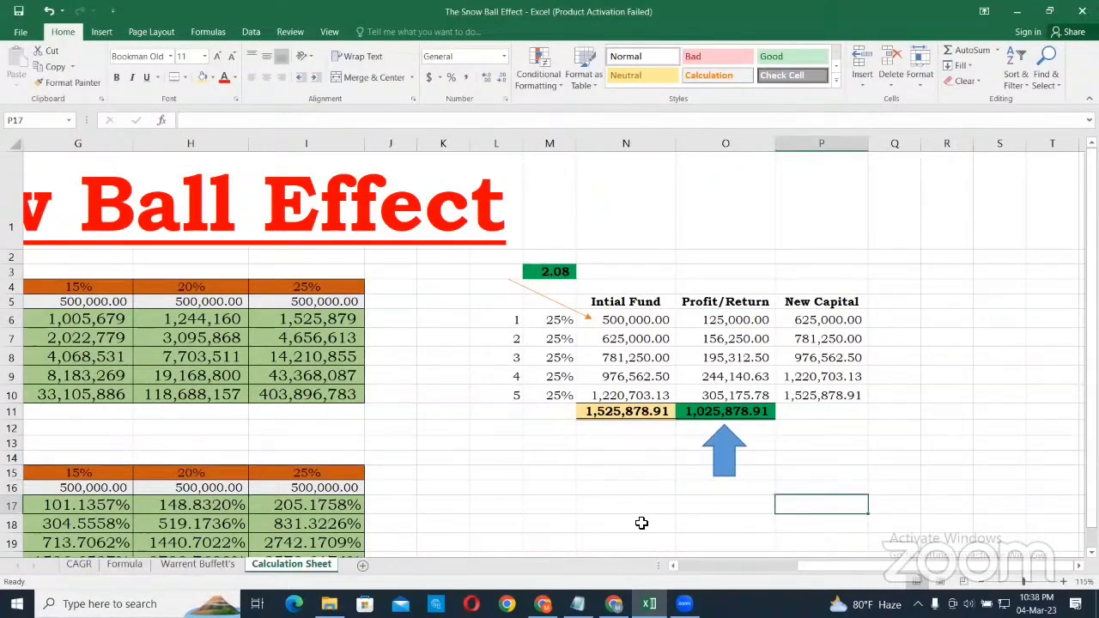
left_click(17, 13)
left_click(610, 440)
left_click(102, 32)
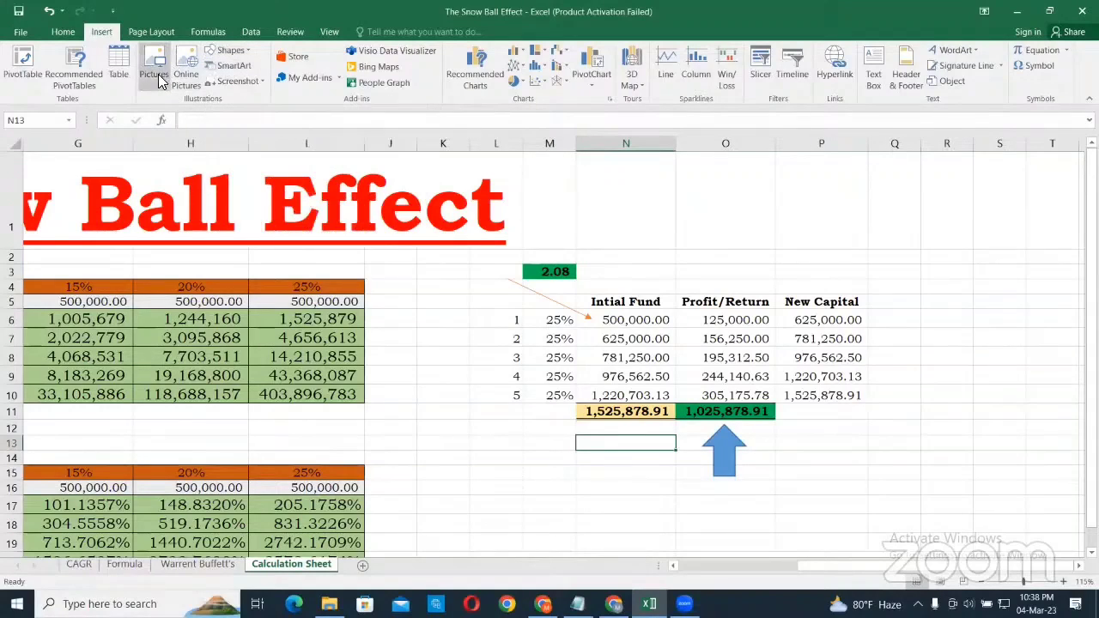
left_click(230, 53)
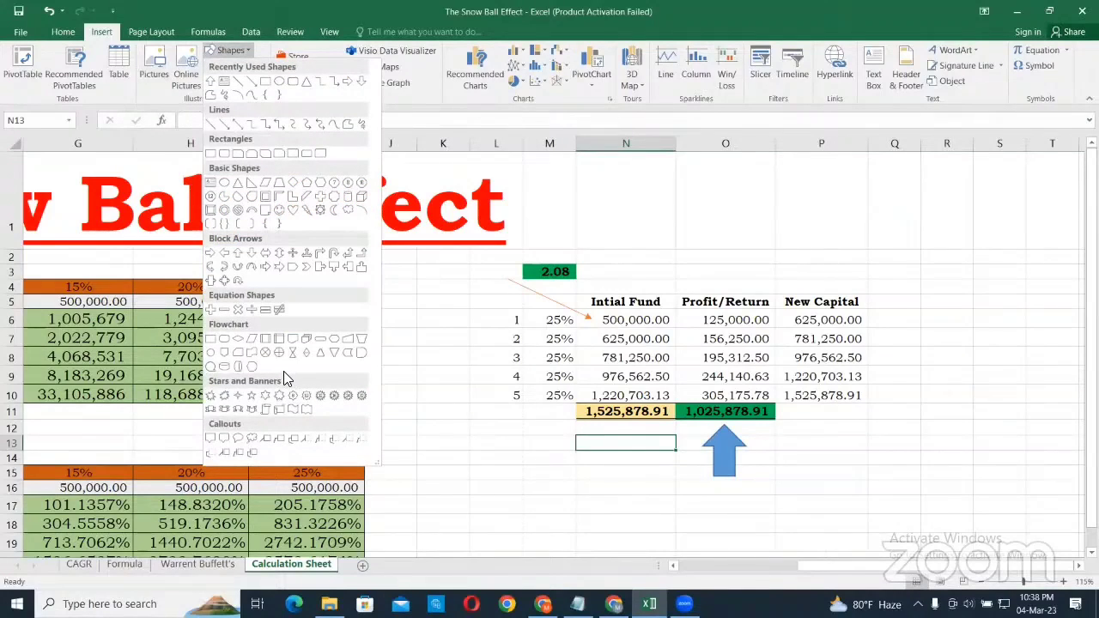
left_click(230, 53)
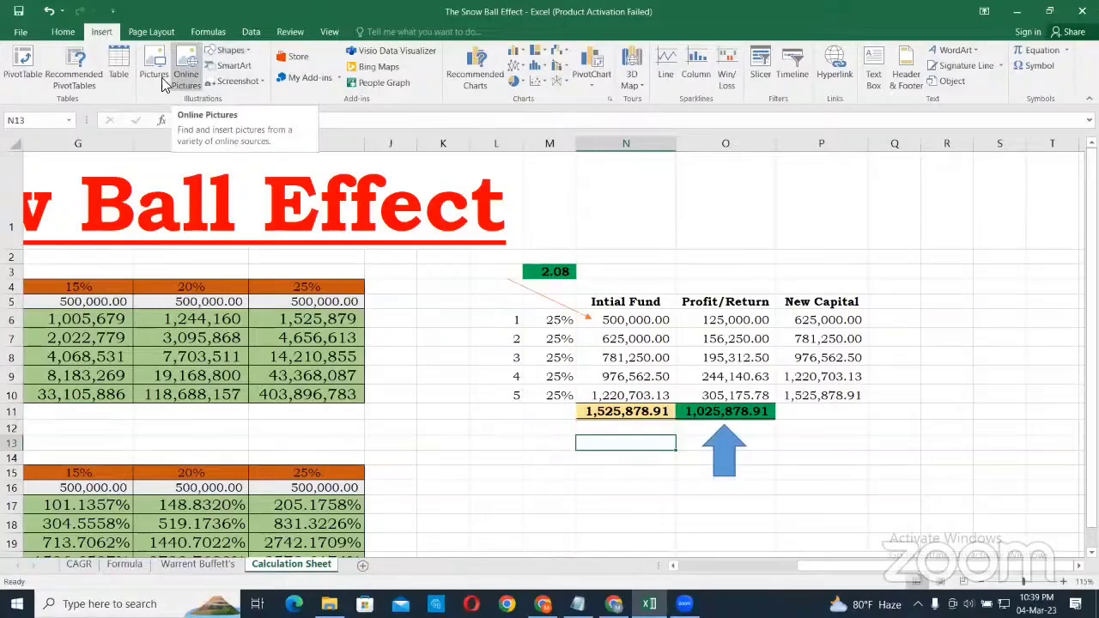
left_click(155, 75)
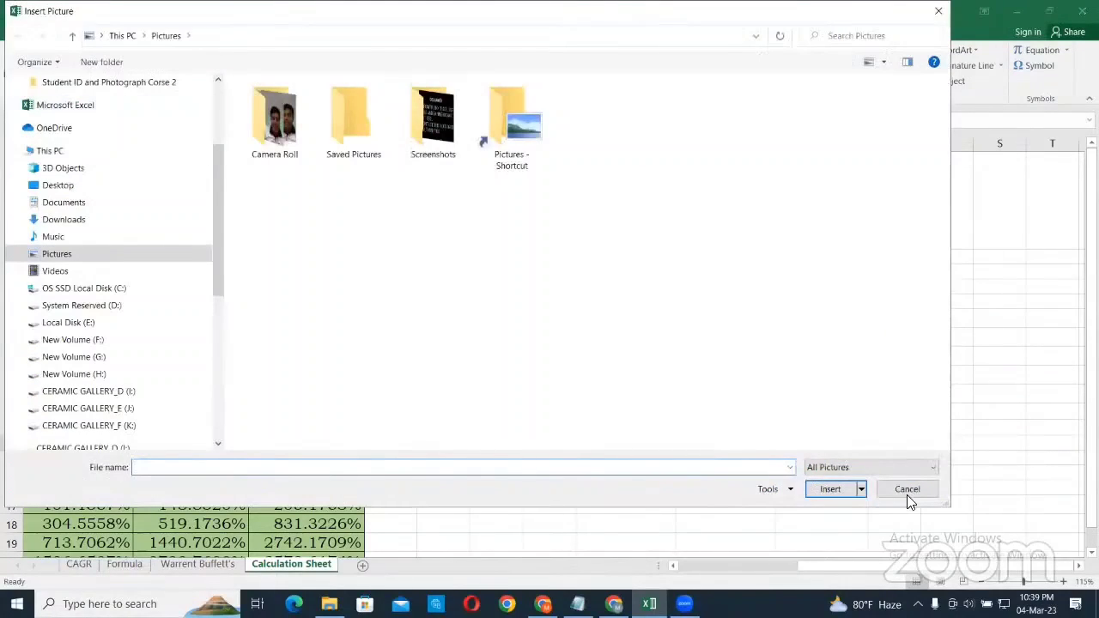
key("Escape")
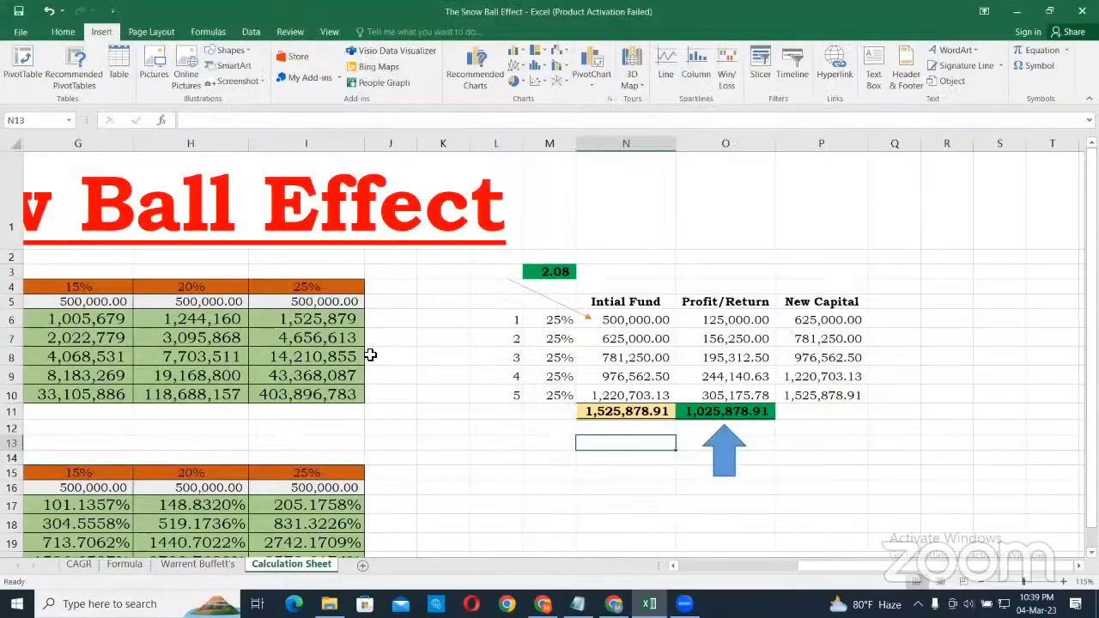
- Enter a centred gold 💪 symbol at font size 22 in N12 below the Intial Fund total and save the workbook
left_click(609, 486)
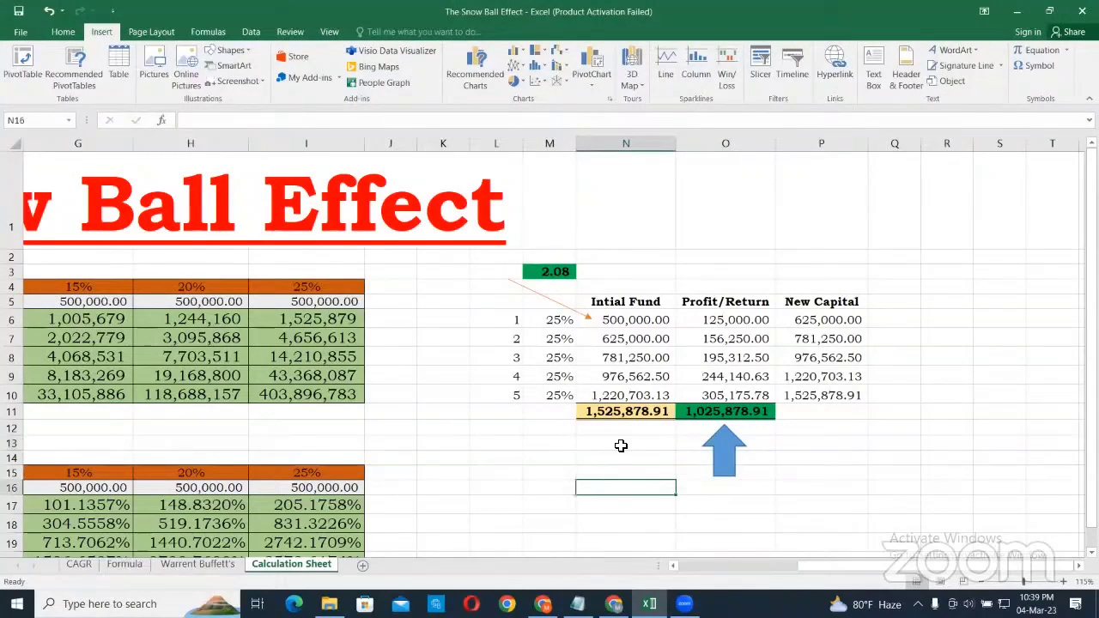
left_click(624, 438)
type("💪")
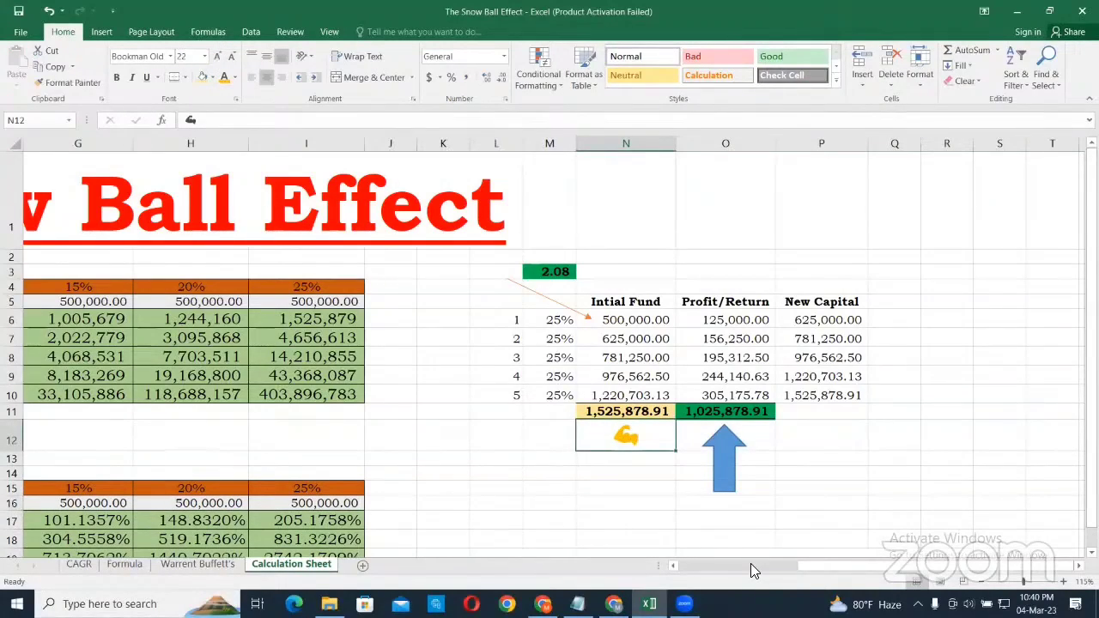
left_click(644, 502)
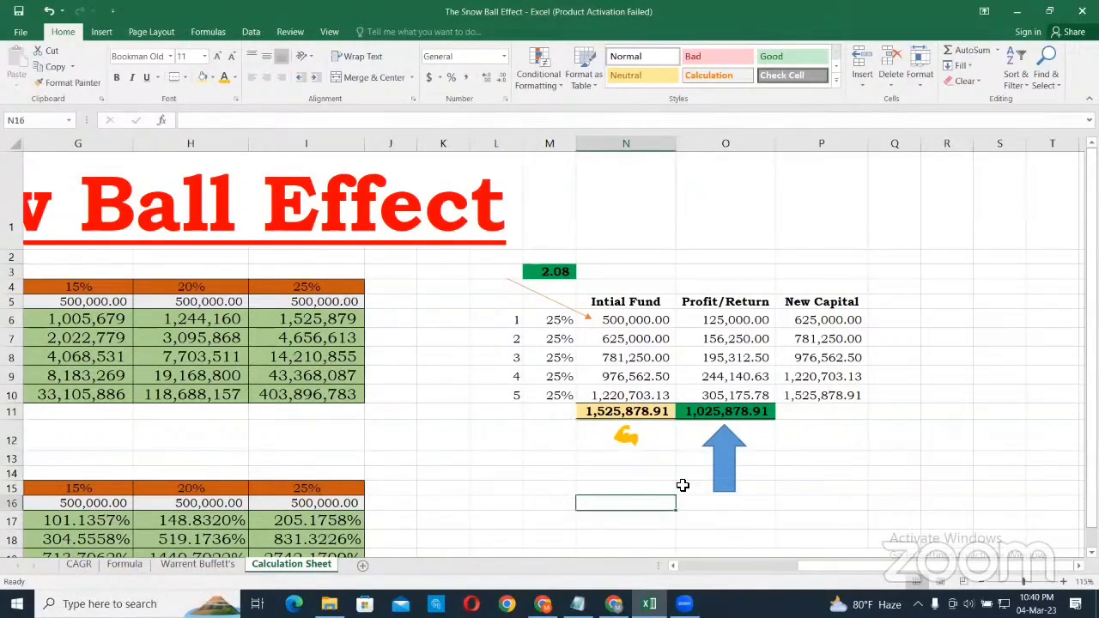
left_click(18, 16)
left_click(469, 417)
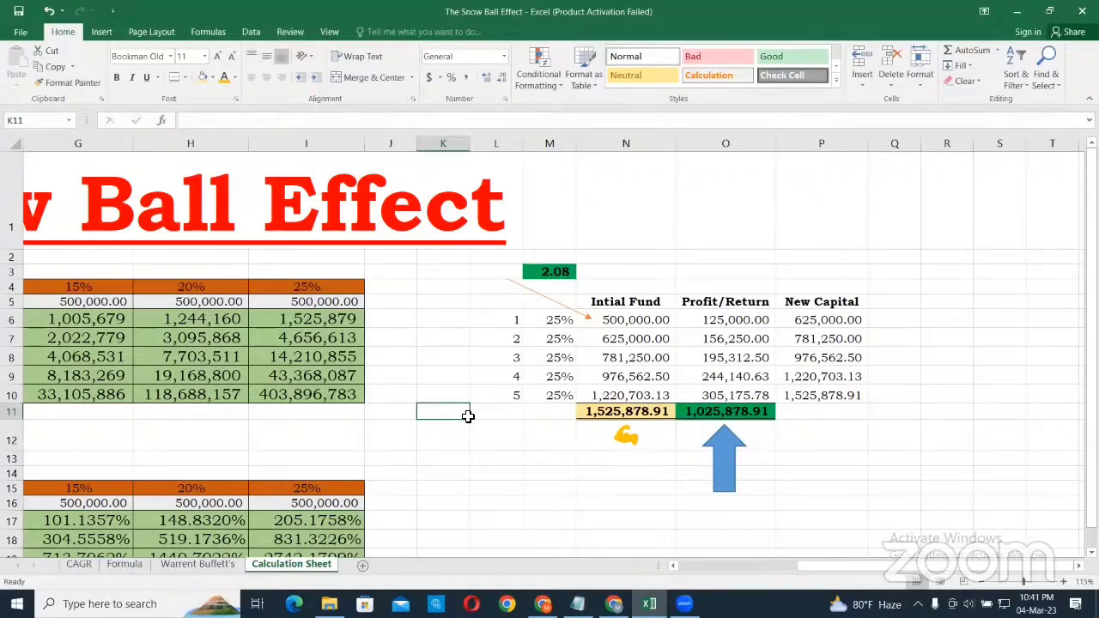
left_click(624, 471)
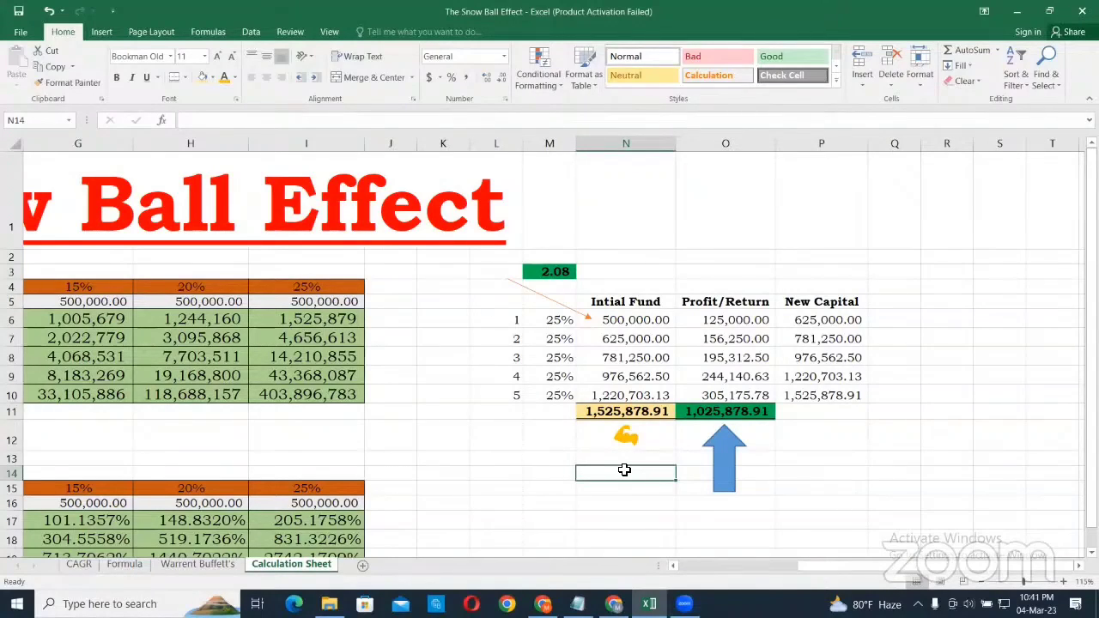
key("Up")
key("Up")
key("Right")
key("Right")
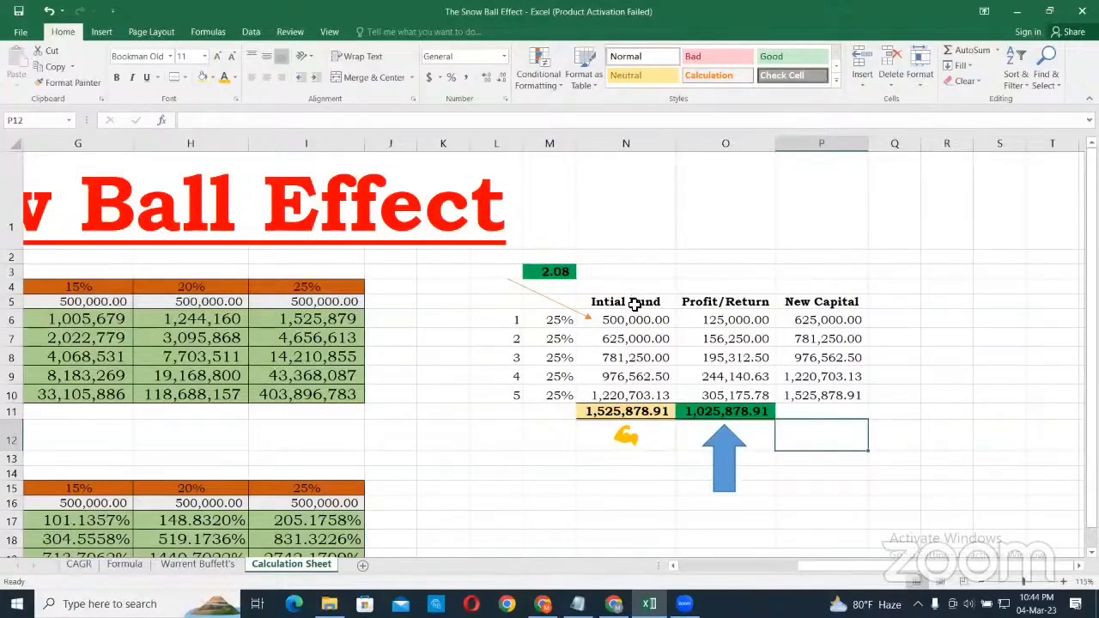
scroll(636, 302, "down", 1)
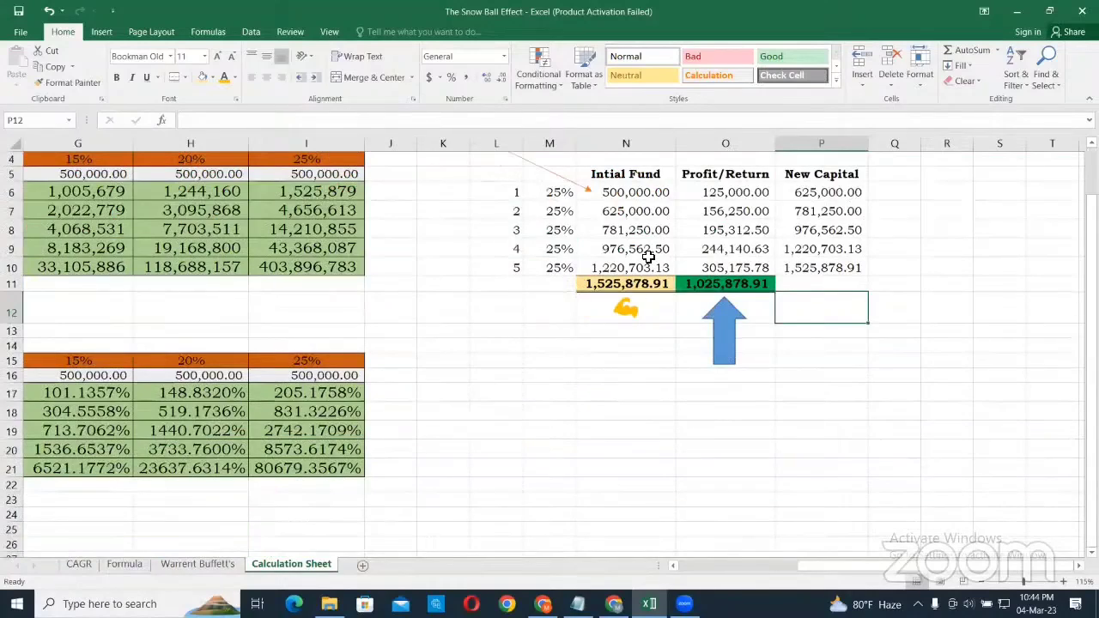
scroll(648, 257, "up", 1)
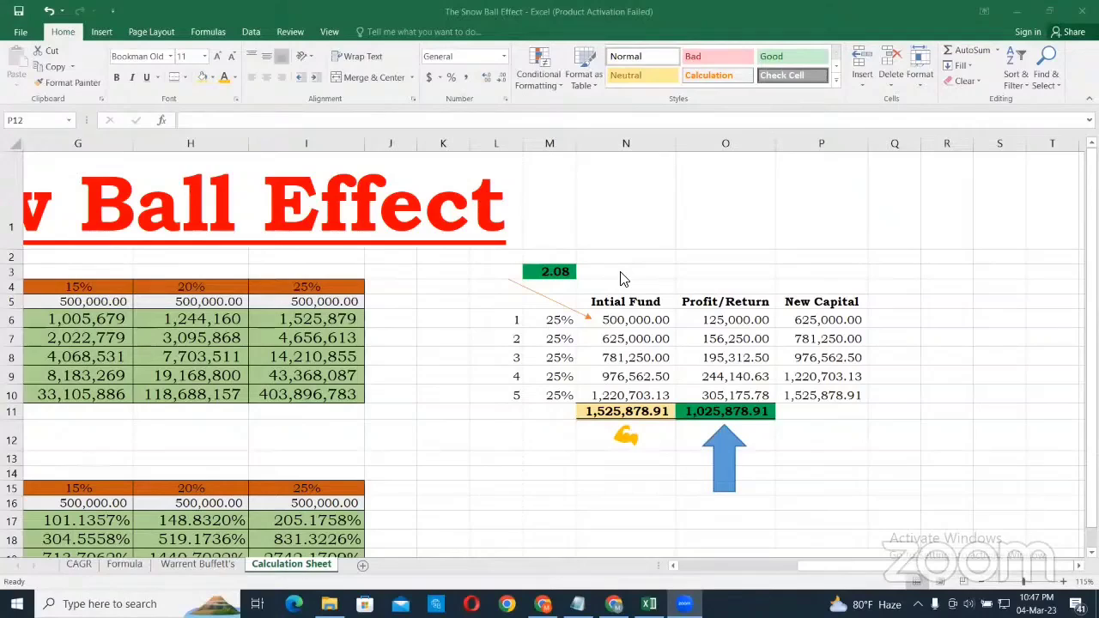
key("alt+Tab")
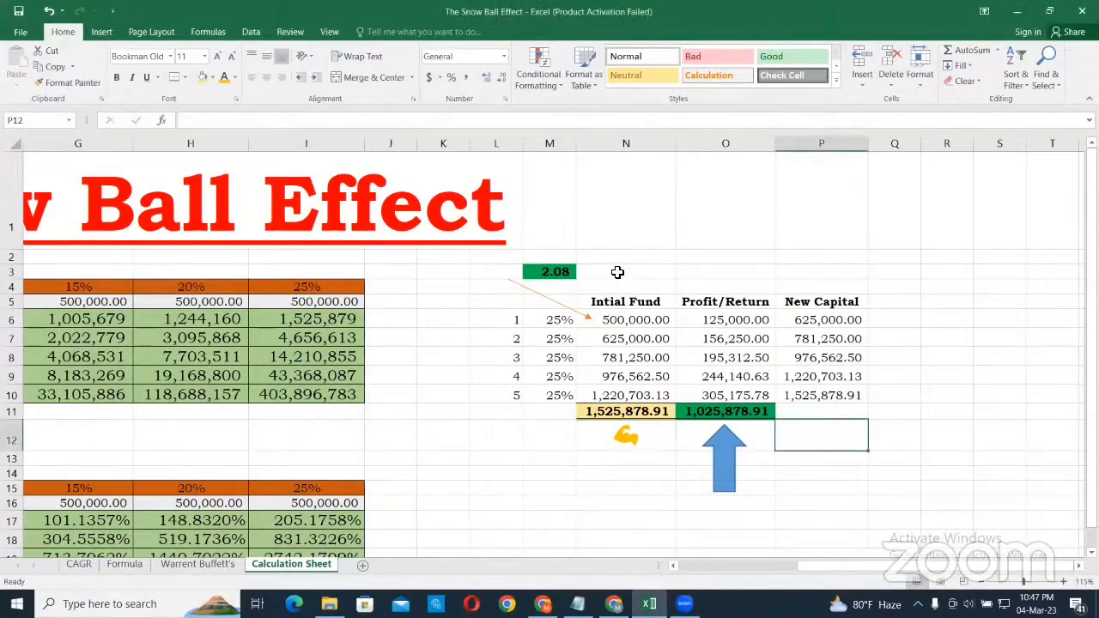
left_click(617, 272)
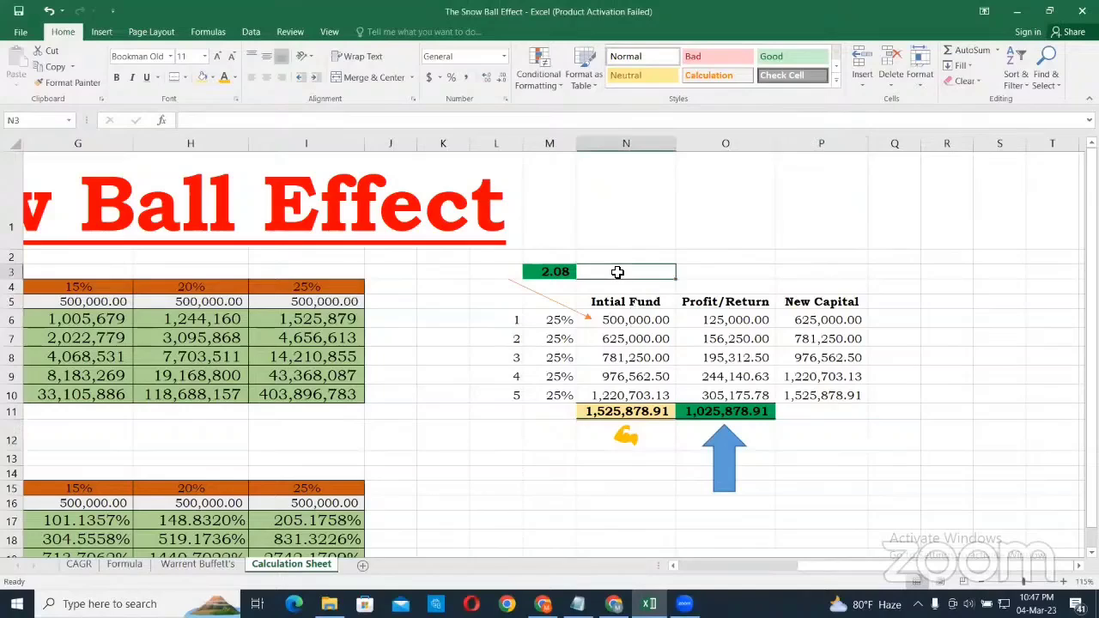
left_click(751, 274)
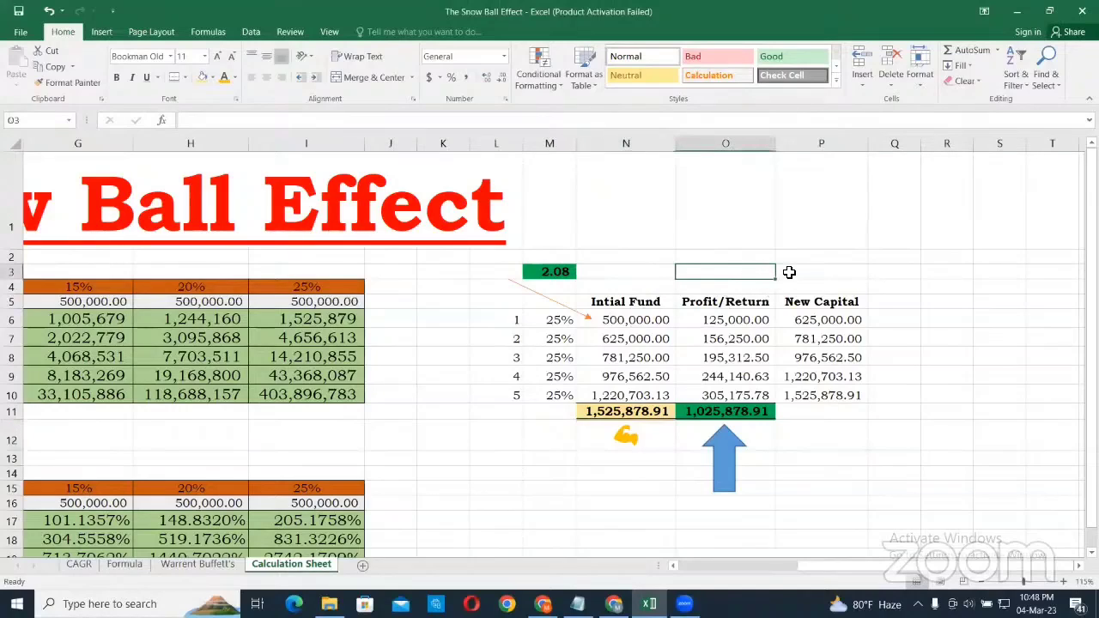
left_click_drag(789, 272, 746, 272)
left_click(653, 272)
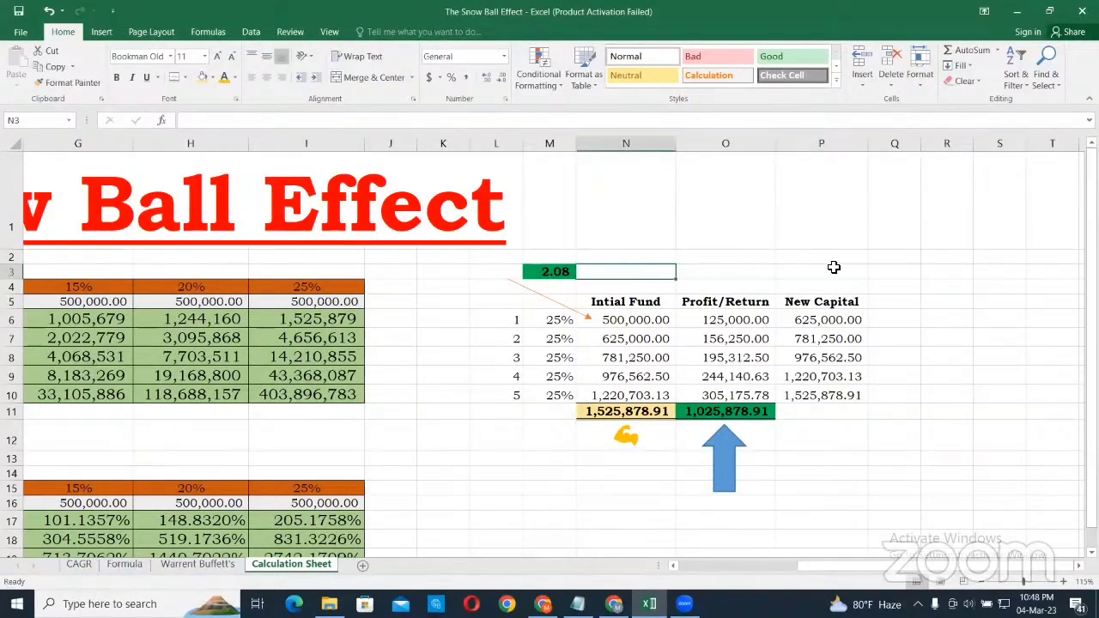
left_click(895, 289)
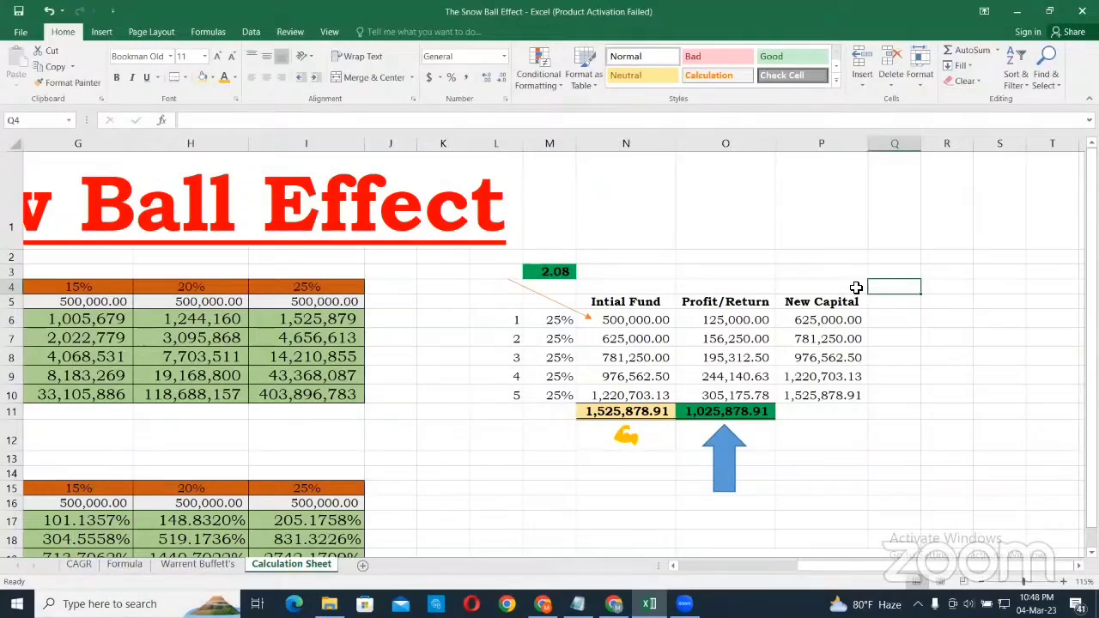
left_click(856, 287)
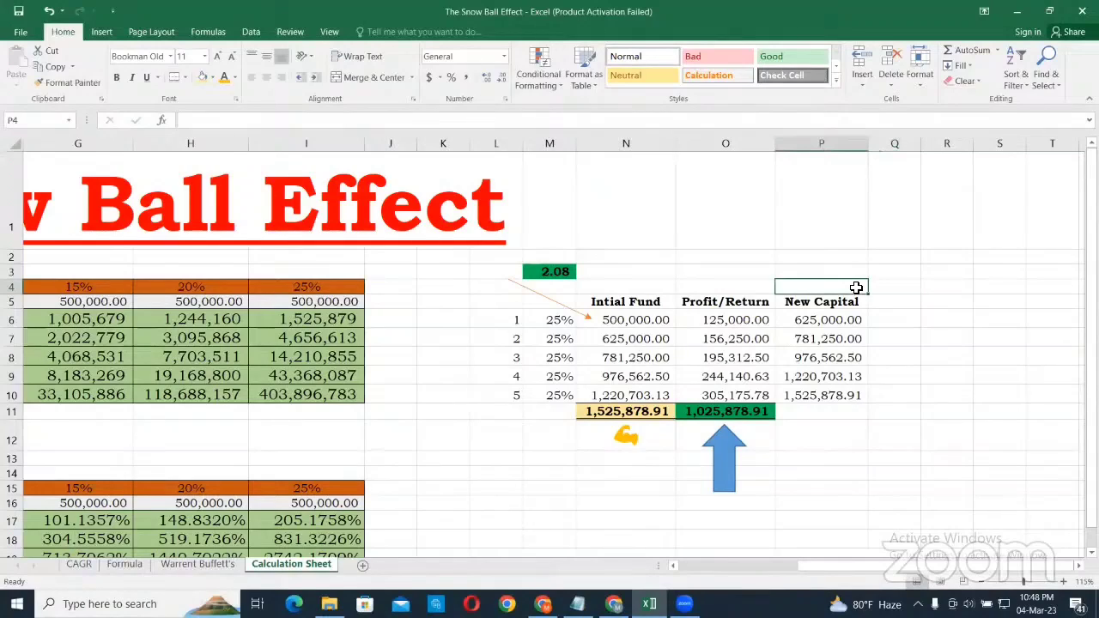
left_click(806, 323)
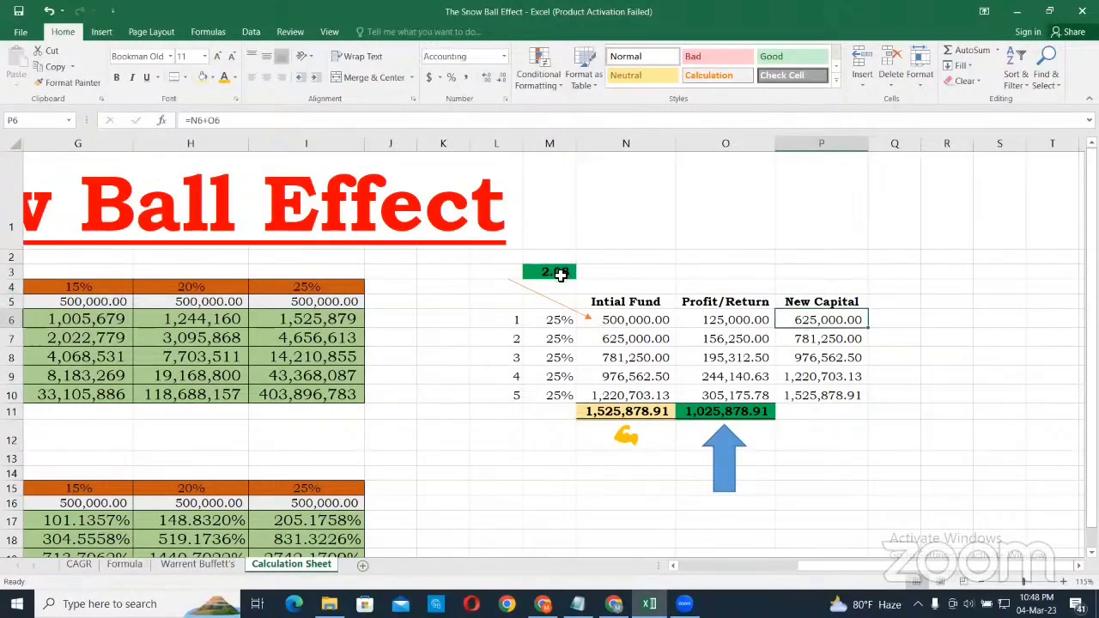
- Copy the green bold formatting of M3 to the empty cell M2 above it with Format Painter
left_click(568, 268)
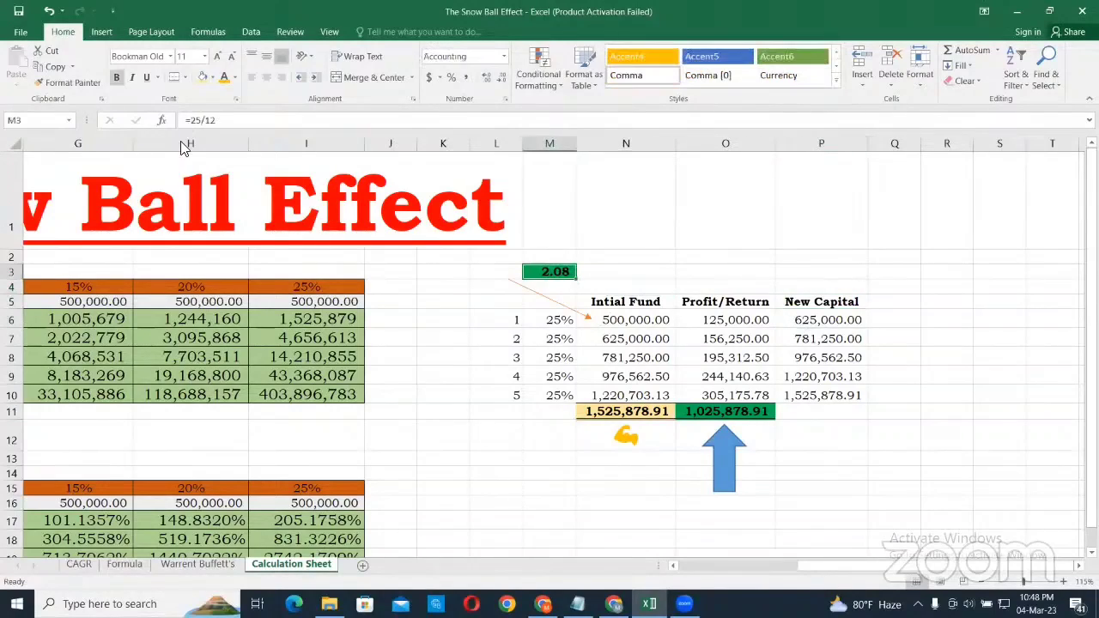
left_click(57, 86)
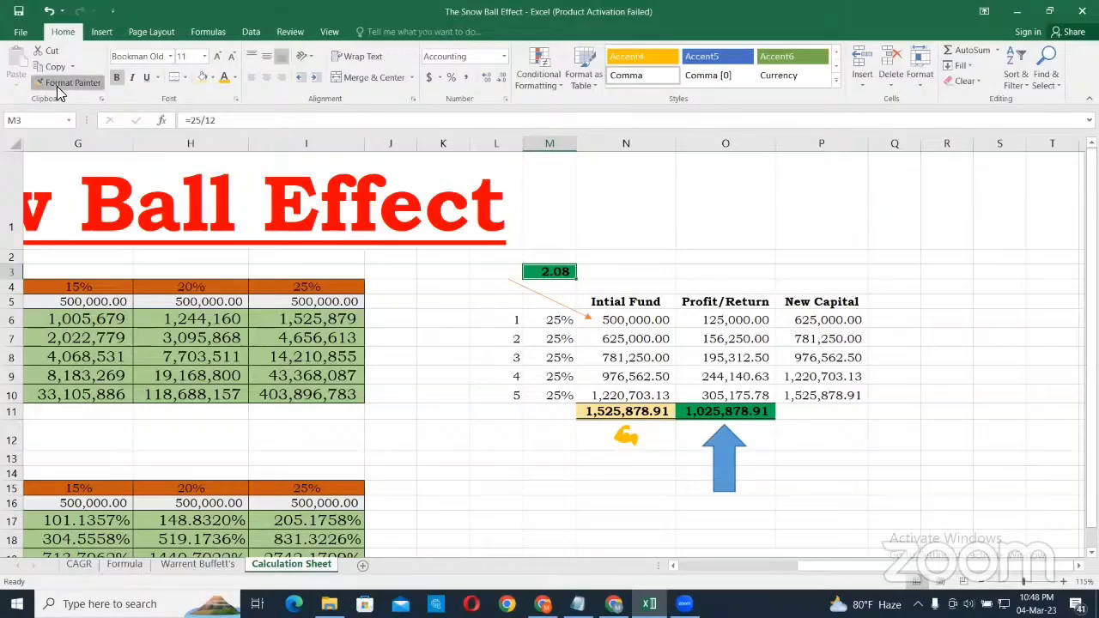
left_click(544, 257)
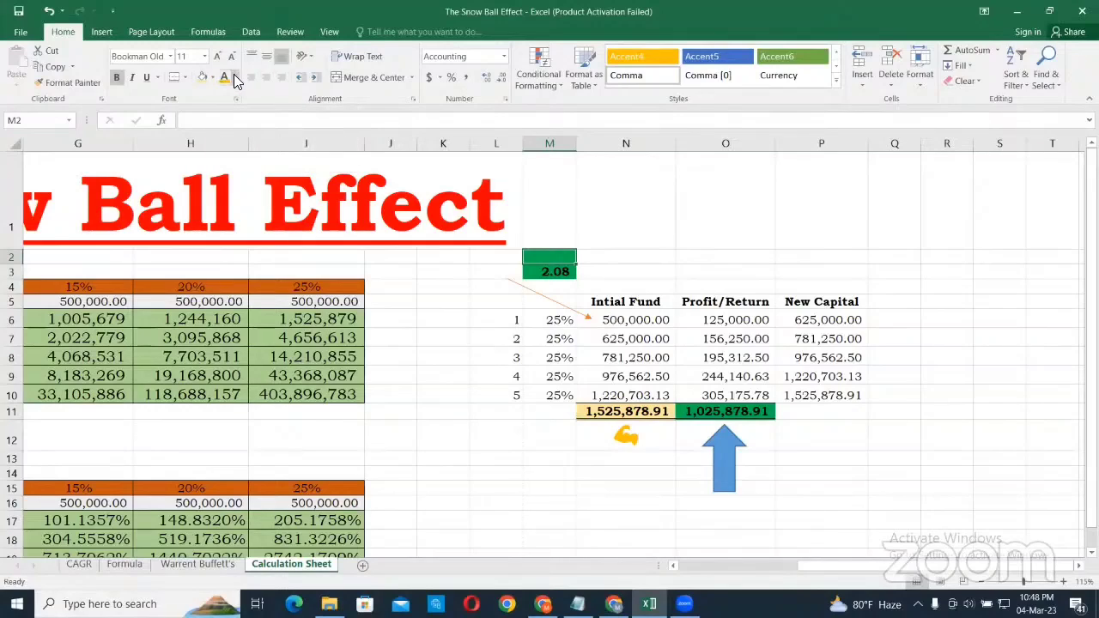
- Set the font colour of M2 to white and enter 3 in it
left_click(234, 75)
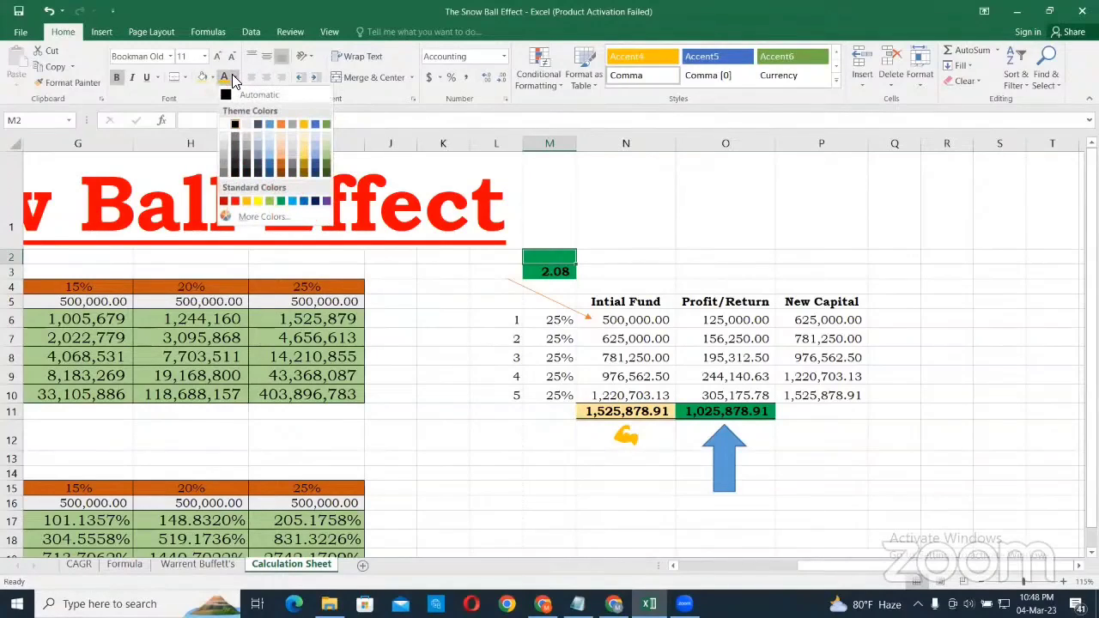
left_click(228, 127)
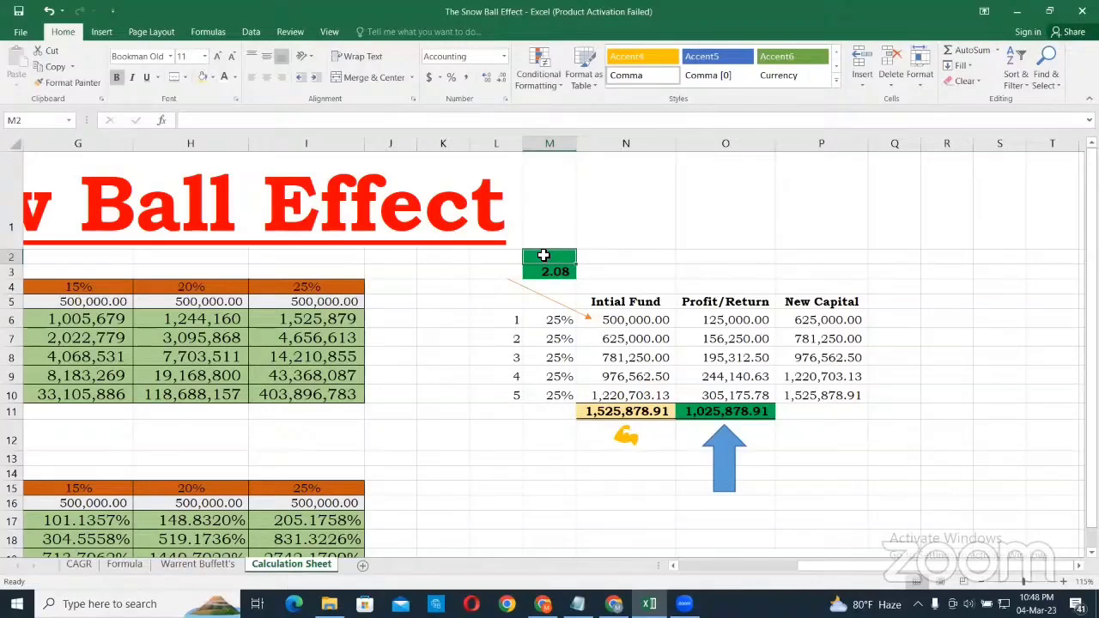
type("3")
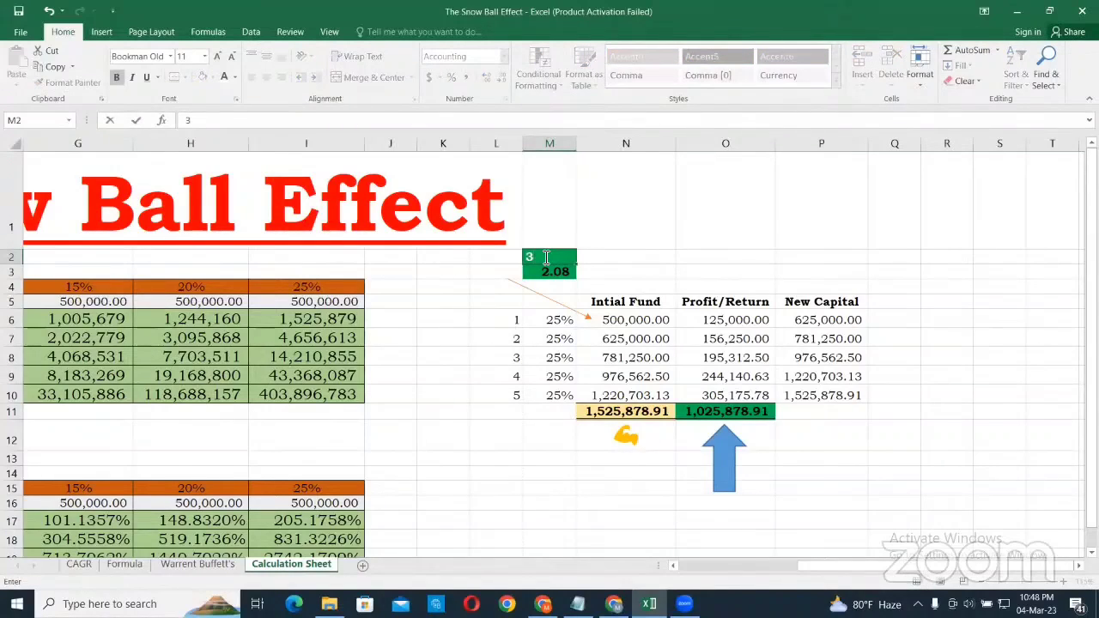
key("Tab")
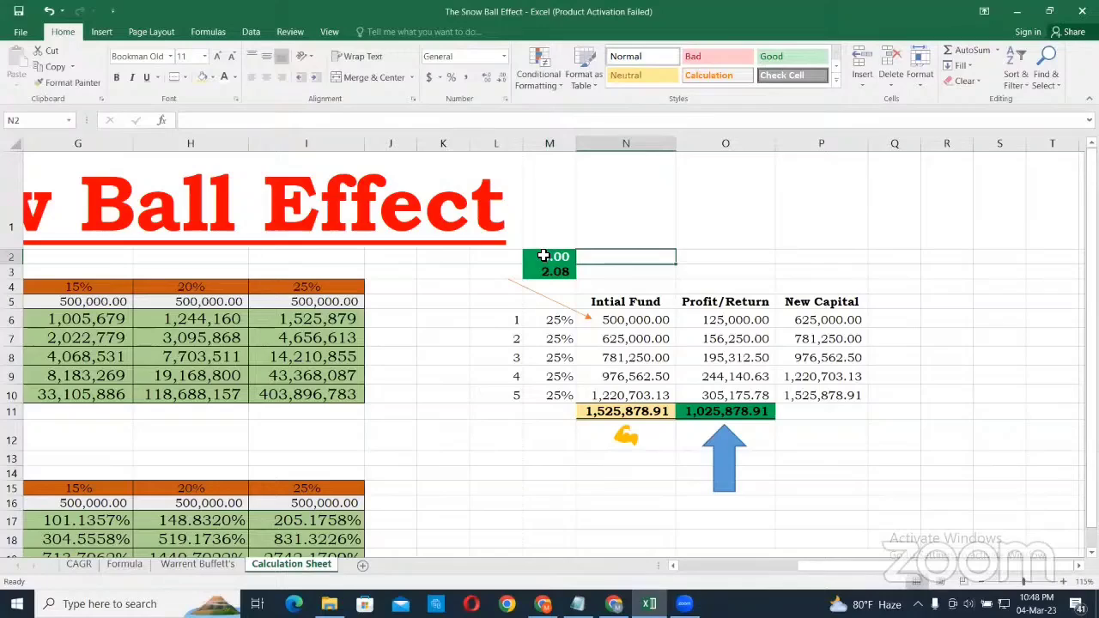
- Enter a capital X in N2 beside the 3.00 multiplier, formatted bold and centred
type("x")
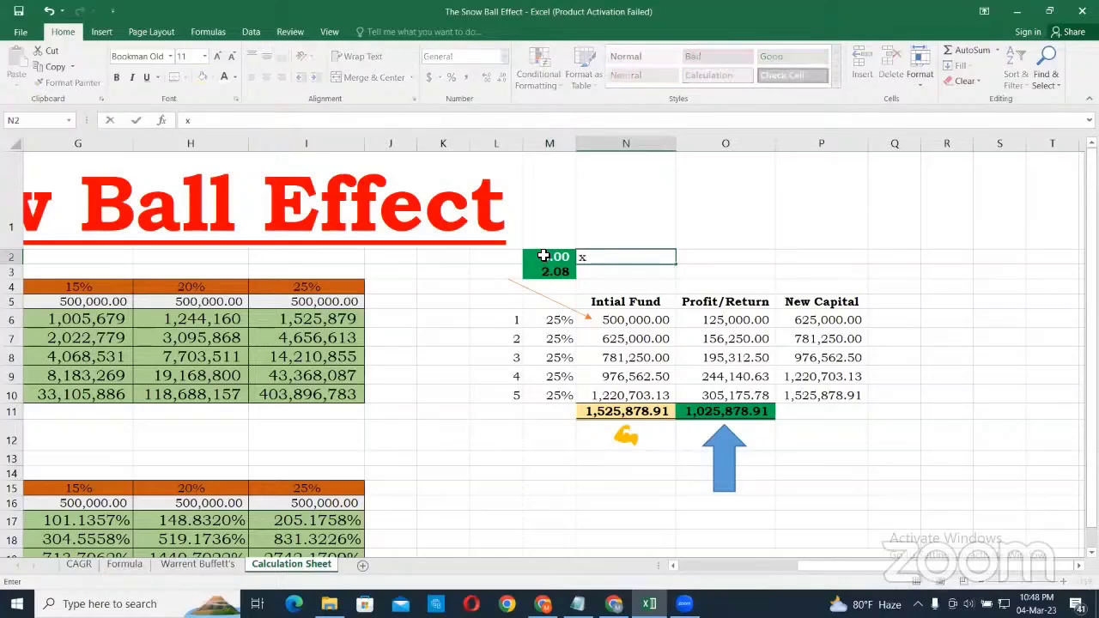
key("Tab")
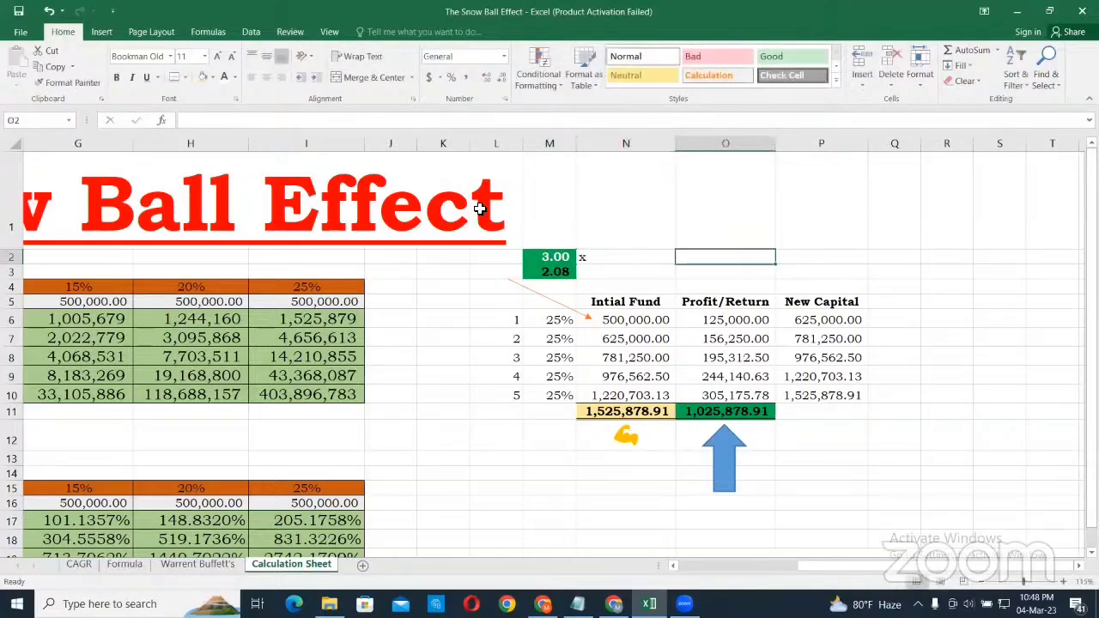
left_click(598, 263)
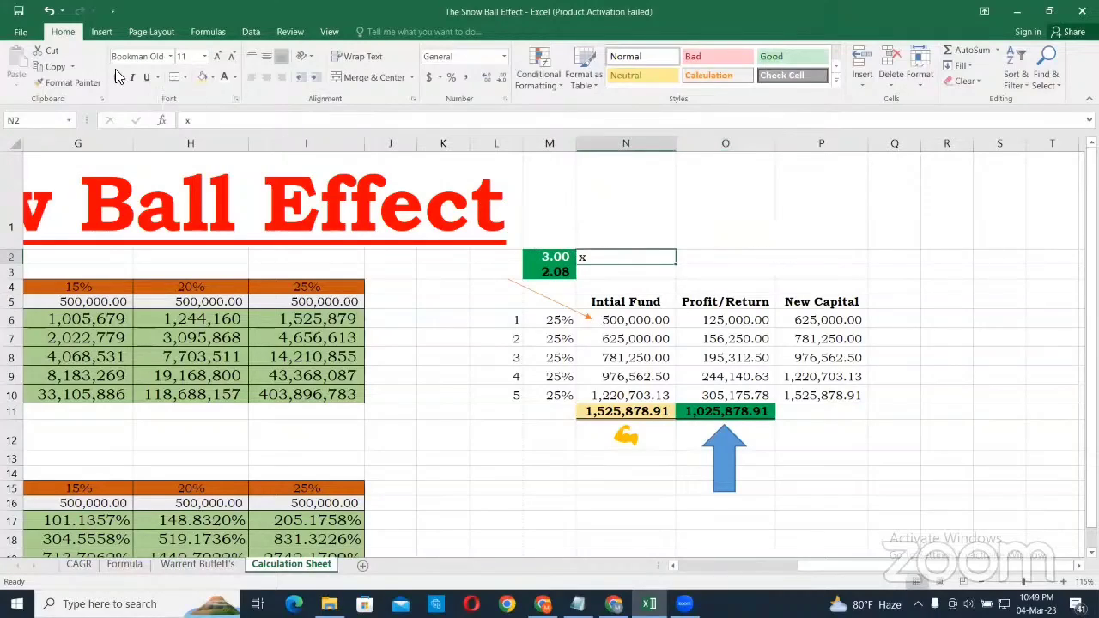
left_click(266, 78)
left_click(117, 77)
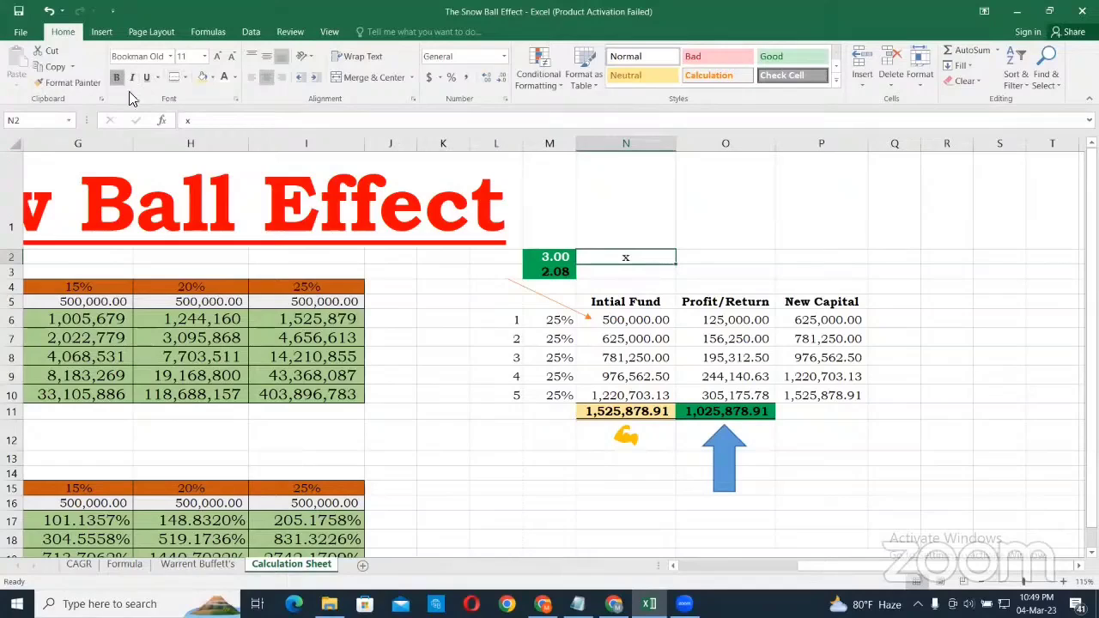
left_click(701, 262)
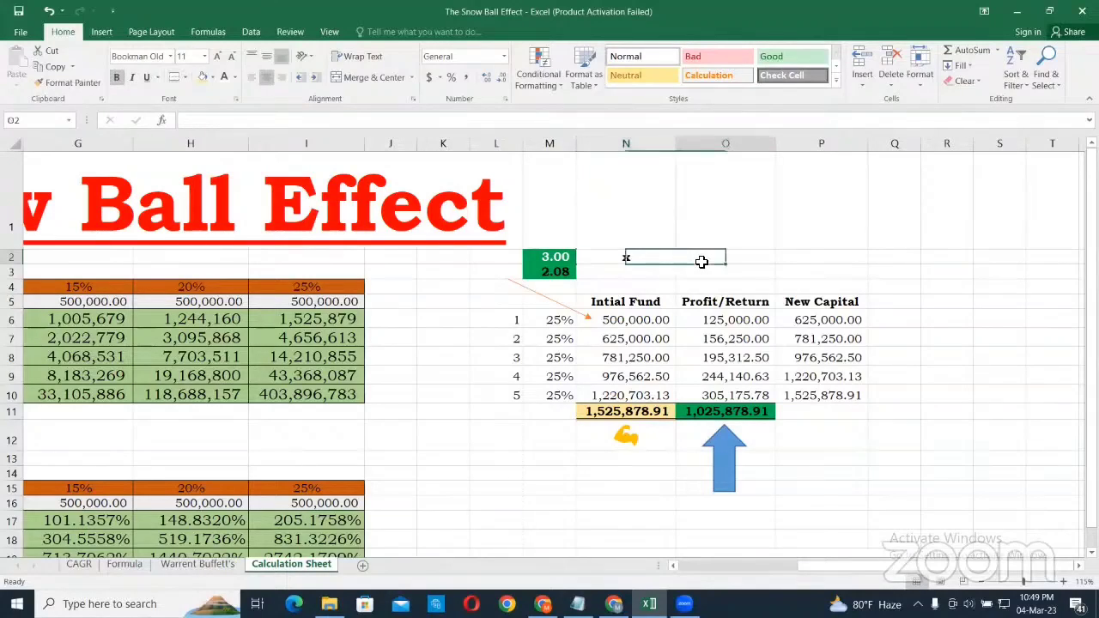
left_click(622, 256)
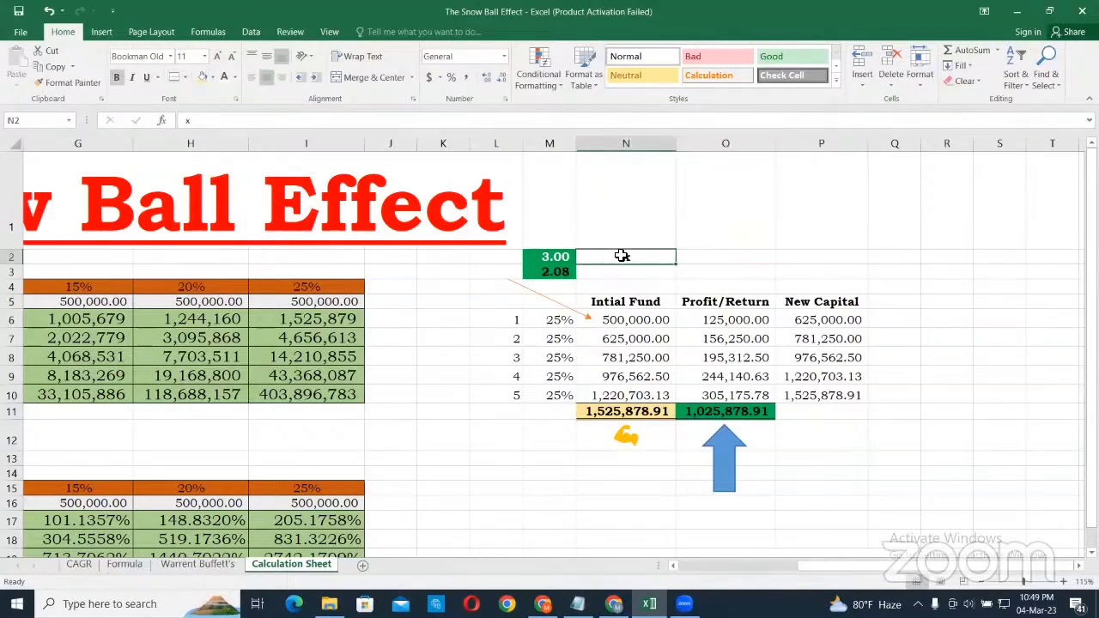
type("x")
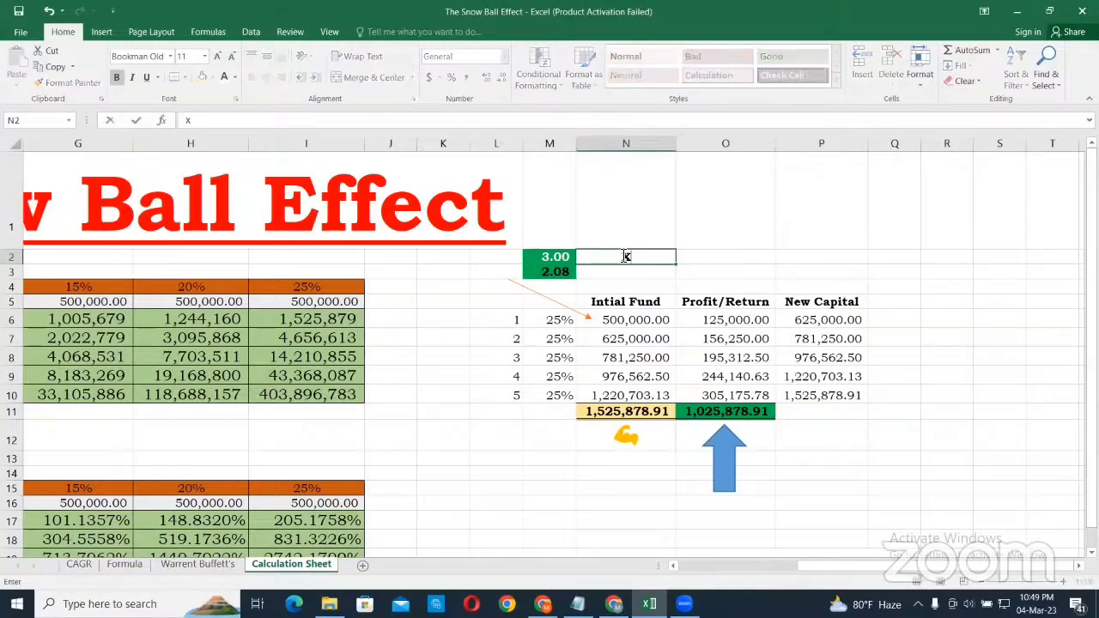
- Enter 36% in O2 above the Profit/Return column and centre it horizontally
left_click(704, 257)
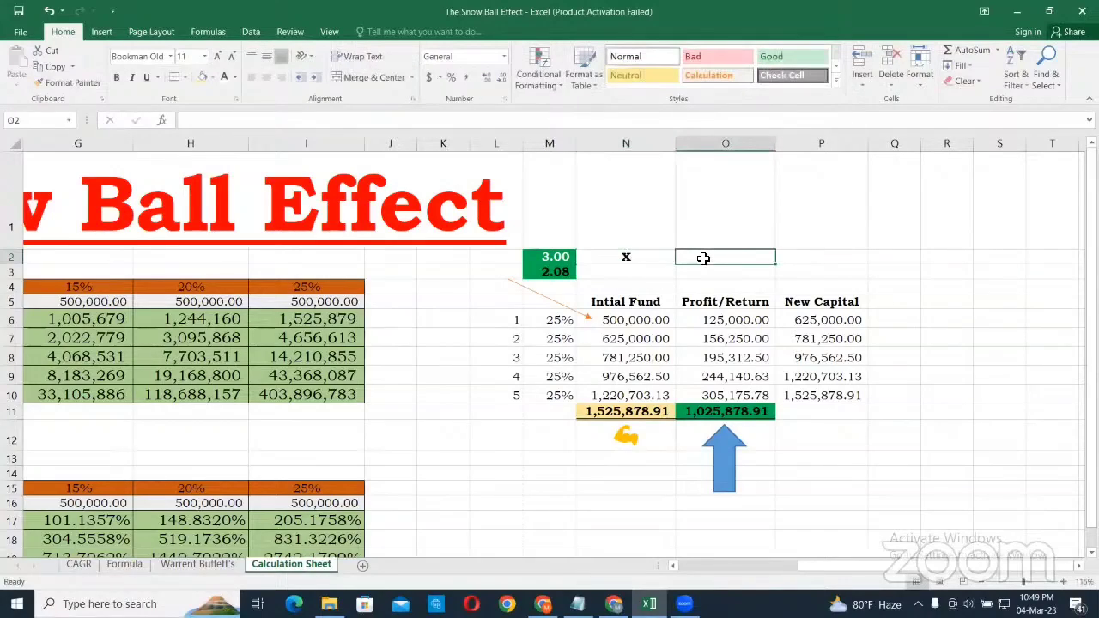
type("36")
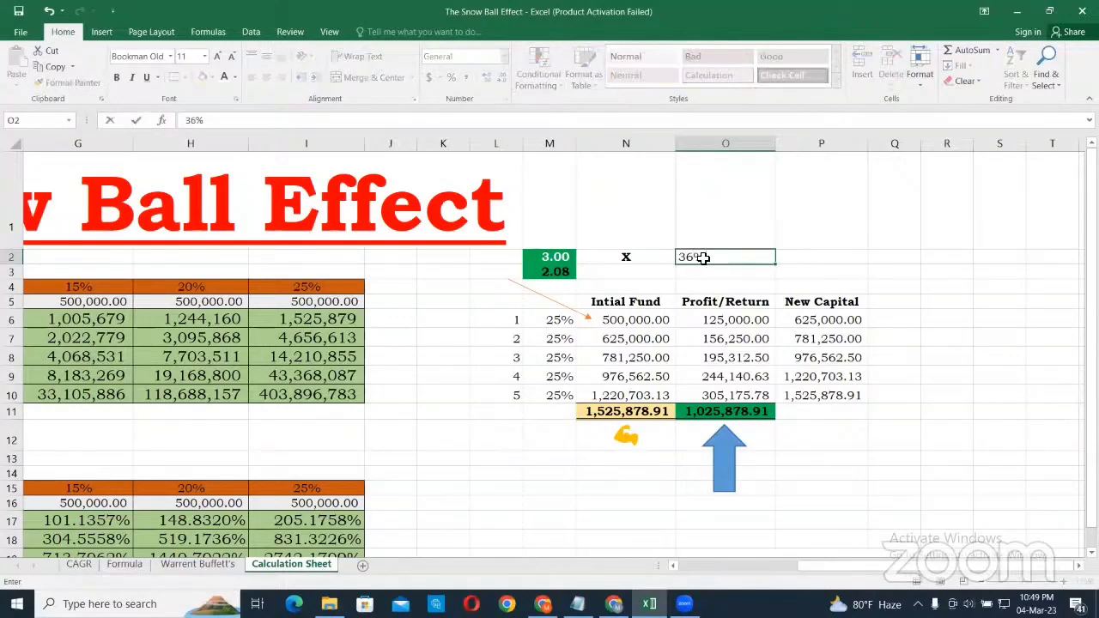
key("ctrl+Return")
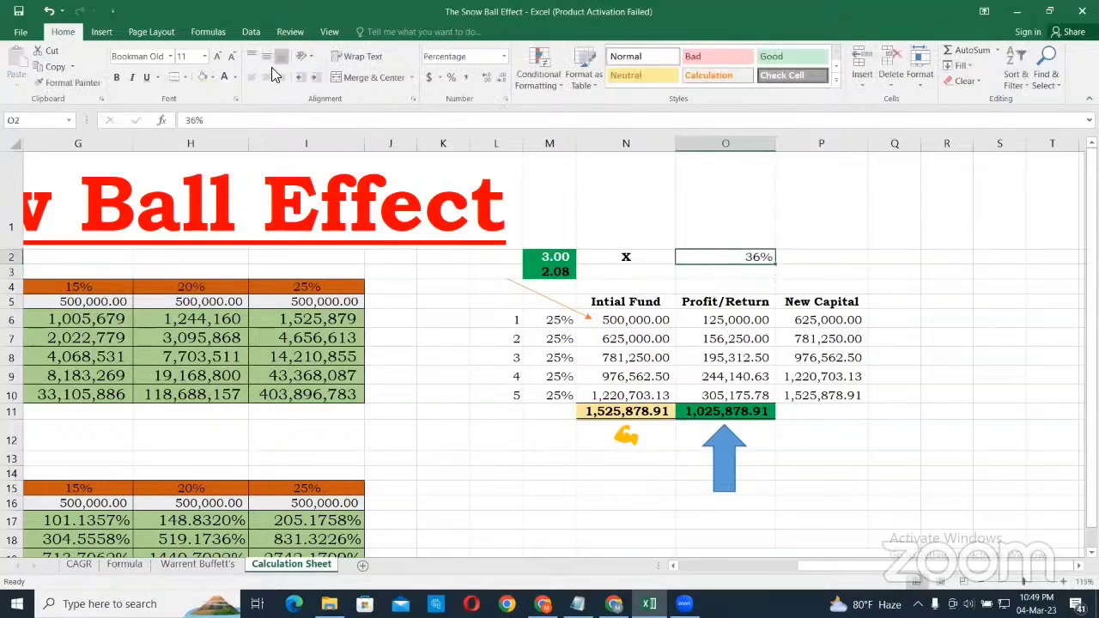
left_click(266, 77)
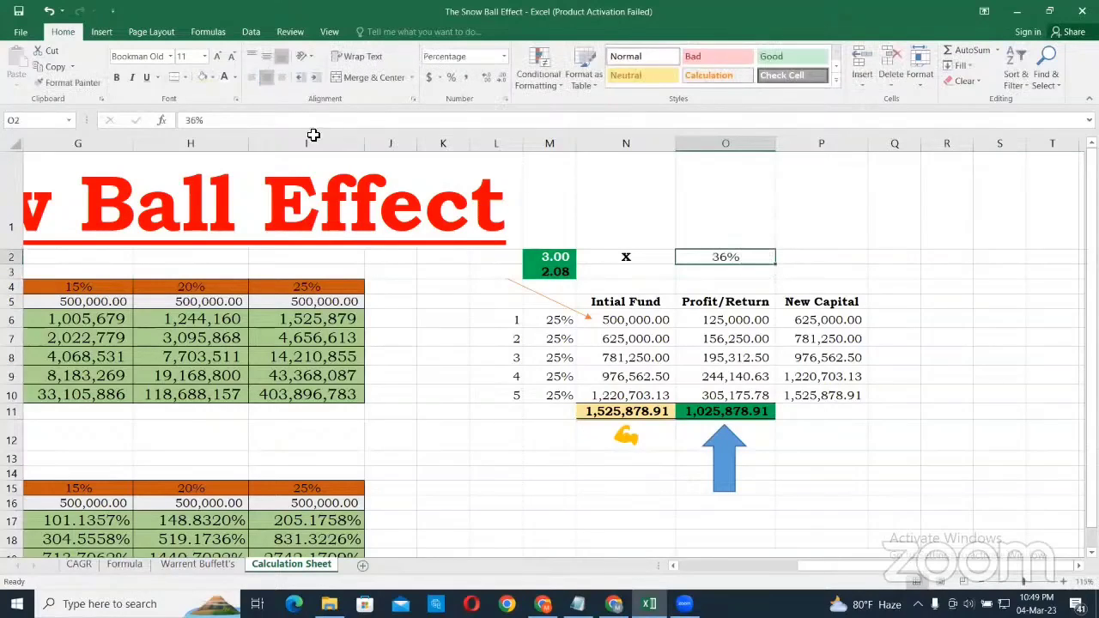
- Format the 36% in O2 as bold white text on a green fill and save the workbook
left_click(118, 78)
left_click(225, 79)
left_click(213, 77)
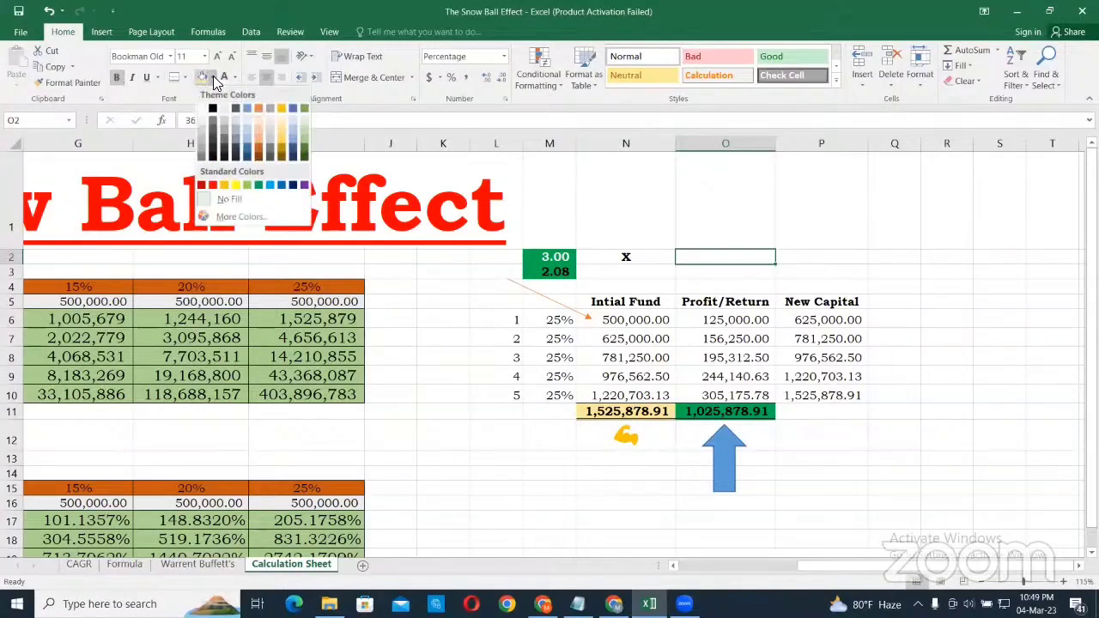
left_click(258, 184)
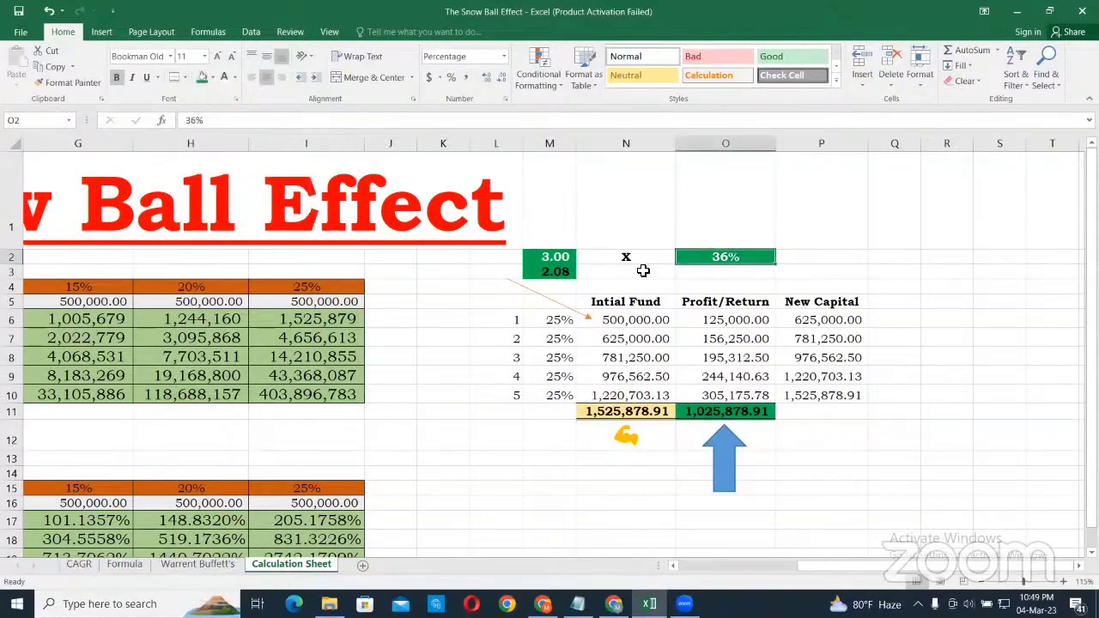
left_click(748, 285)
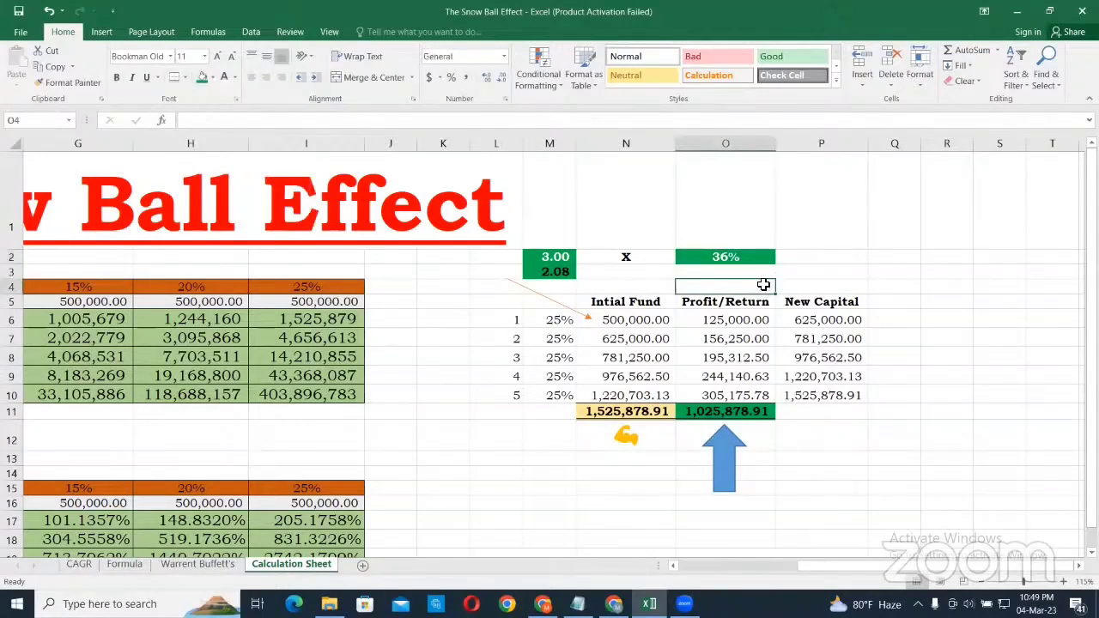
left_click(726, 257)
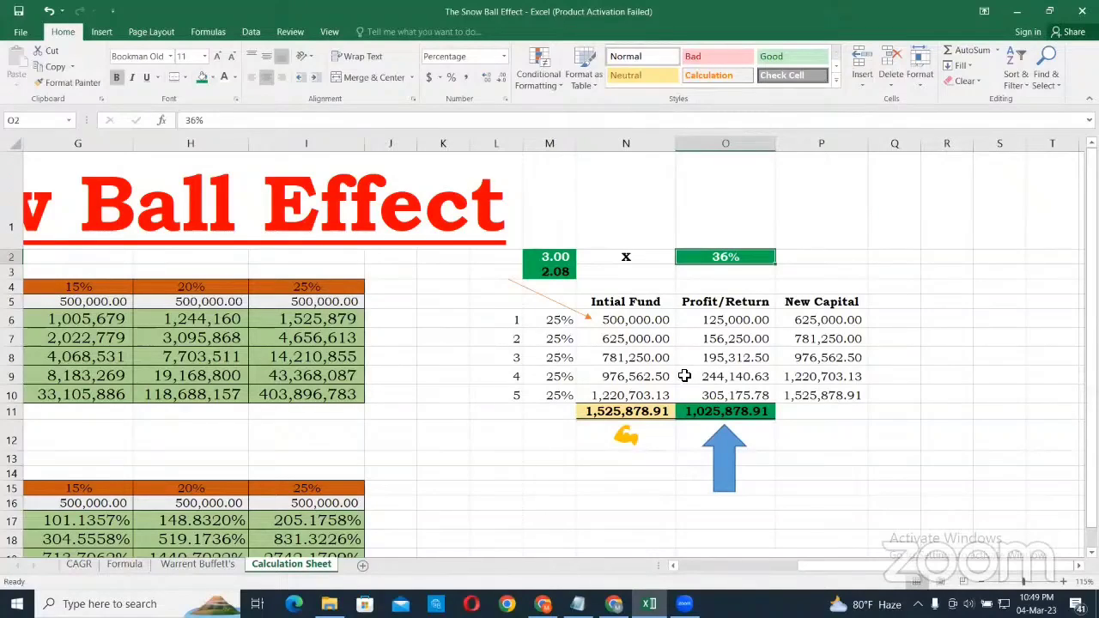
left_click(691, 270)
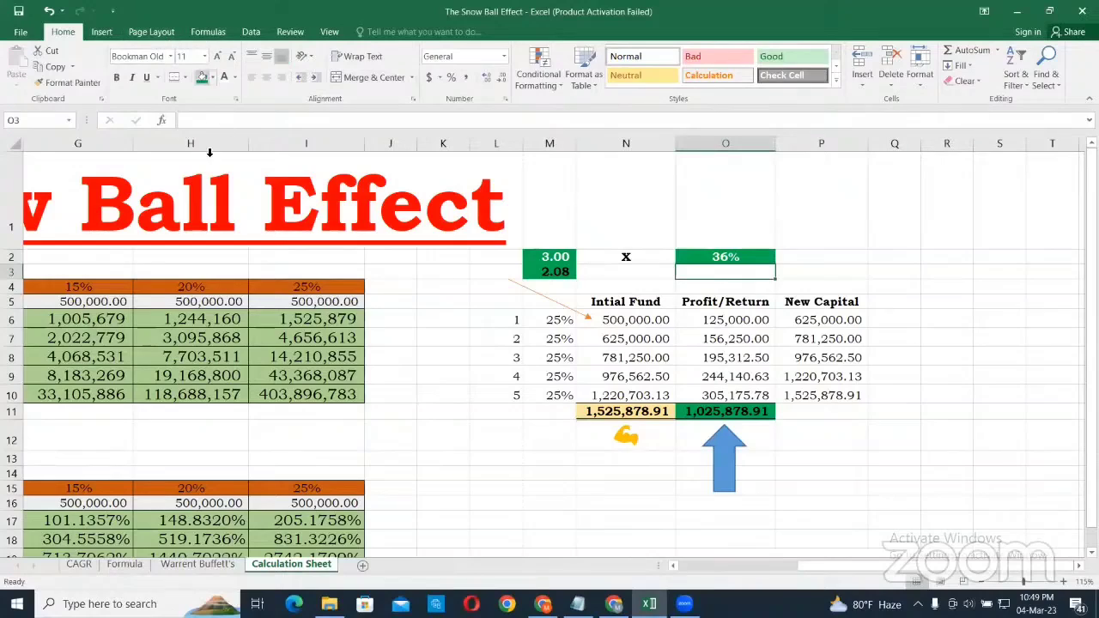
left_click(19, 12)
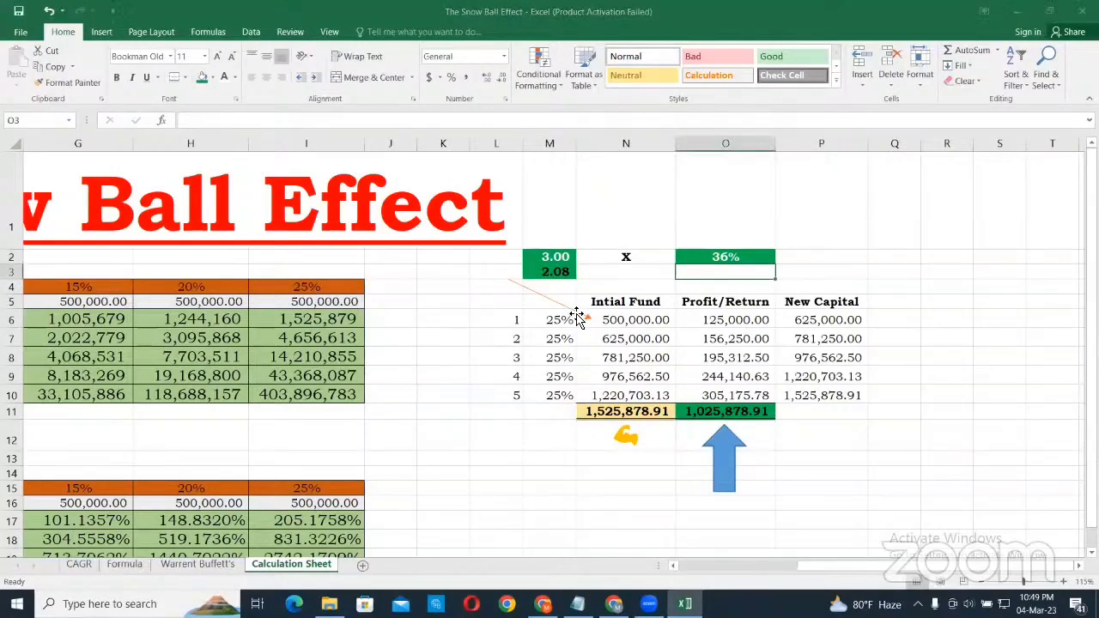
- Examine the multiplier and percentage cells in row 2 alongside the first-year Intial Fund, Profit/Return and New Capital values
left_click(560, 256)
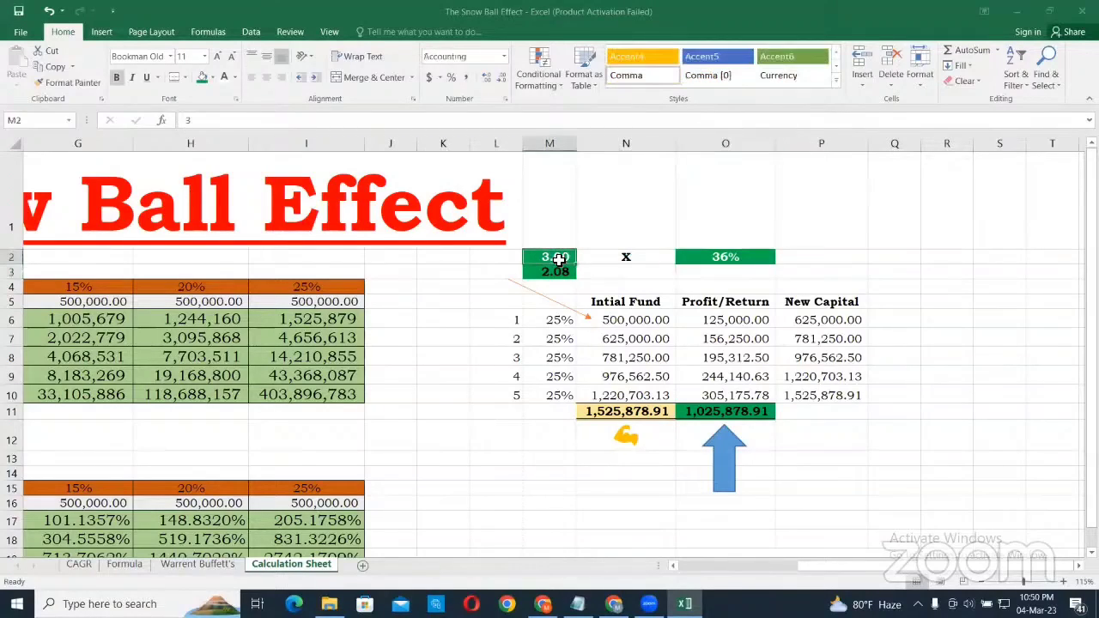
left_click(623, 259)
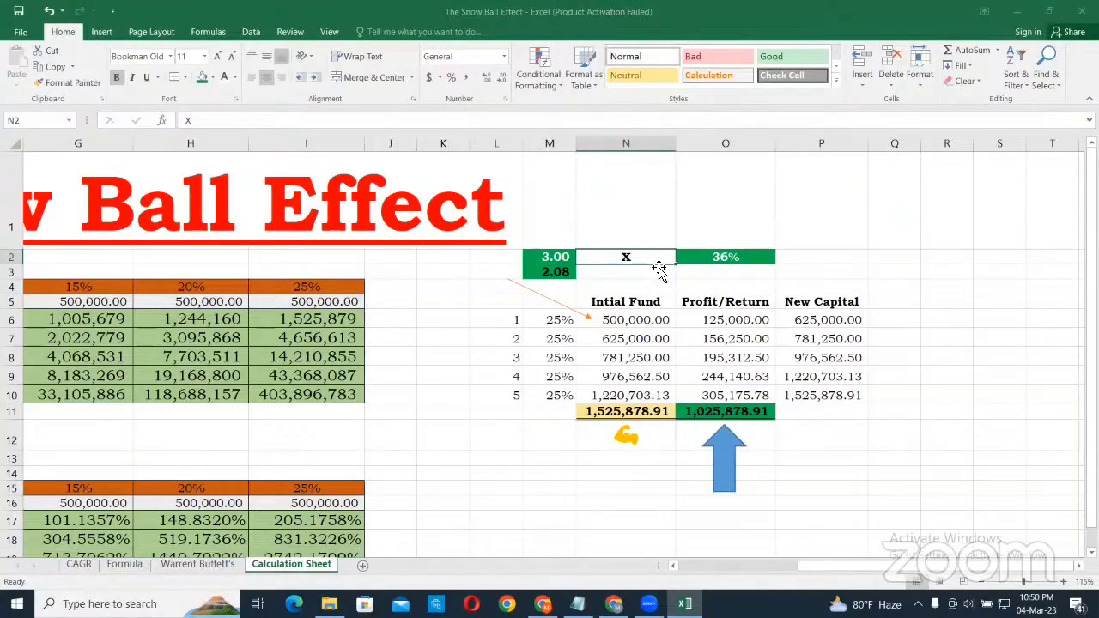
left_click(711, 256)
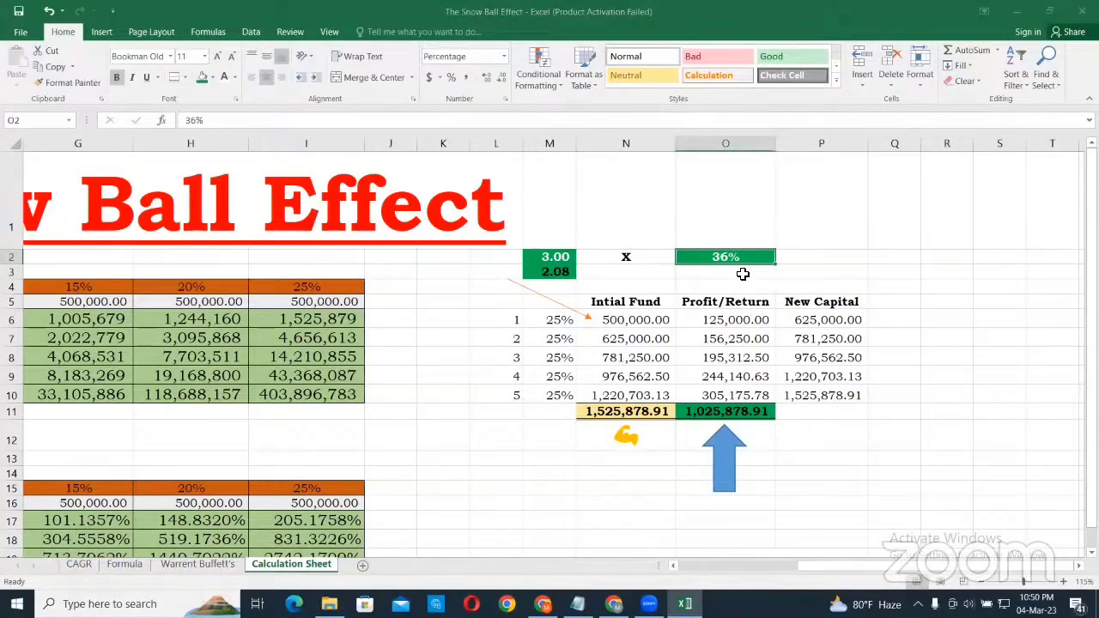
left_click(742, 272)
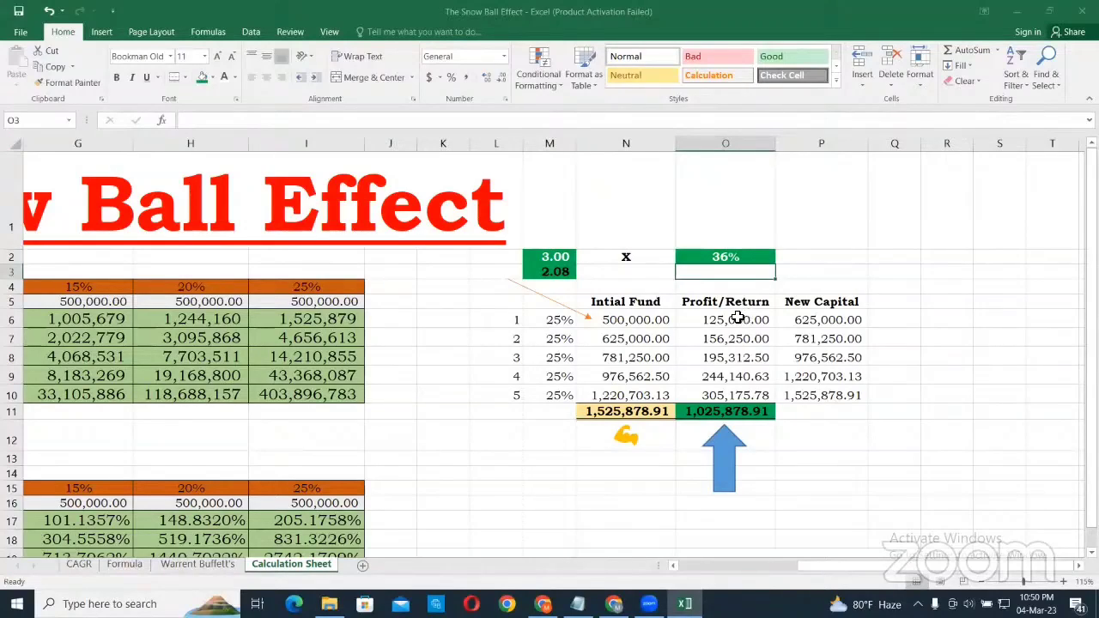
left_click(732, 319)
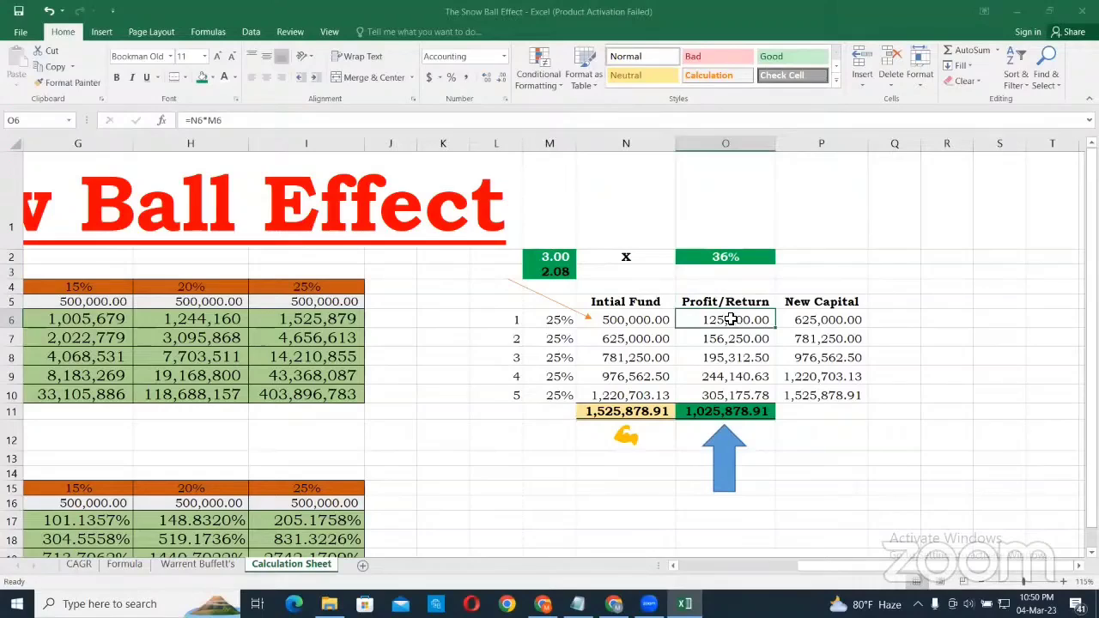
left_click(729, 274)
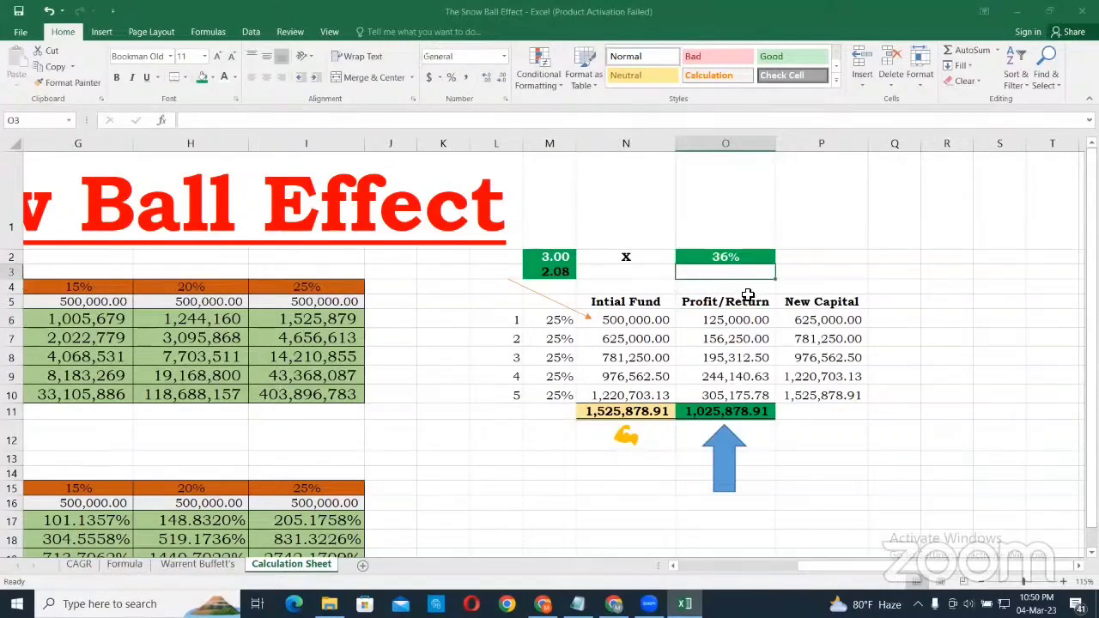
left_click(648, 322)
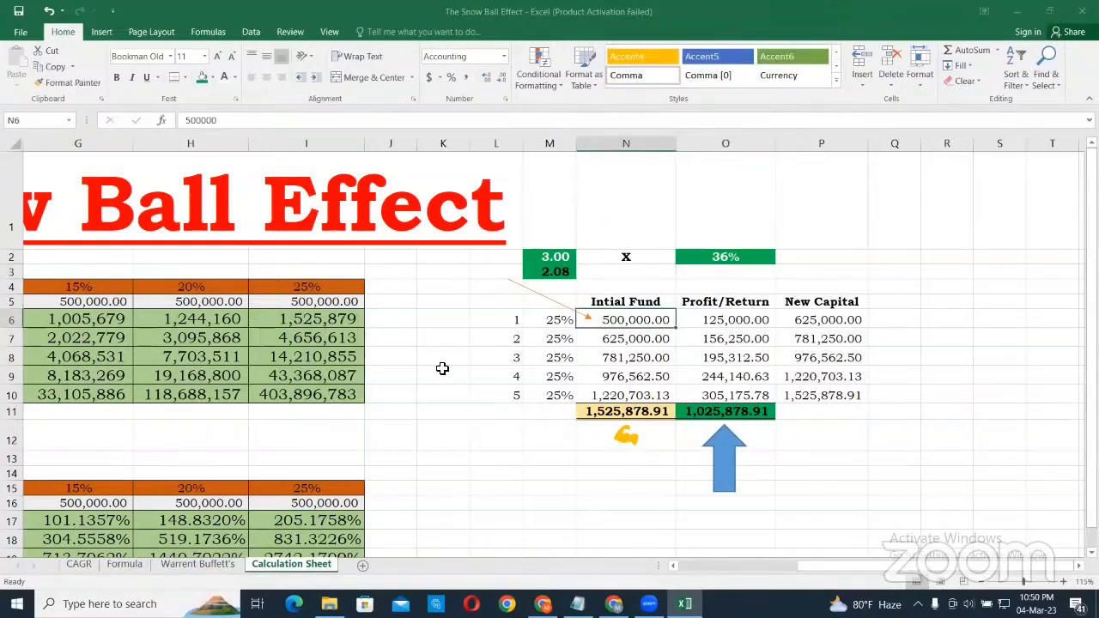
left_click(726, 322)
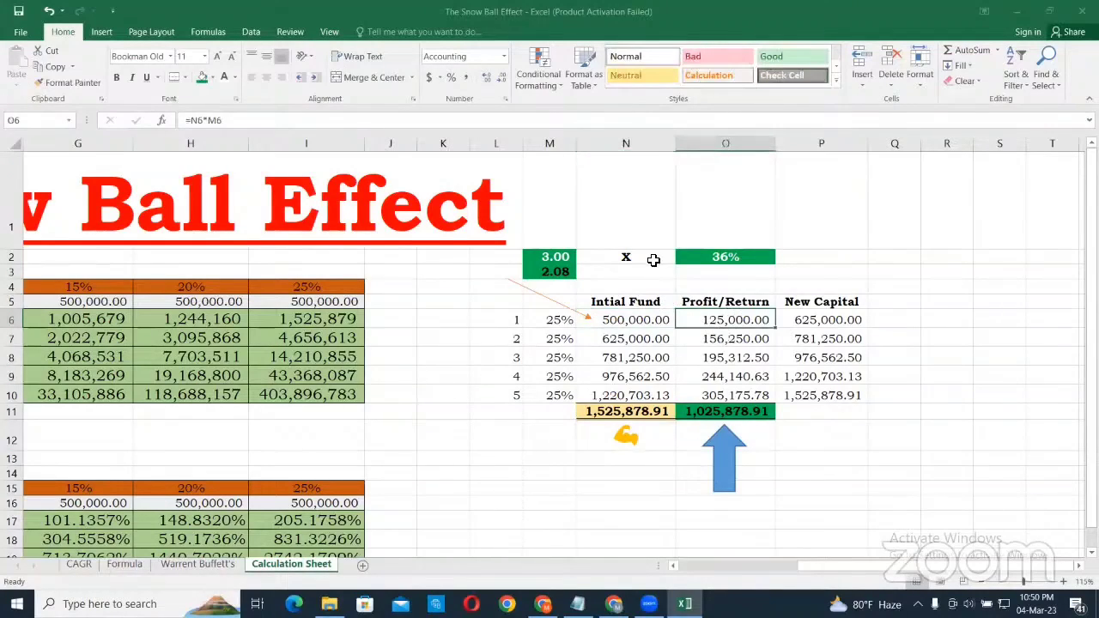
left_click(794, 322)
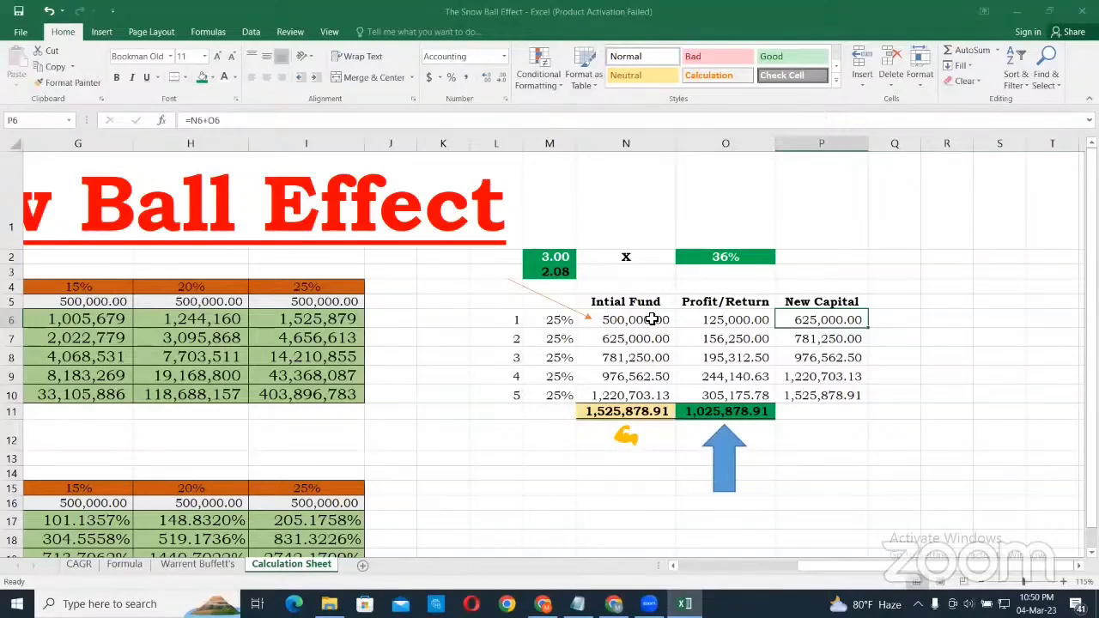
left_click(644, 273)
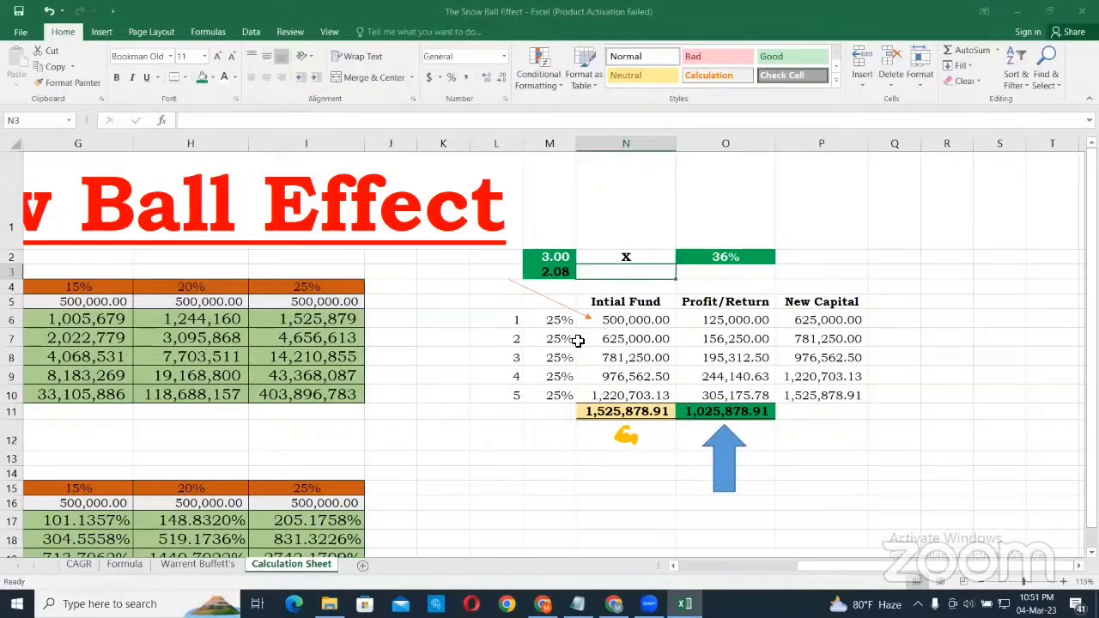
left_click(611, 297)
left_click(562, 259)
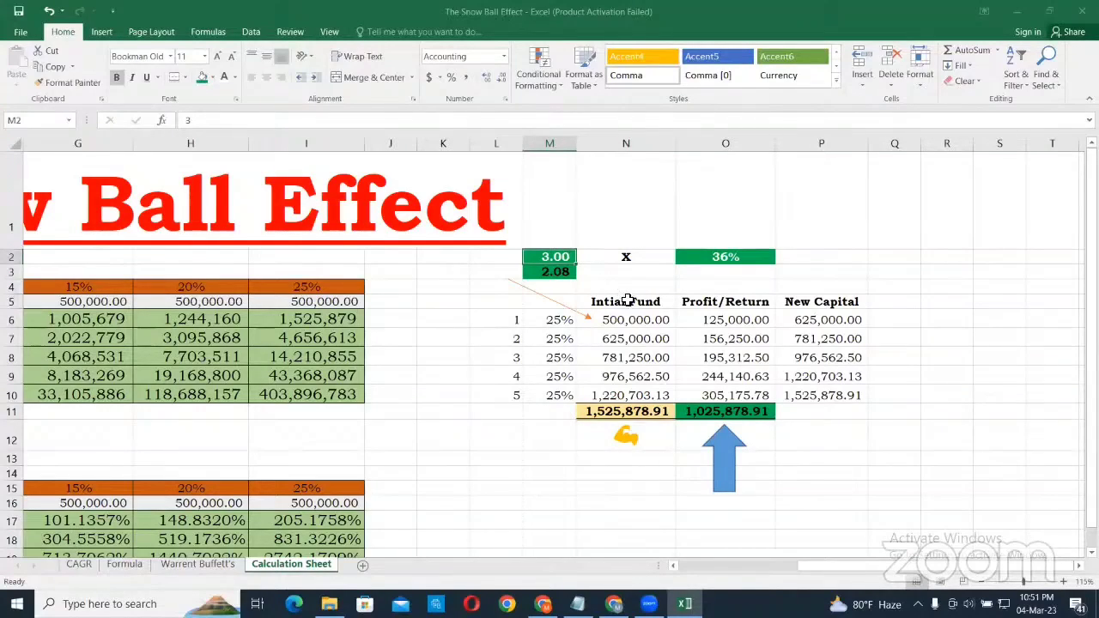
left_click(625, 300)
left_click(592, 256)
left_click(631, 257)
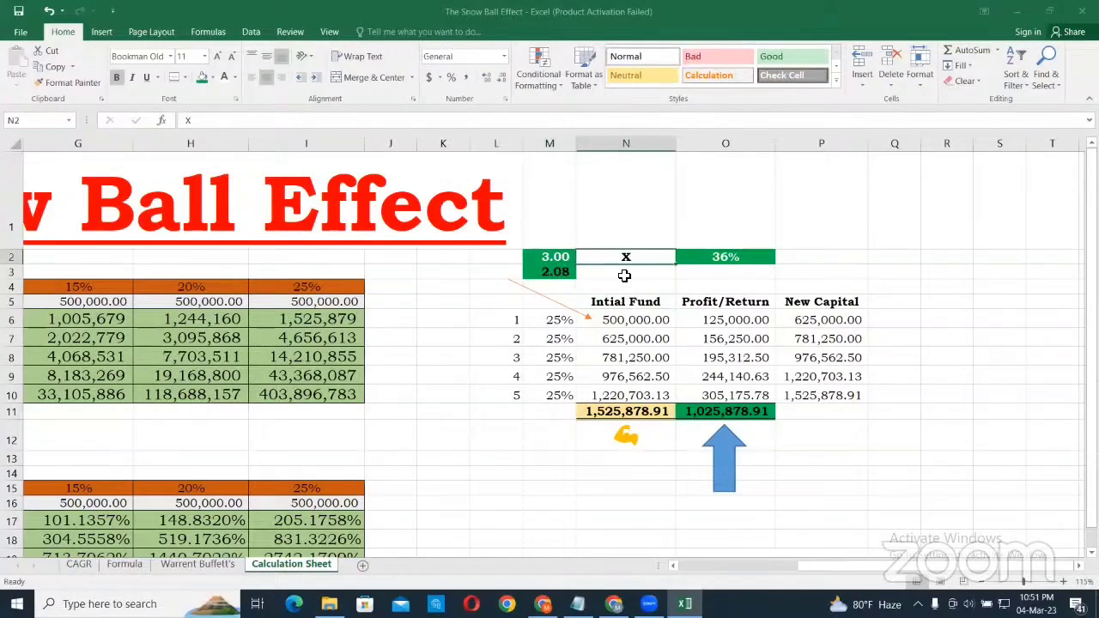
left_click(624, 274)
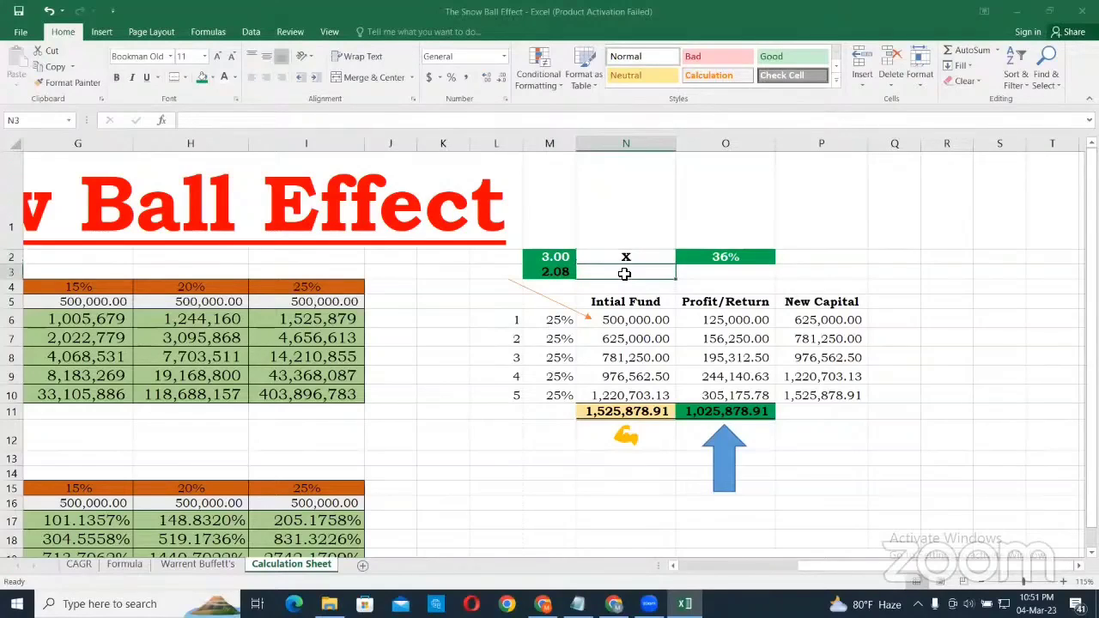
left_click(563, 261)
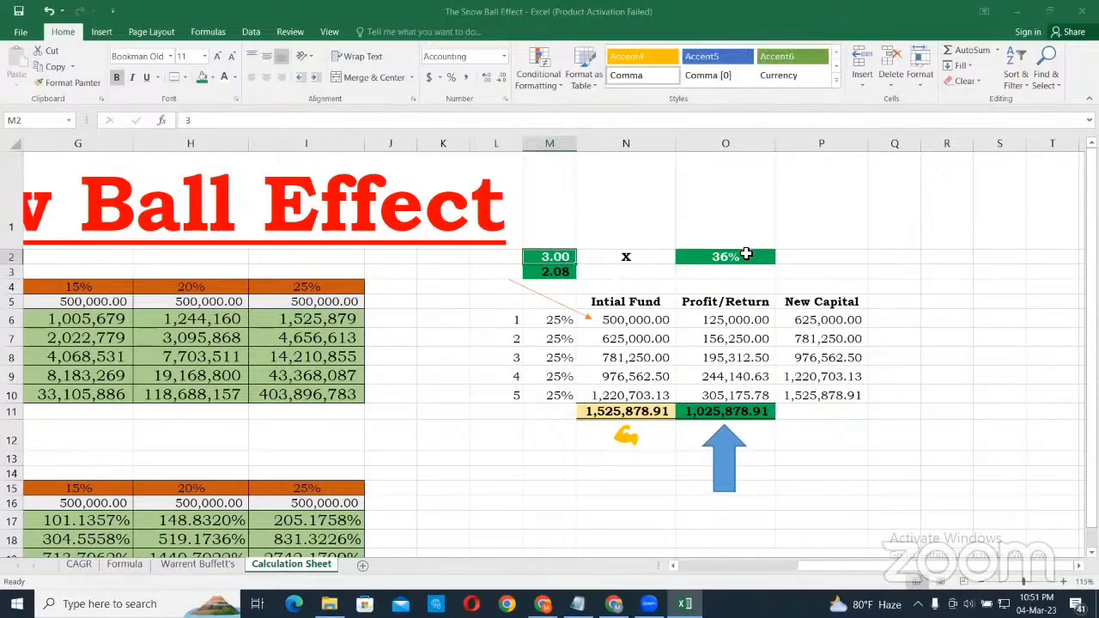
left_click(744, 255)
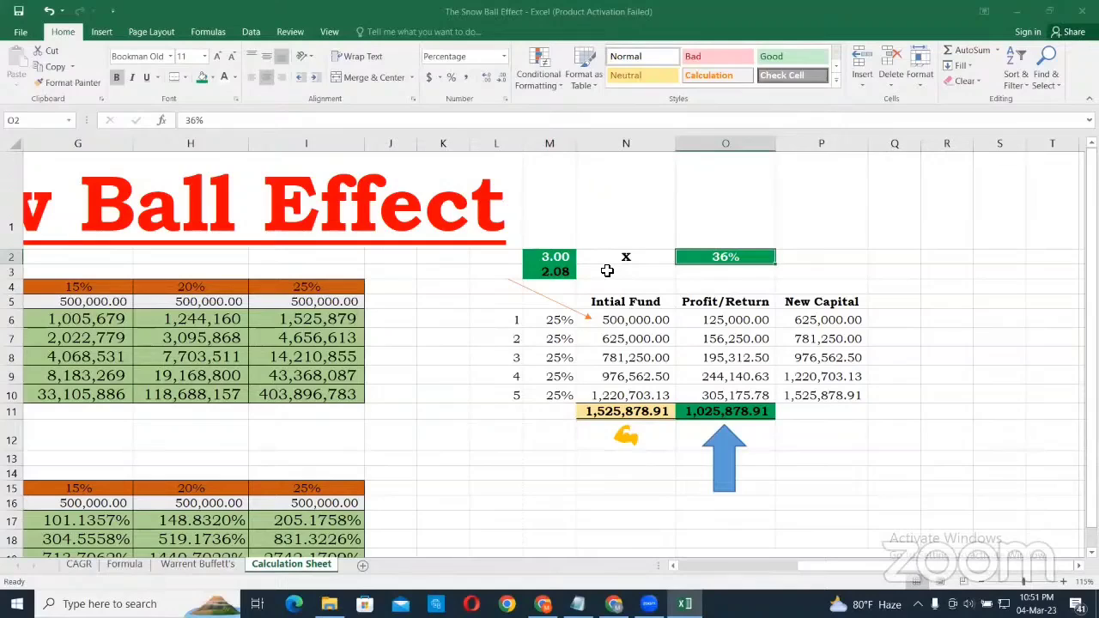
left_click(606, 271)
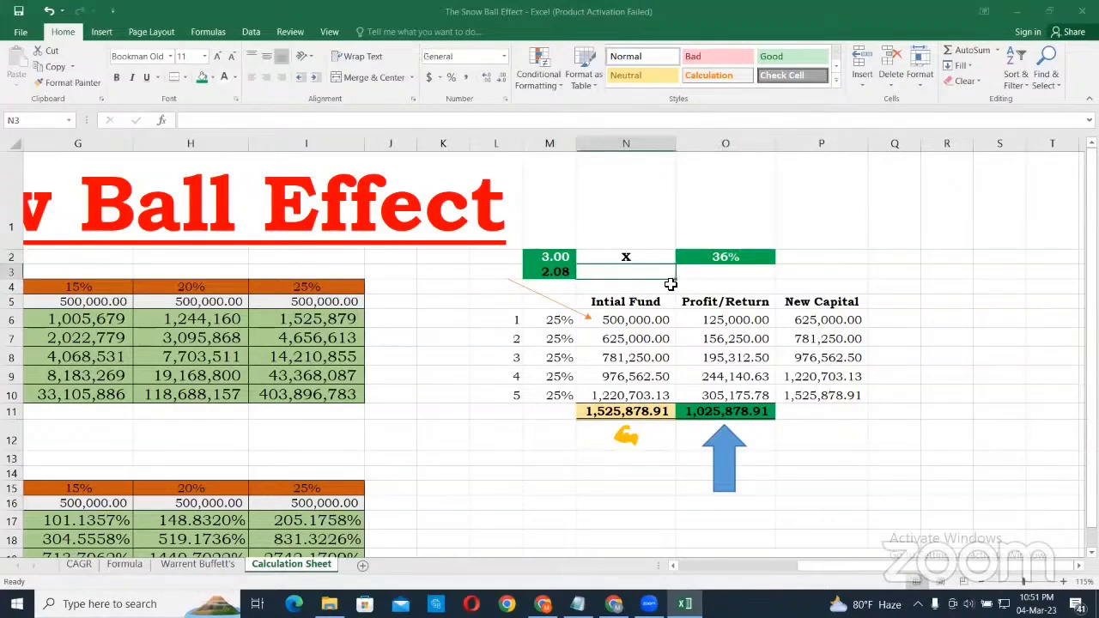
left_click(730, 260)
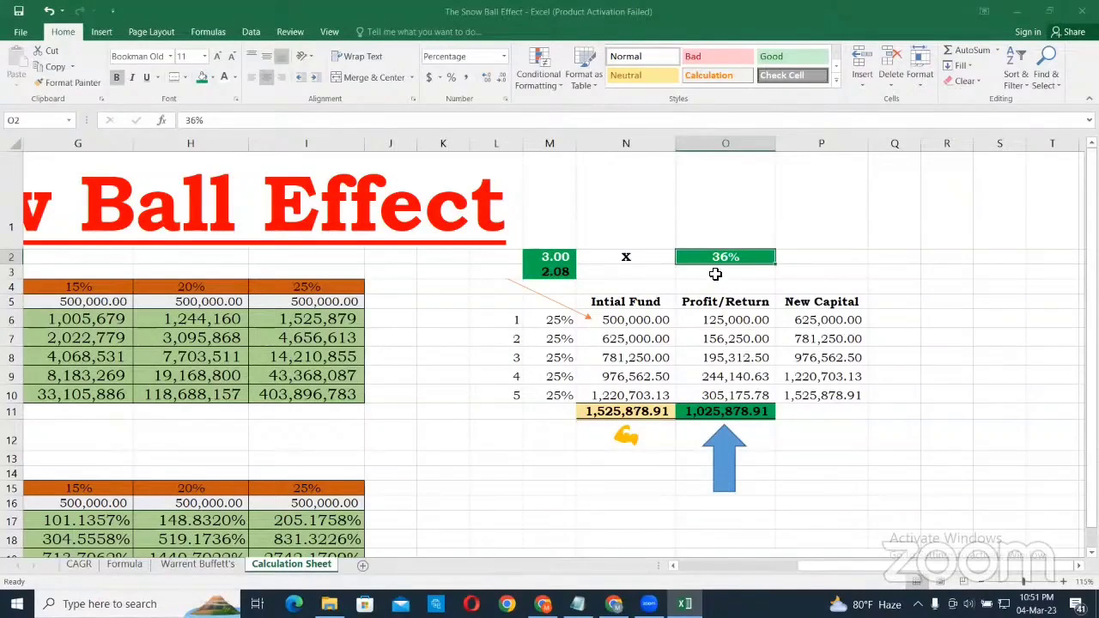
left_click(715, 273)
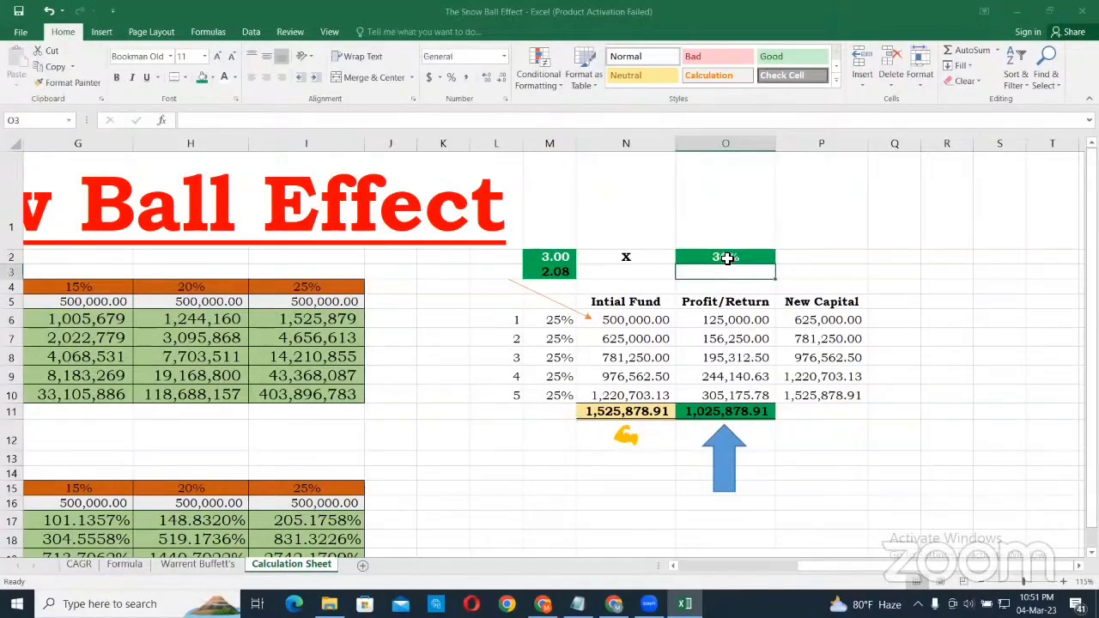
left_click(726, 258)
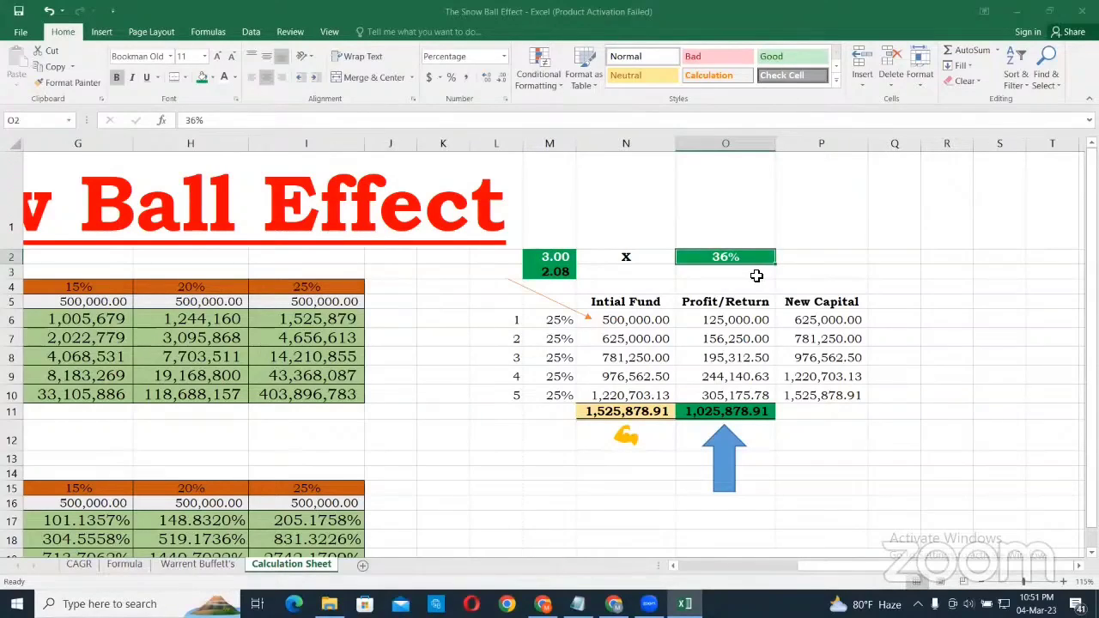
left_click(744, 274)
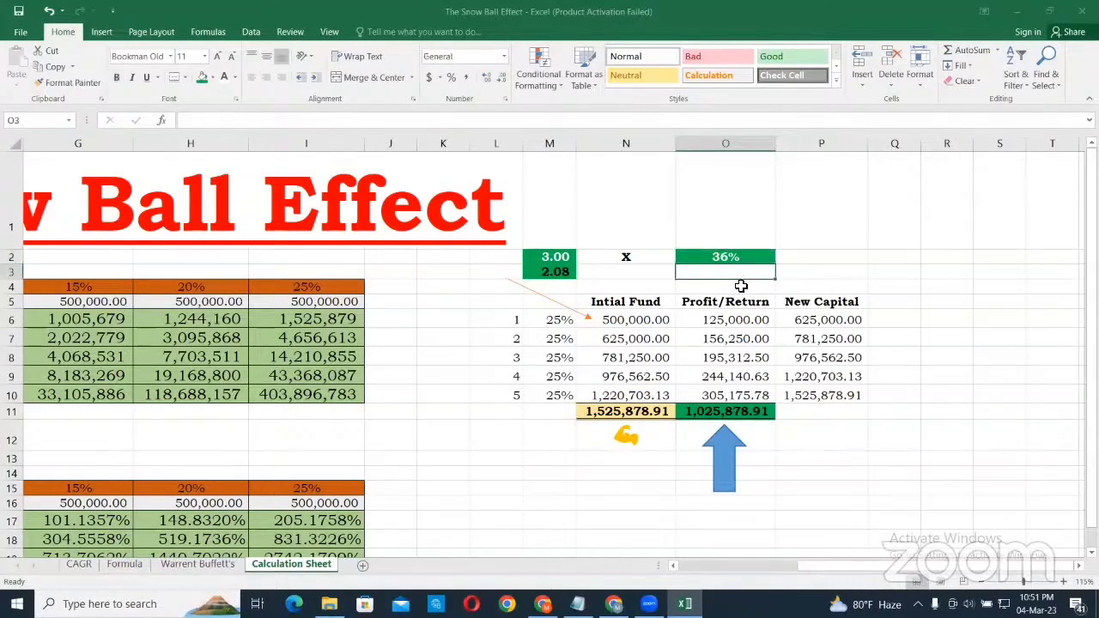
left_click(722, 285)
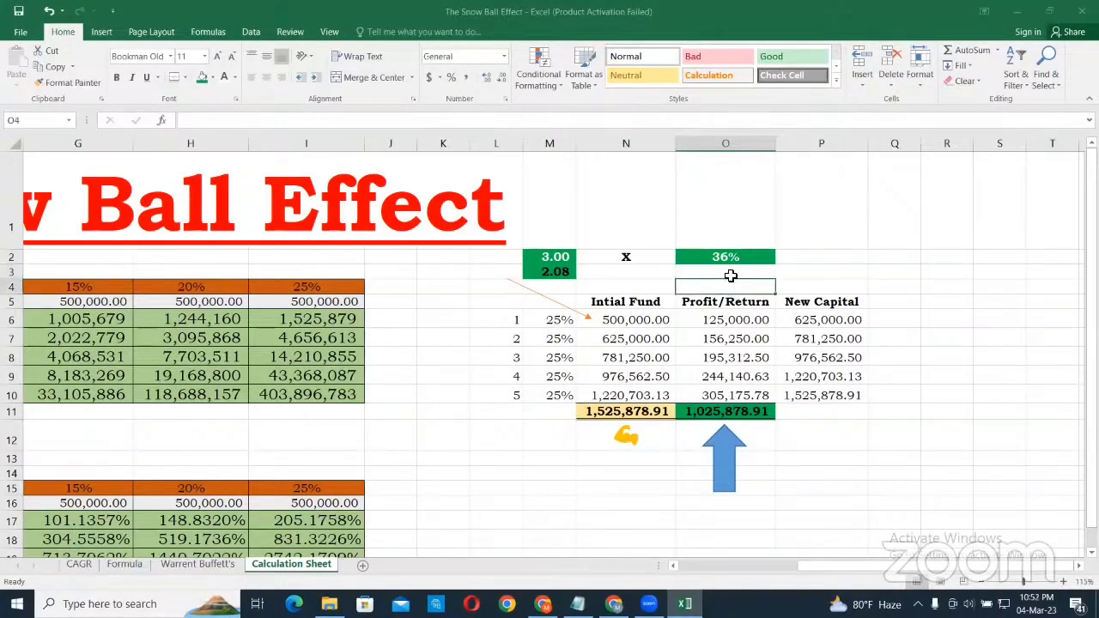
left_click(728, 275)
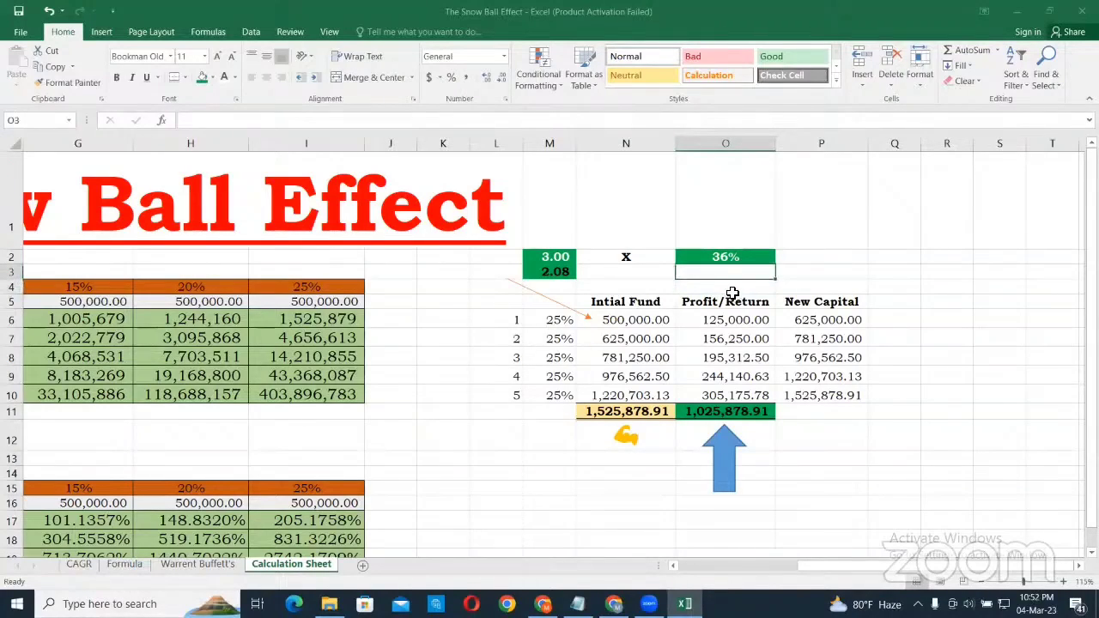
left_click(730, 289)
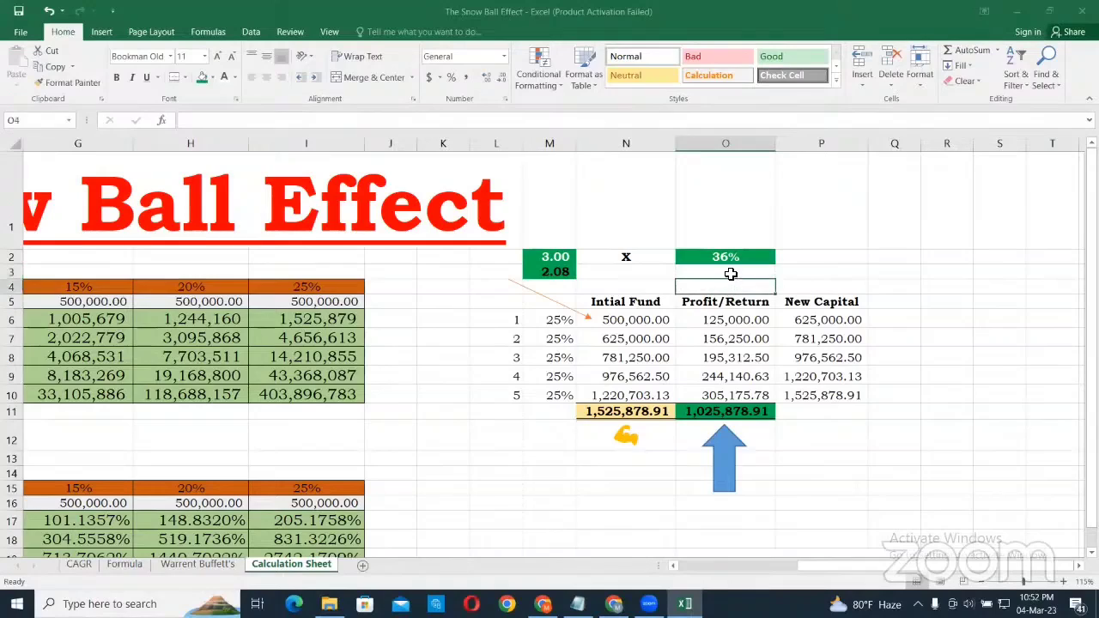
left_click(728, 272)
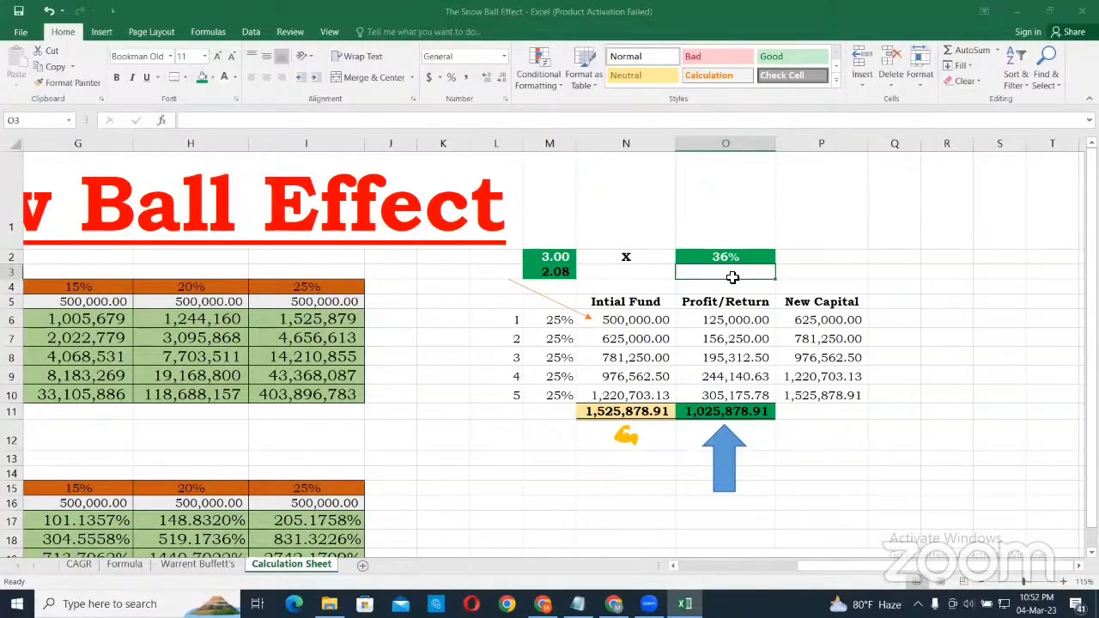
left_click(750, 289)
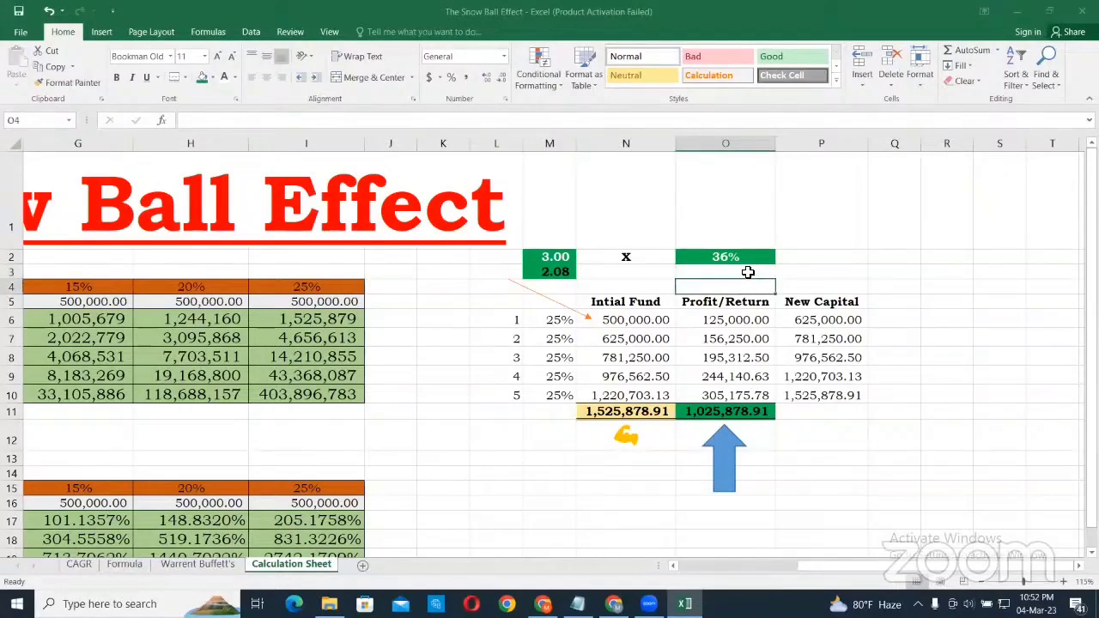
left_click(749, 272)
key("Right")
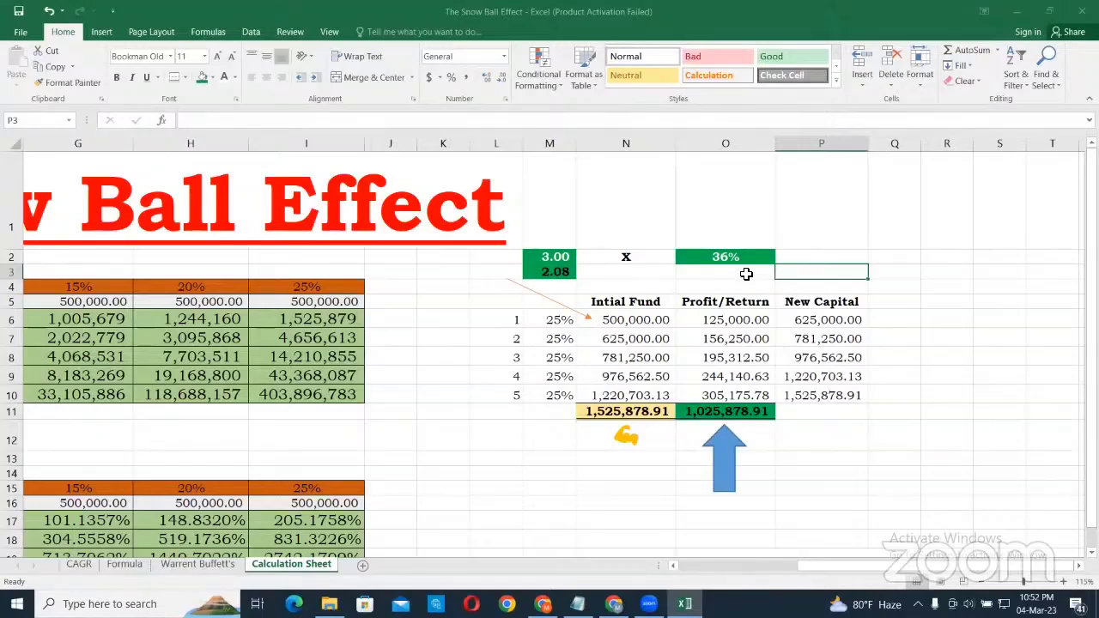
left_click(746, 273)
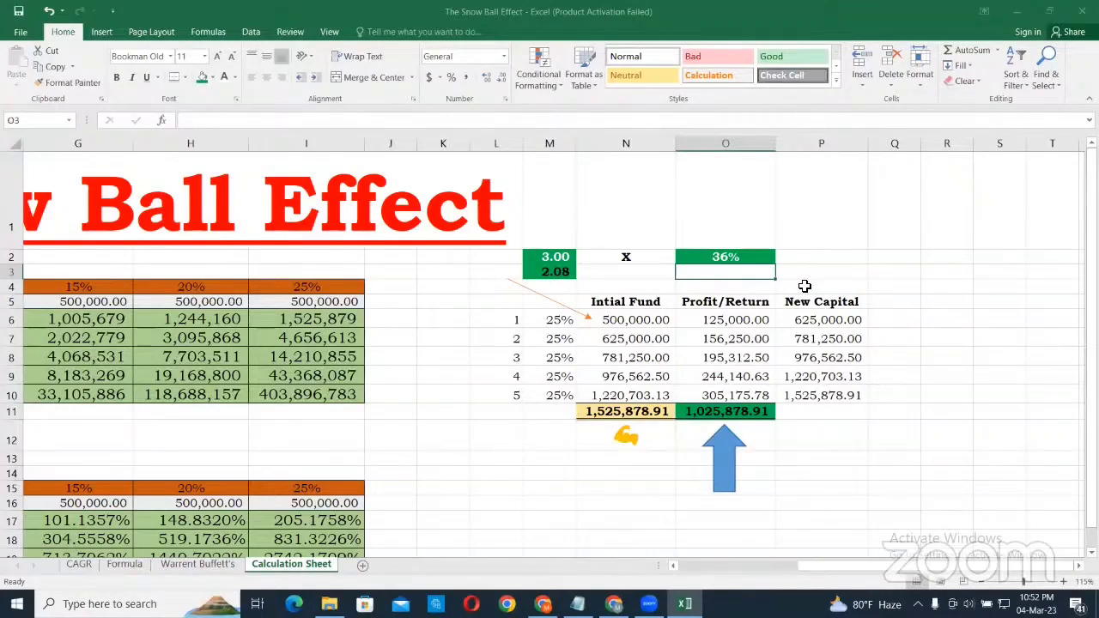
left_click(803, 275)
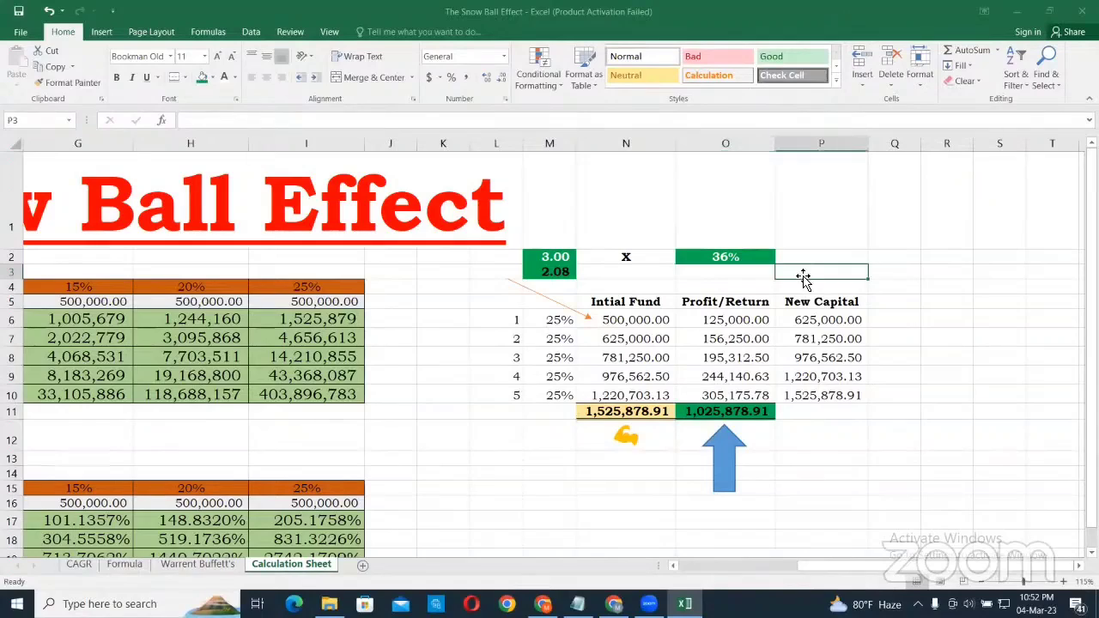
left_click(887, 273)
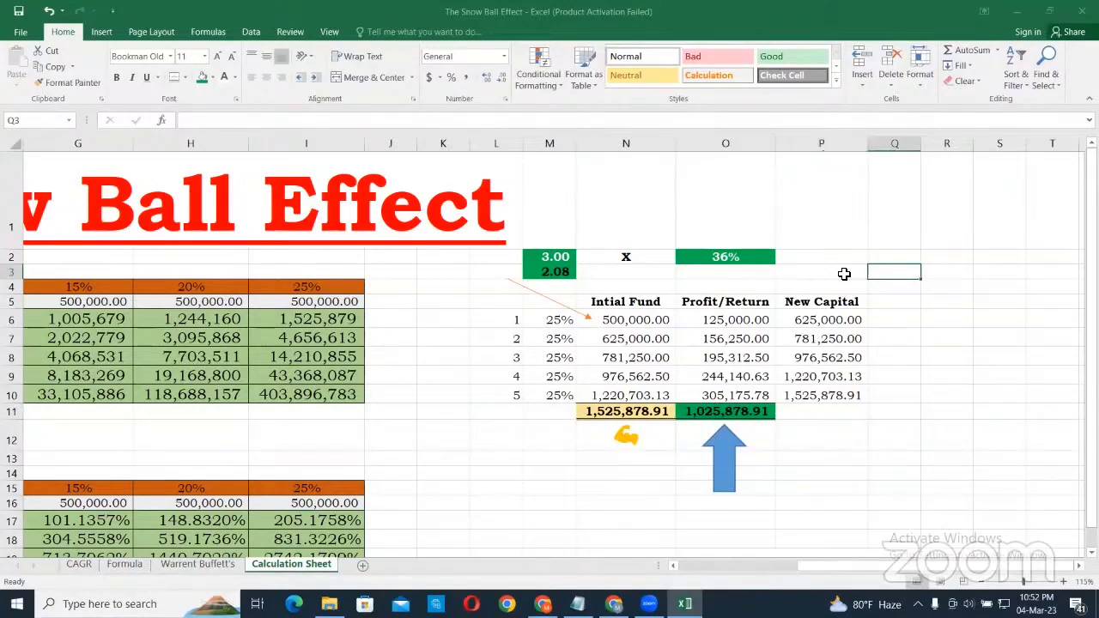
left_click(844, 273)
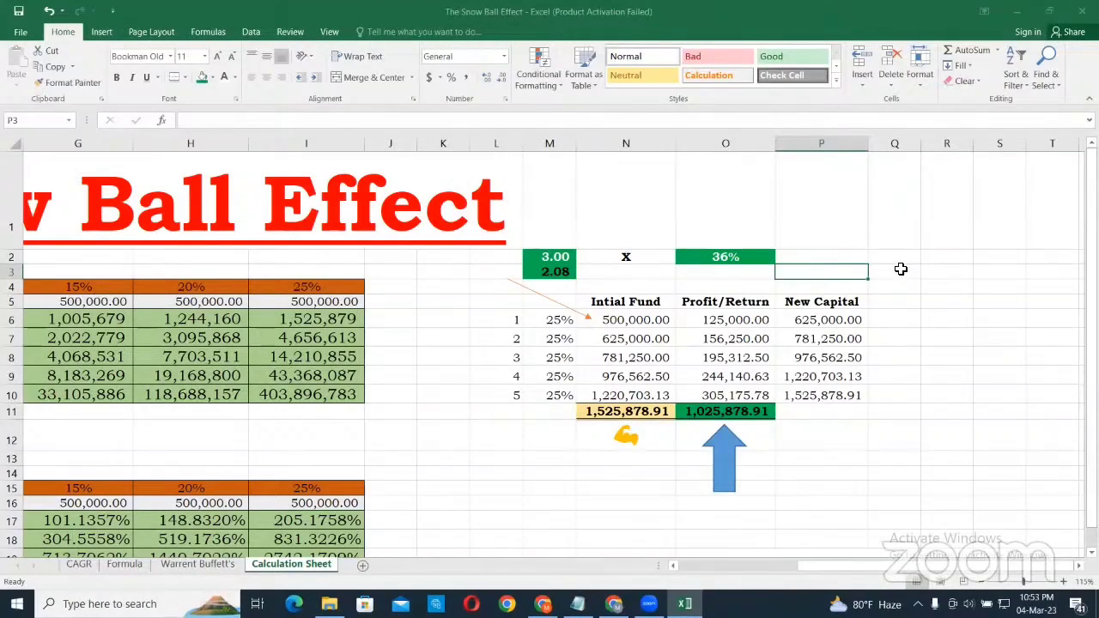
left_click(875, 274)
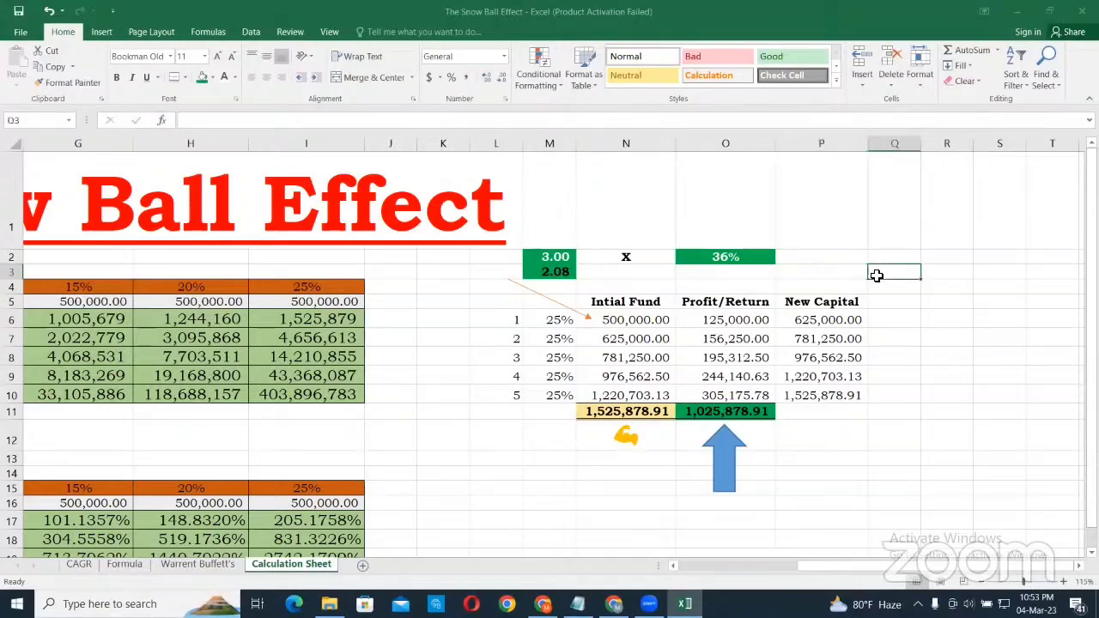
left_click(834, 272)
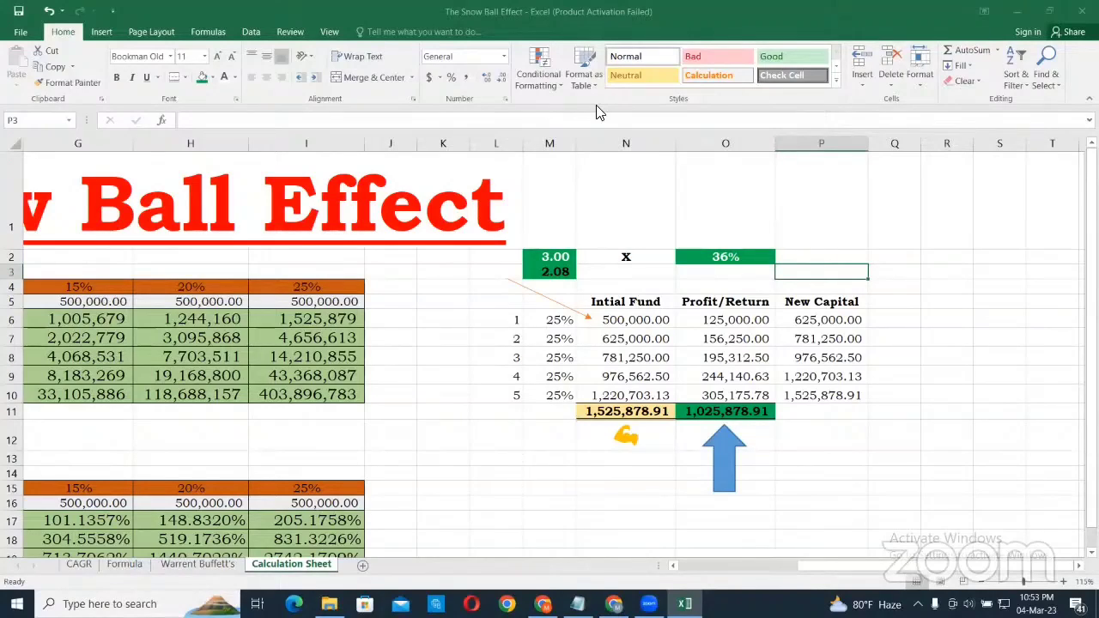
left_click(815, 273)
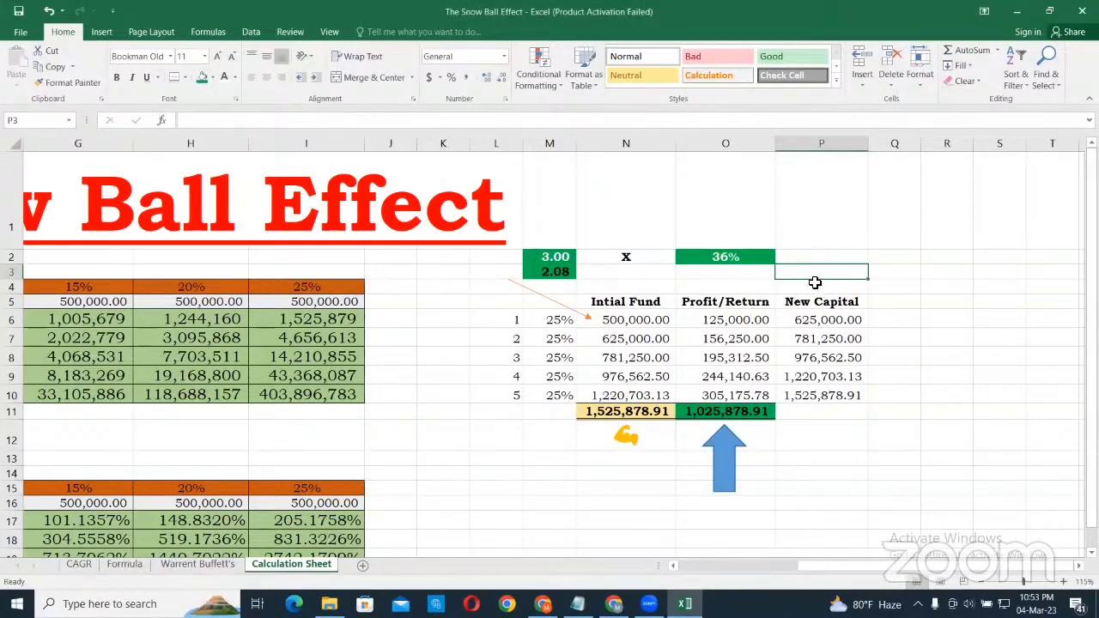
left_click(815, 287)
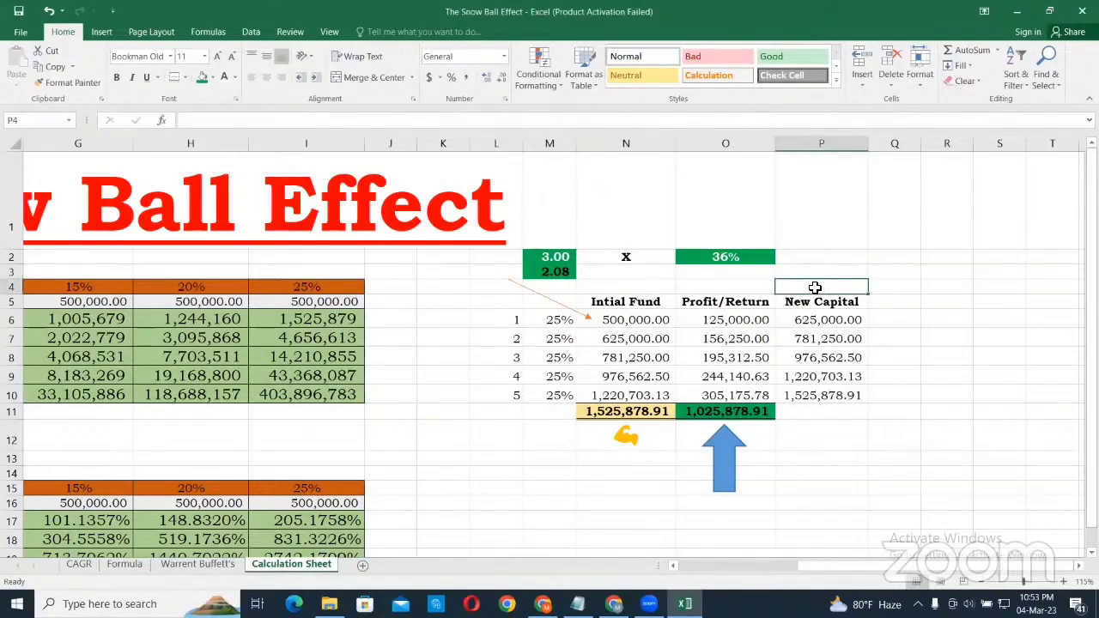
left_click(818, 271)
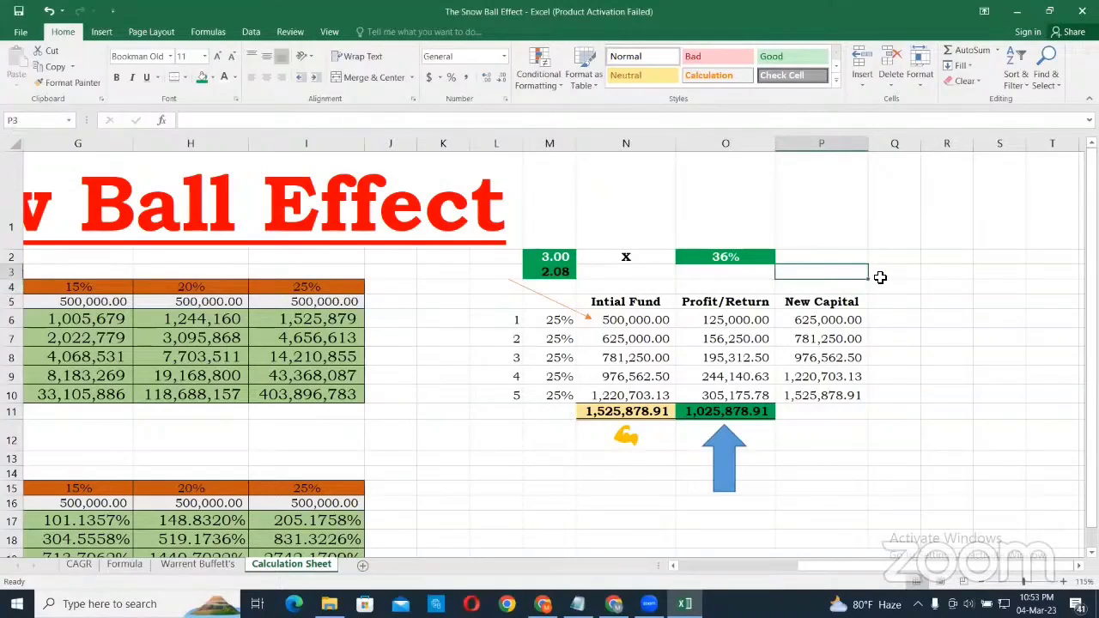
left_click(877, 274)
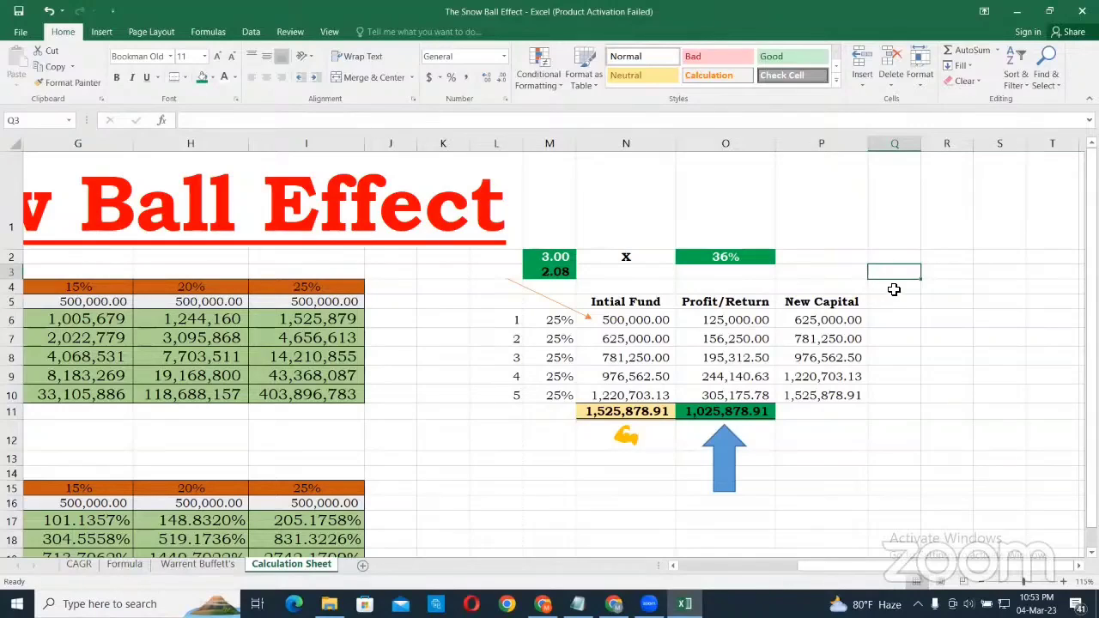
left_click(894, 289)
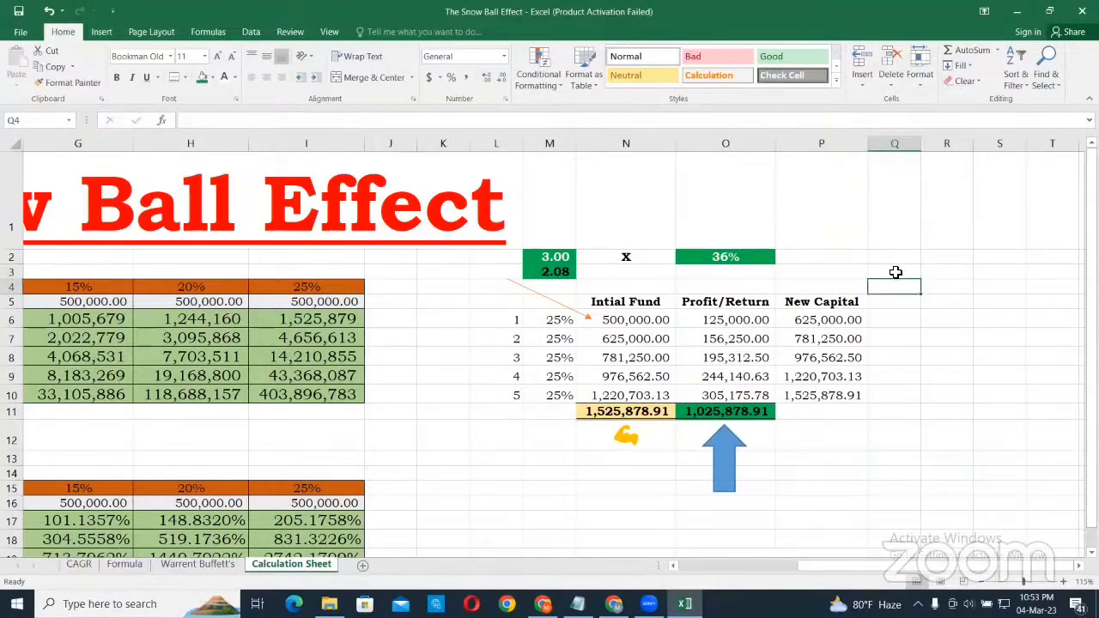
left_click(893, 273)
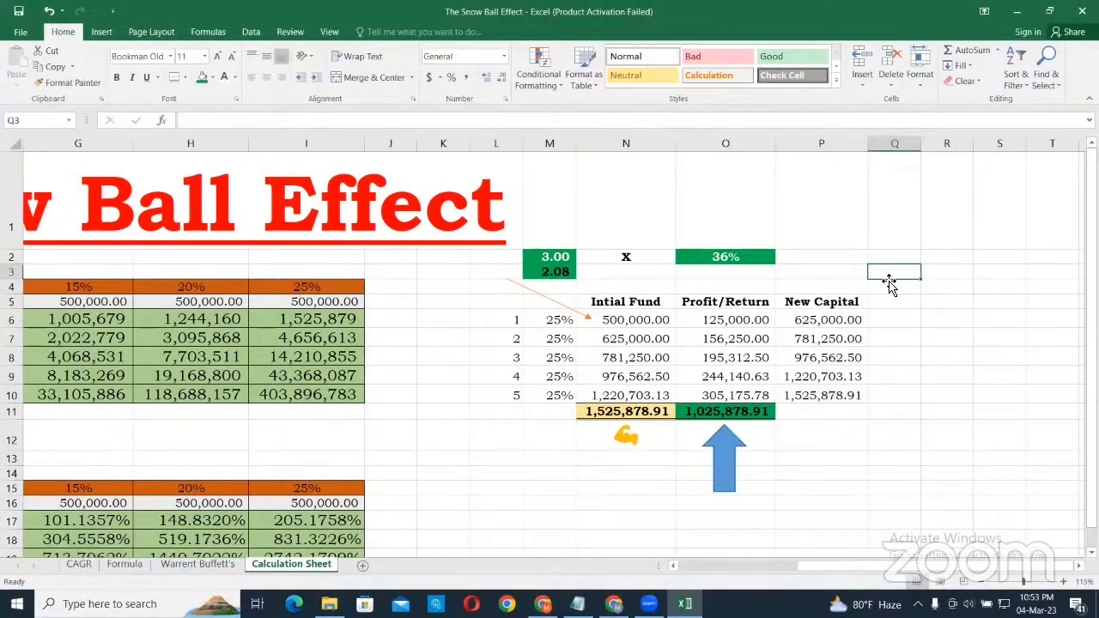
left_click(553, 273)
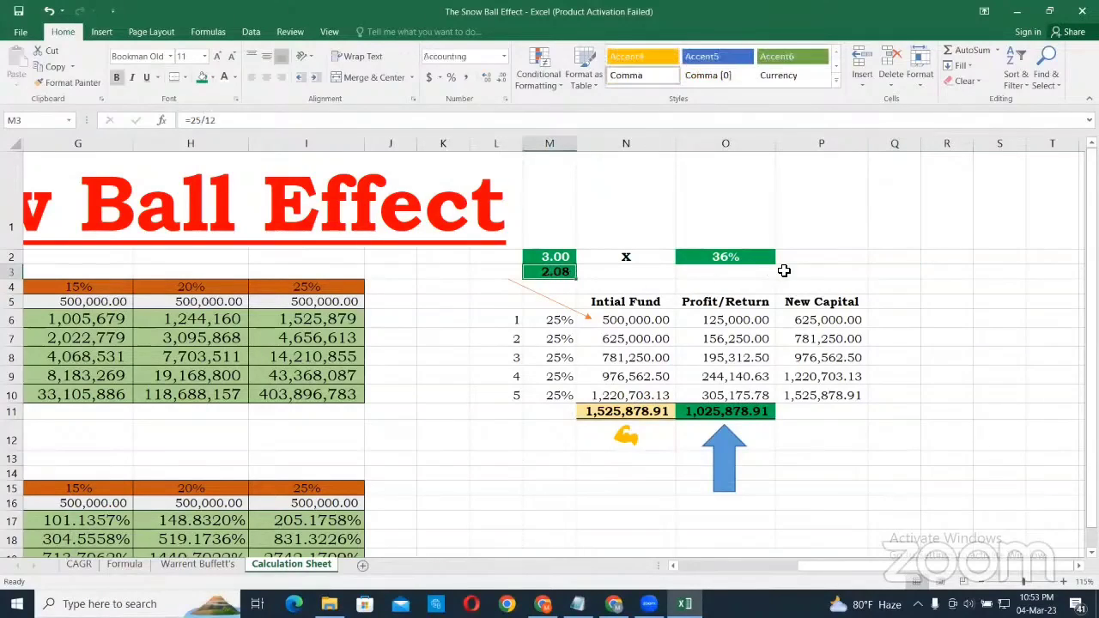
left_click(832, 272)
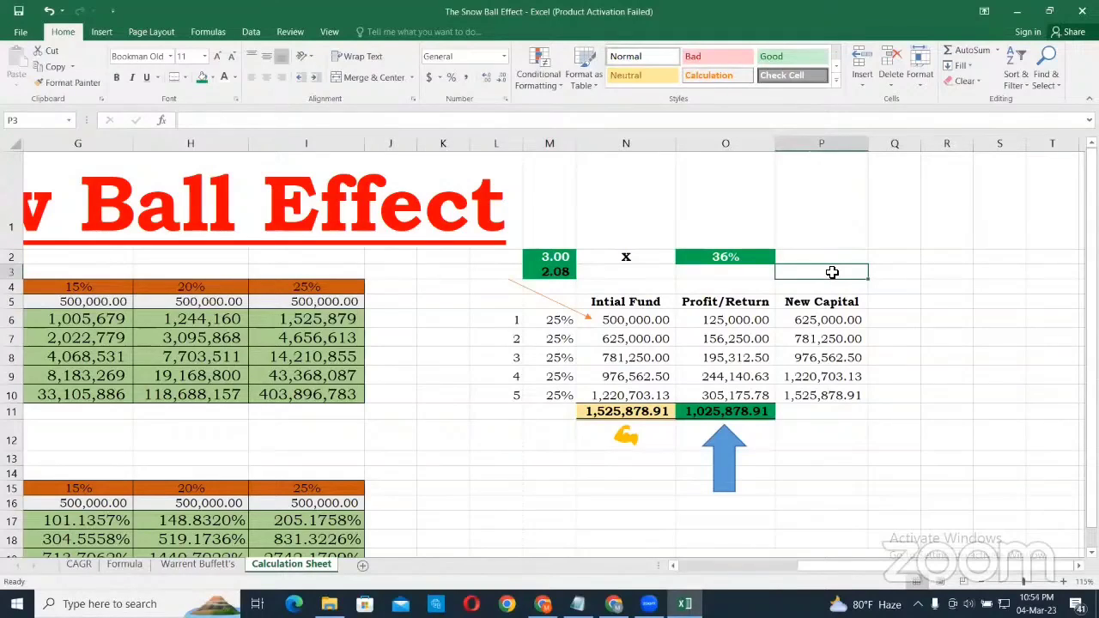
left_click(832, 288)
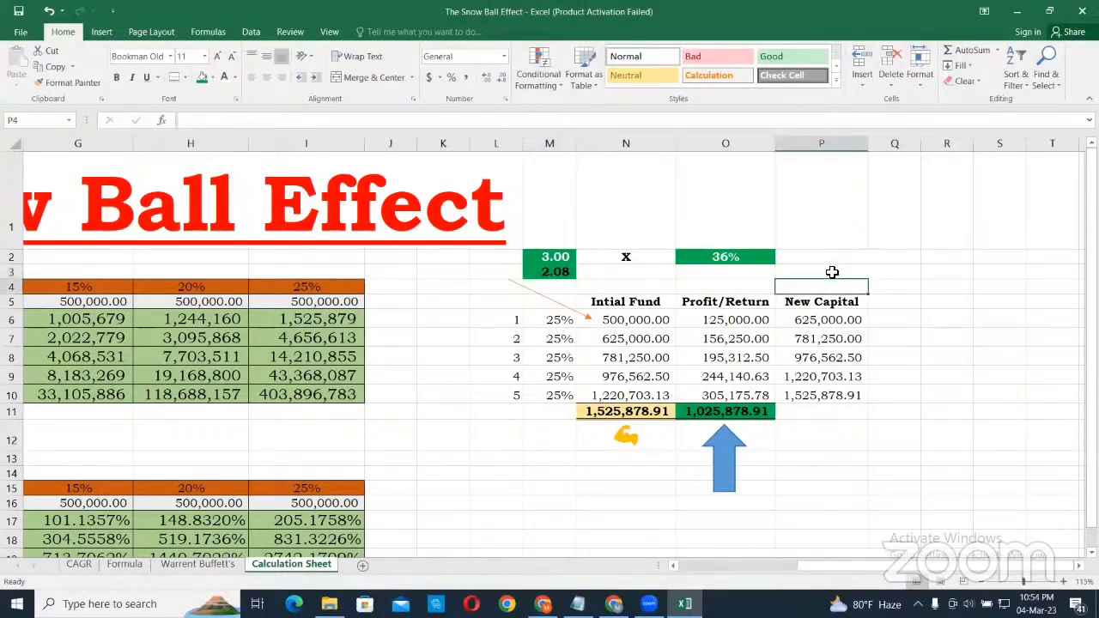
left_click(832, 272)
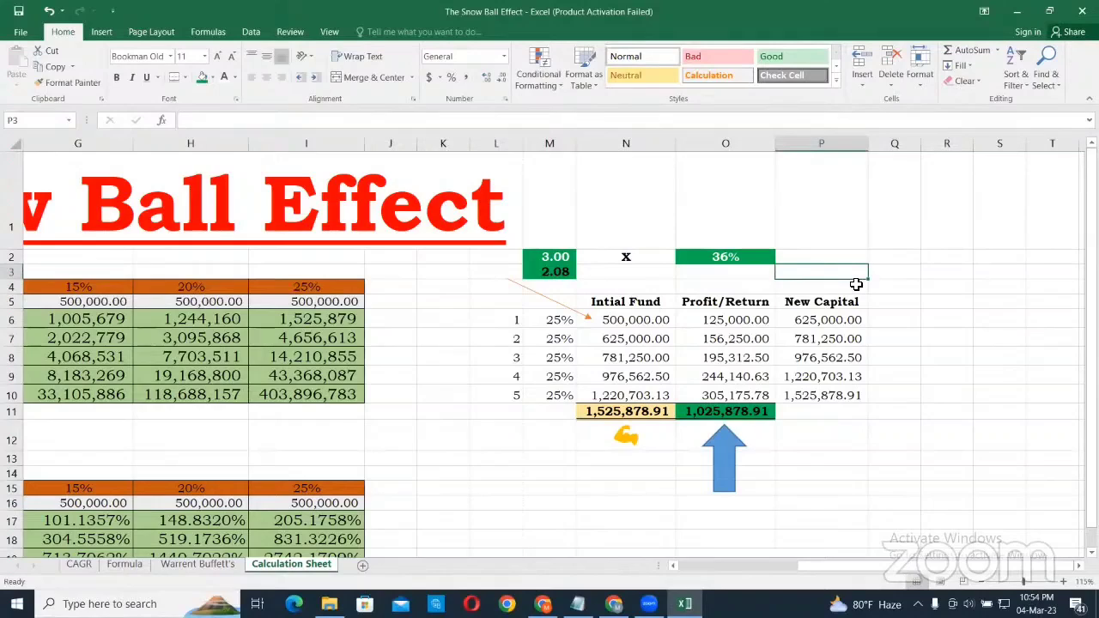
left_click(819, 255)
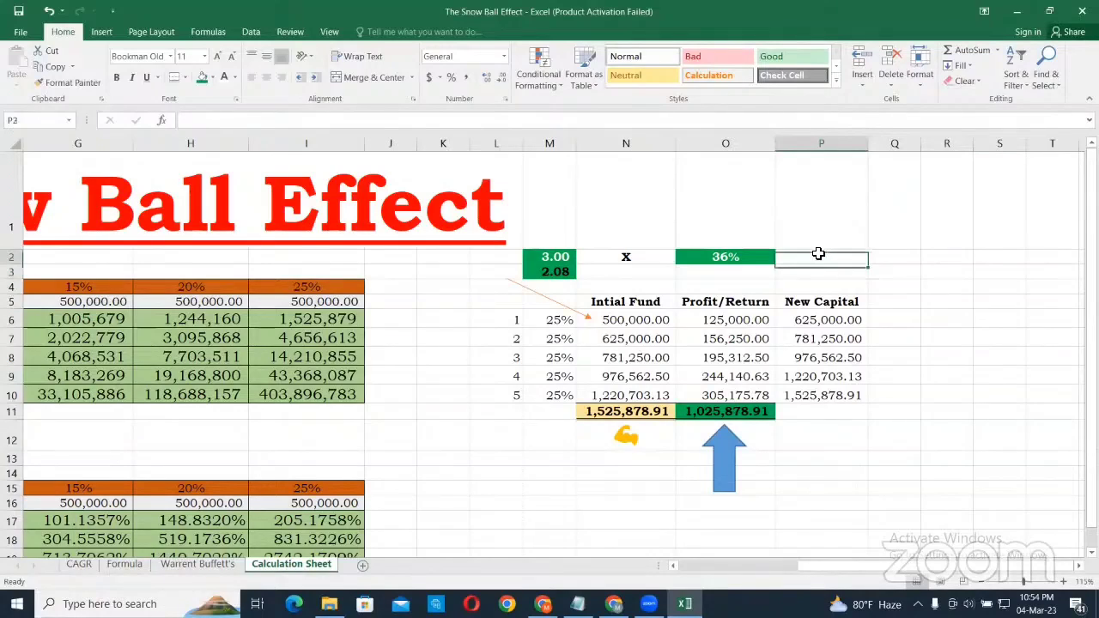
left_click(825, 271)
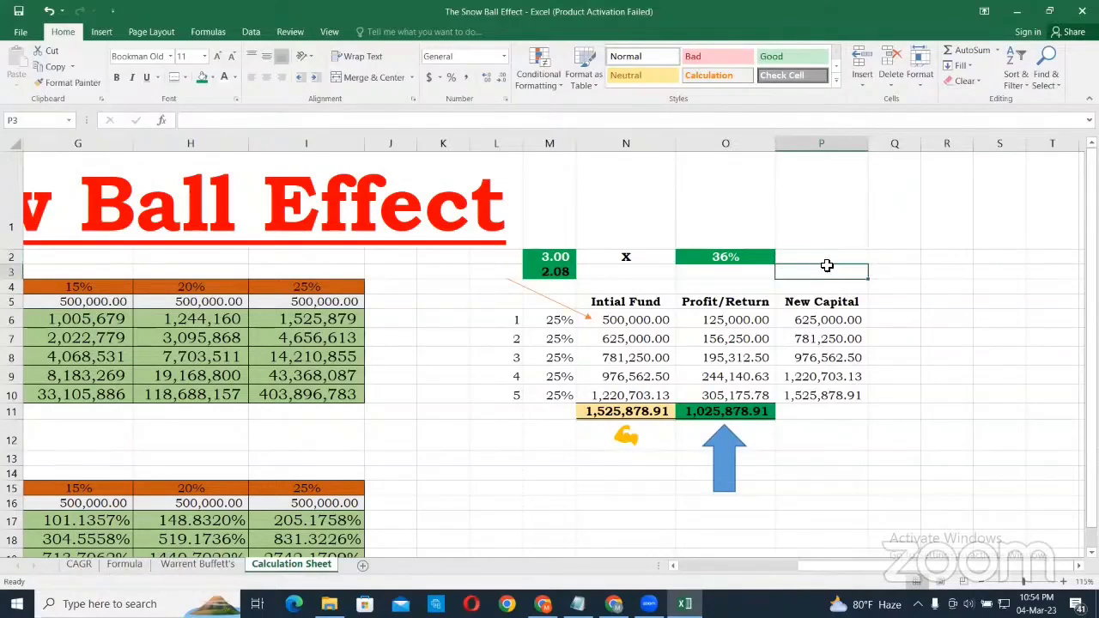
left_click(829, 257)
left_click(827, 270)
left_click(897, 273)
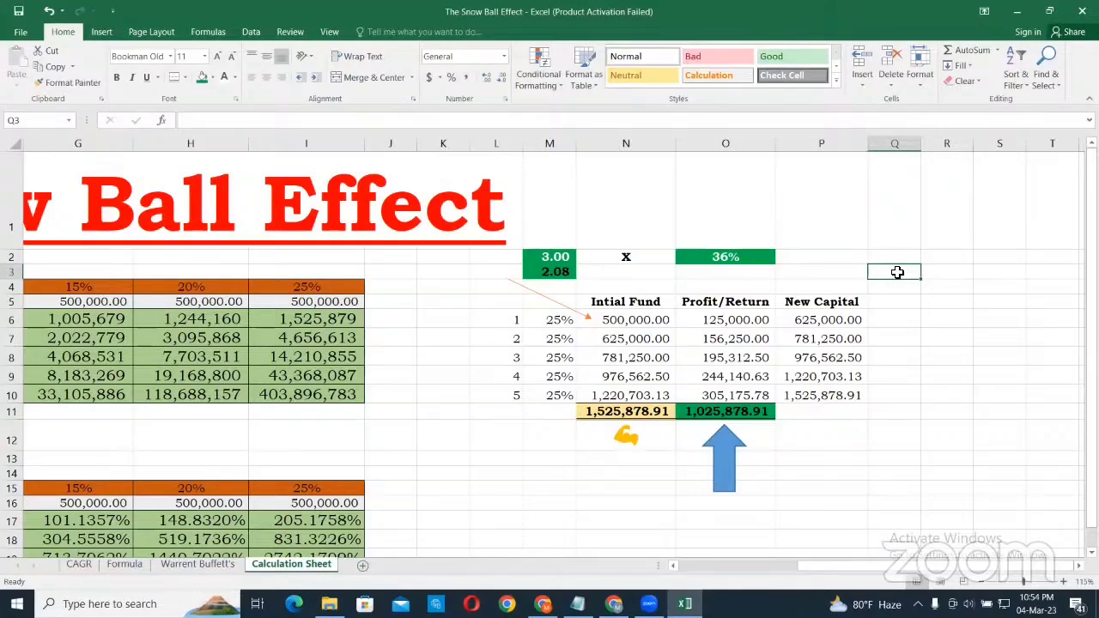
- Review the 36% rate in O2 against the monthly values in M2 and M3, including the formula behind M3
left_click(740, 272)
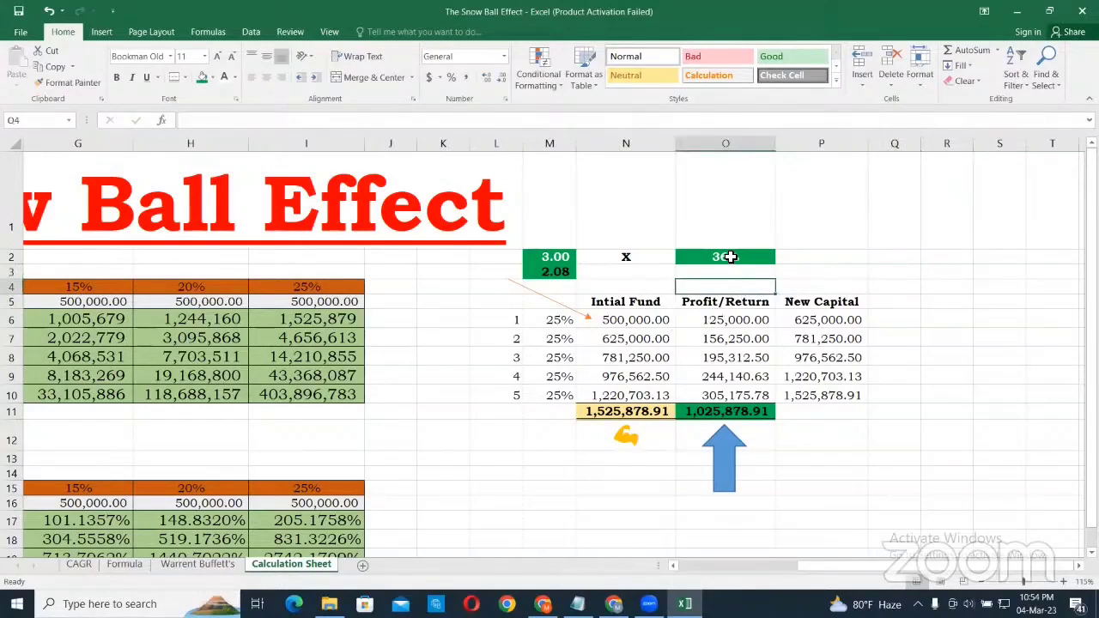
left_click(726, 255)
mouse_move(554, 260)
left_mouse_down()
mouse_move(613, 282)
mouse_move(559, 273)
left_mouse_up()
left_click(560, 273)
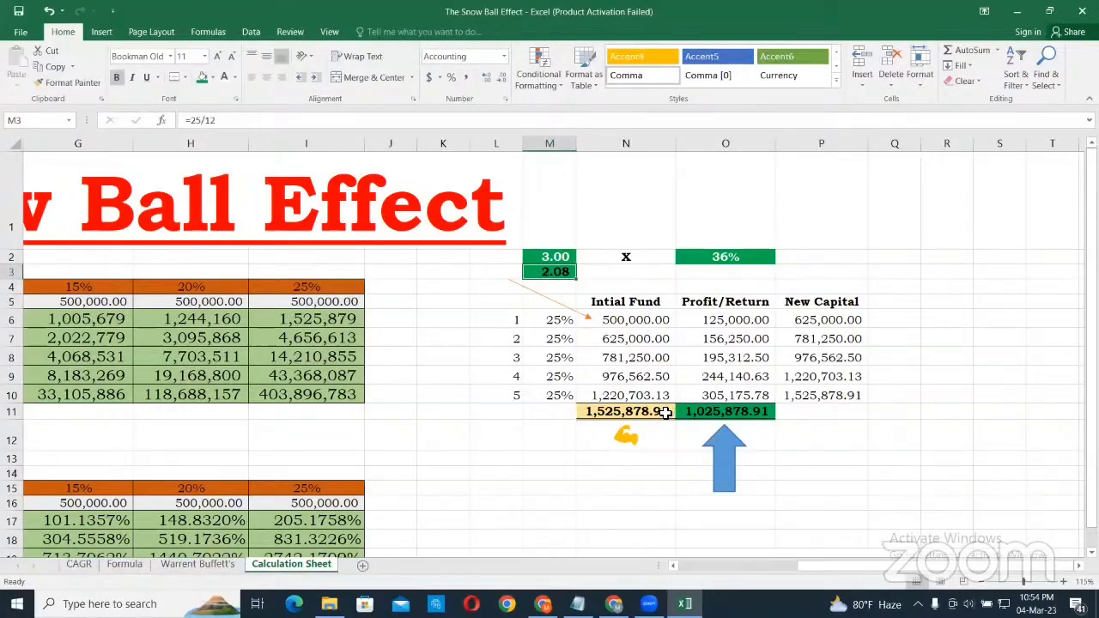
left_click(602, 274)
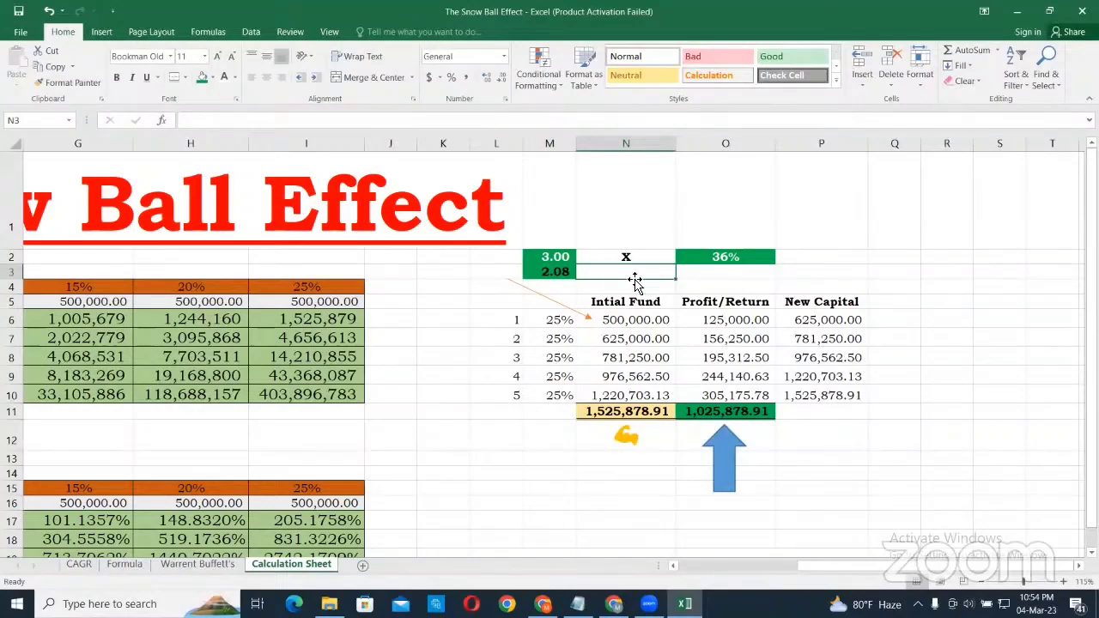
left_click(714, 274)
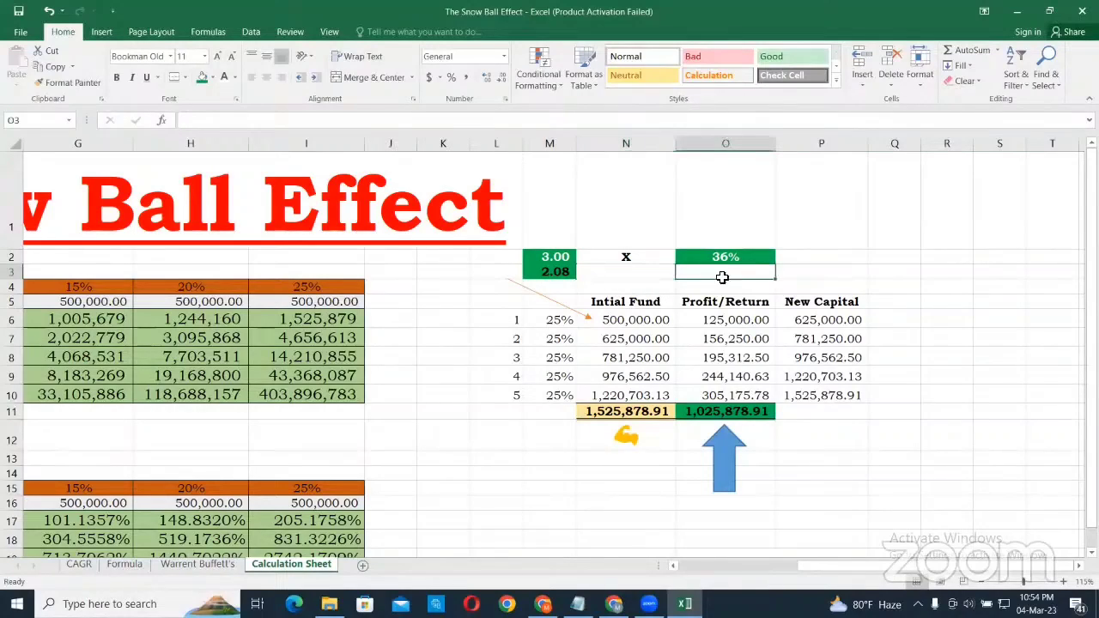
left_click(811, 276)
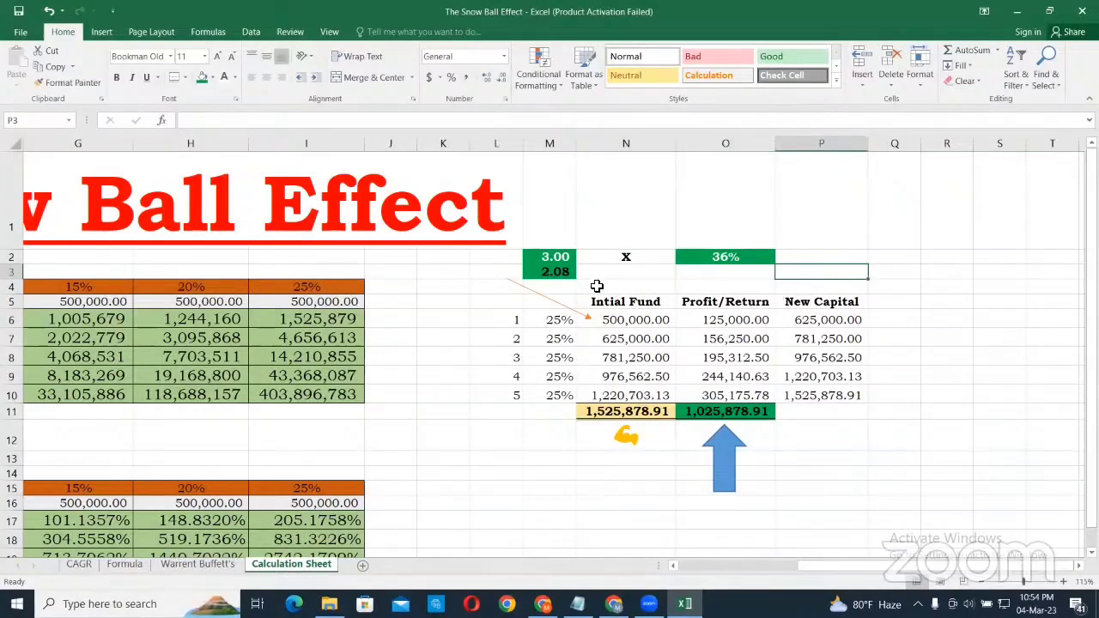
left_click(564, 273)
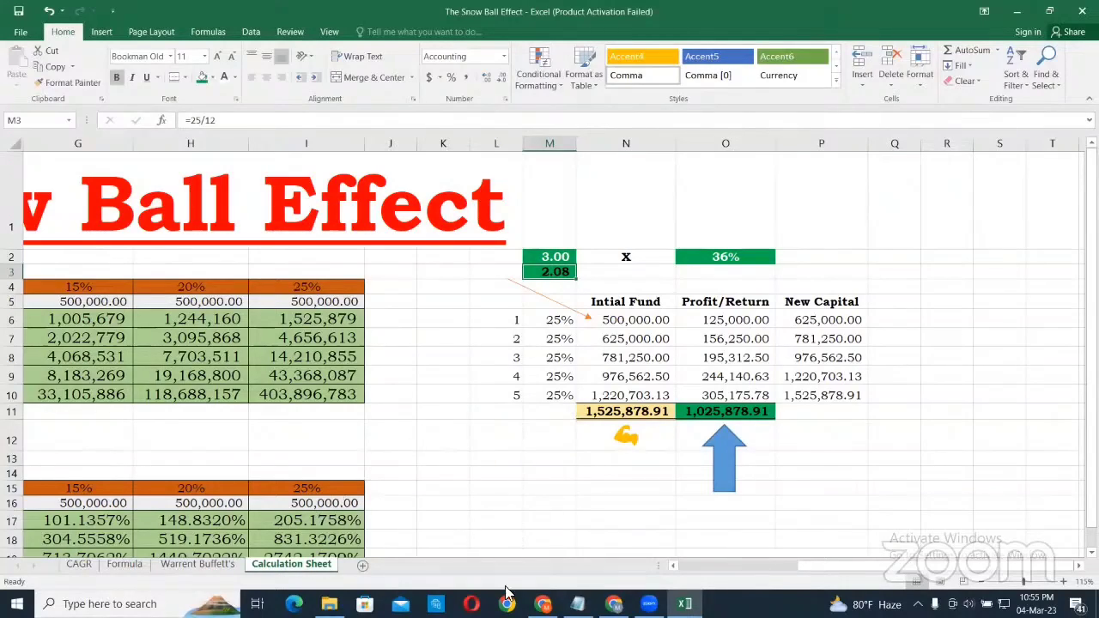
left_click(673, 567)
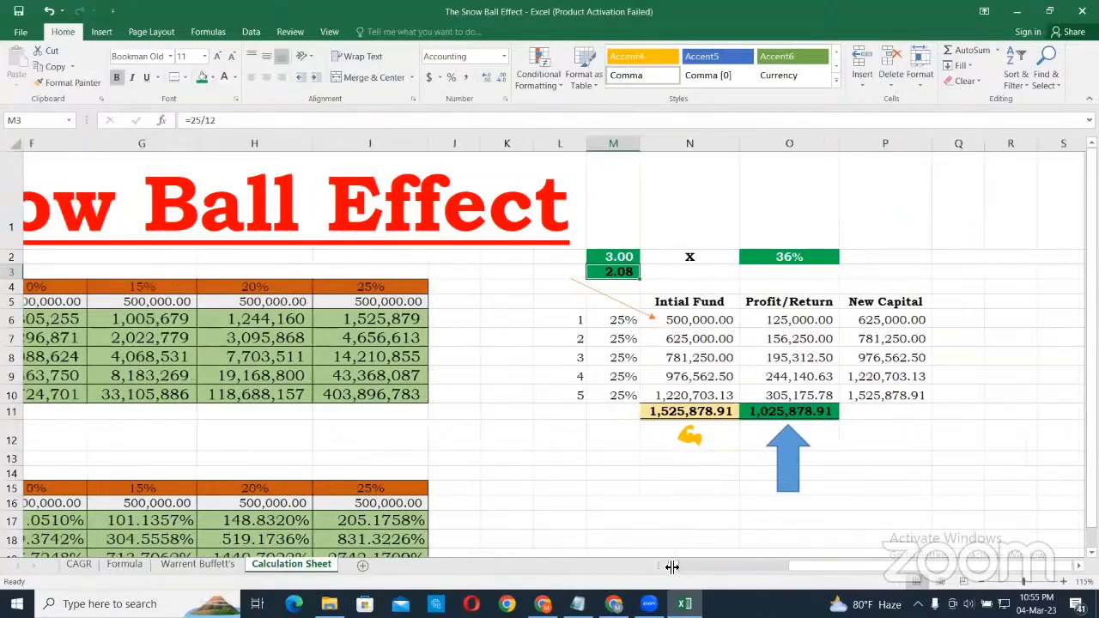
- Switch to the Formula sheet and examine the yearly dividends from 2017 to 2022 together with the CAGR formula in I23
left_click(125, 564)
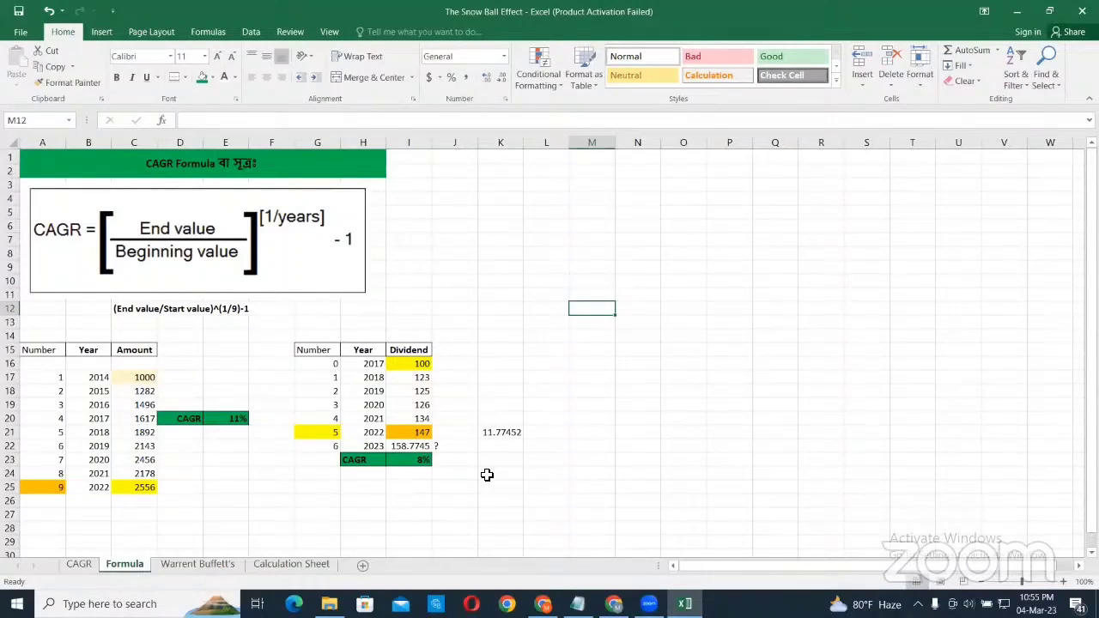
left_click(416, 461)
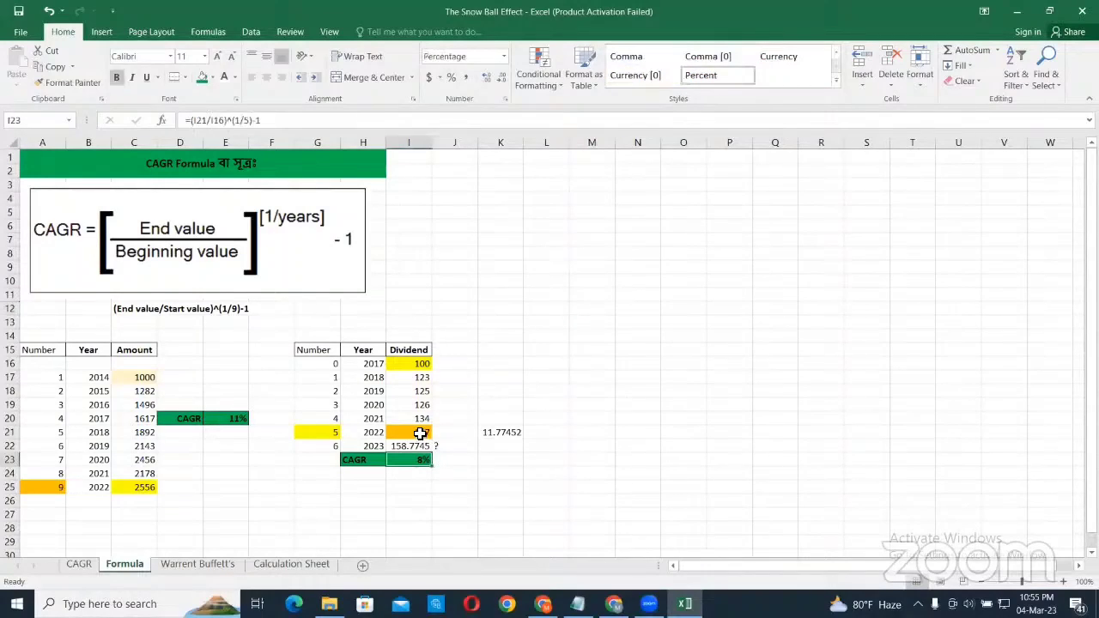
left_click(419, 434)
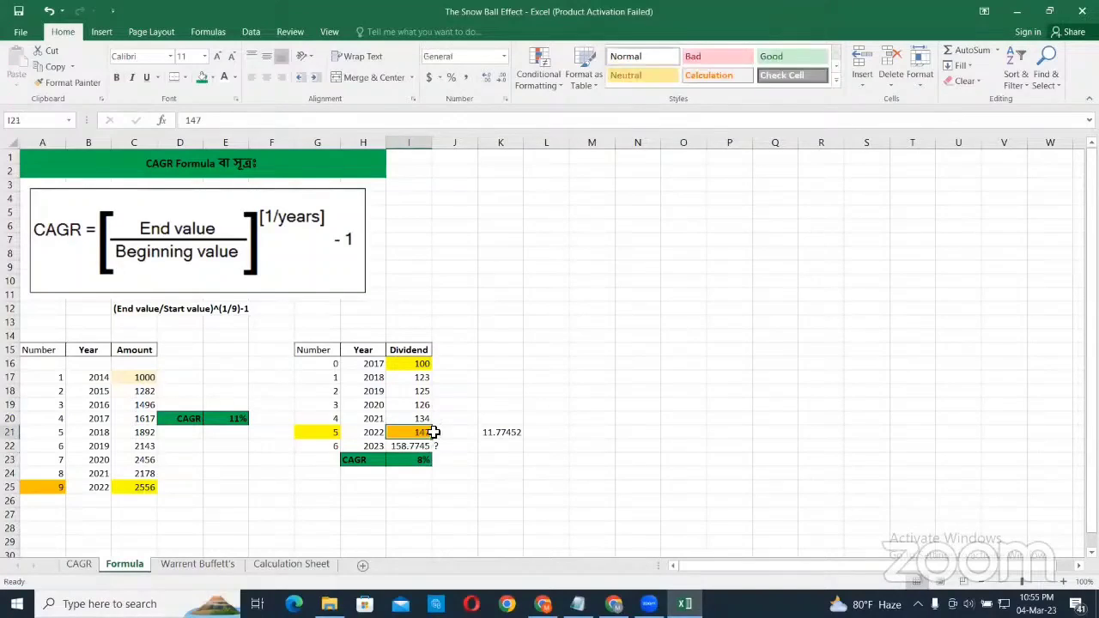
left_click(409, 142)
left_click(453, 513)
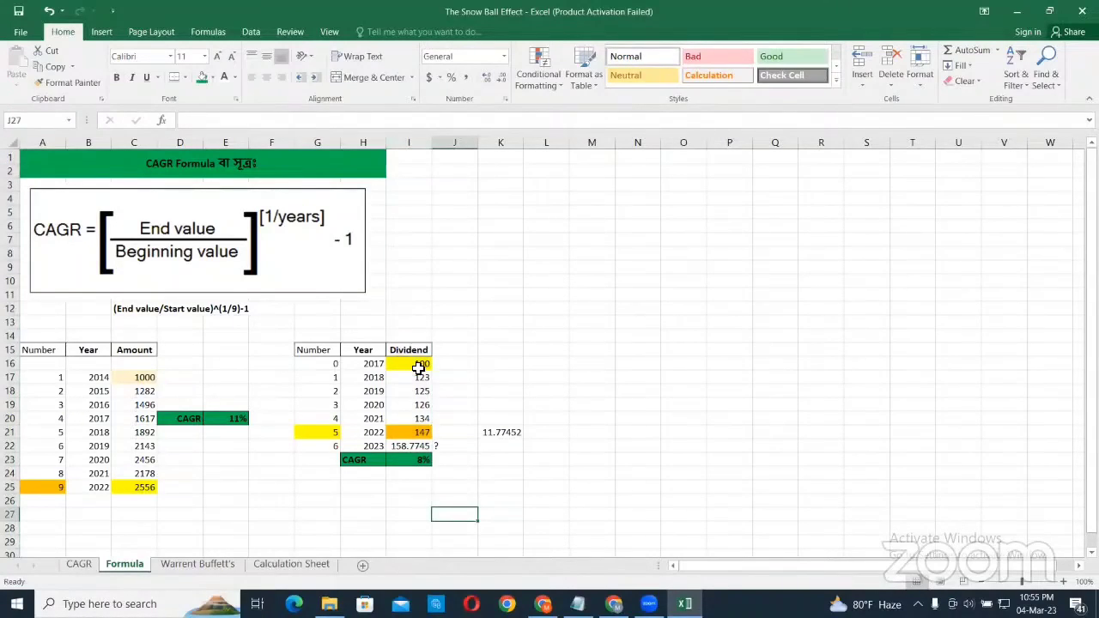
left_click(418, 368)
left_click(422, 378)
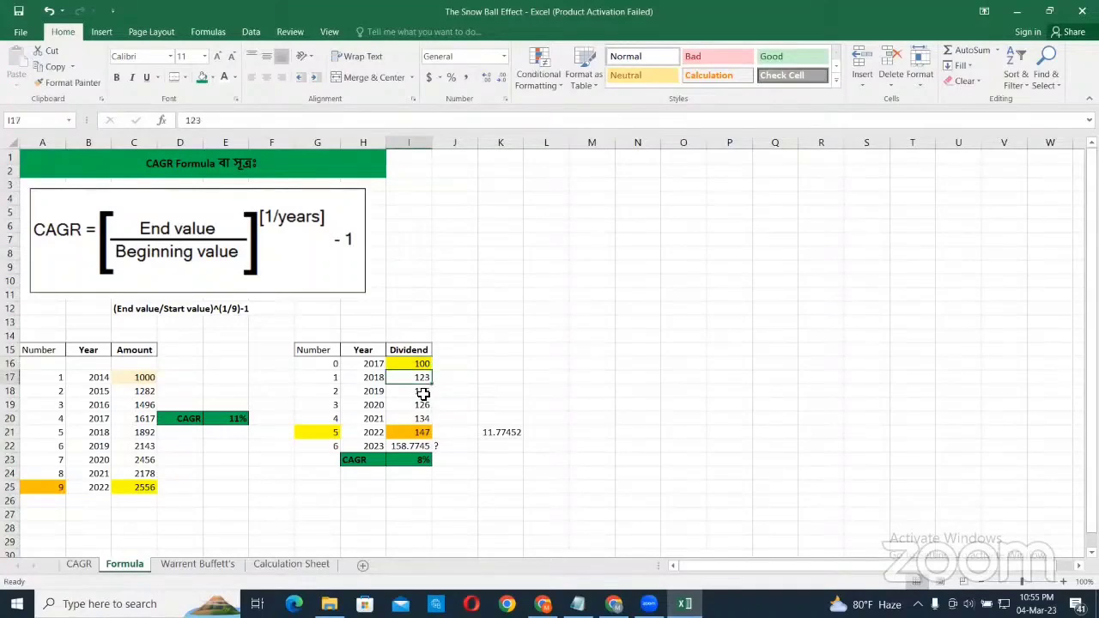
left_click(423, 393)
left_click(422, 405)
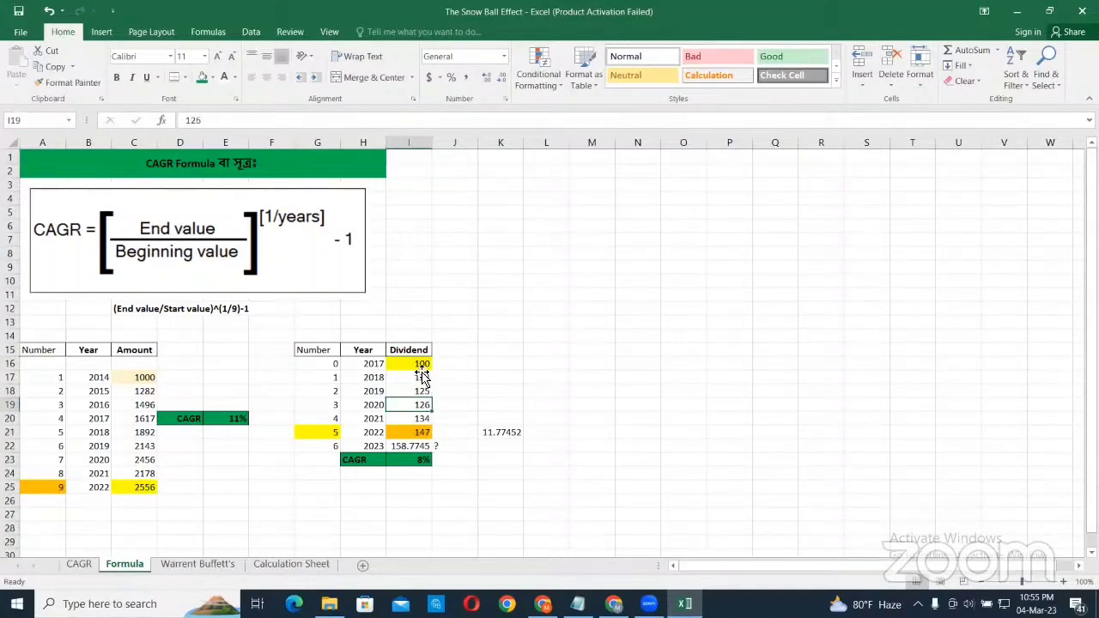
left_click_drag(421, 364, 421, 432)
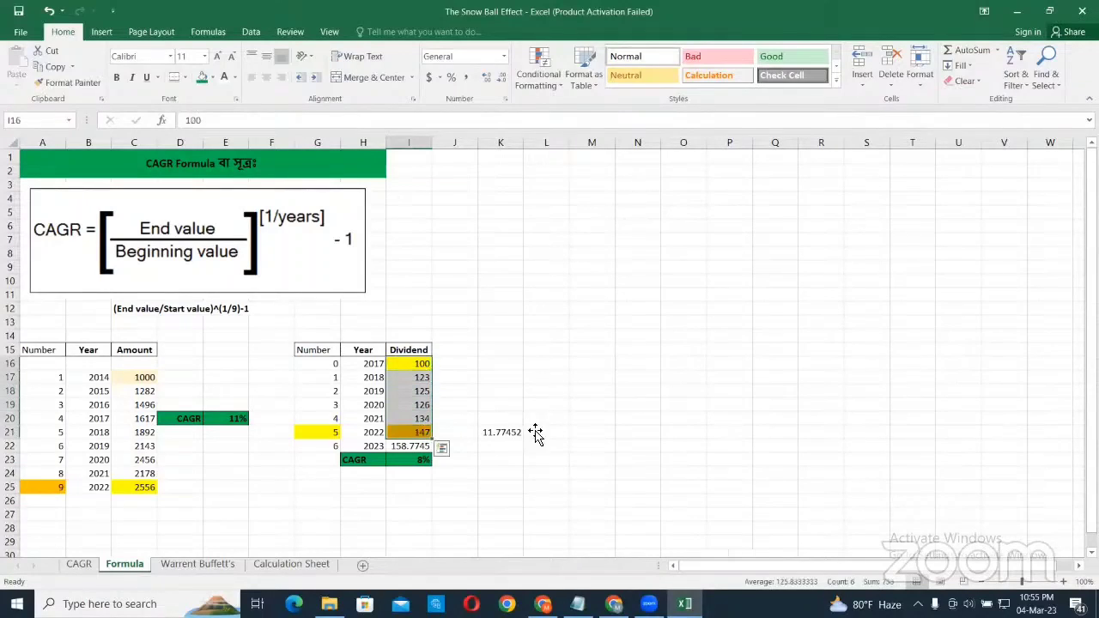
left_click(575, 398)
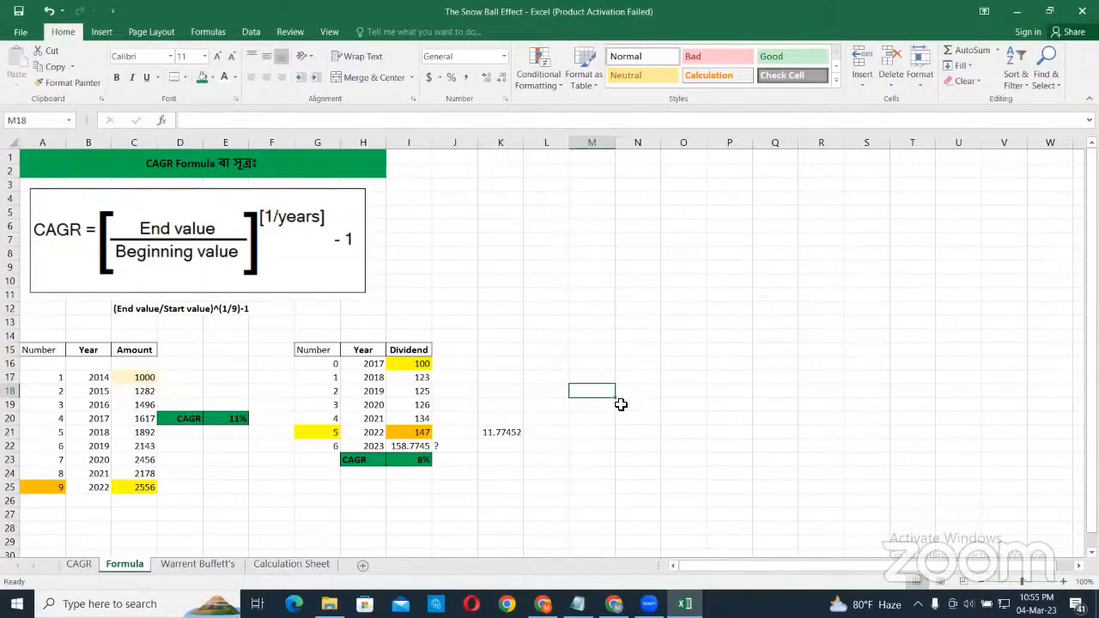
- Review the Dividend column from its header to the 2022 value, comparing I16:I21 with the CAGR cell beneath
left_click(417, 148)
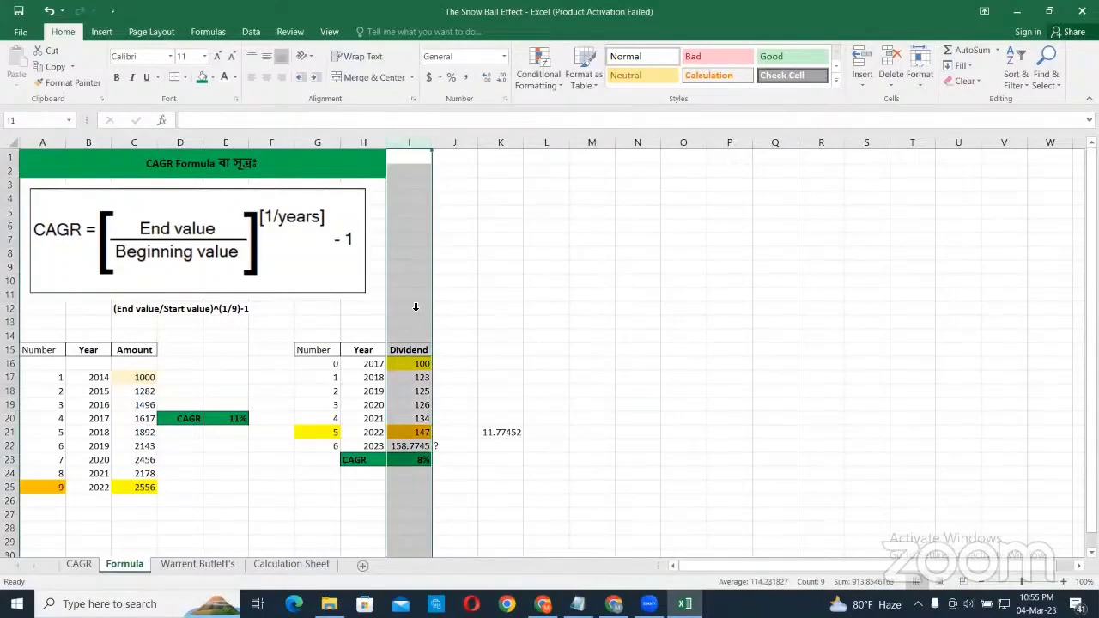
left_click(472, 432)
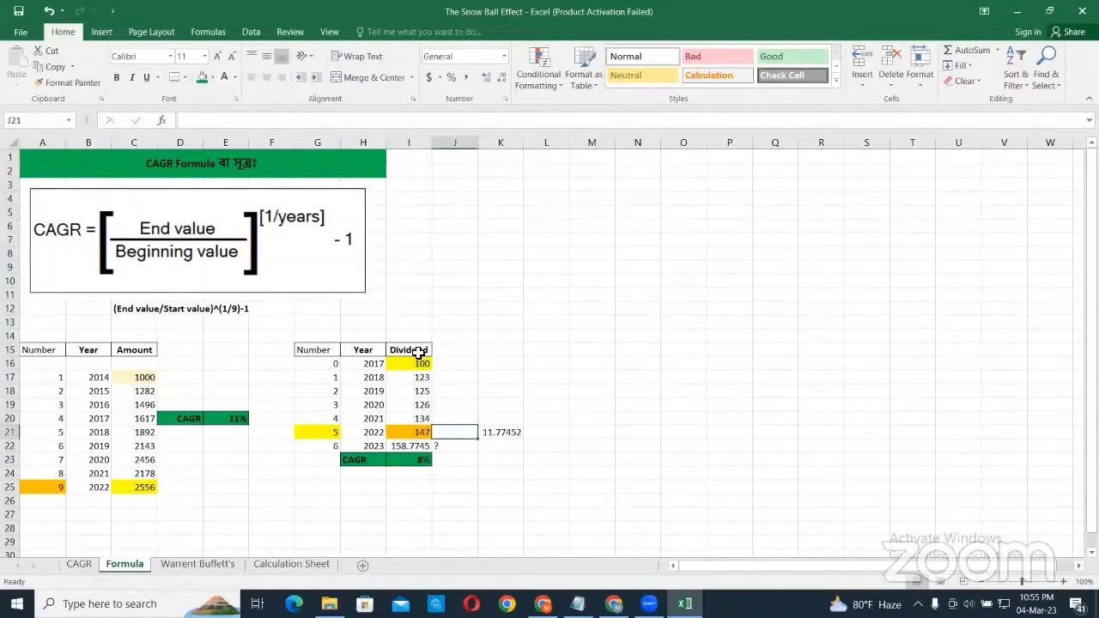
left_click(420, 353)
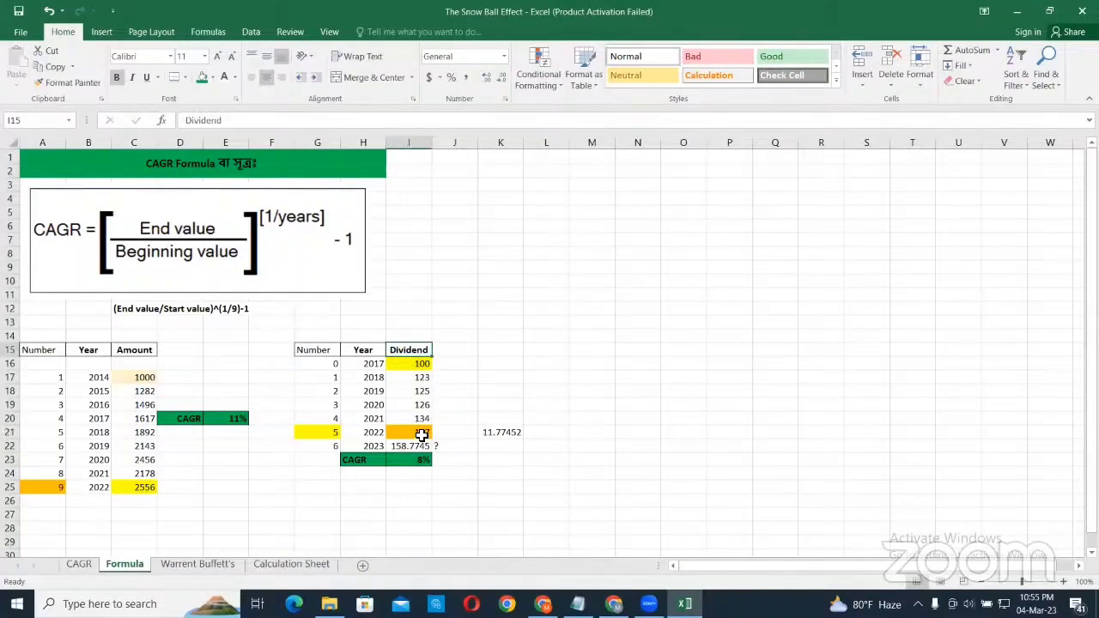
left_click(421, 435)
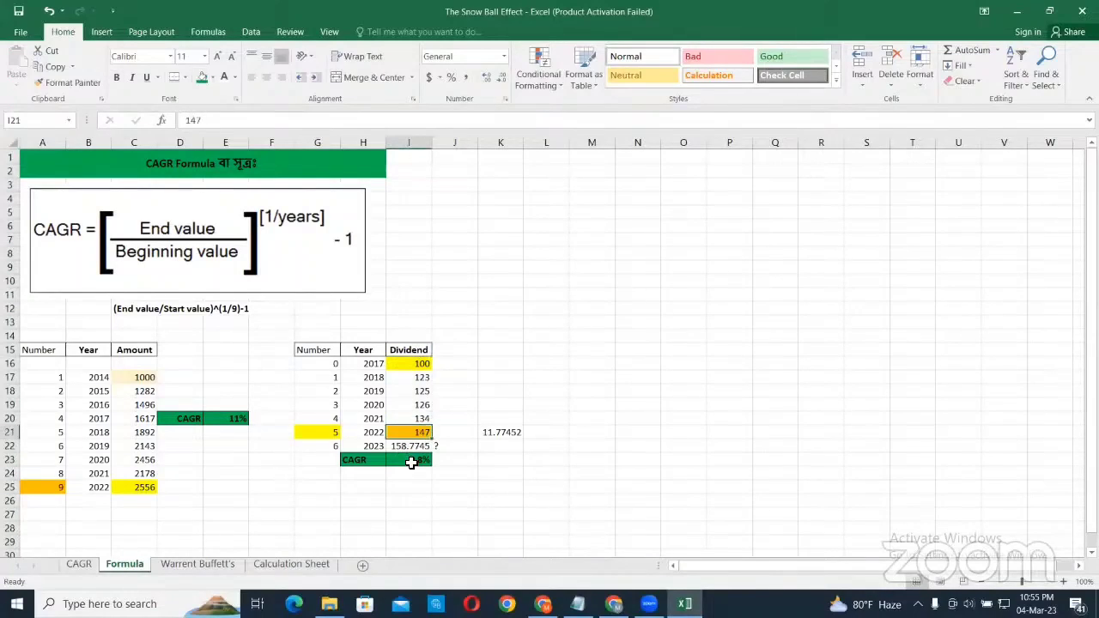
left_click(423, 365)
left_click_drag(424, 366, 418, 428)
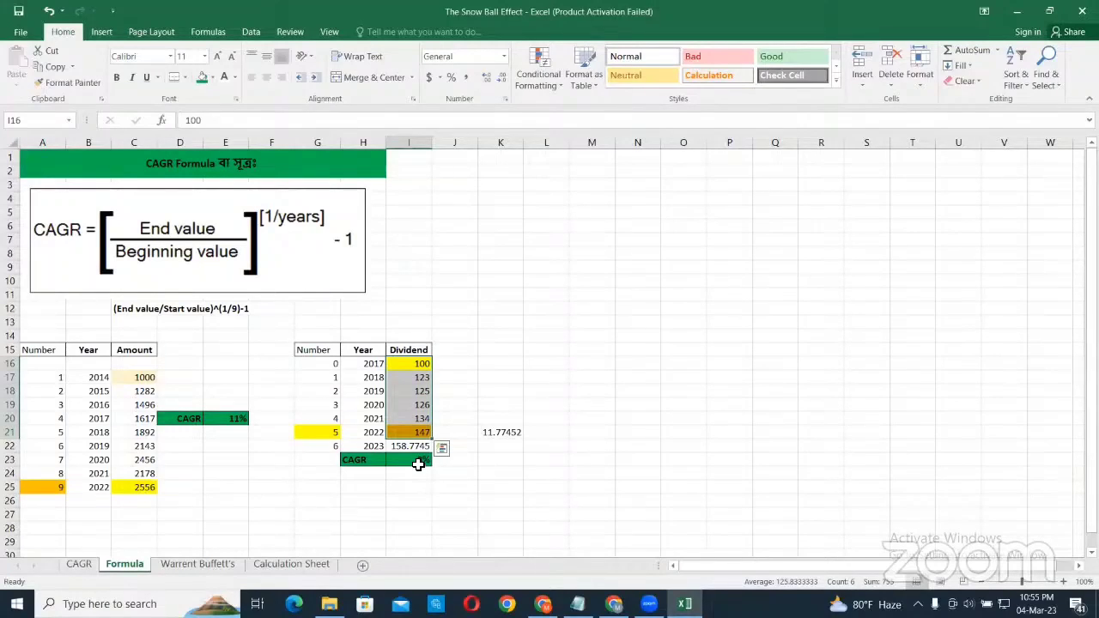
left_click(416, 460)
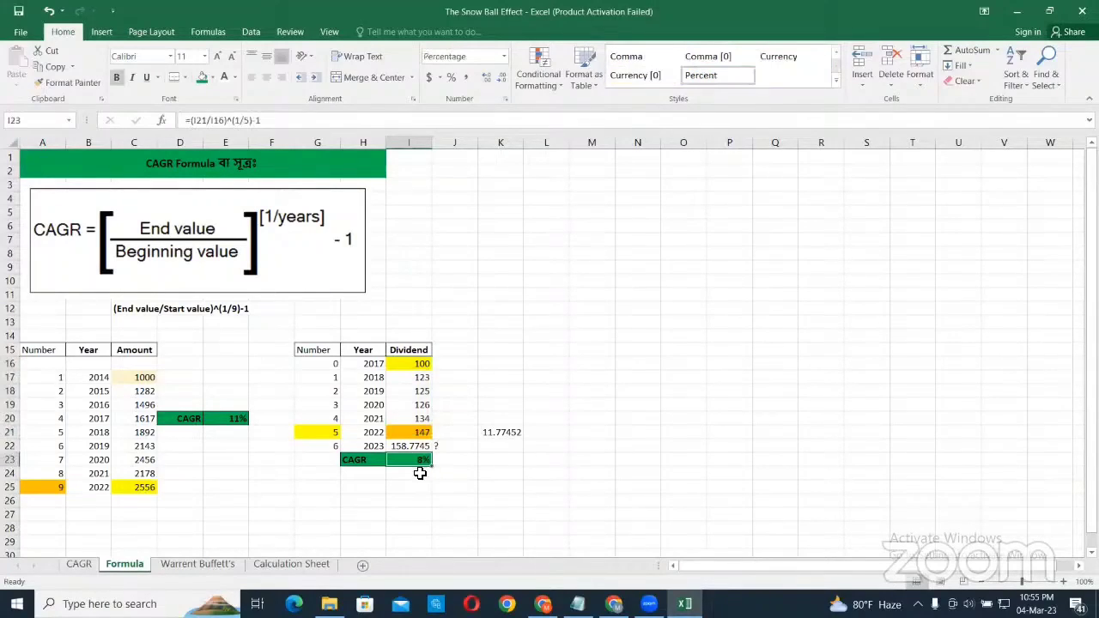
left_click(423, 475)
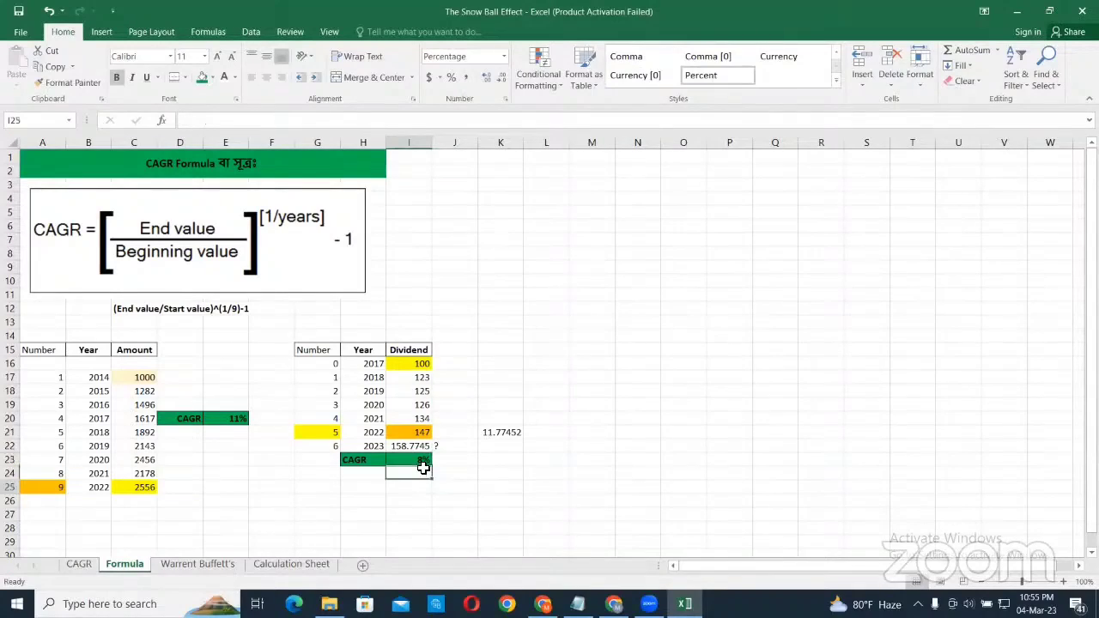
left_click(423, 461)
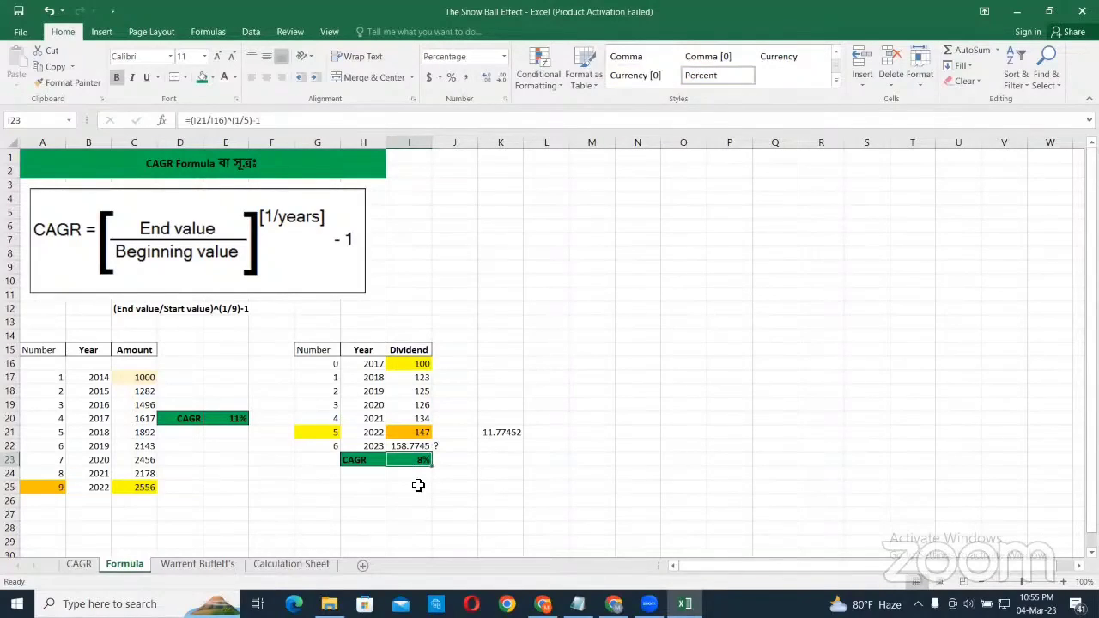
- Calculate the dividend CAGR in I25 with the formula =(I21/I16)^(1/G21)-1
left_click(418, 485)
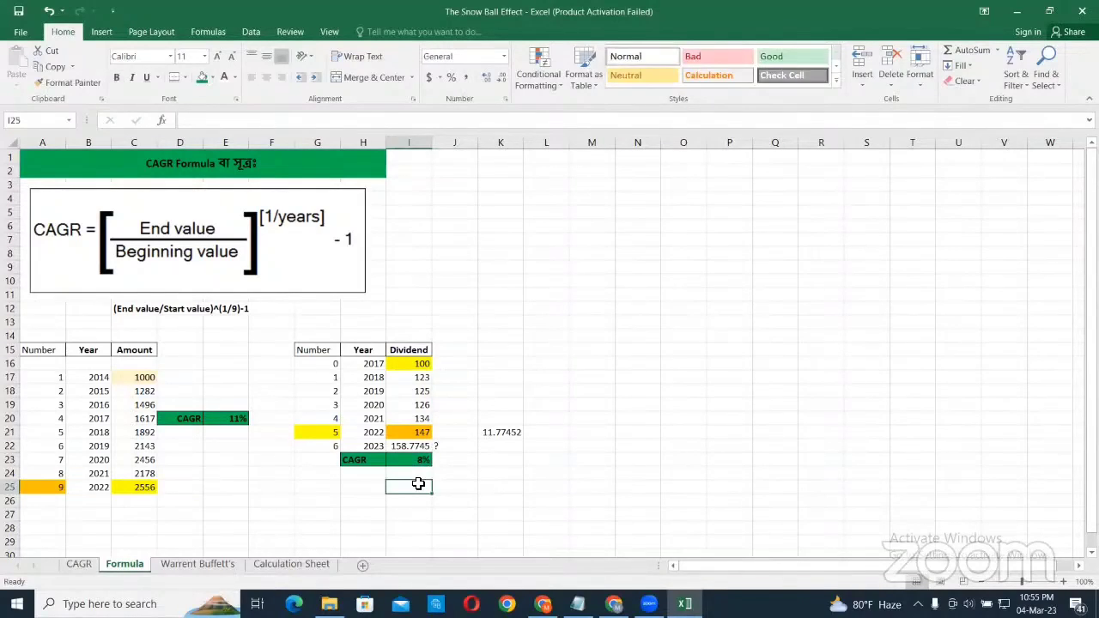
type("=")
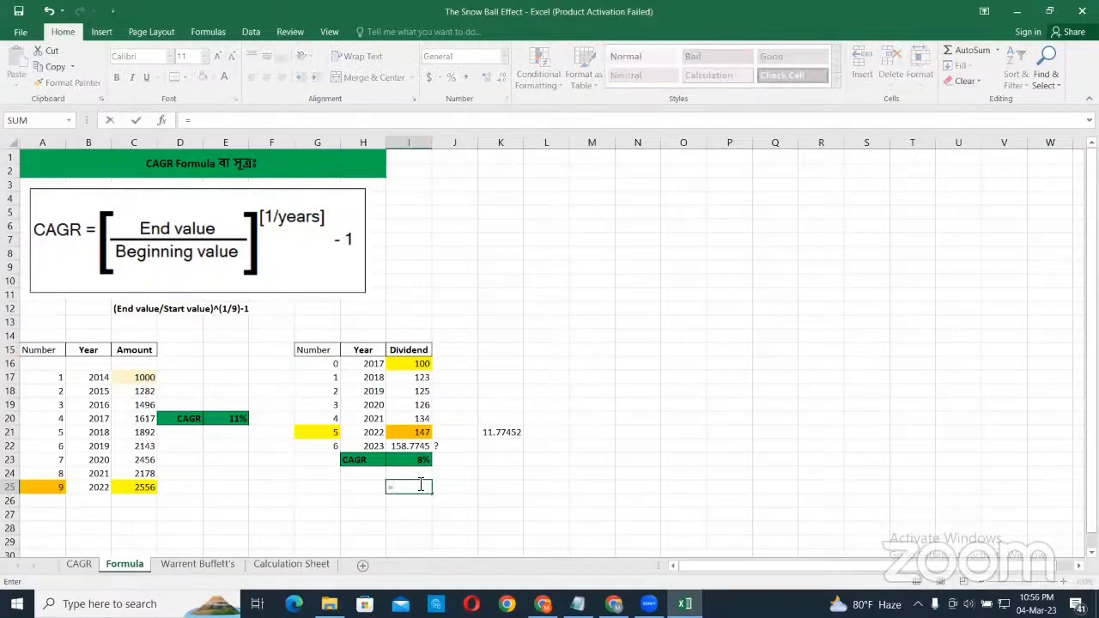
type("(")
left_click(416, 433)
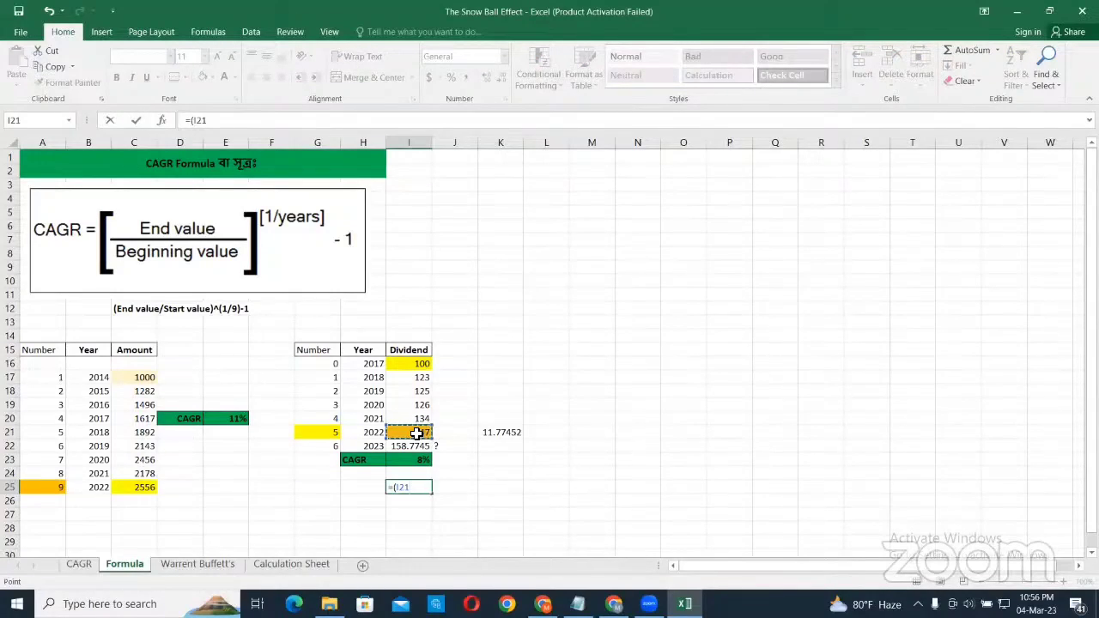
type("/")
left_click(425, 364)
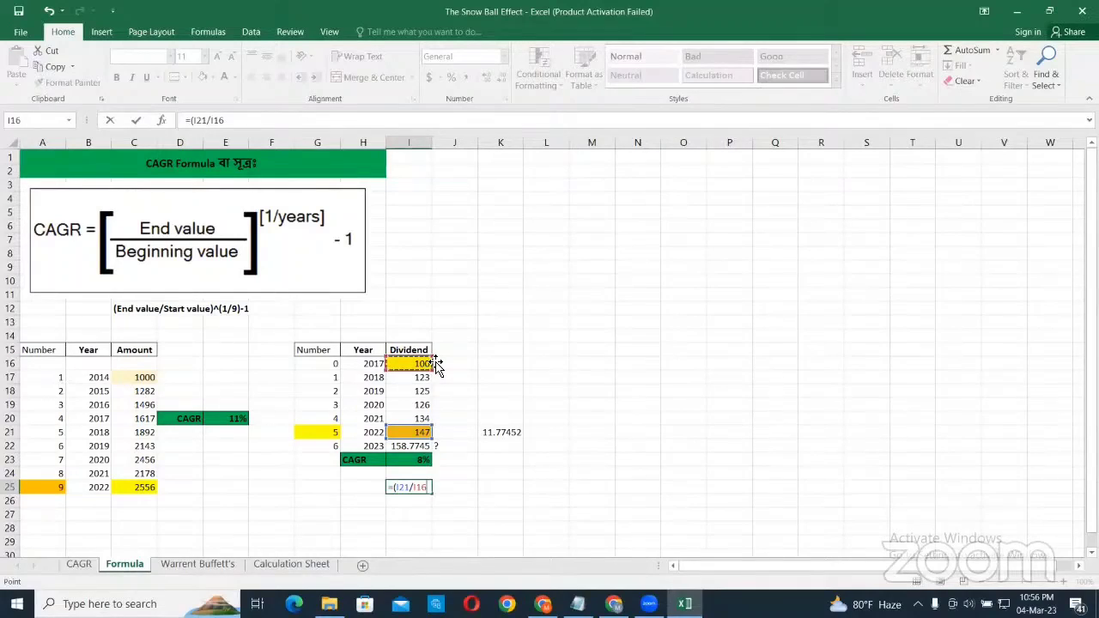
type(")")
type("^")
type("(1")
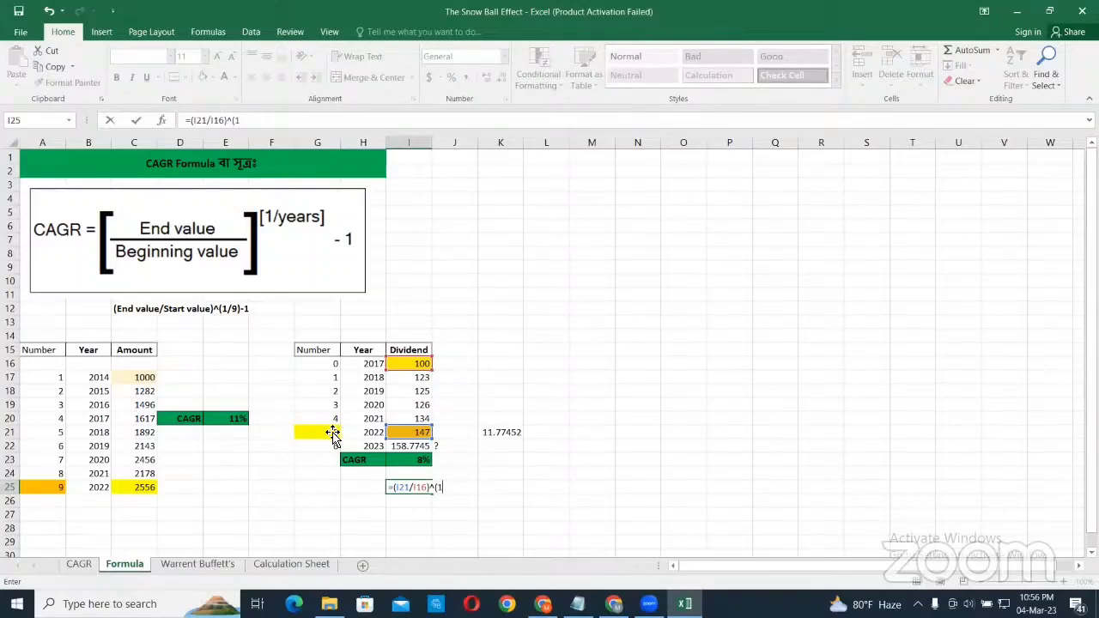
type("/")
left_click(334, 434)
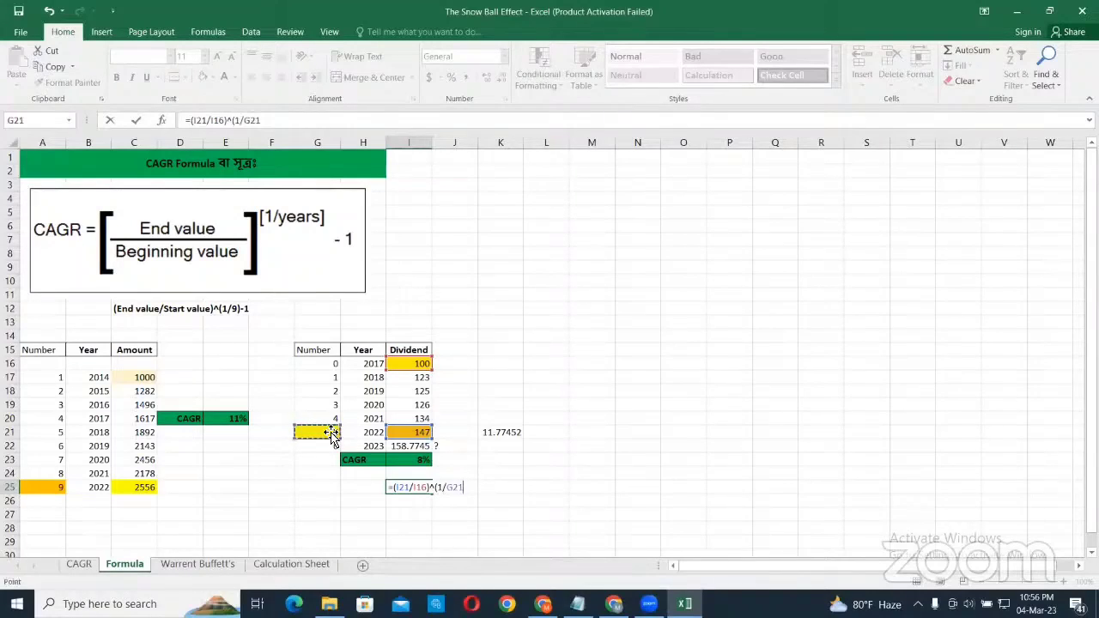
type(")-1")
key("Return")
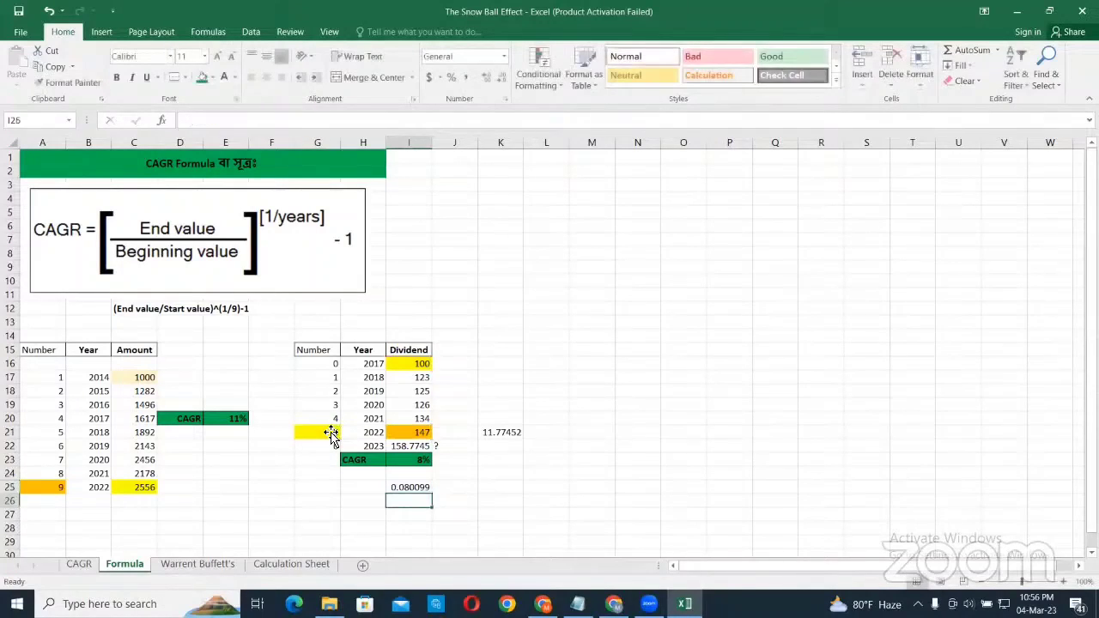
- Format the CAGR result in I25 as a percentage and recheck the cell
left_click(421, 487)
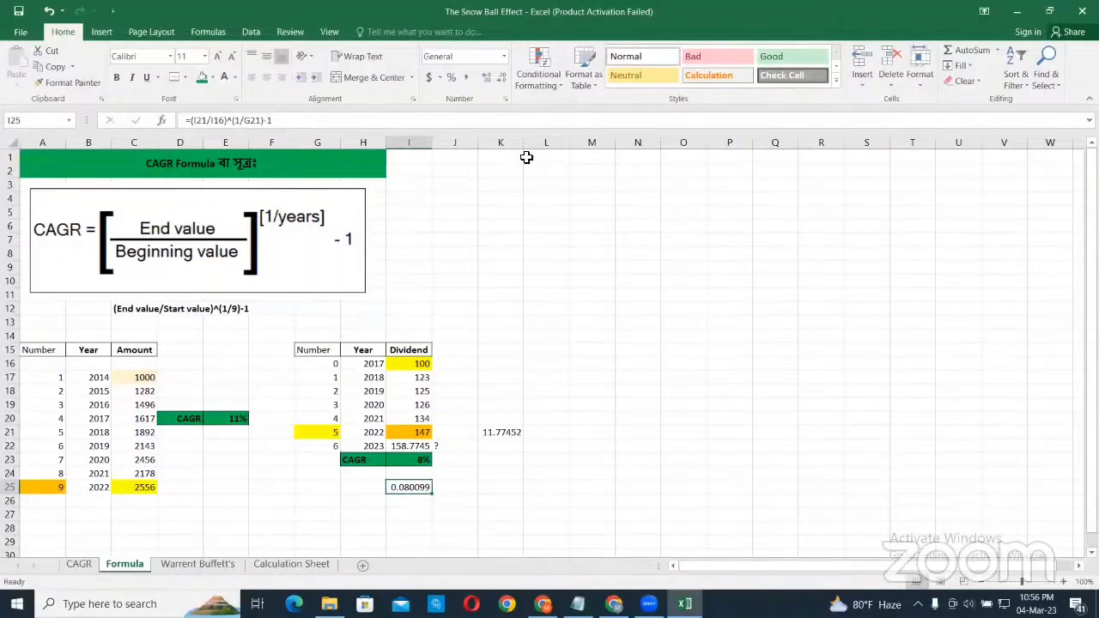
left_click(452, 77)
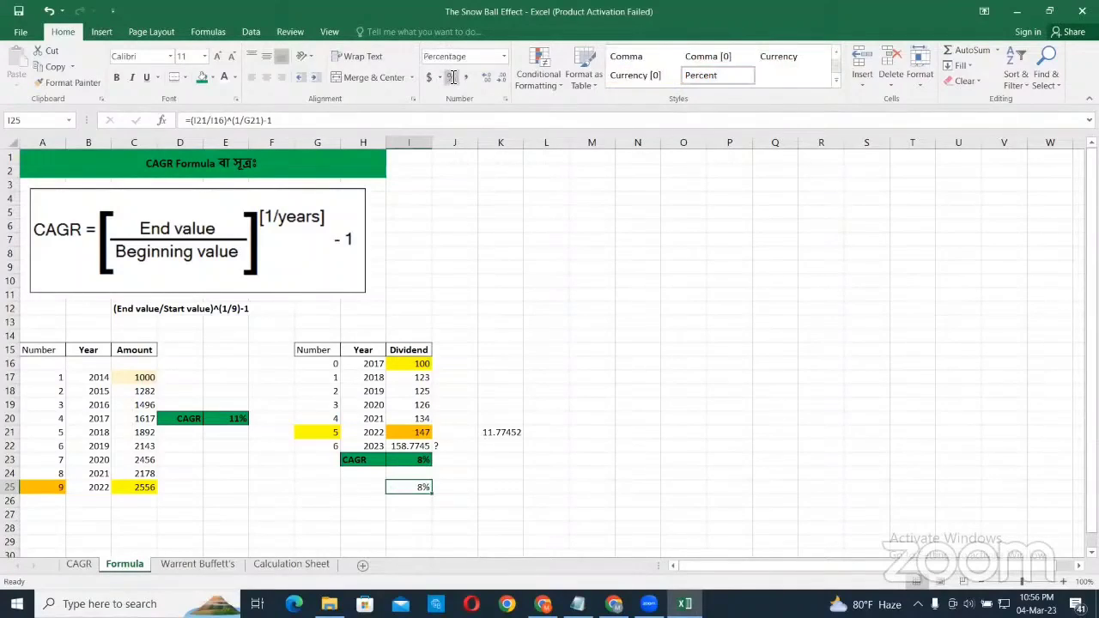
left_click(440, 517)
left_click(423, 489)
left_click(422, 508)
left_click(421, 490)
- Examine how the 2022 dividend and the growth amount formula in K21 feed the 2023 dividend estimate in I22
left_click(422, 435)
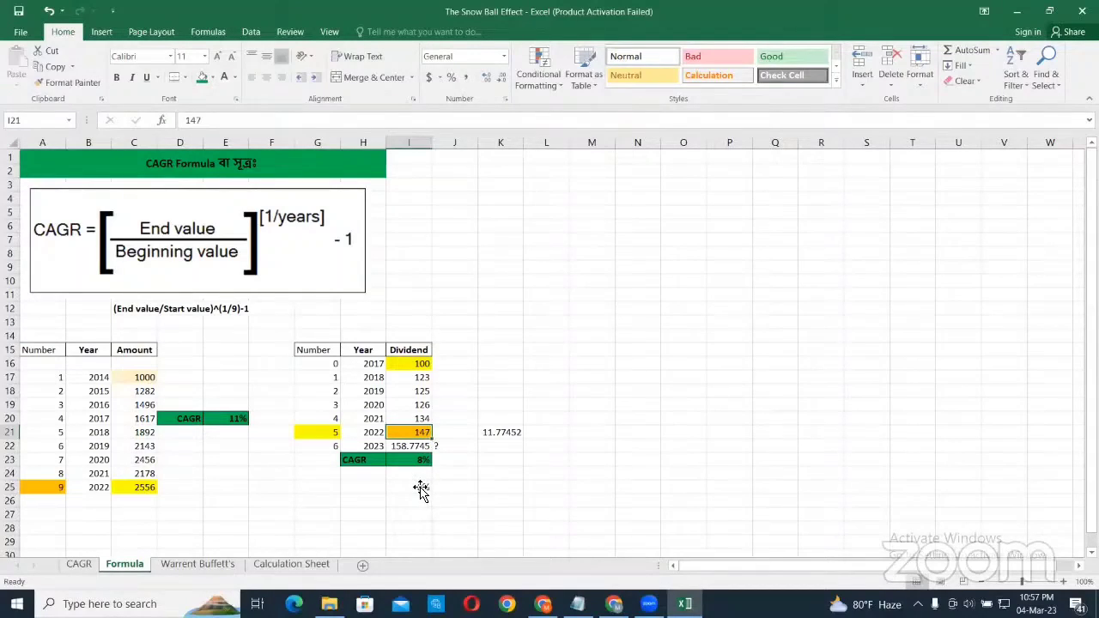
left_click(420, 489)
left_click(426, 434)
left_click(501, 439)
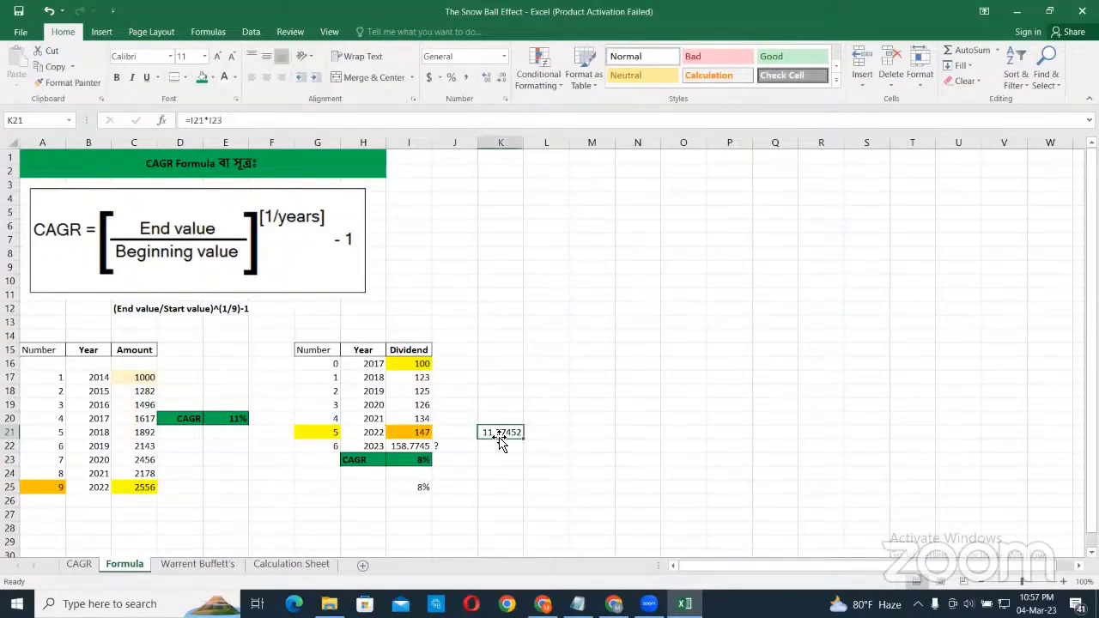
double_click(500, 440)
key("Return")
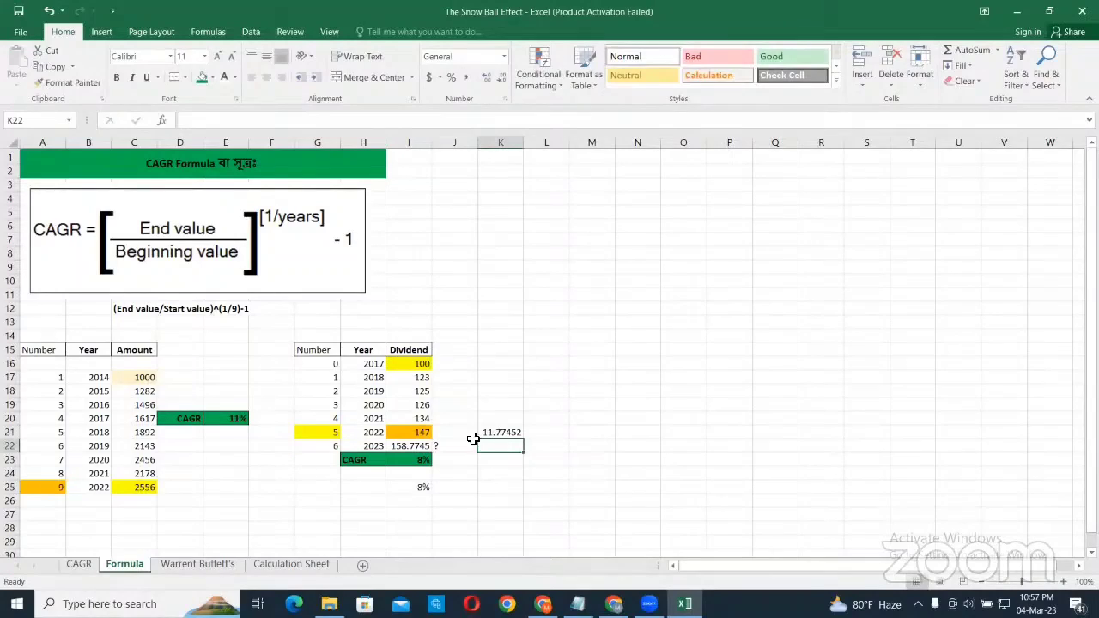
left_click(428, 432)
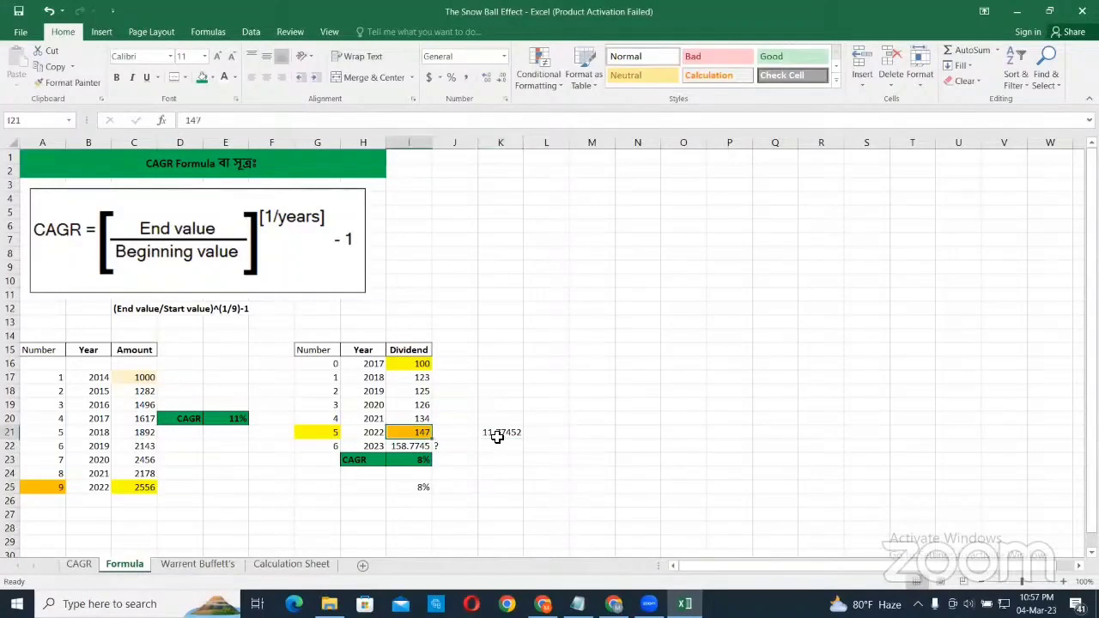
left_click(501, 435)
left_click(412, 447)
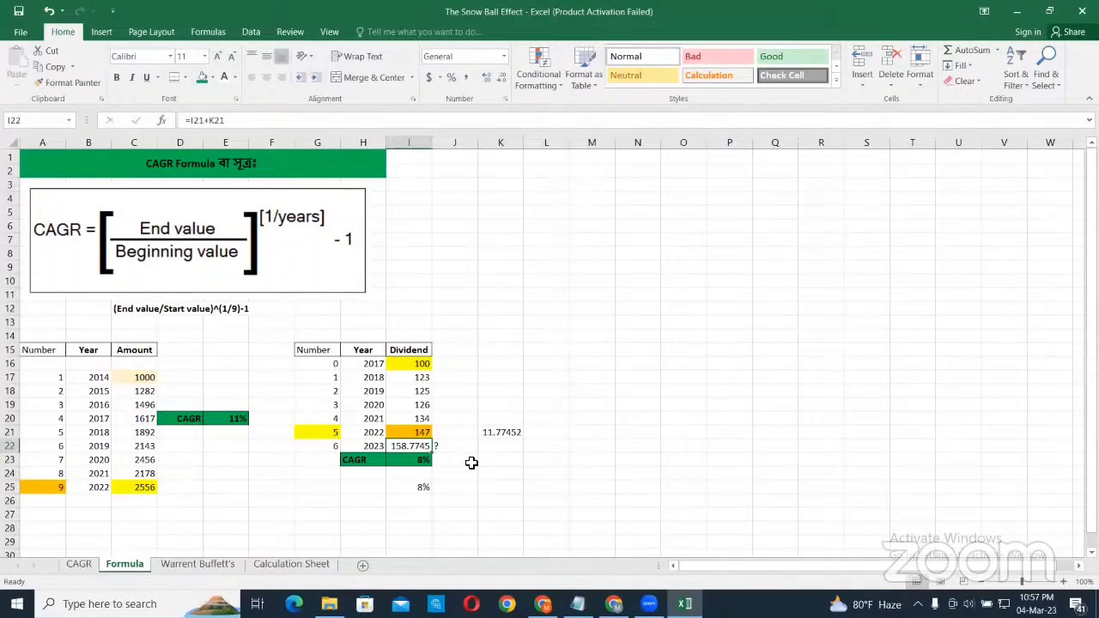
left_click(382, 448)
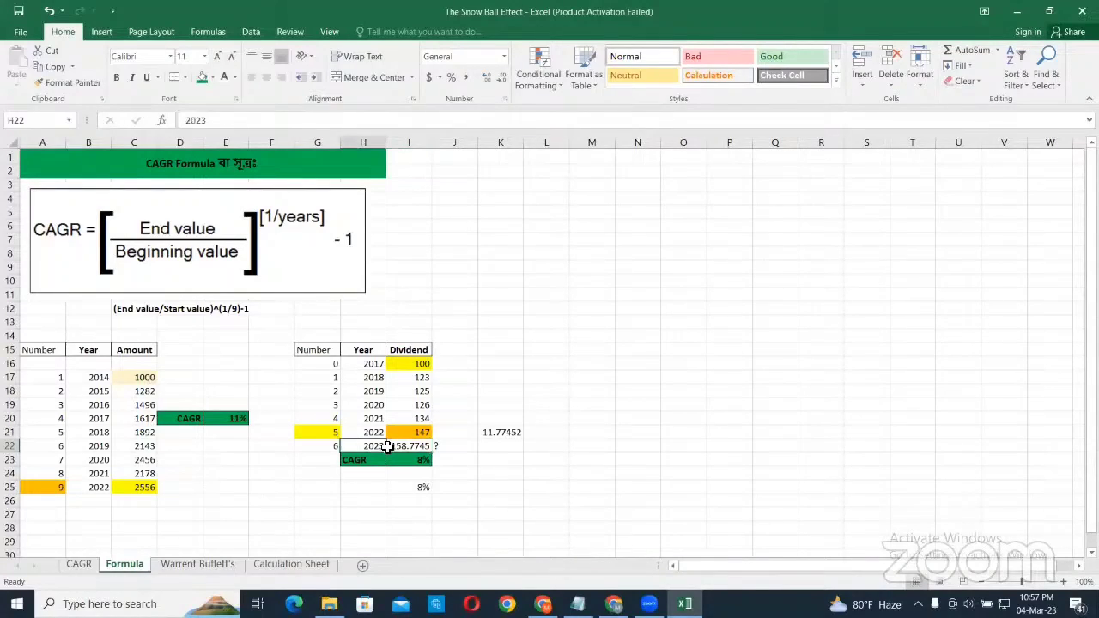
left_click(388, 446)
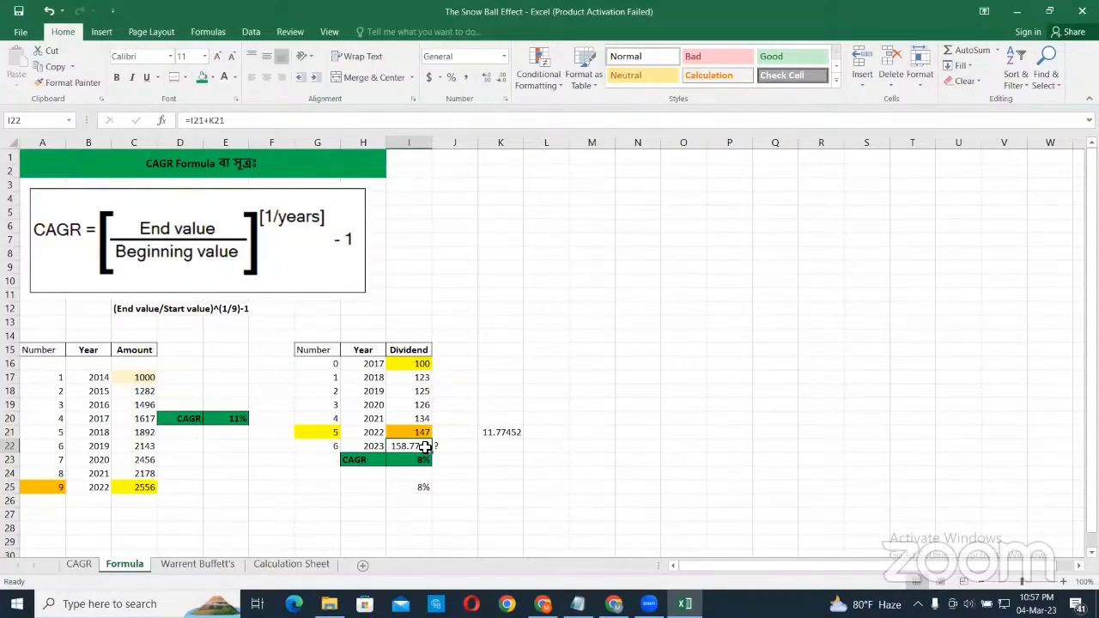
left_click(472, 472)
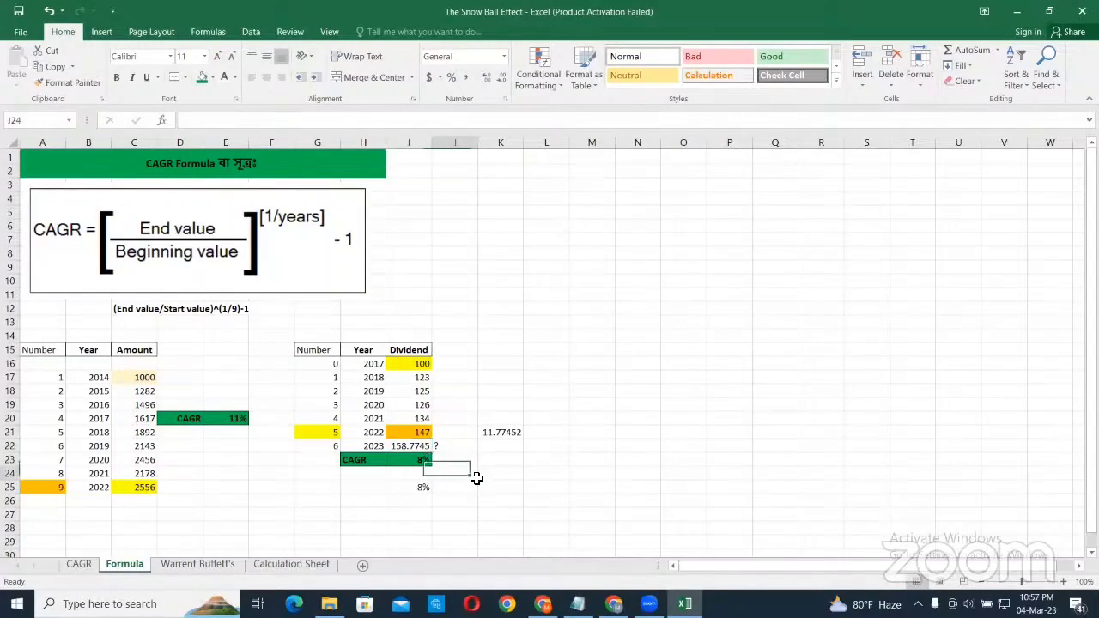
left_click(414, 450)
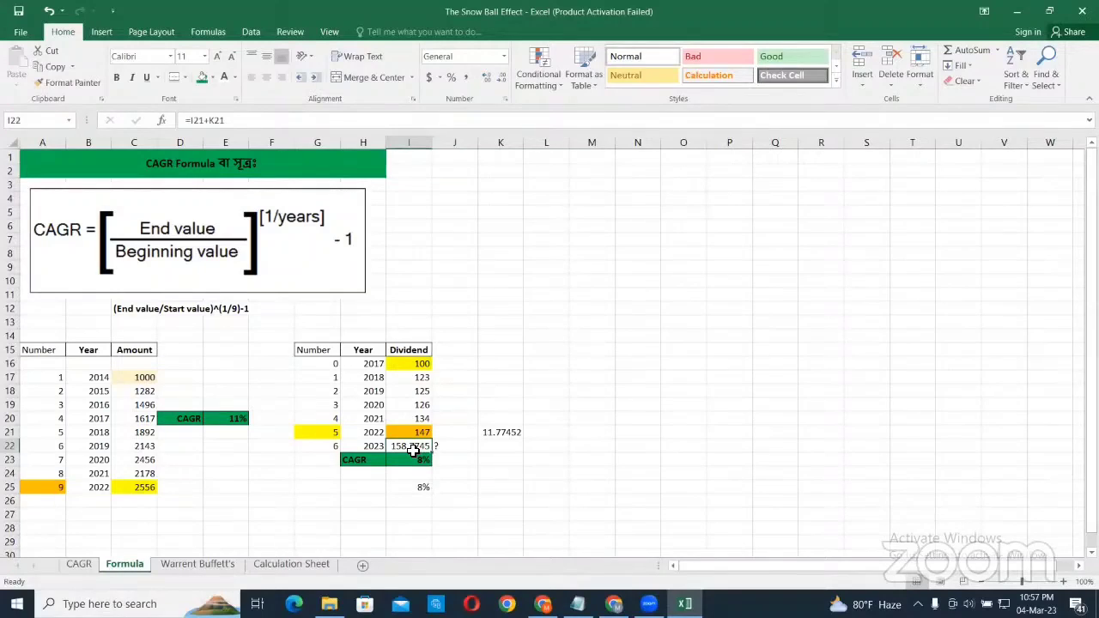
left_click(449, 461)
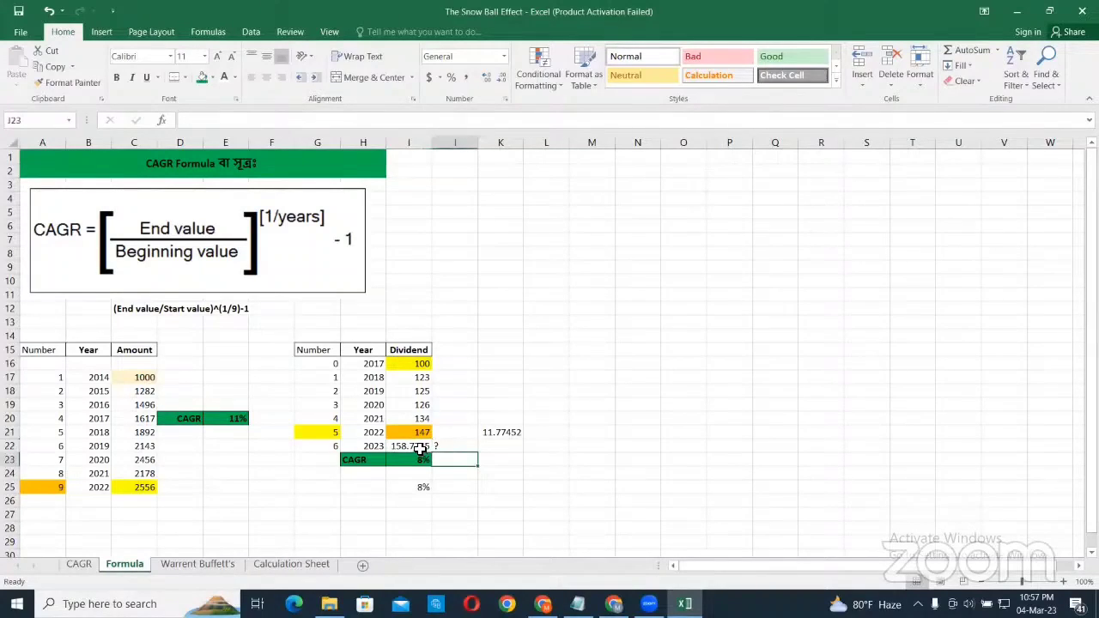
left_click(420, 449)
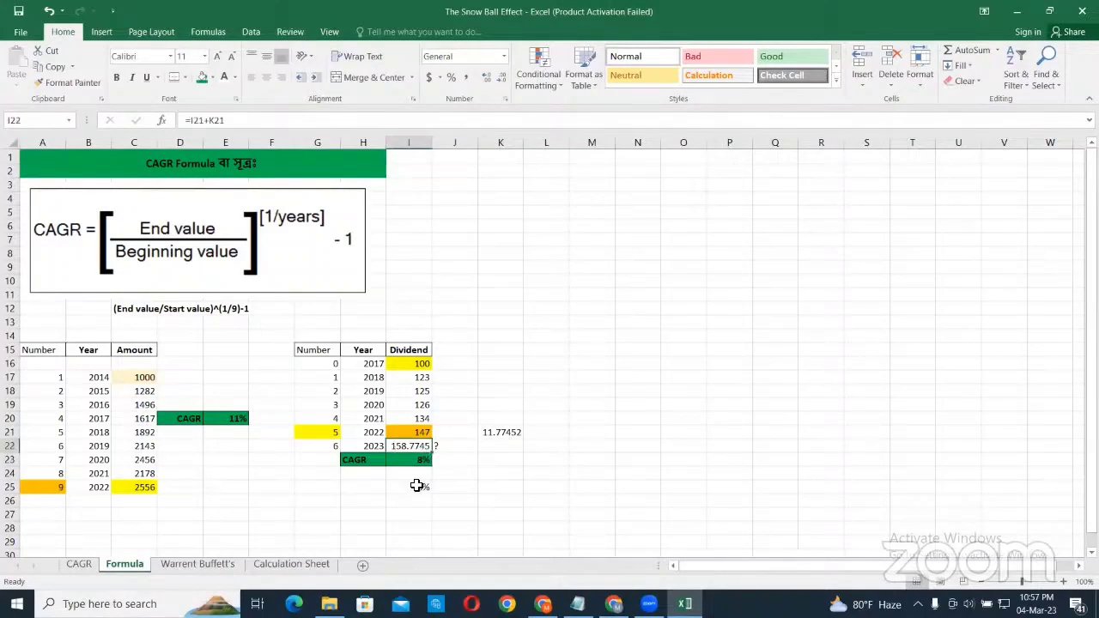
left_click(466, 486)
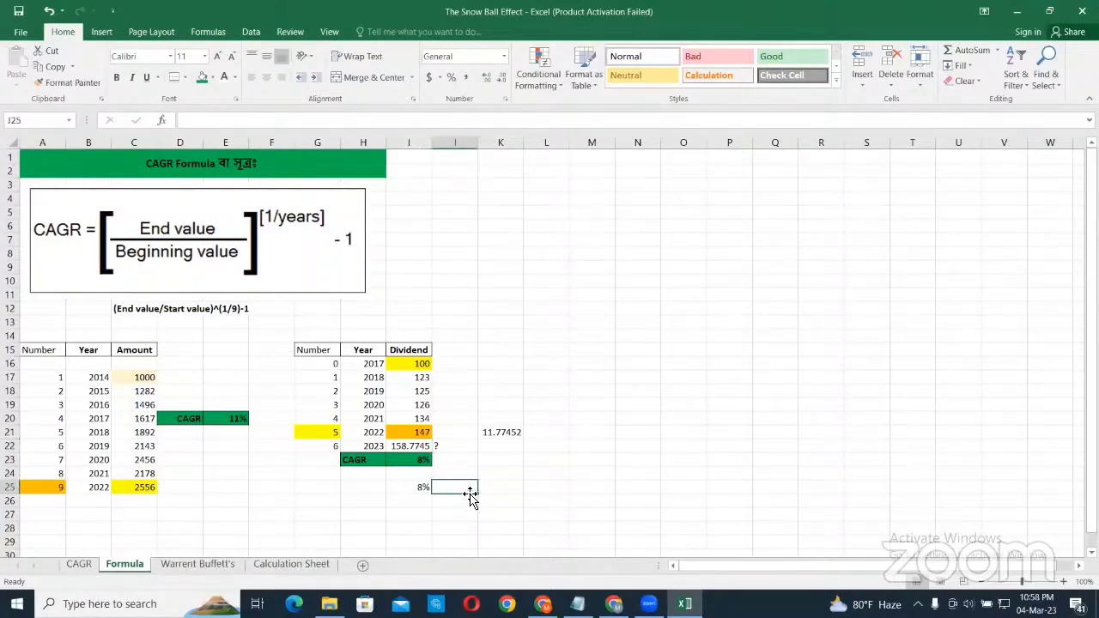
- Apply the Comma number style to the 2023 dividend estimate in I22 and save the workbook
left_click(426, 446)
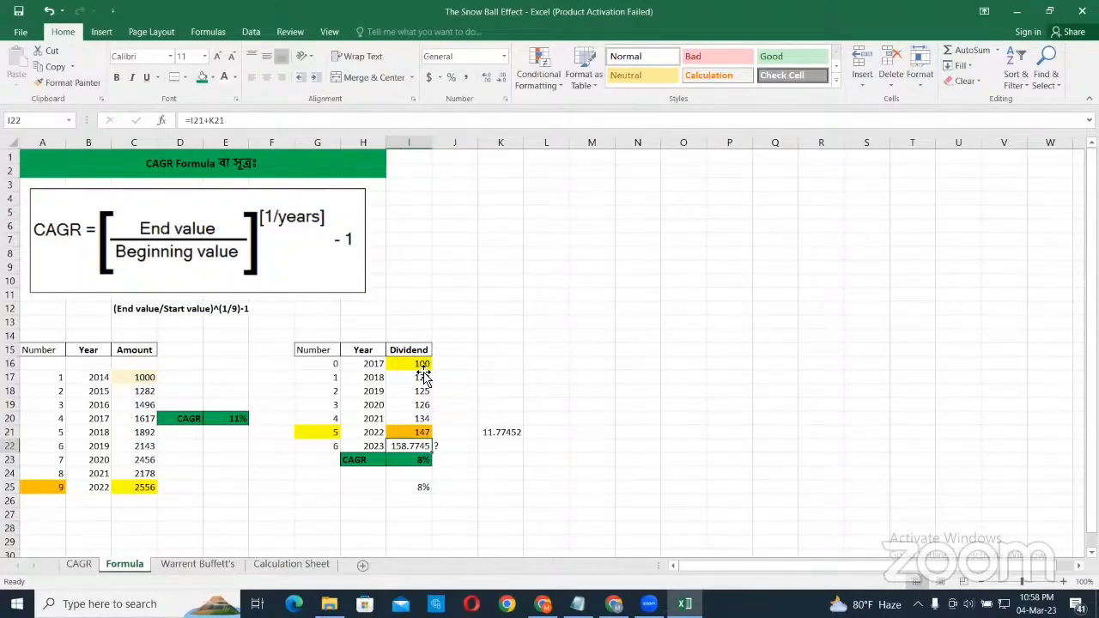
left_click(464, 77)
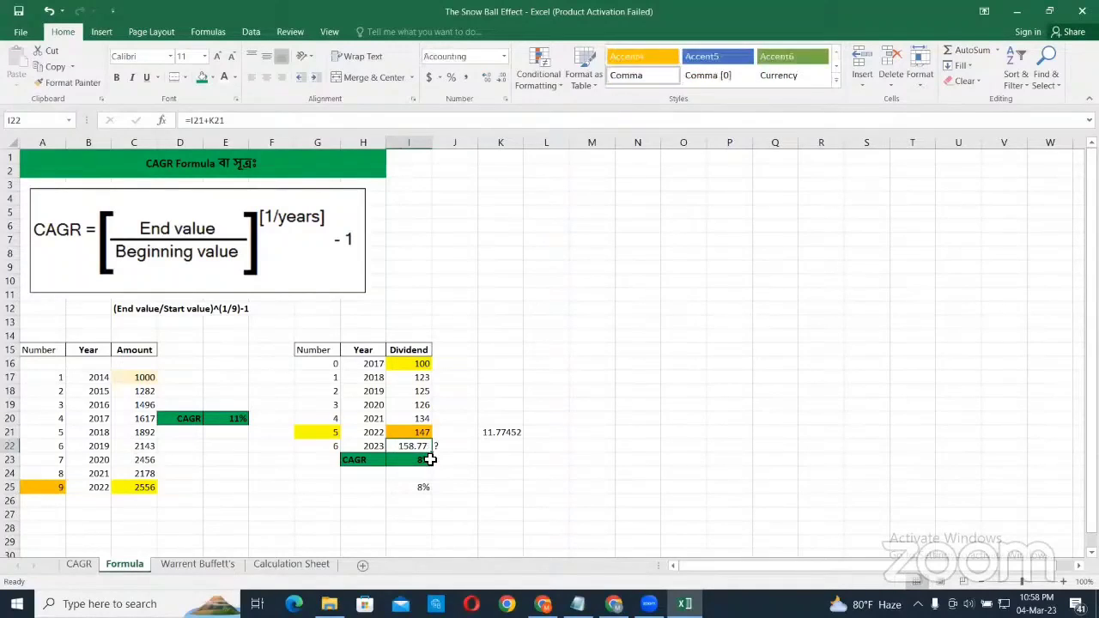
left_click(19, 12)
- Look over the growth tables and the five-year 25% return breakdown on the Calculation Sheet
left_click(286, 564)
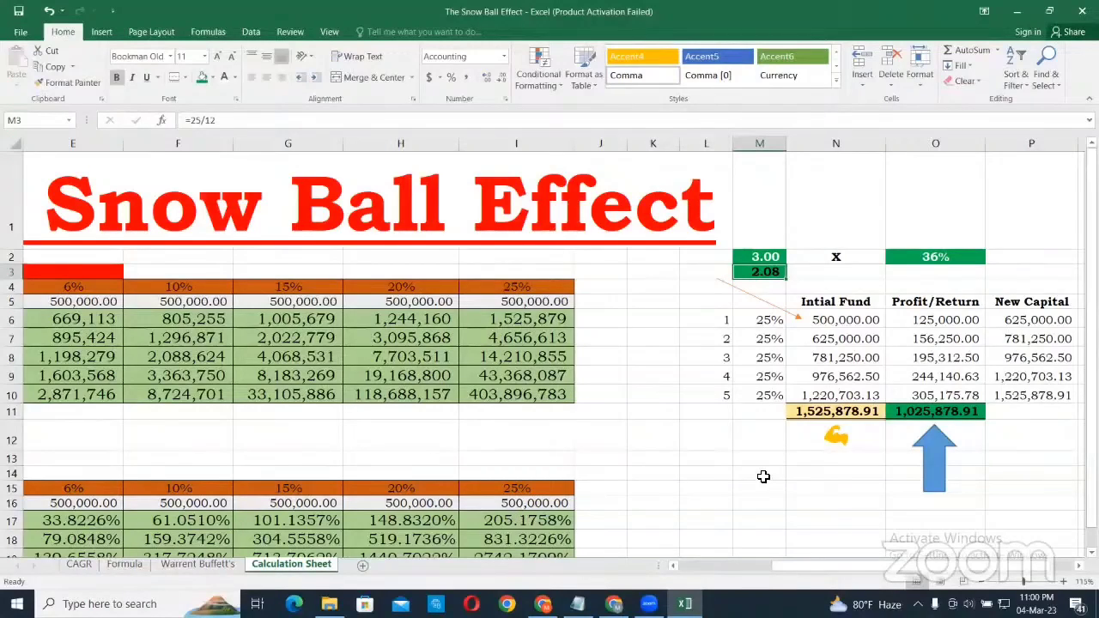
scroll(762, 471, "down", 2)
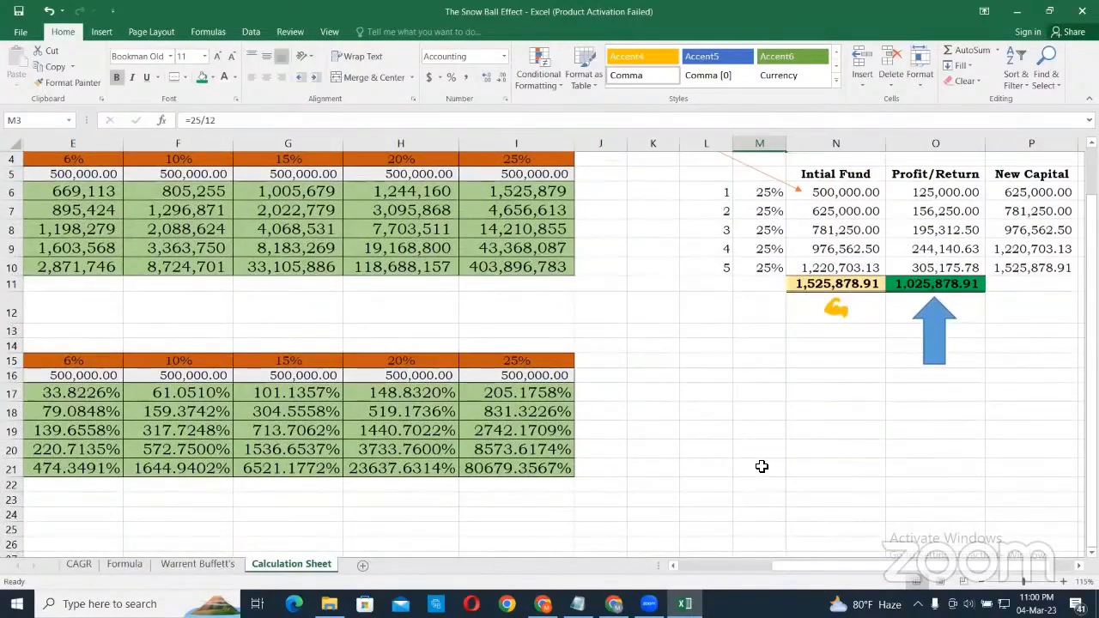
scroll(761, 466, "up", 2)
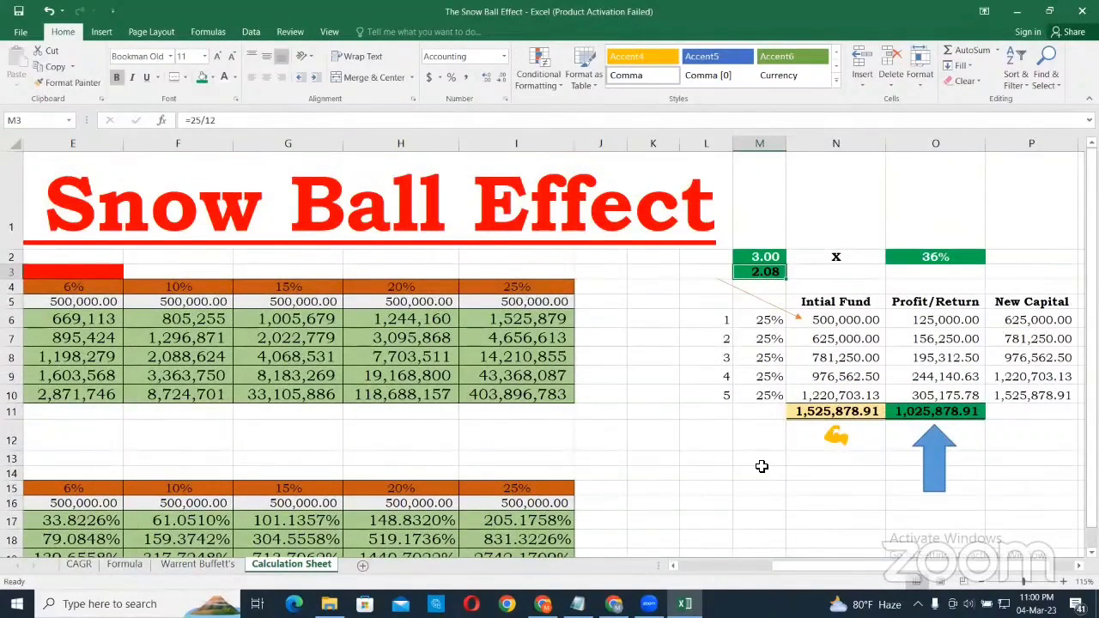